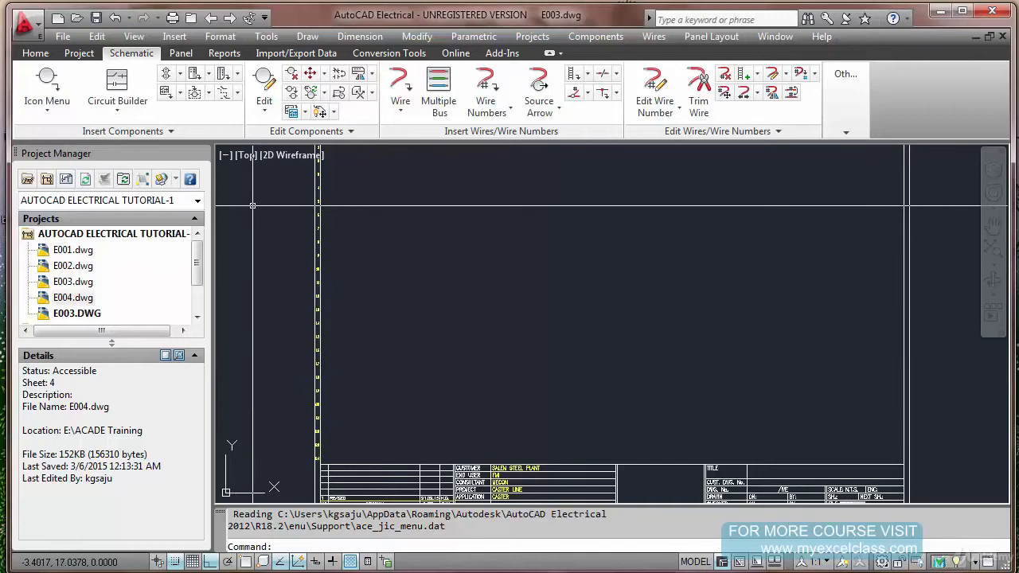
Browse the JIC schematic symbol categories available for inserting a component, and close the list without inserting anything
left_click(56, 97)
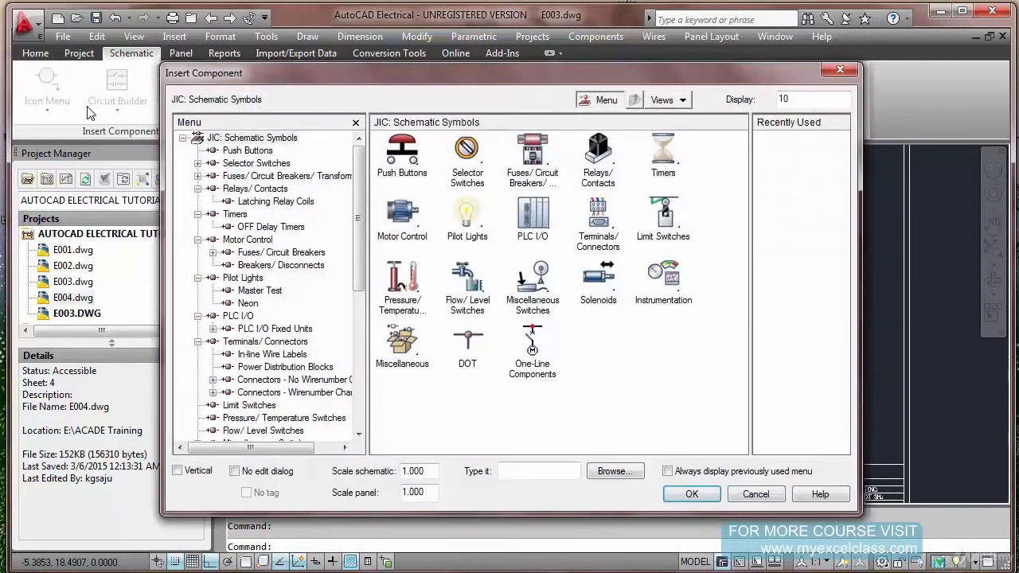
left_click_drag(358, 220, 366, 275)
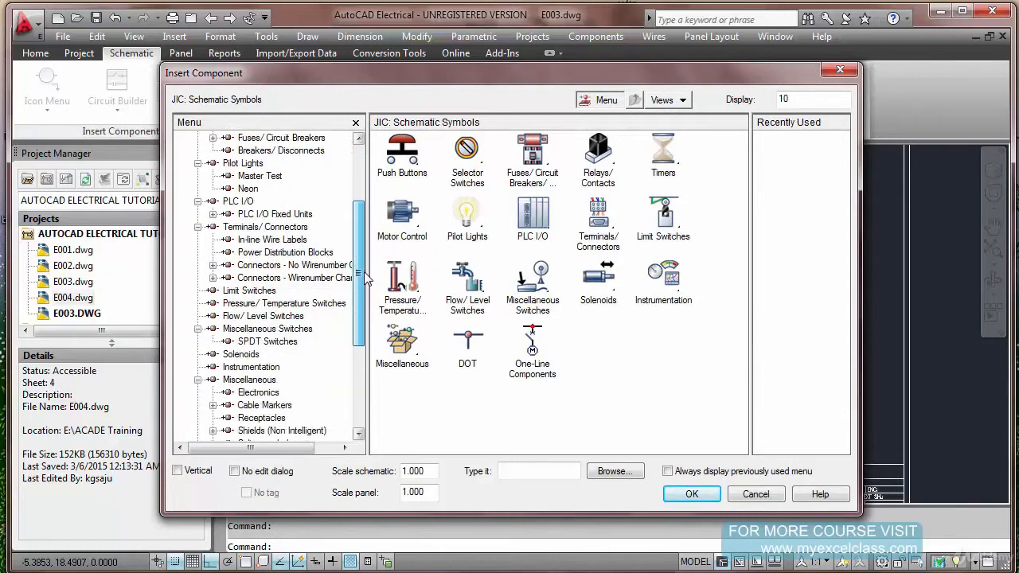
left_click_drag(366, 277, 367, 225)
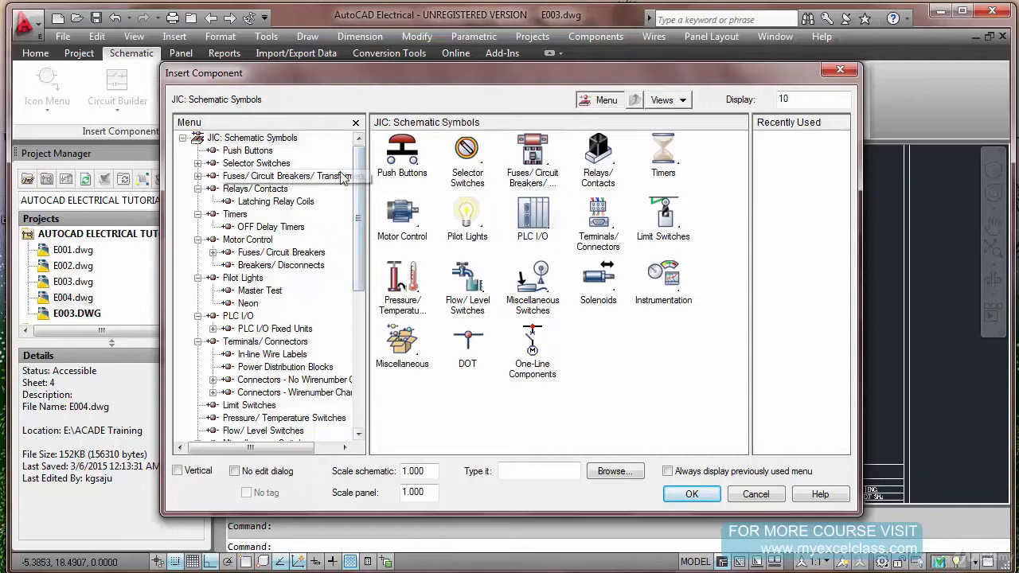
left_click(756, 495)
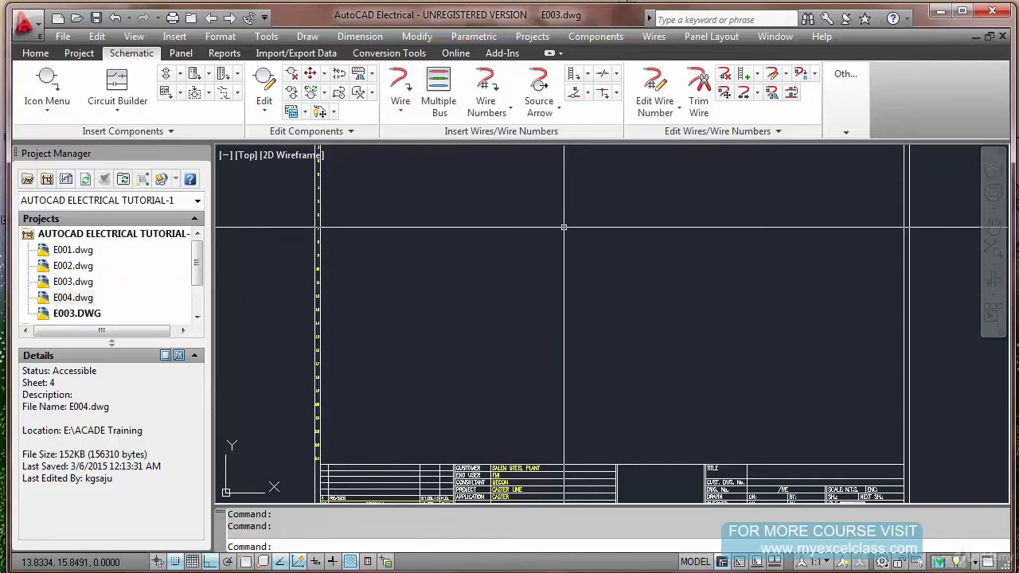
left_click(845, 134)
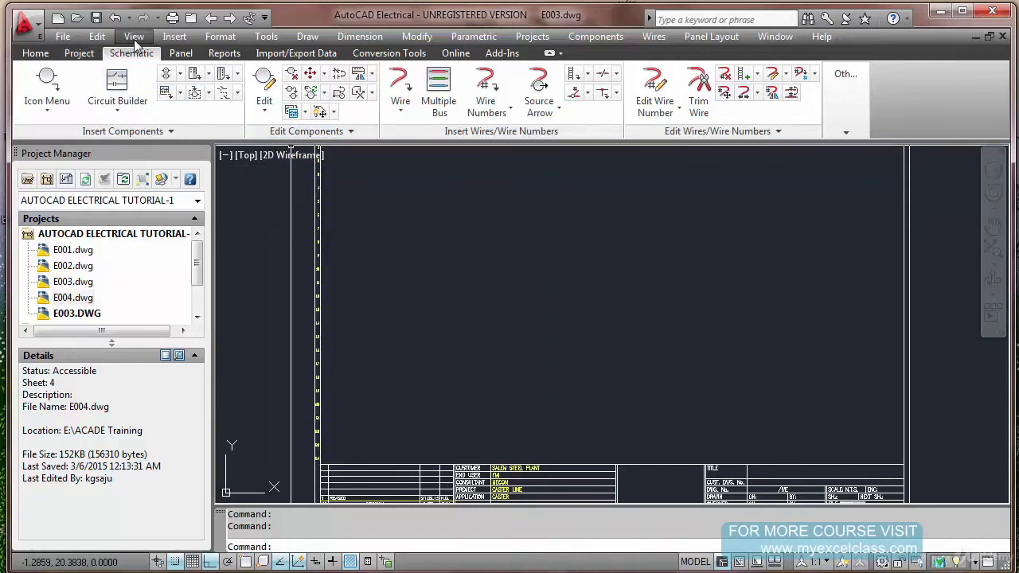
Draw a rectangle about 3 by 1.5 units in the empty drawing area above the title block
left_click(36, 54)
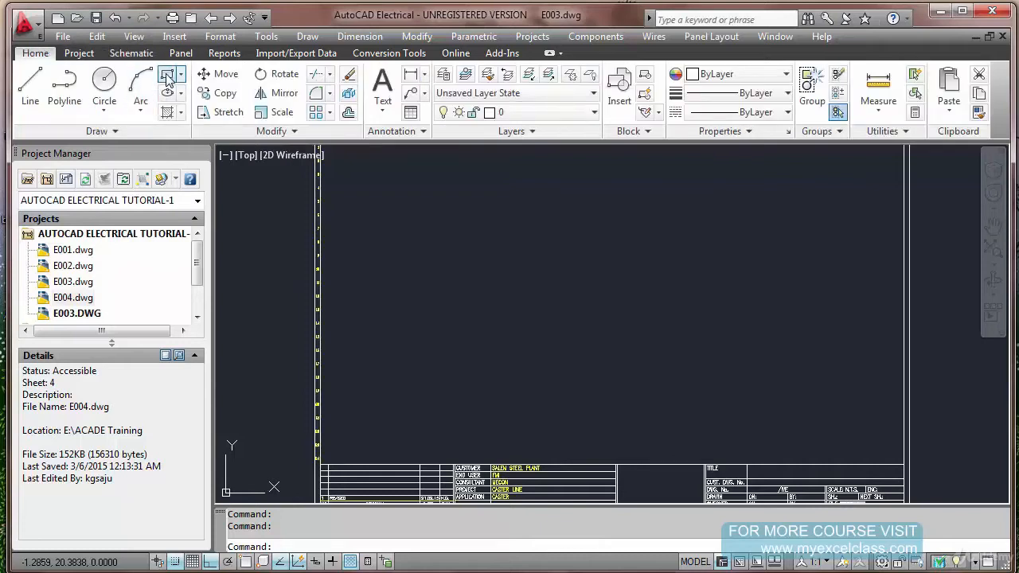
left_click(168, 74)
left_click(477, 243)
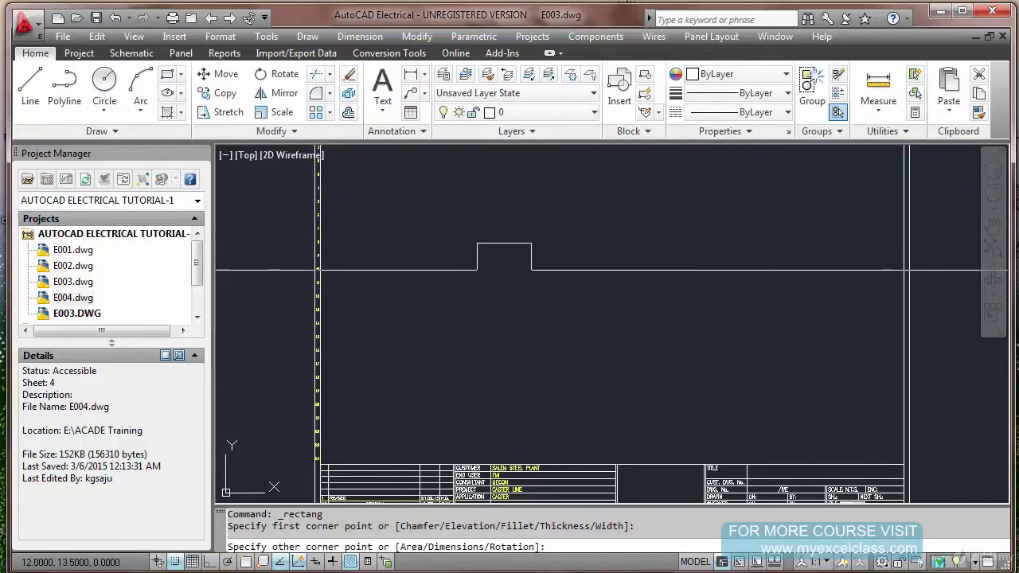
left_click(531, 271)
scroll(477, 249, "up", 5)
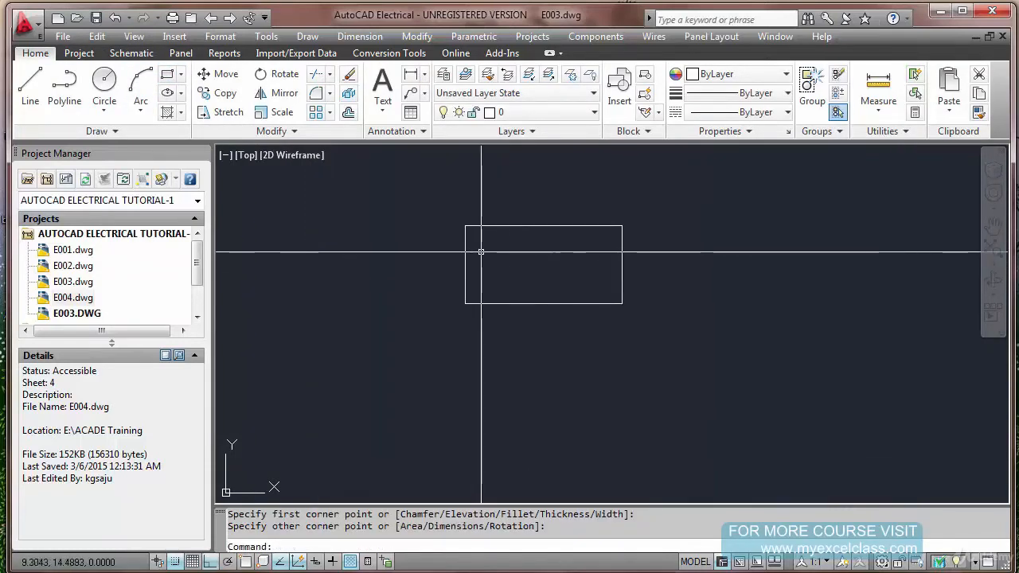
key("Escape")
type("ci")
key("Return")
left_click(473, 242)
key("Escape")
key("Escape")
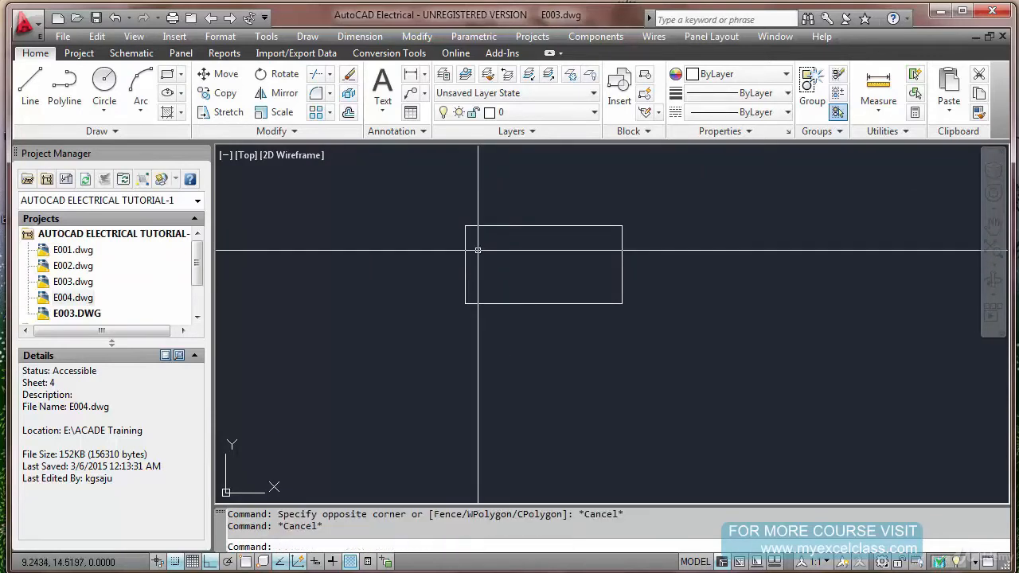
Draw a circle of radius 0.5 in the rectangle's upper-left corner, touching its top and left edges
type("c")
key("Return")
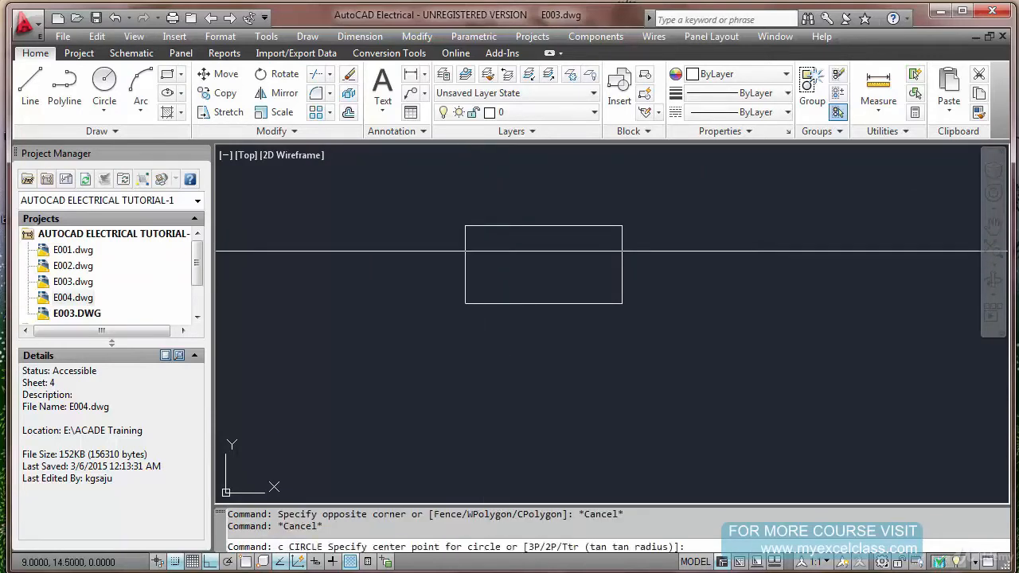
left_click(491, 250)
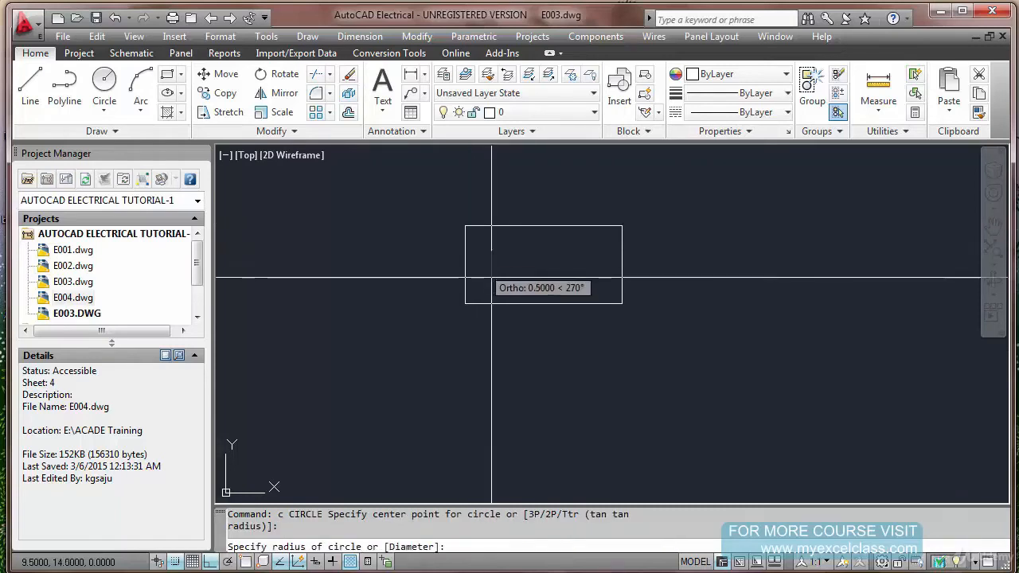
left_click(491, 278)
key("Escape")
key("Escape")
Scale the circle down about its centre to roughly a quarter of its size
type("scale")
key("Return")
left_click(517, 253)
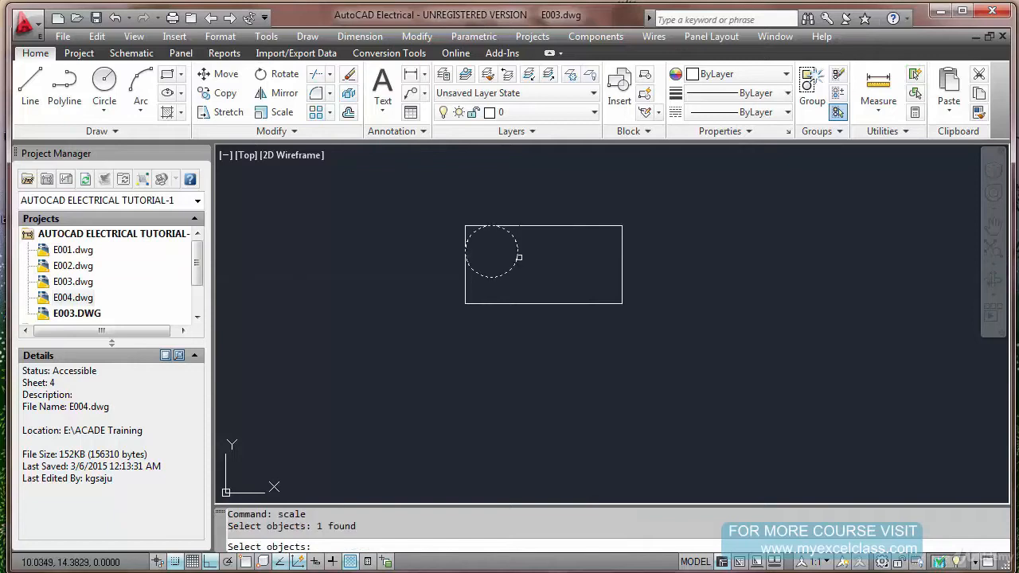
key("Return")
type("ce")
key("Return")
type("ncen")
key("Return")
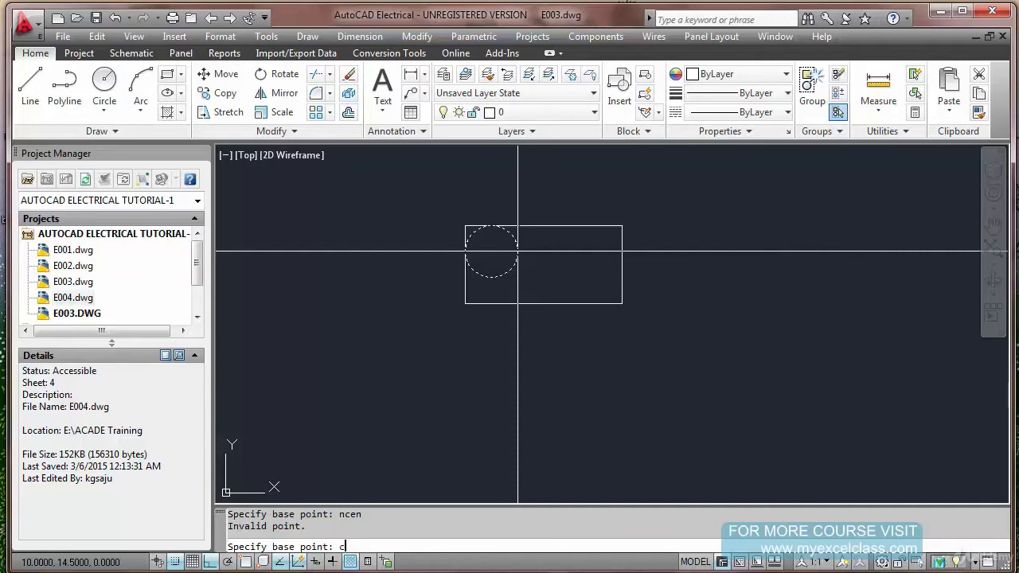
left_click(491, 252)
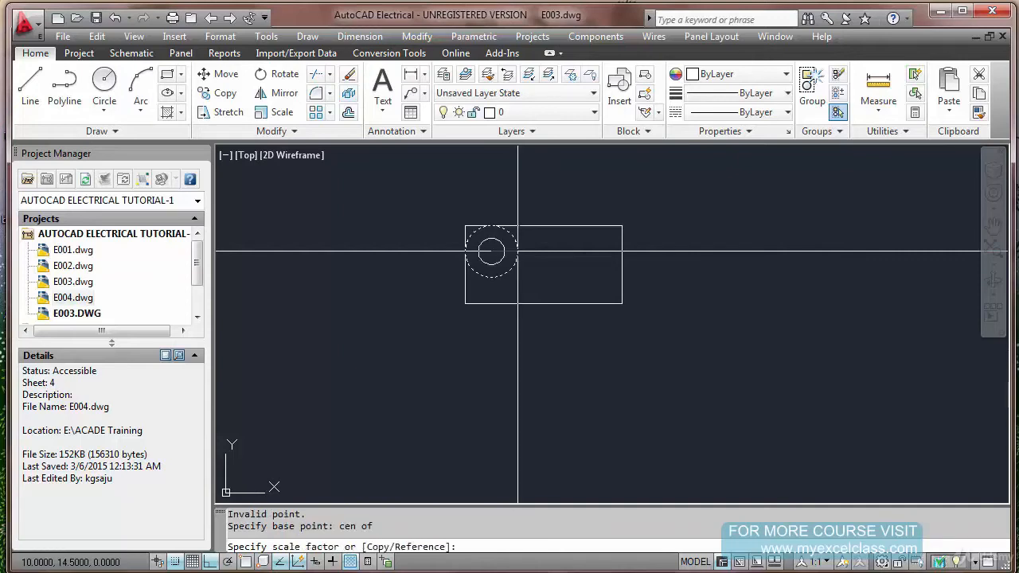
key("Return")
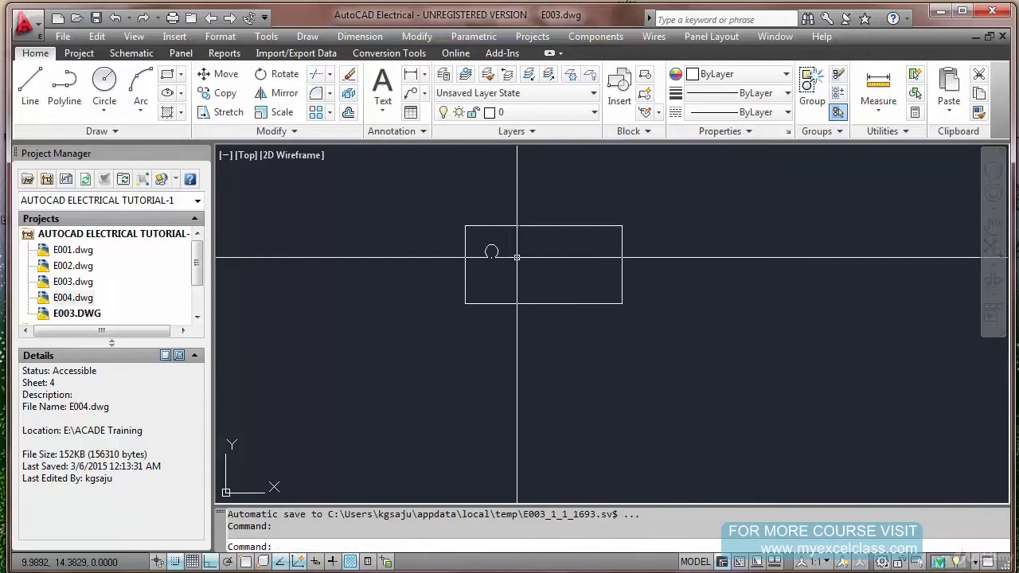
Move the small circle close to the rectangle's upper-left corner, with snap and ortho turned off
type("m")
key("Return")
left_click(511, 261)
left_click(487, 245)
left_click(178, 564)
key("Return")
left_click(519, 280)
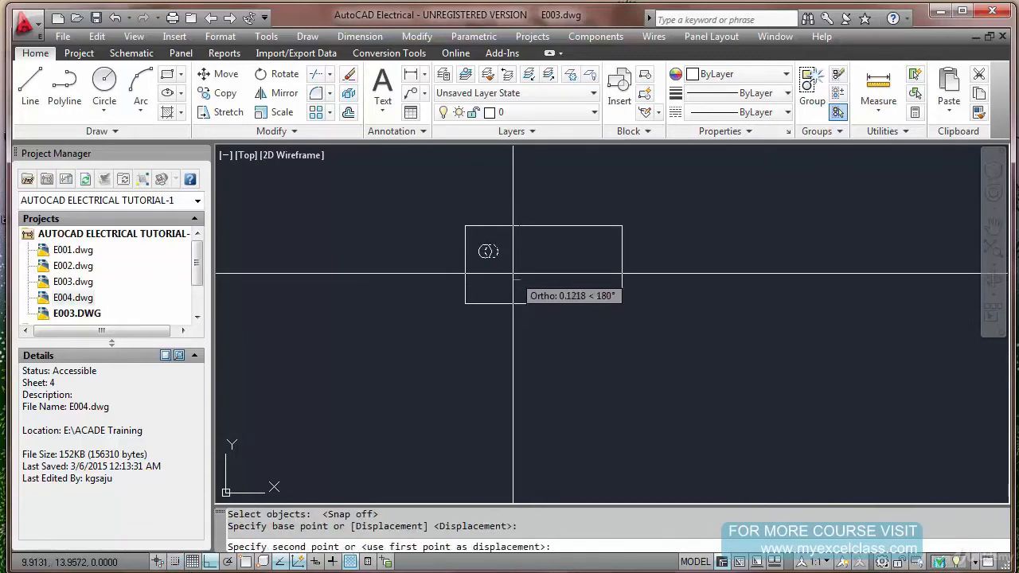
key("F8")
left_click(504, 268)
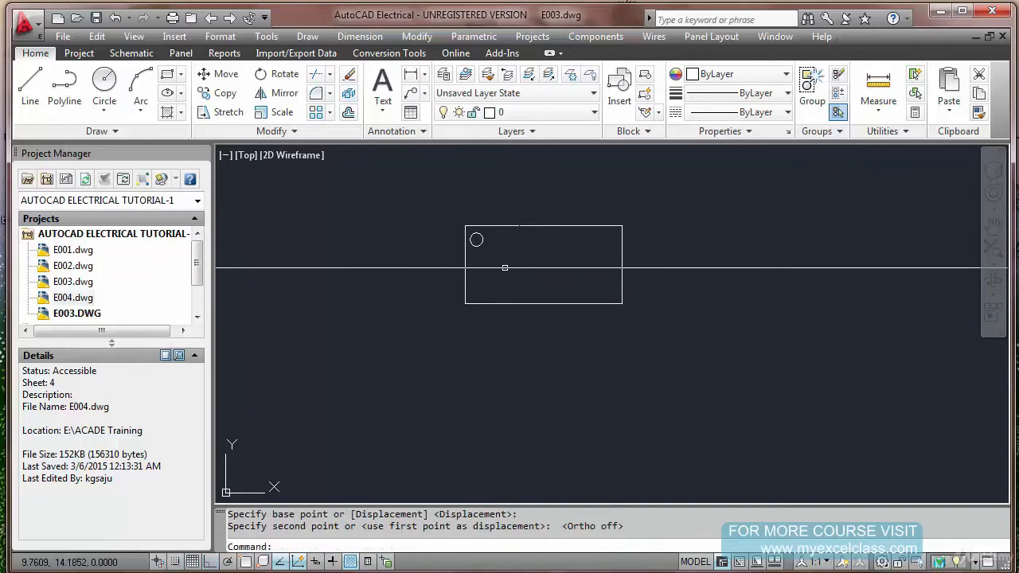
type("c")
key("Return")
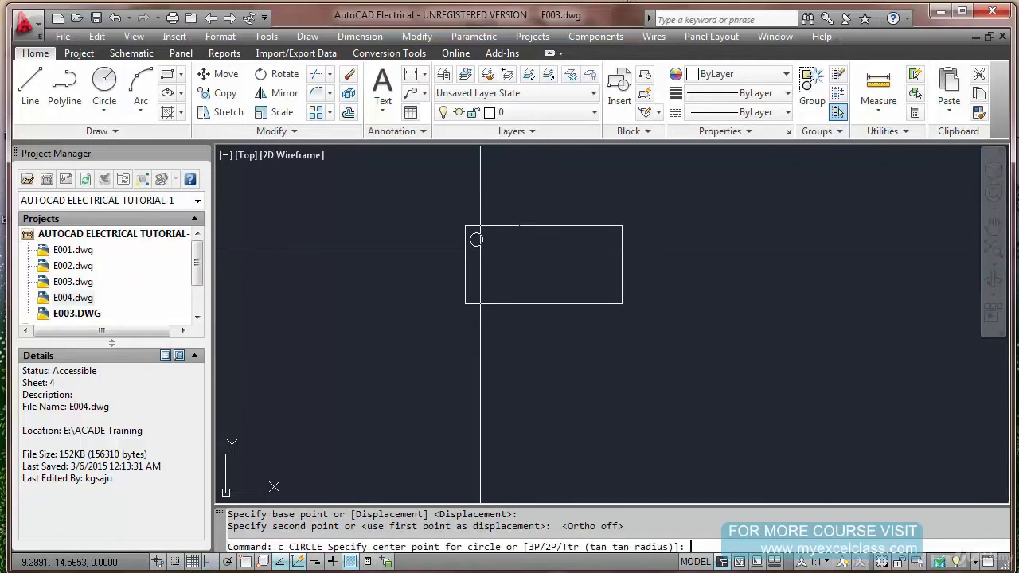
key("Escape")
Copy the circle straight down along the rectangle's left edge, about 0.5 and 0.9 units below it, with ortho on
type("co")
key("Return")
left_click(476, 240)
key("Return")
left_click(476, 240)
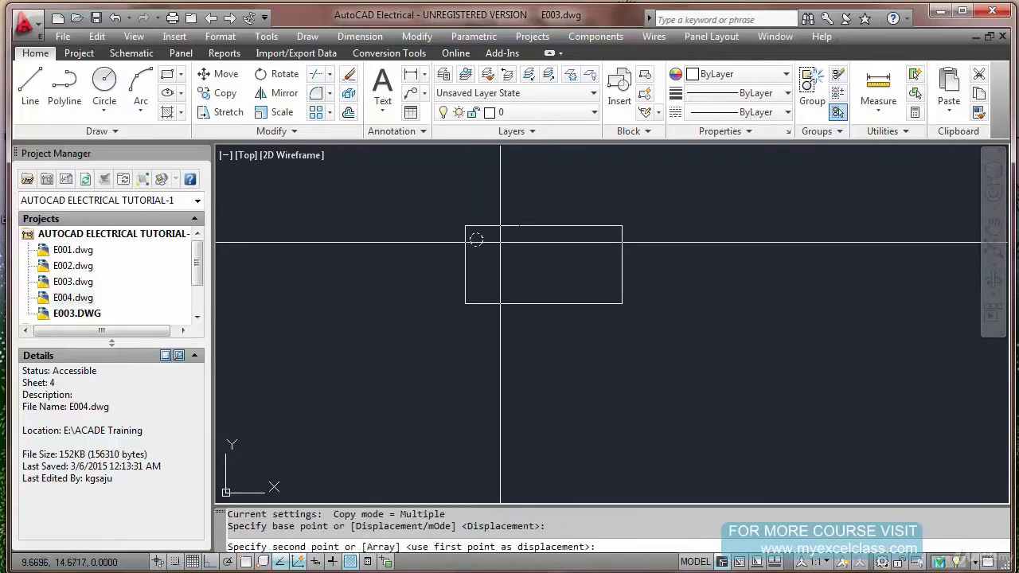
key("F8")
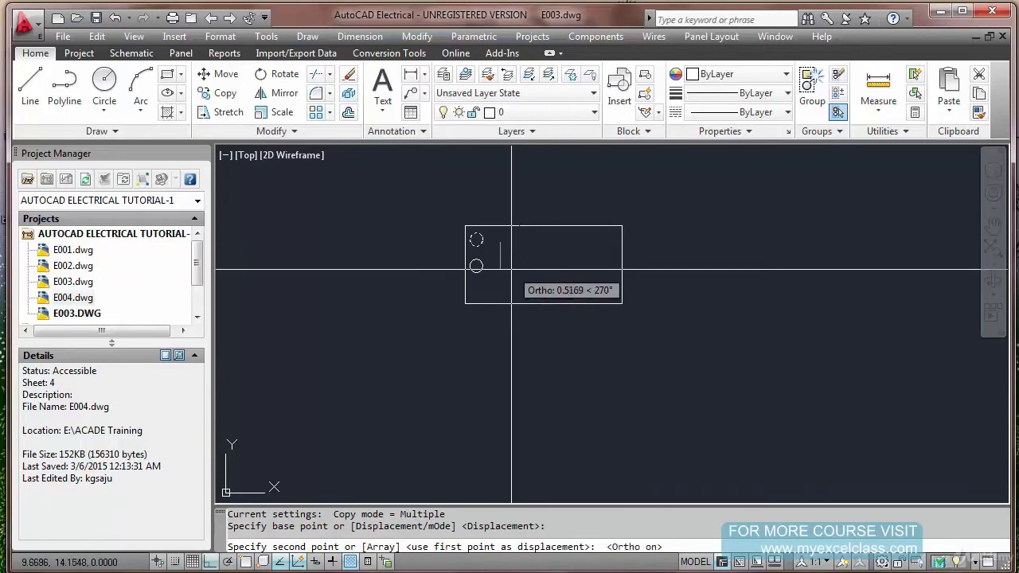
left_click(510, 266)
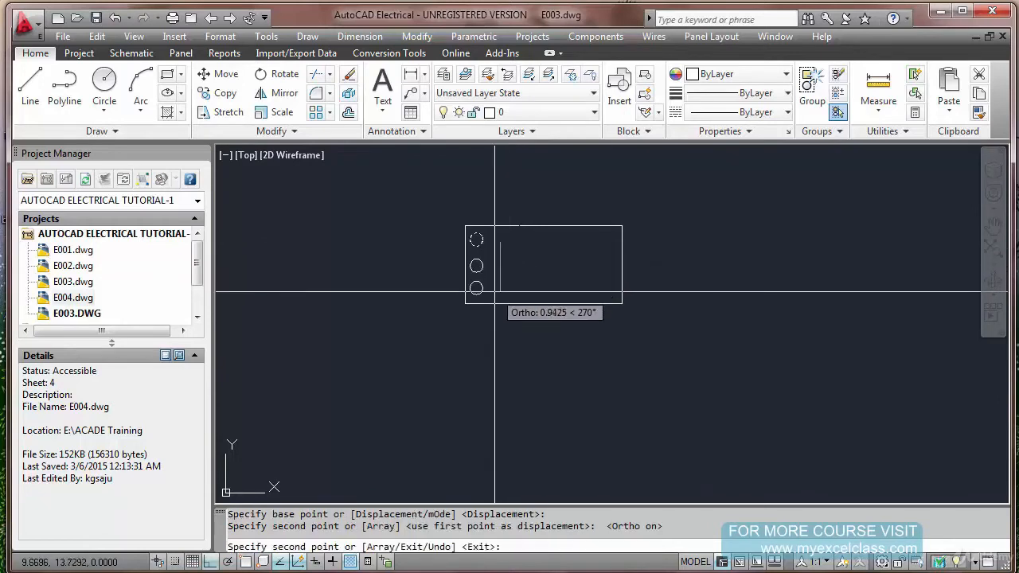
left_click(499, 291)
key("Escape")
Copy the top and bottom circles about 2.6 units horizontally to the rectangle's right edge
key("Return")
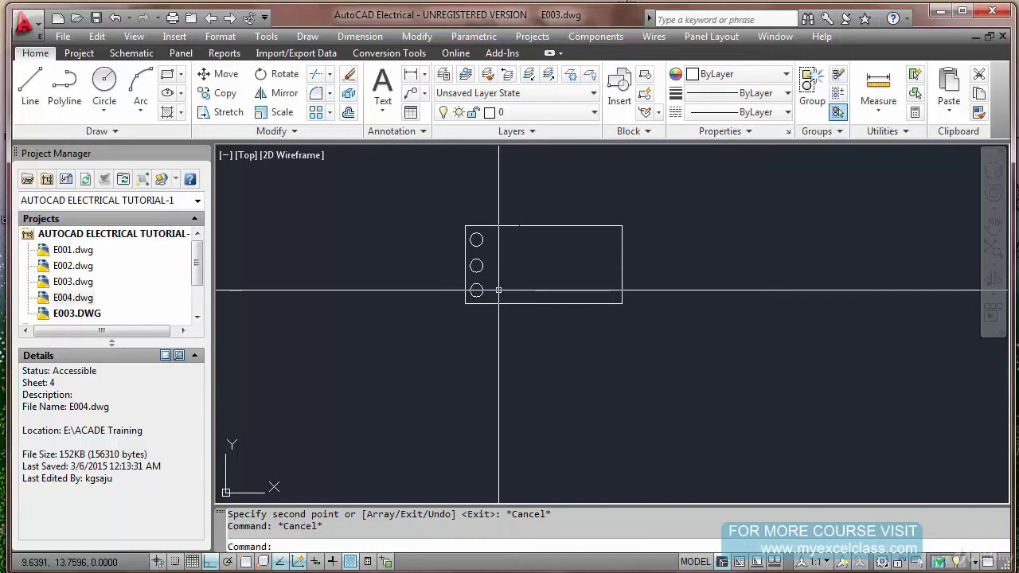
left_click(475, 289)
left_click(476, 239)
key("Return")
left_click(461, 360)
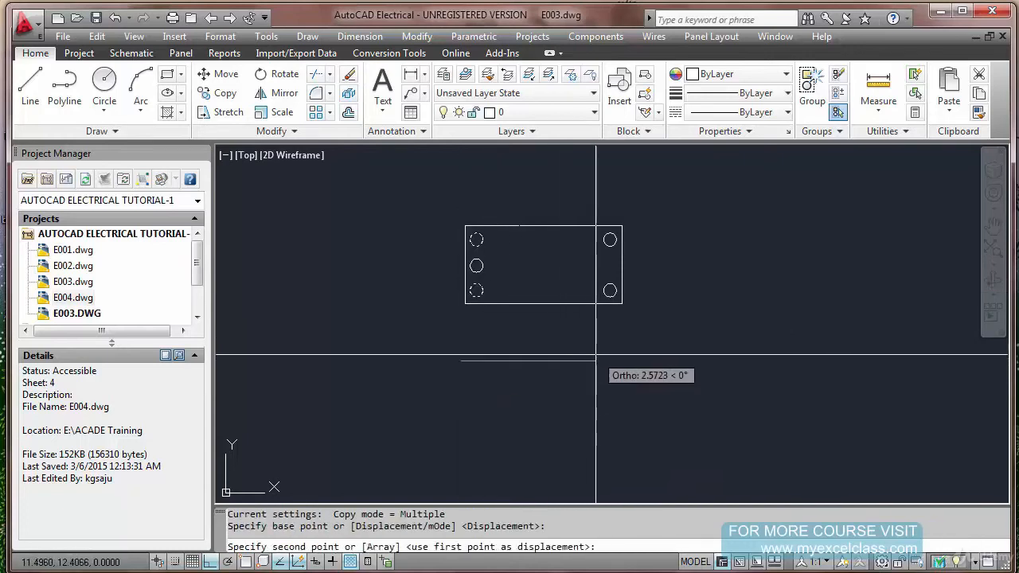
left_click(595, 355)
key("Escape")
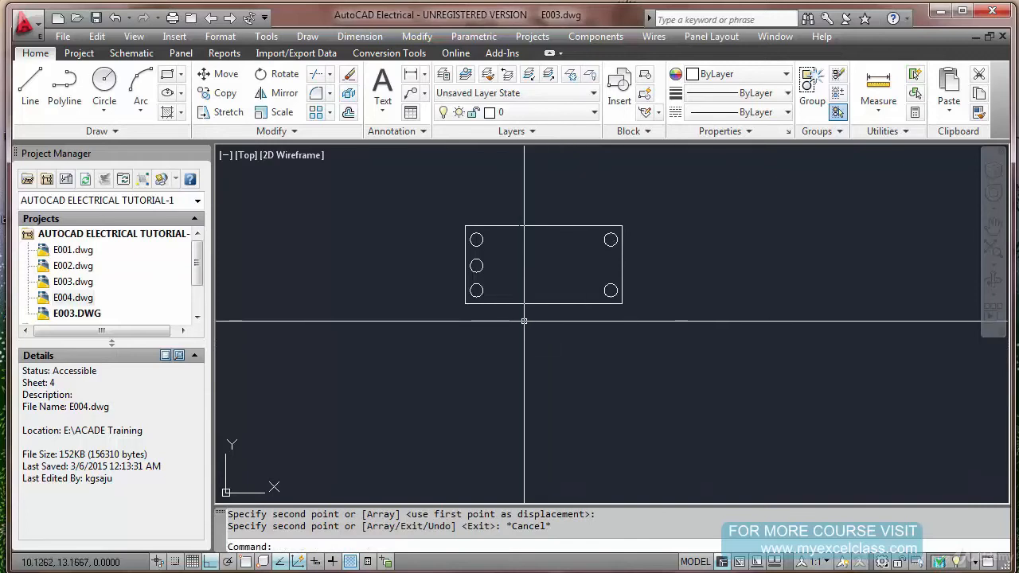
Set up a Write Block from the rectangle and its five circles, with the objects converted to a block
type("w")
key("Return")
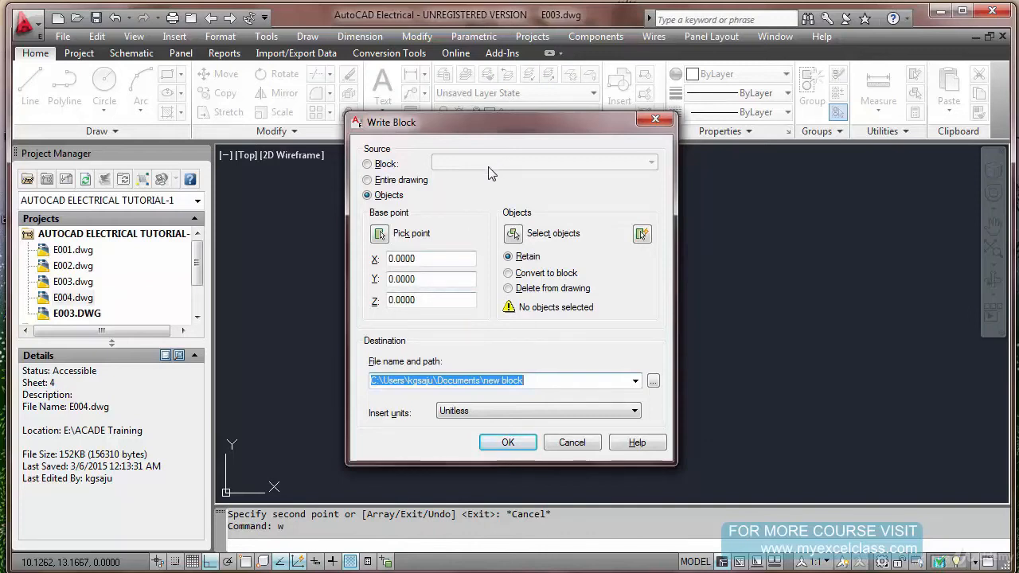
left_click(368, 164)
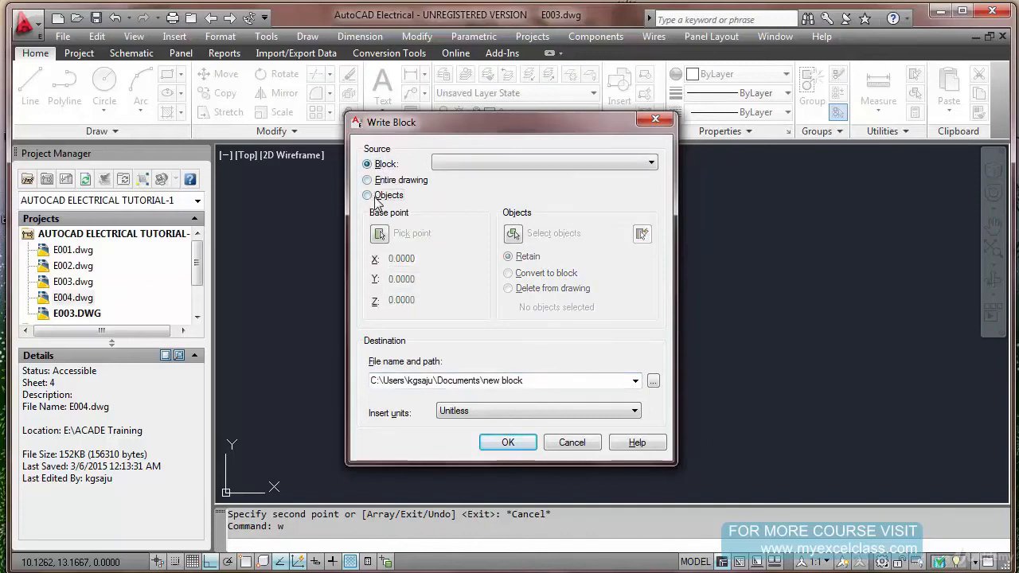
left_click(368, 195)
left_click(514, 234)
left_click(457, 221)
left_click(659, 327)
key("Return")
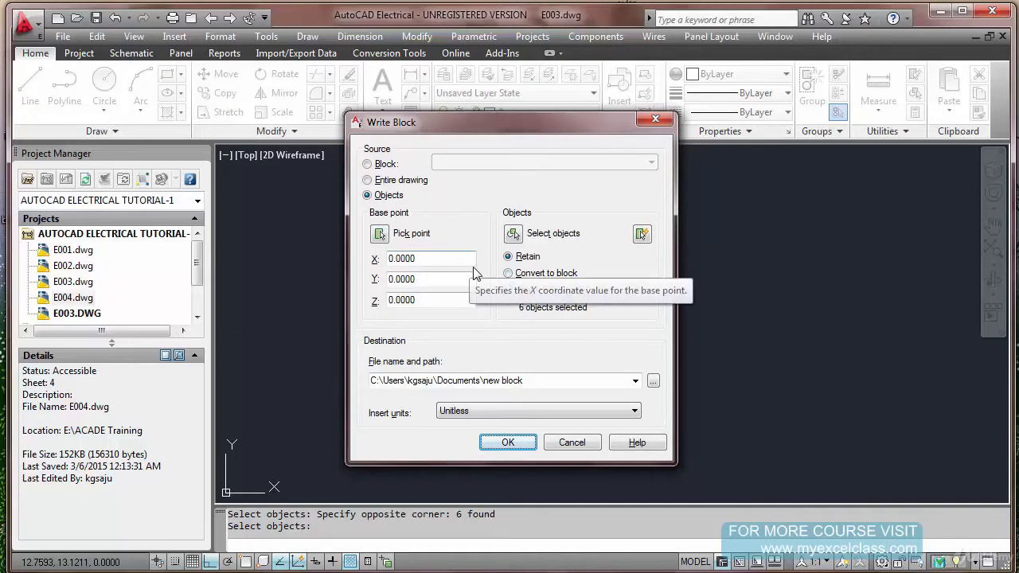
left_click(507, 274)
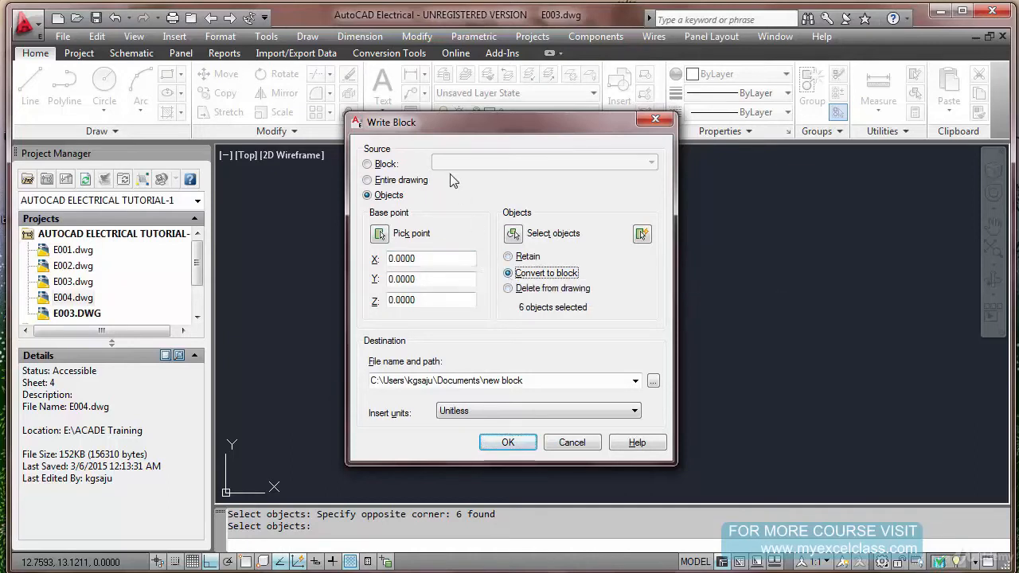
Review the existing blocks offered as the Write Block source, and leave the dialog without writing a block
left_click(386, 164)
left_click(533, 164)
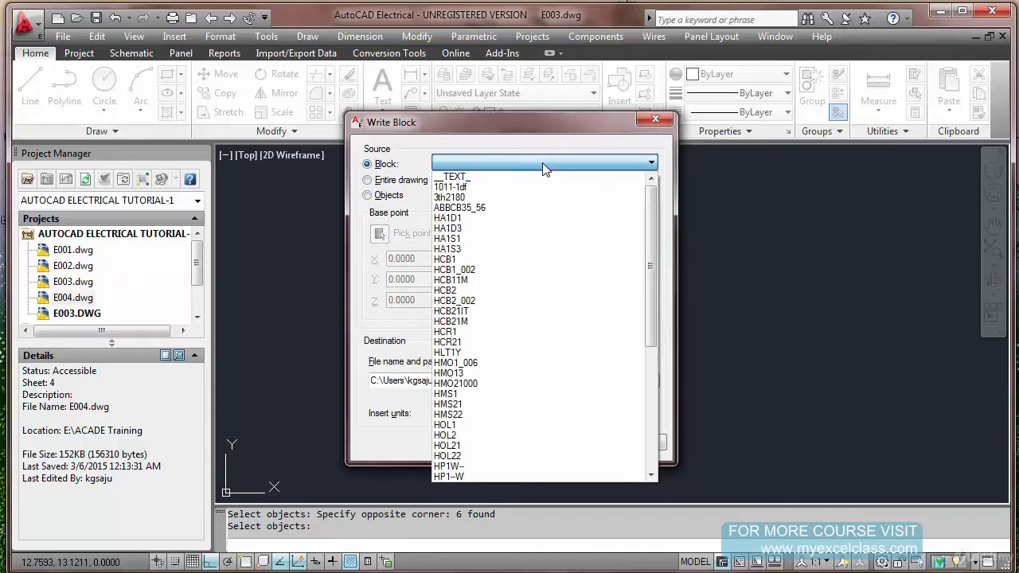
left_click(716, 240)
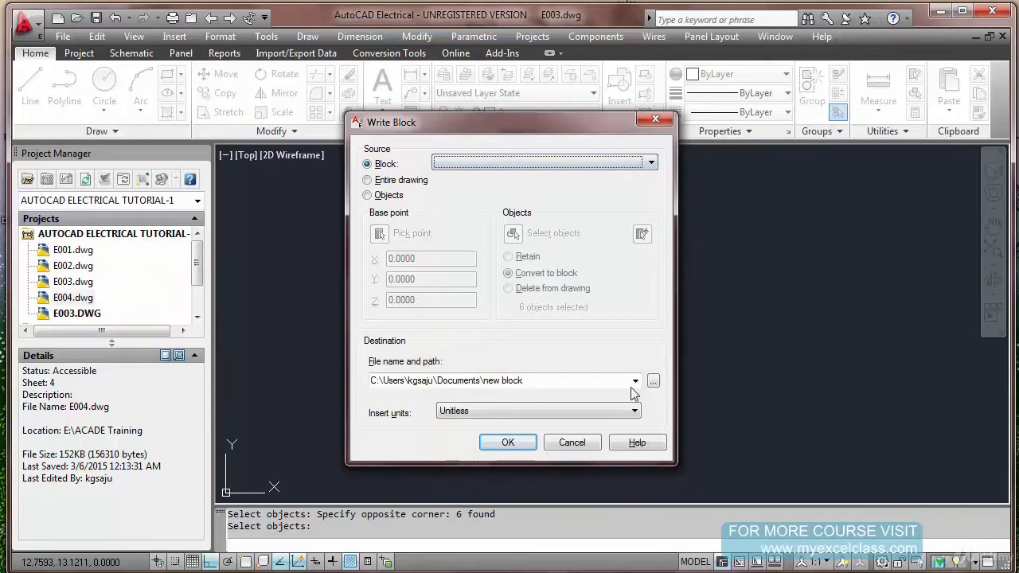
left_click(572, 442)
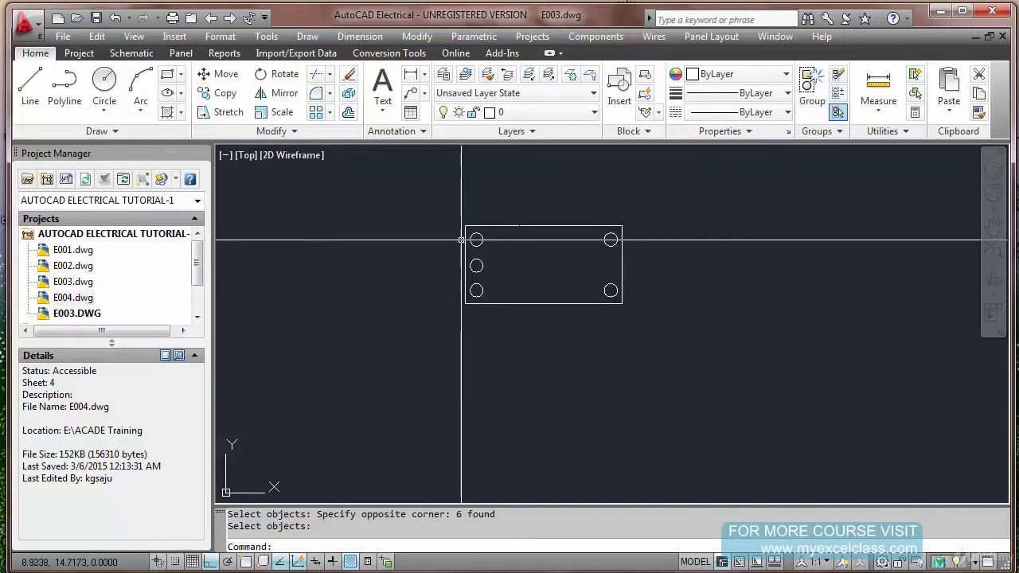
Insert a horizontal wire about 8.5 units long across the rectangle, passing through its two top circles
left_click(132, 53)
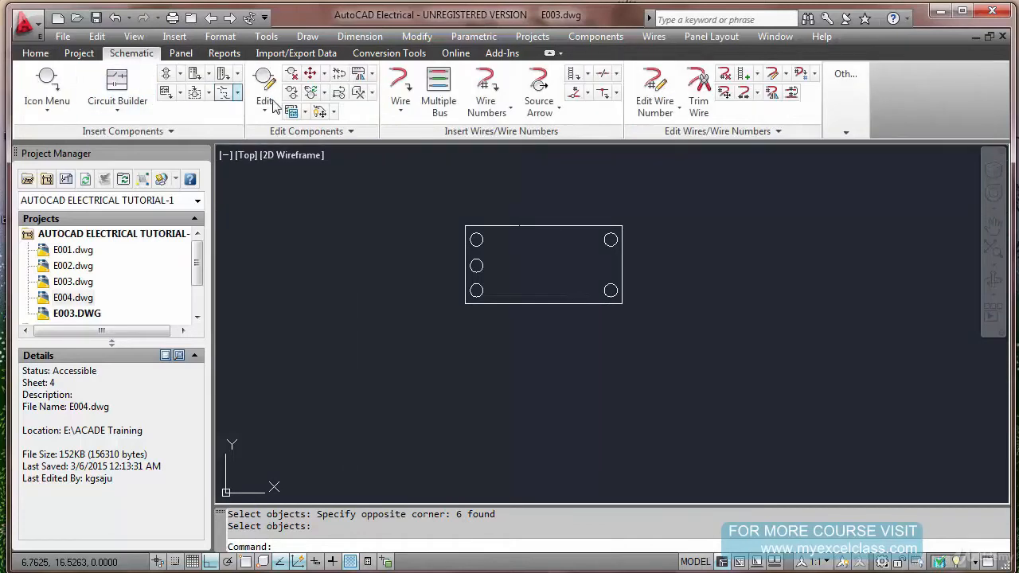
left_click(400, 86)
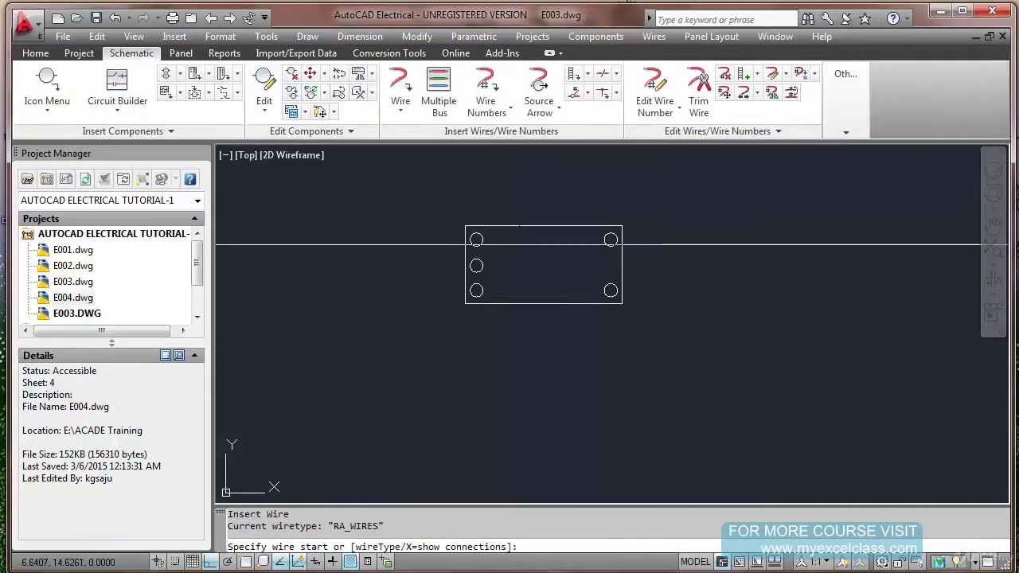
left_click(329, 239)
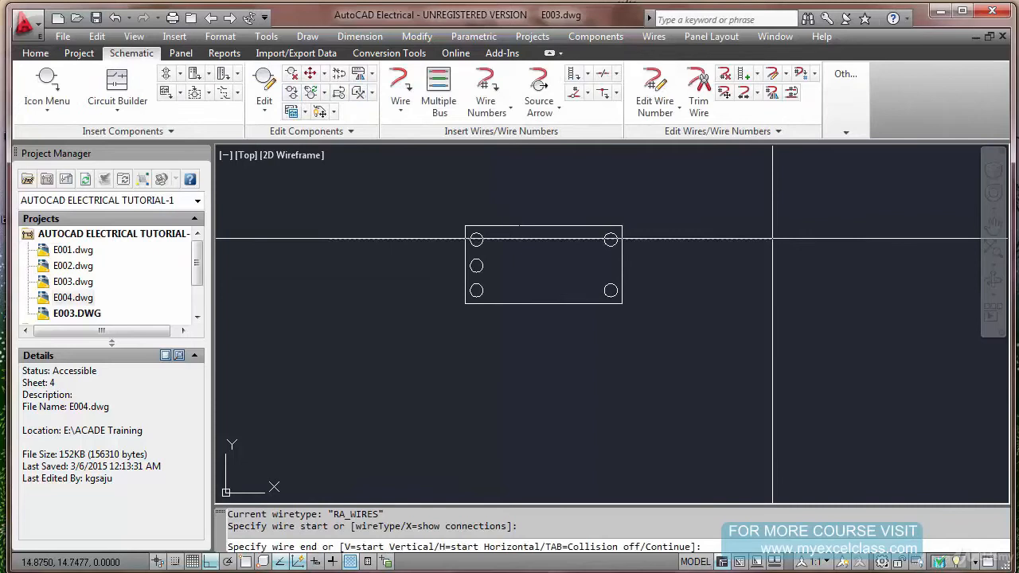
left_click(772, 257)
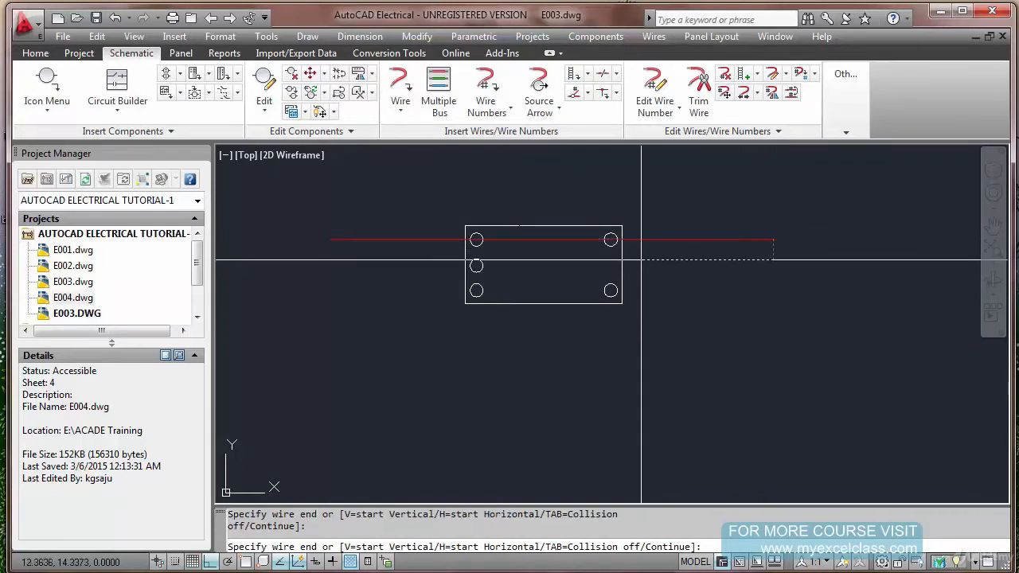
key("Escape")
Inspect where the red wire crosses the top circles, and erase that wire
scroll(501, 245, "up", 3)
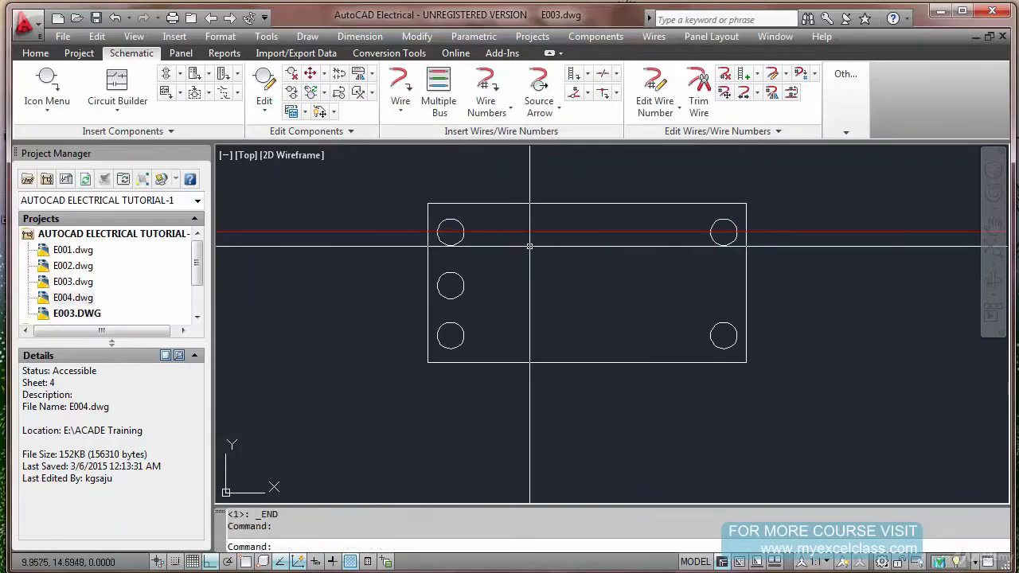
scroll(441, 232, "up", 2)
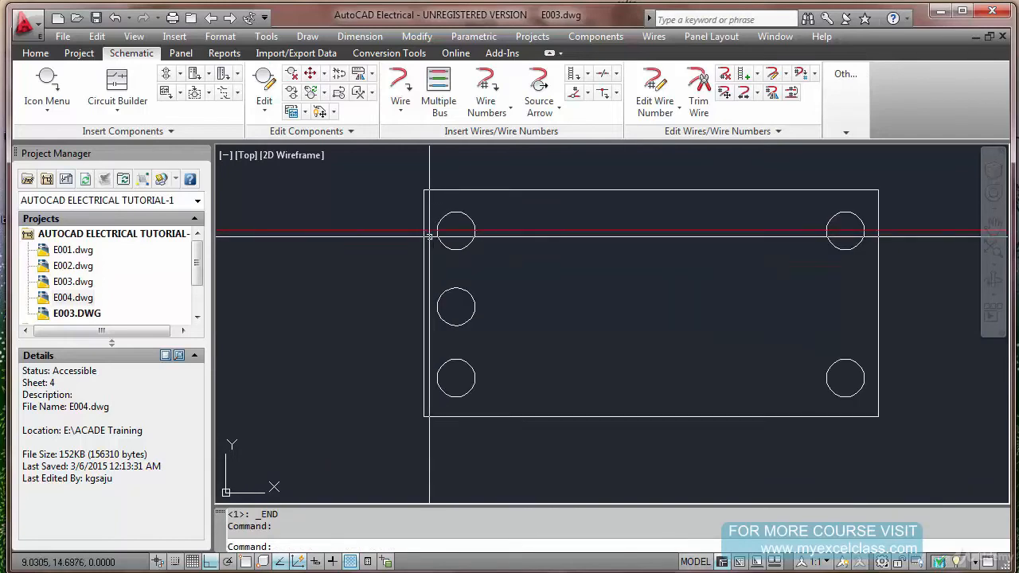
mouse_move(444, 231)
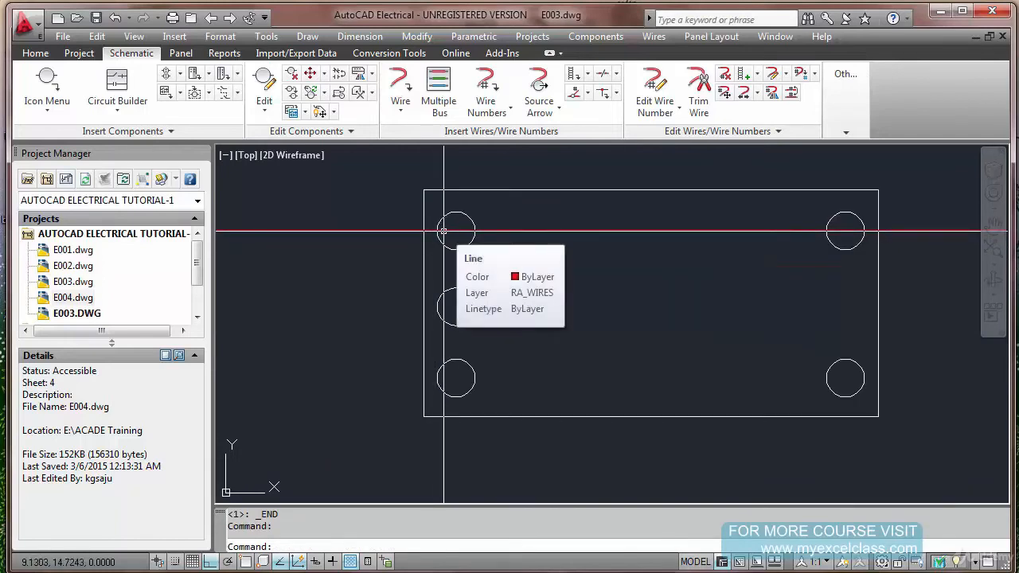
key("Escape")
scroll(446, 229, "down", 8)
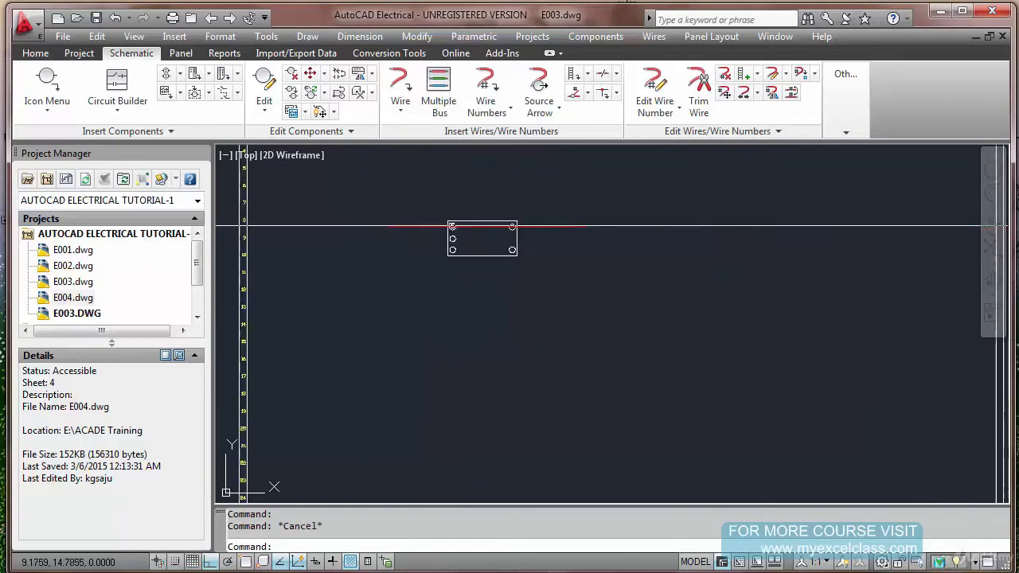
scroll(450, 227, "up", 4)
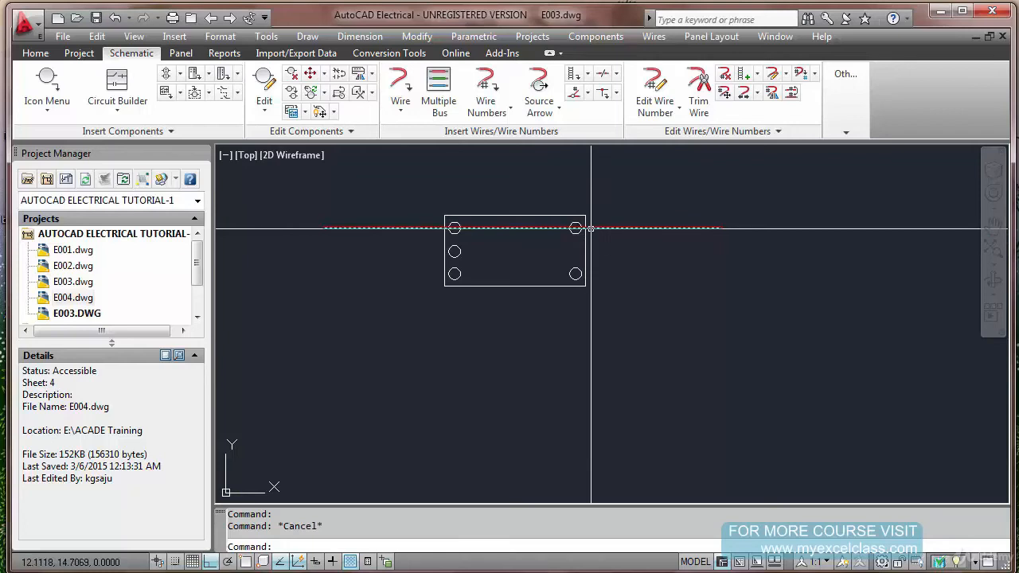
key("Escape")
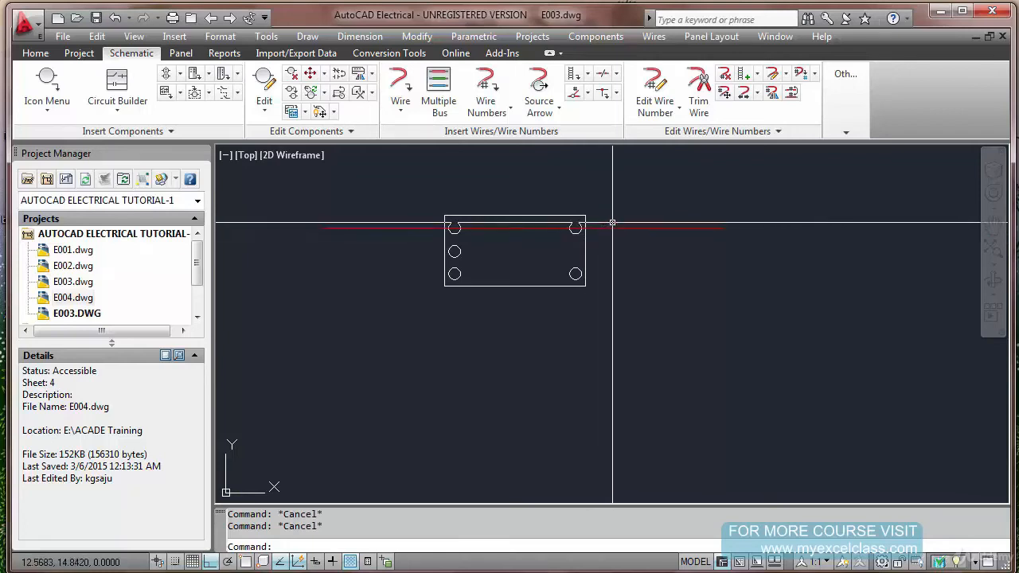
type("e")
key("Return")
left_click(610, 222)
left_click(602, 235)
key("Return")
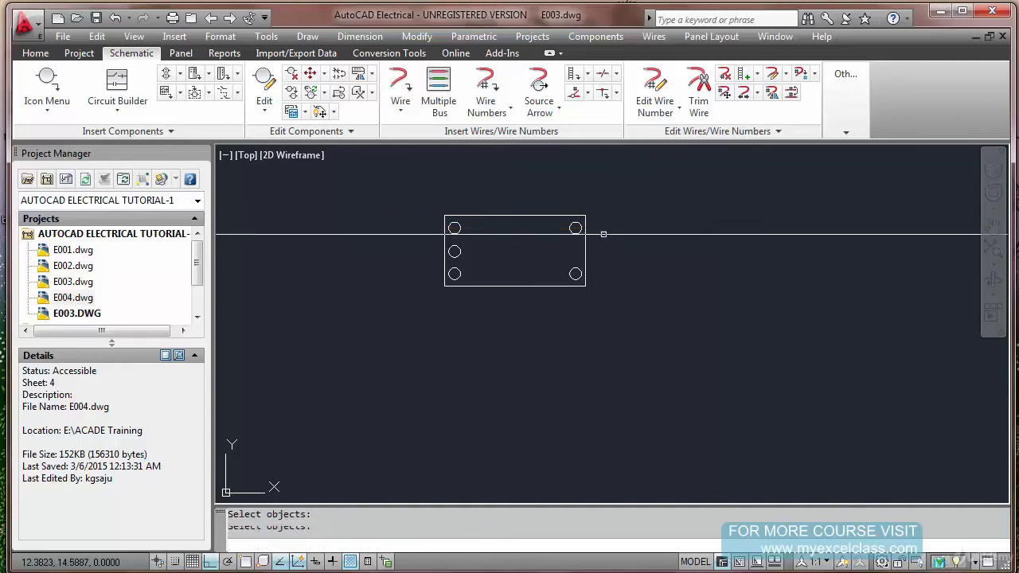
Erase the rectangle together with its five circles
key("Return")
left_click(439, 212)
left_click(615, 318)
key("Return")
key("Escape")
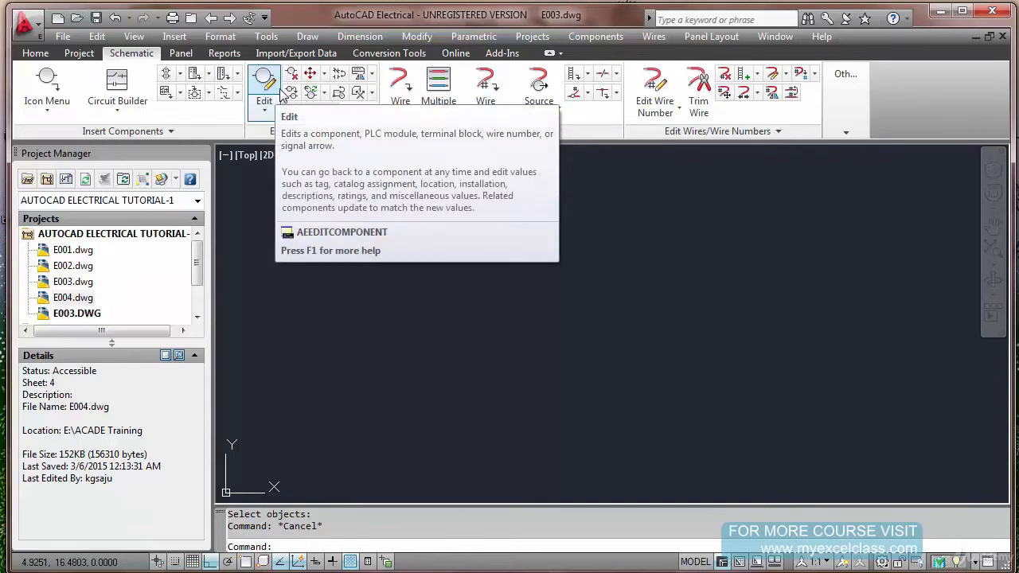
left_click(37, 55)
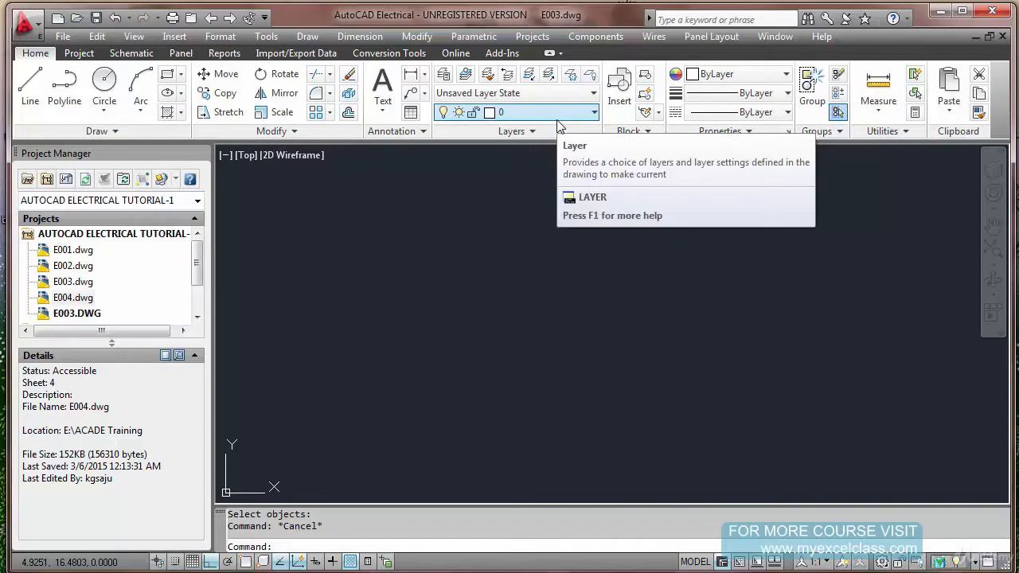
left_click(167, 74)
left_click(451, 237)
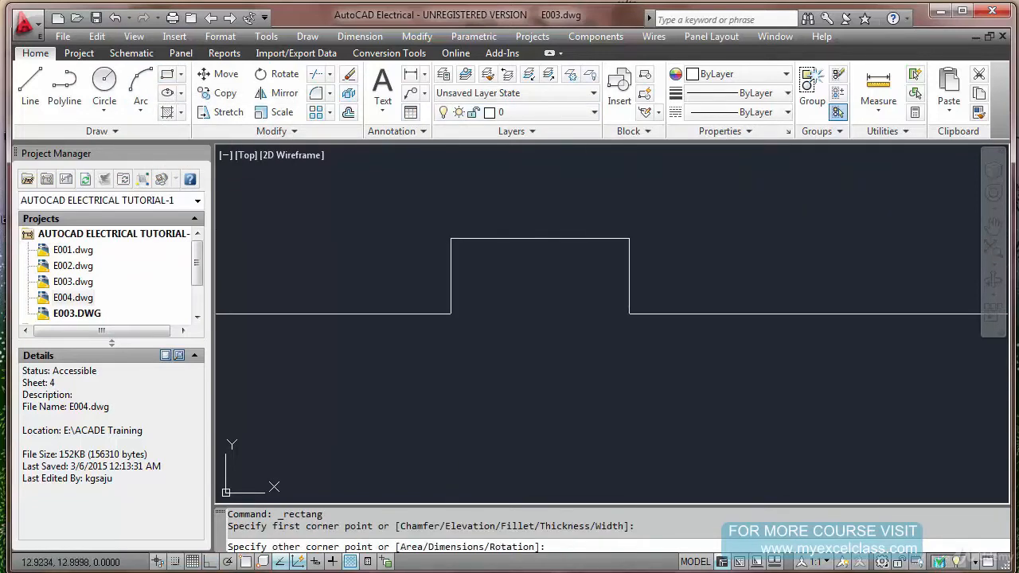
key("Escape")
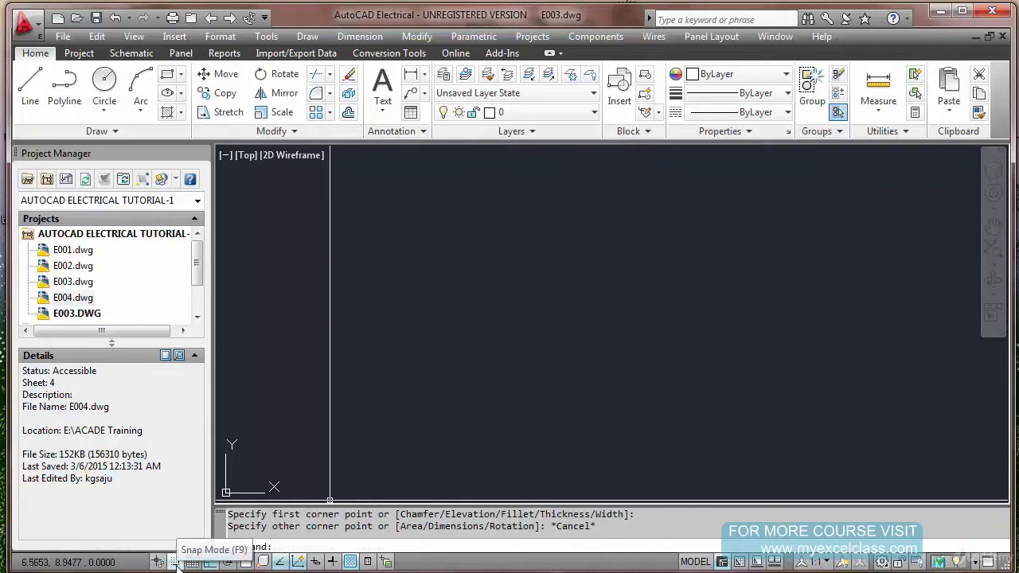
Turn on snap mode and draw a rectangle about 4 by 2 units in the upper part of the drawing sheet
left_click(209, 561)
left_click(465, 230)
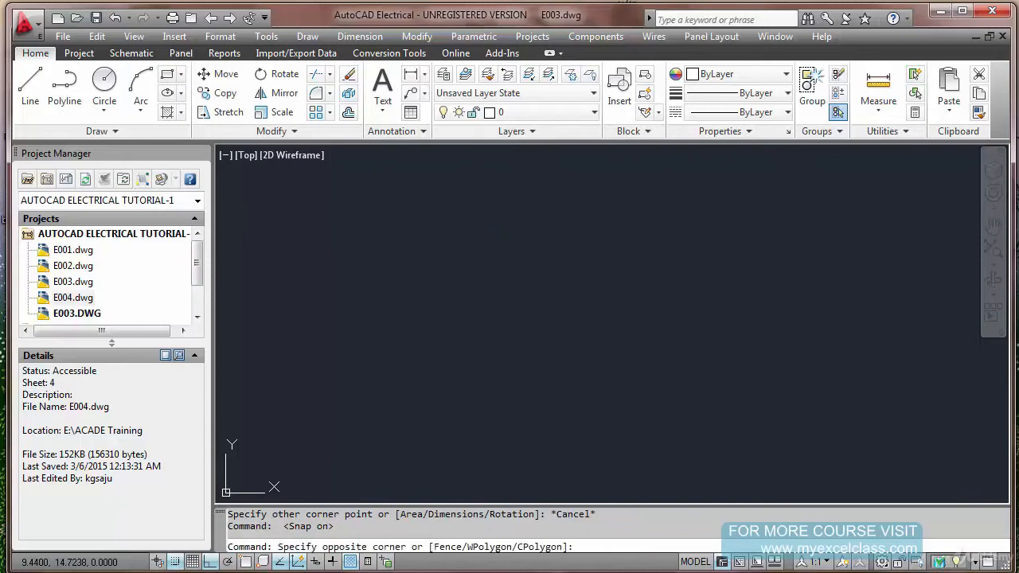
key("Escape")
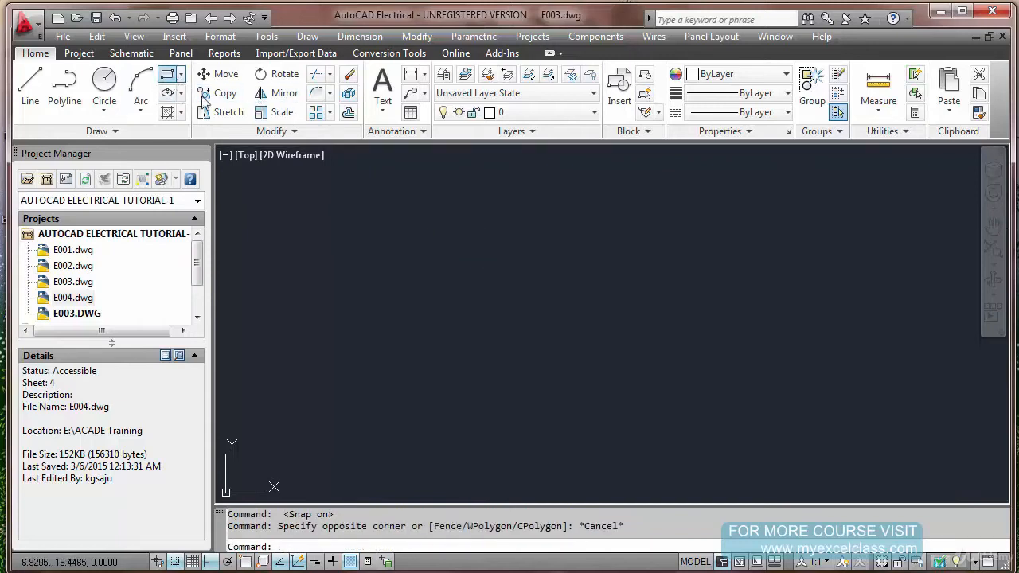
left_click(167, 74)
left_click(421, 238)
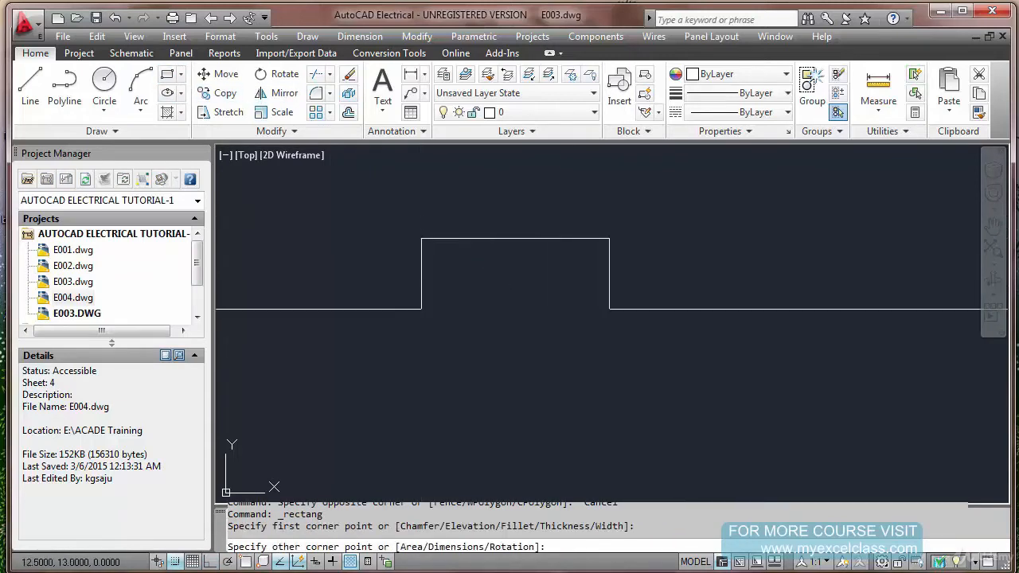
left_click(609, 333)
scroll(658, 279, "down", 6)
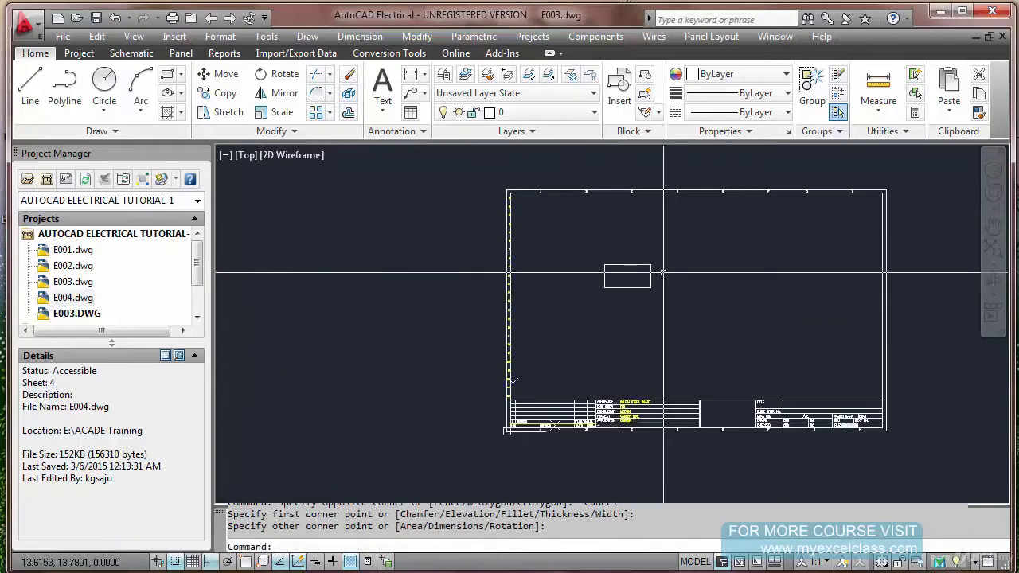
scroll(659, 281, "up", 3)
middle_click_drag(526, 292, 418, 284)
Start the Symbol Builder with the rectangle as its object, using the jic125 library's Horizontal Parent symbol and (GNR) Generic type
left_click(134, 53)
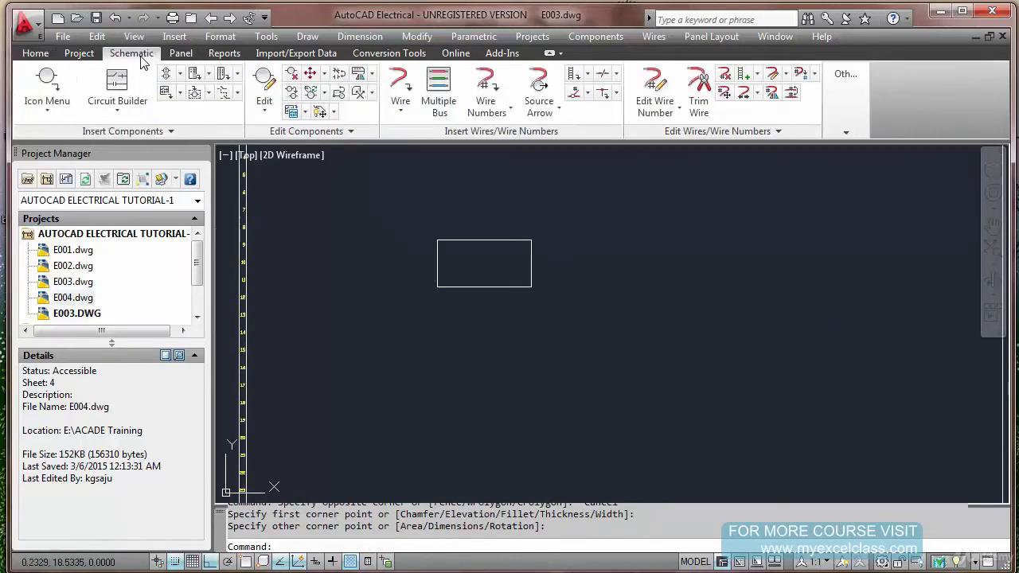
mouse_move(854, 110)
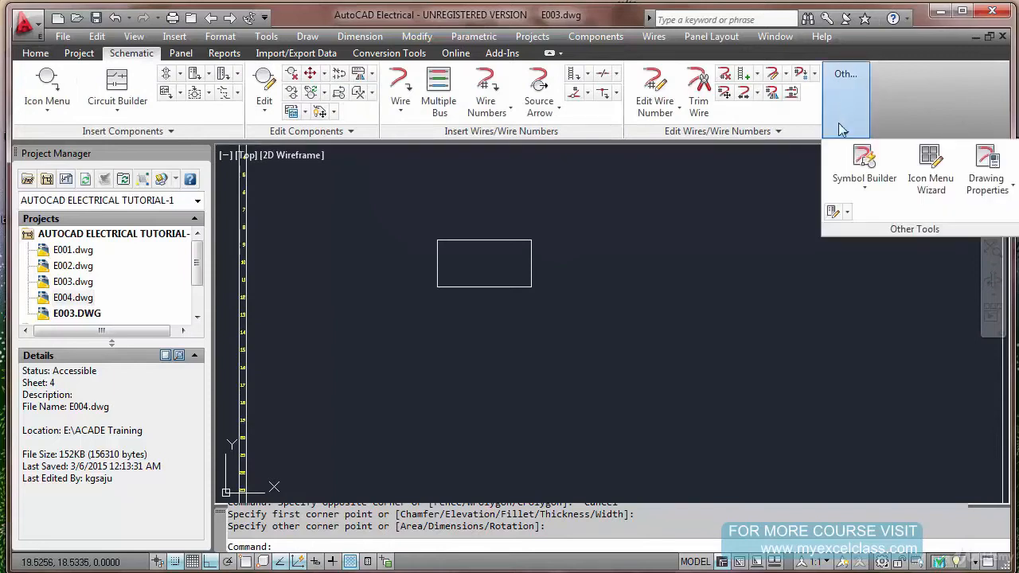
left_click(864, 163)
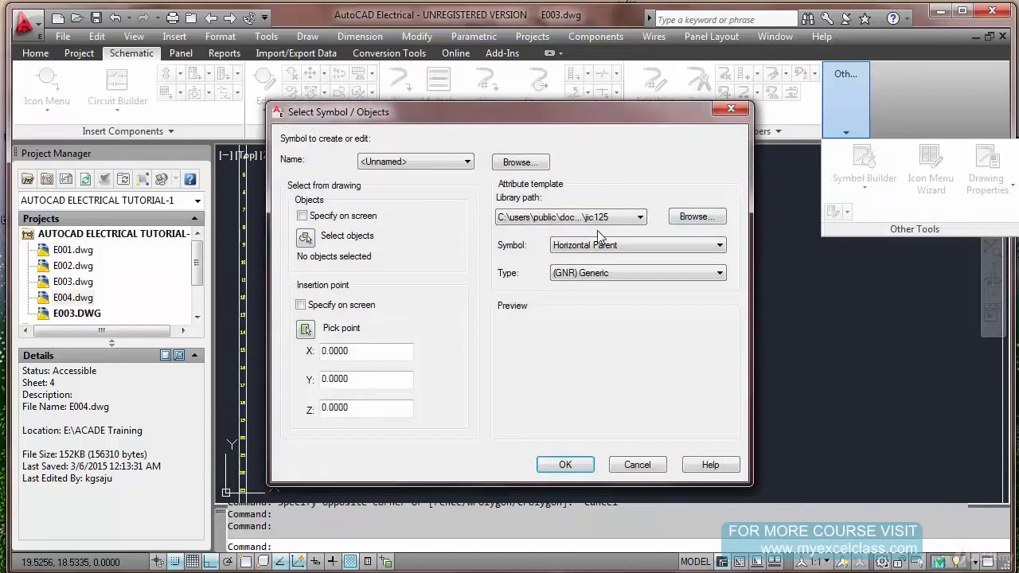
left_click(306, 237)
left_click(432, 233)
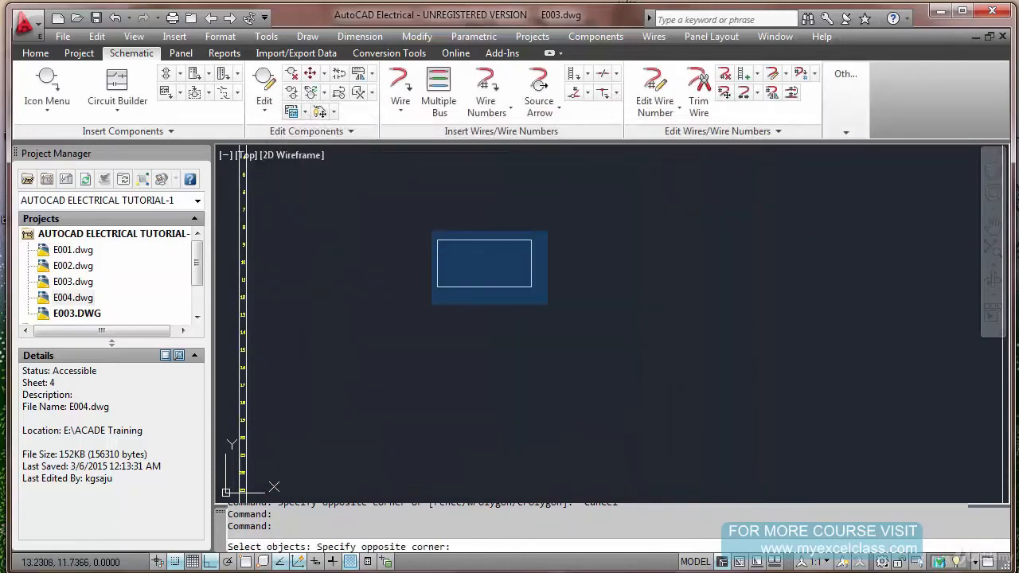
left_click(557, 308)
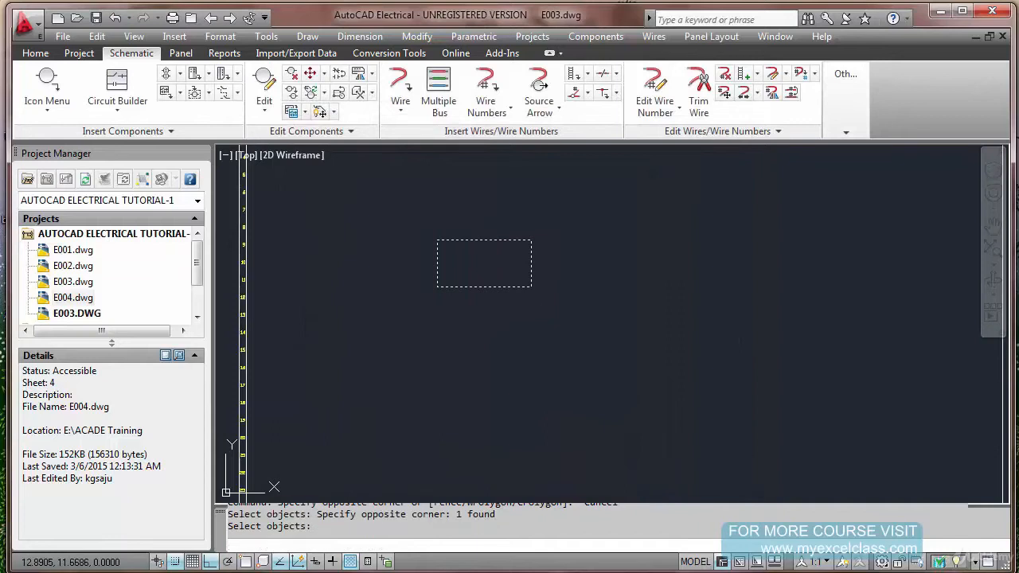
key("Return")
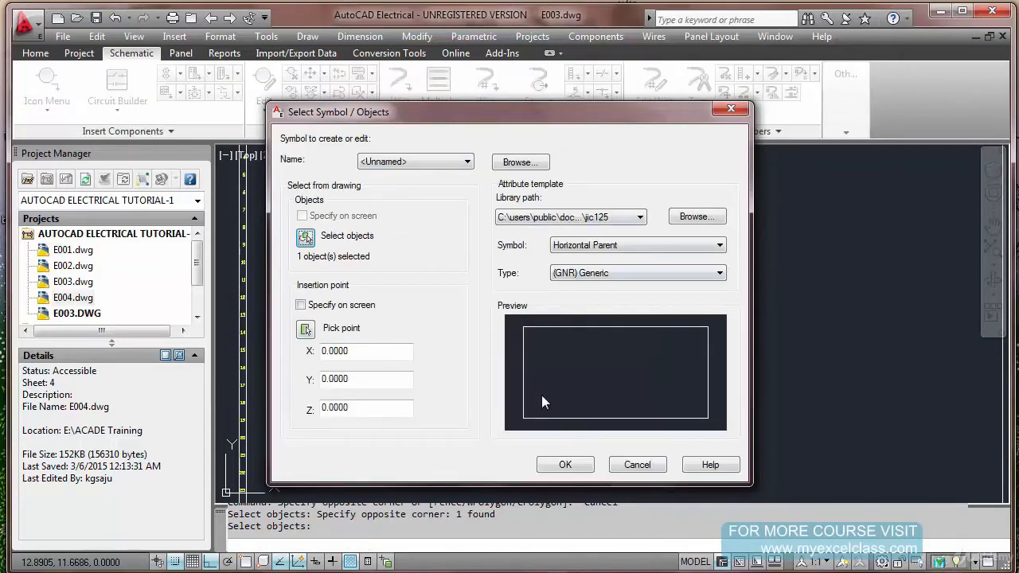
left_click(565, 465)
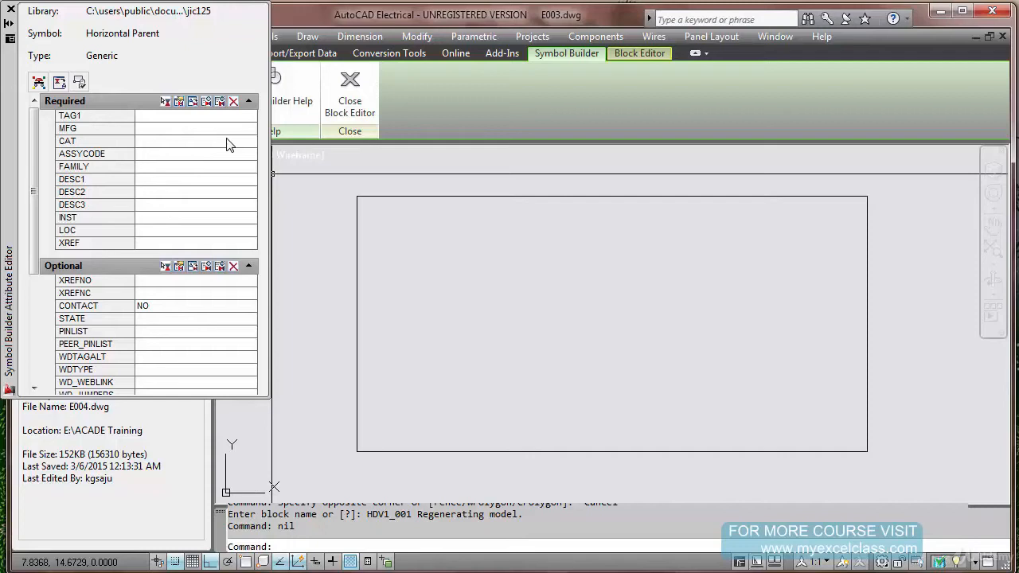
Set the justification of the required TAG1 attribute to Left
left_click(166, 118)
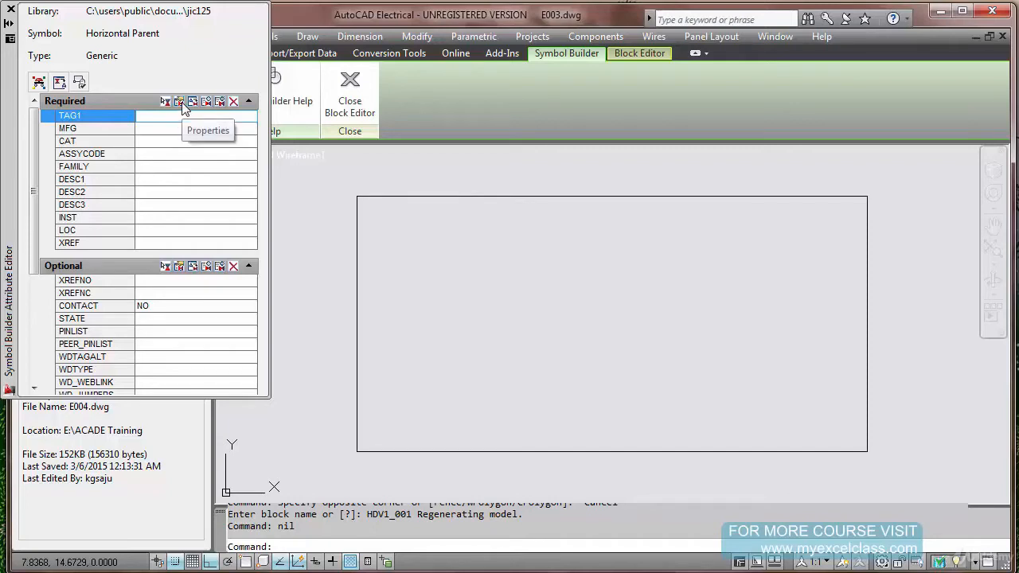
left_click(182, 104)
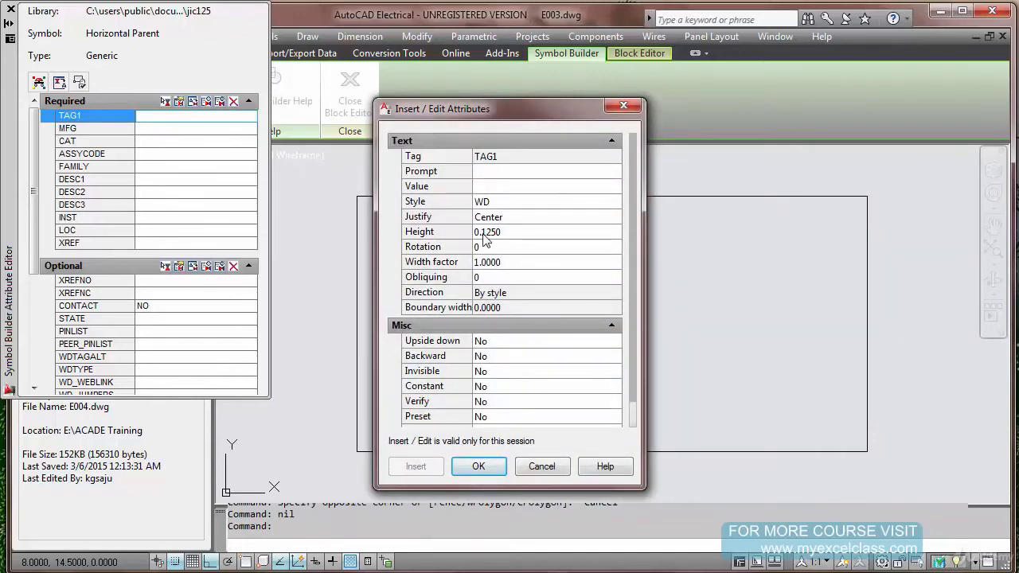
left_click(534, 218)
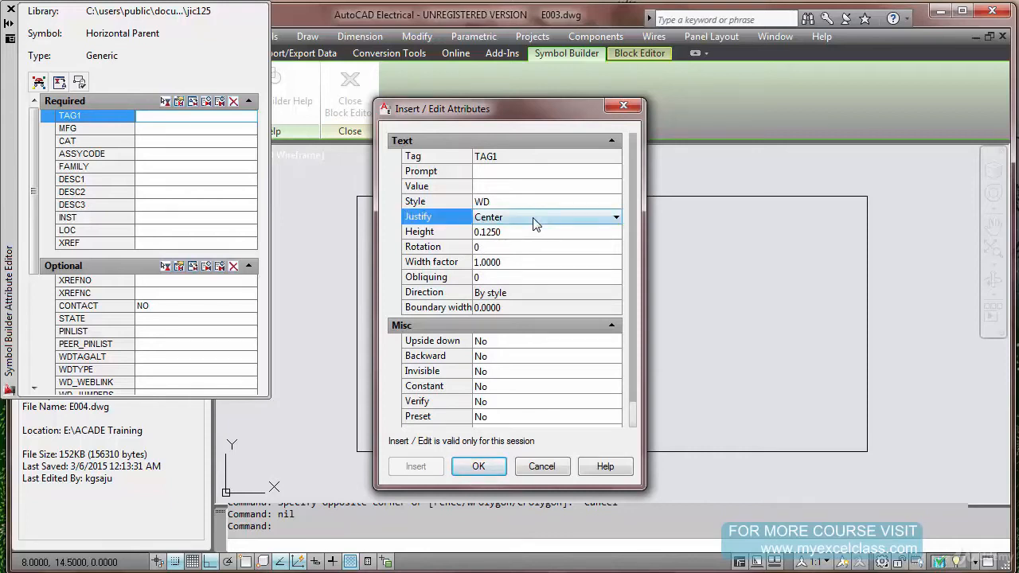
left_click(614, 218)
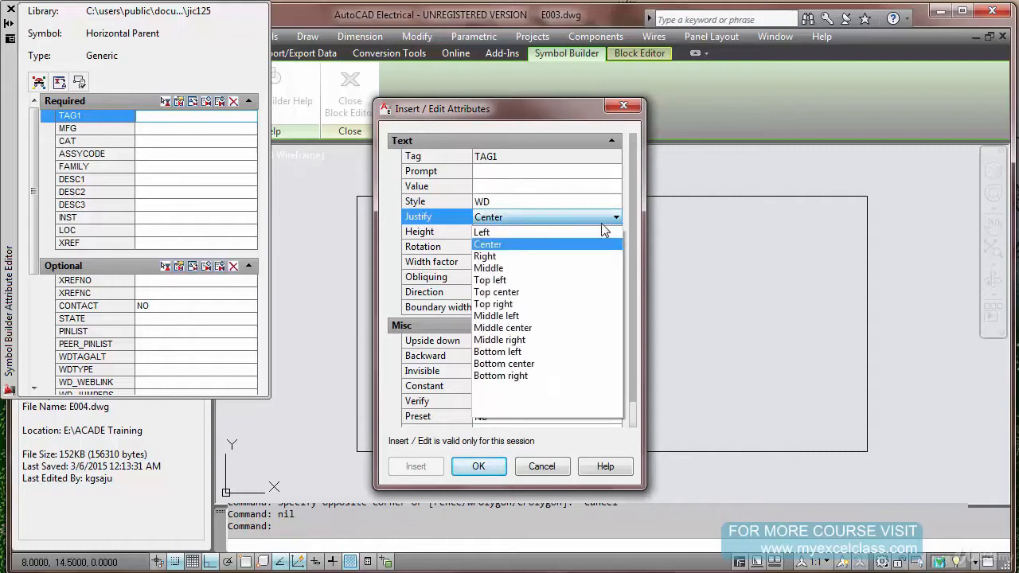
left_click(561, 232)
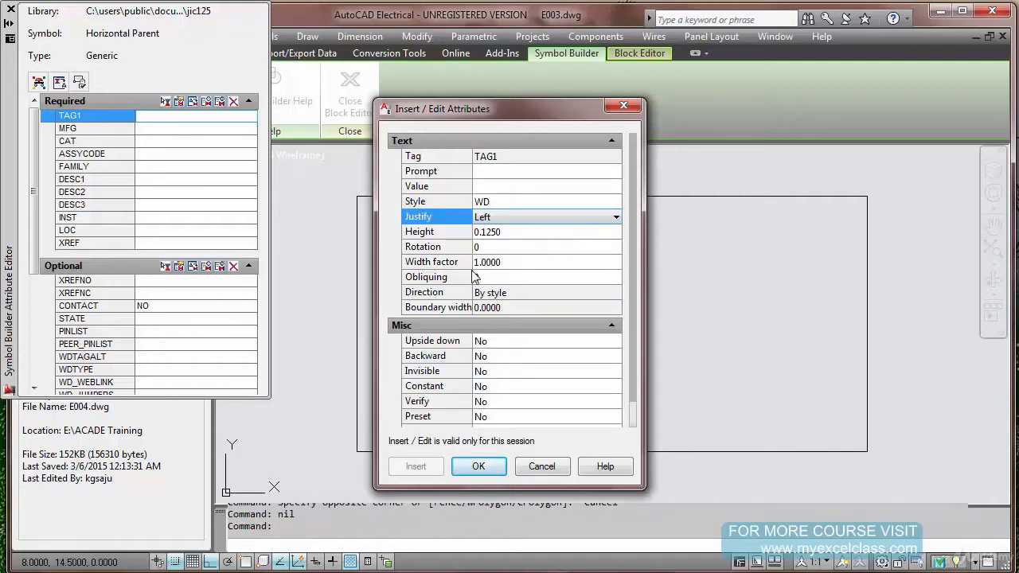
left_click(478, 466)
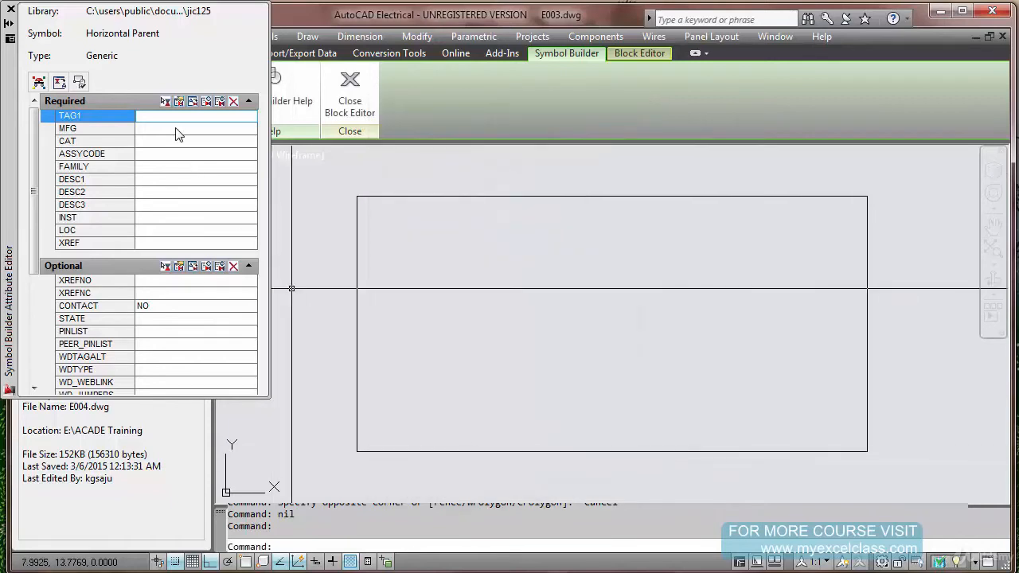
Set the required MFG attribute's justification to Left and its text height to 0.125
left_click(177, 130)
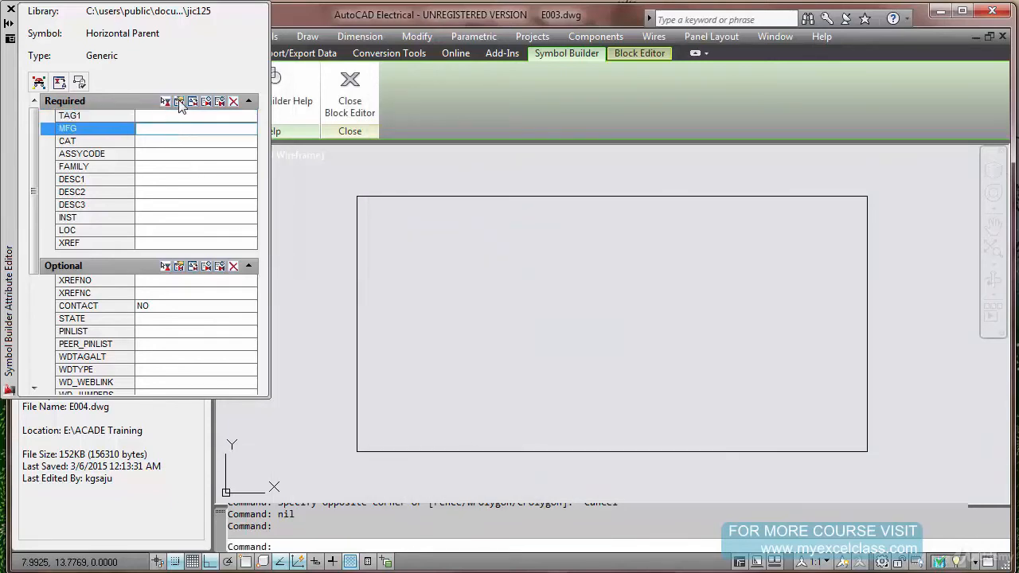
left_click(179, 105)
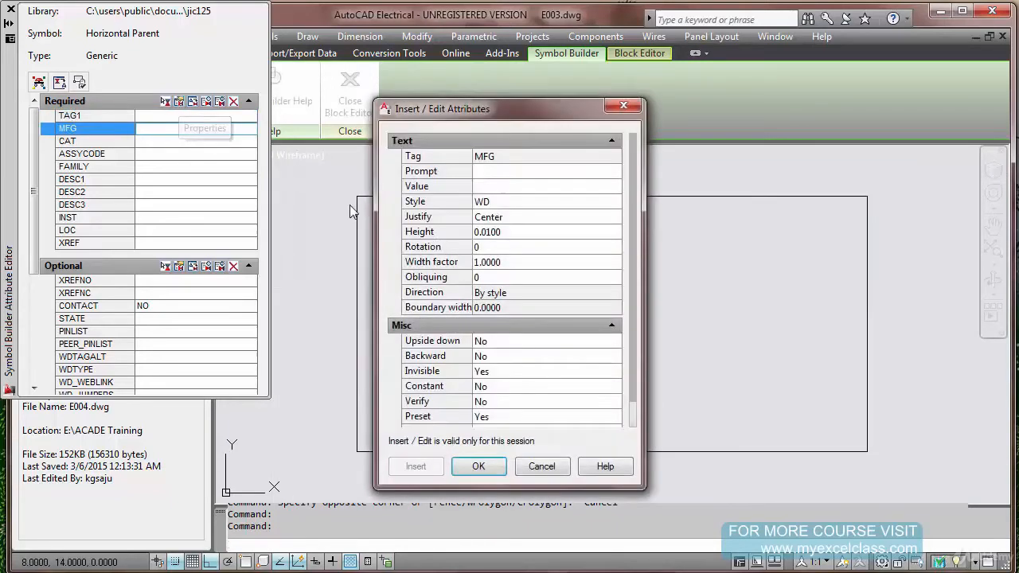
left_click(527, 217)
left_click(525, 219)
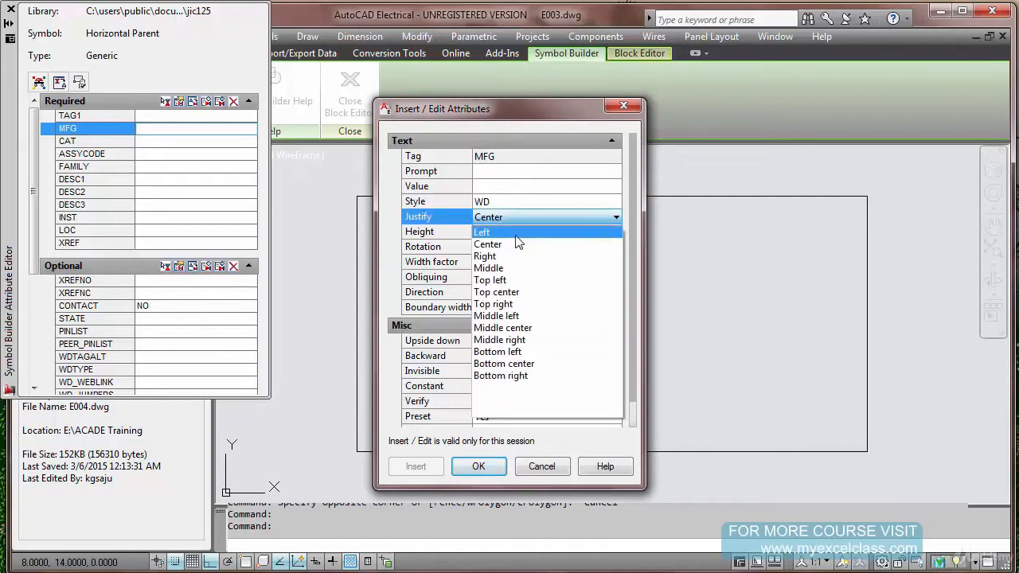
left_click(515, 233)
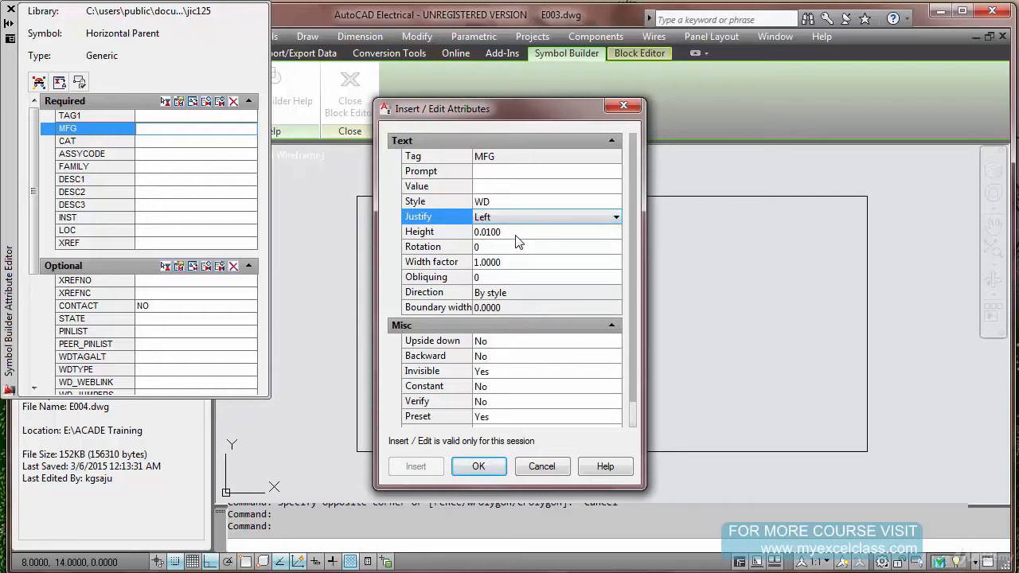
left_click(515, 233)
type("0")
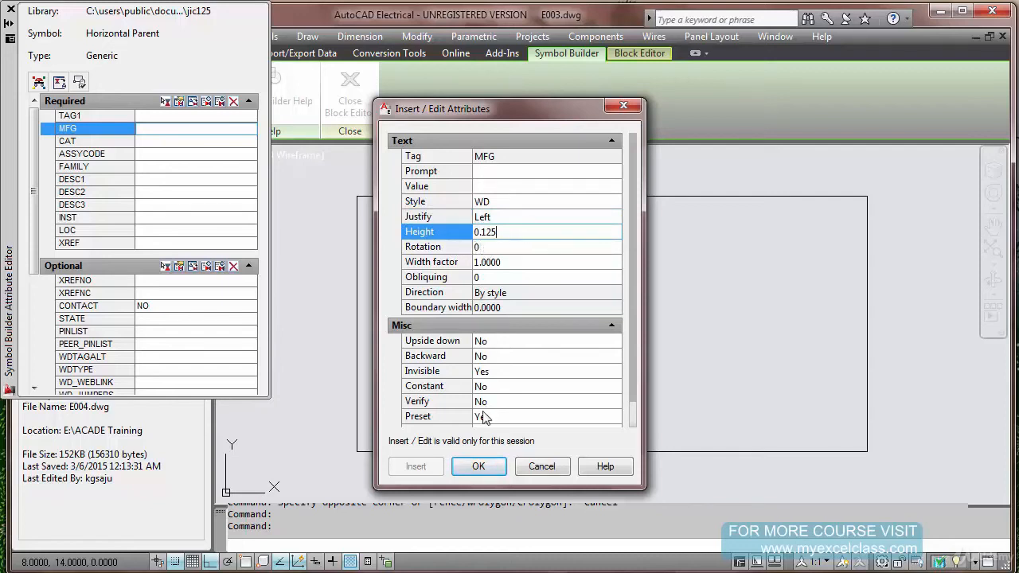
left_click(480, 466)
Give the required CAT attribute a text height of 0.125 and Left justification
left_click(170, 143)
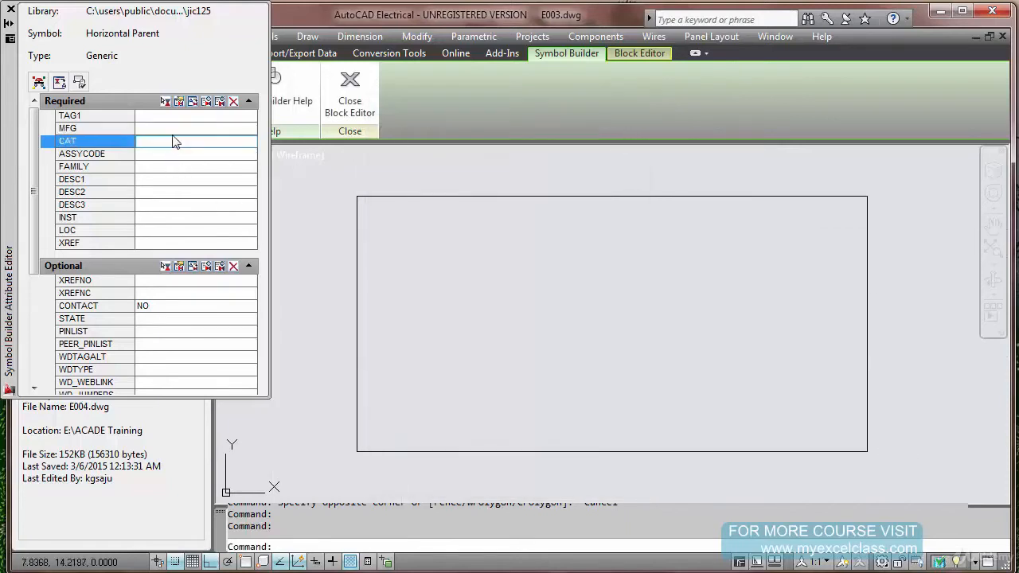
left_click(179, 103)
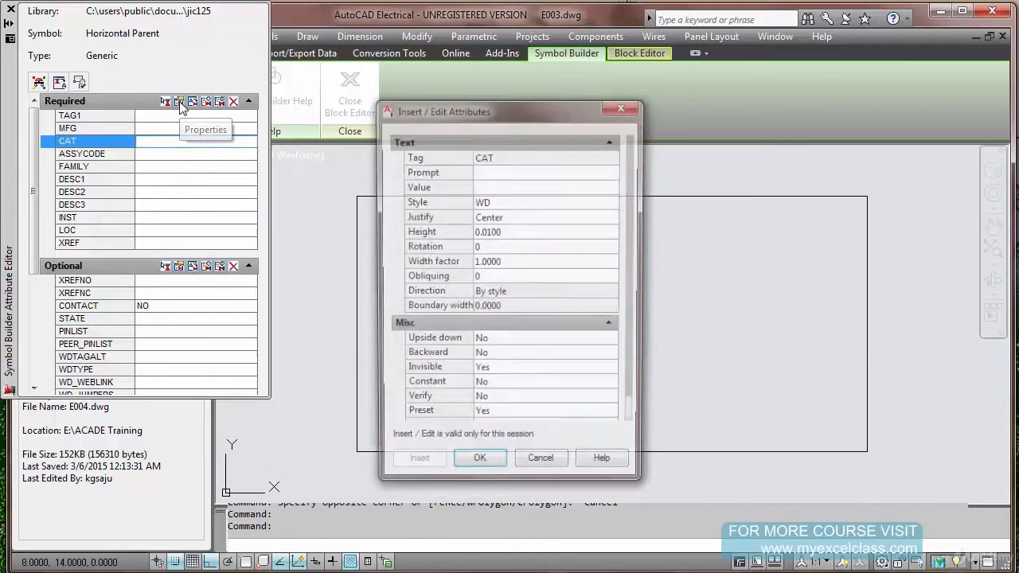
left_click(518, 231)
type("0.")
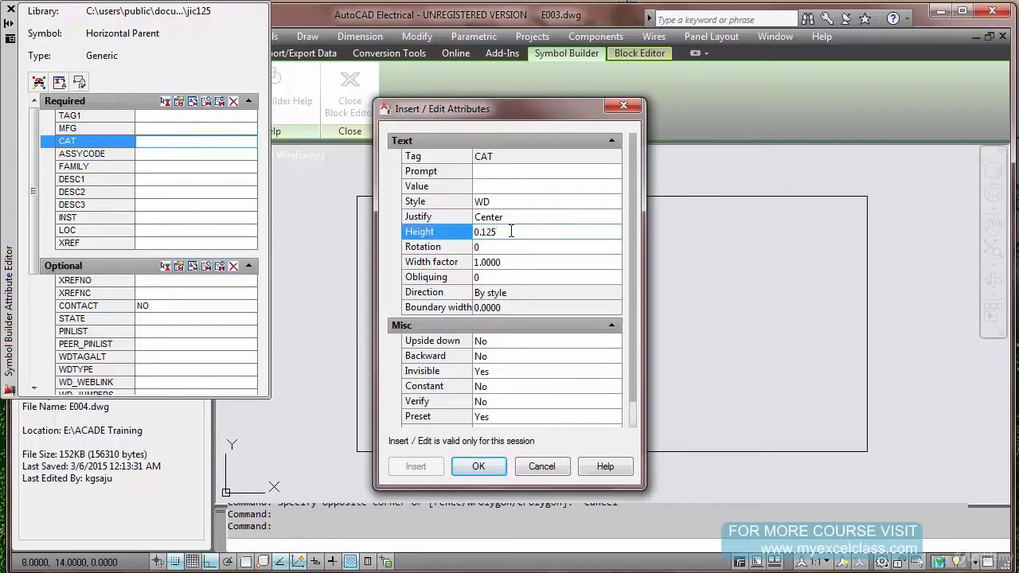
left_click(536, 218)
left_click(614, 219)
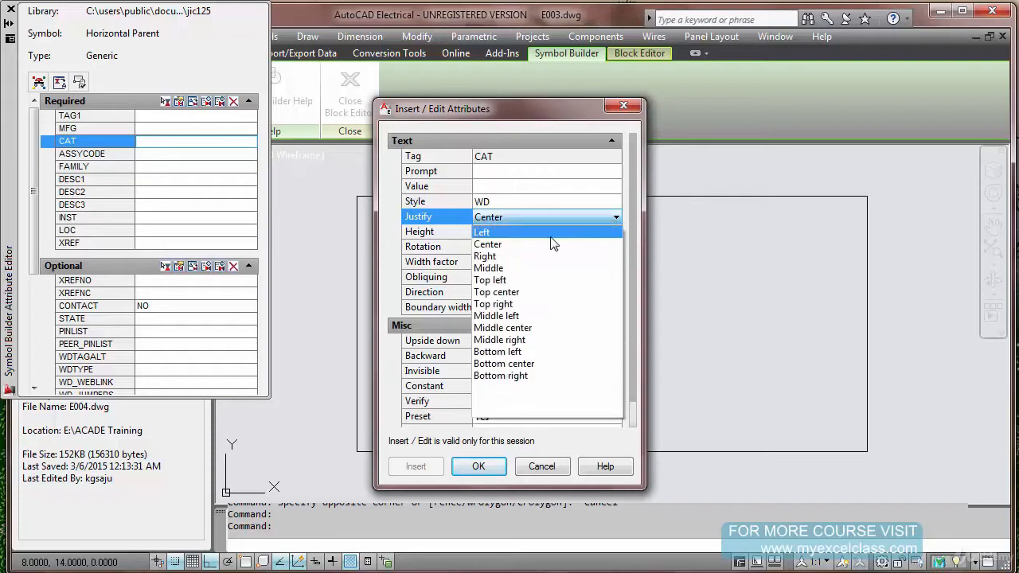
left_click(550, 236)
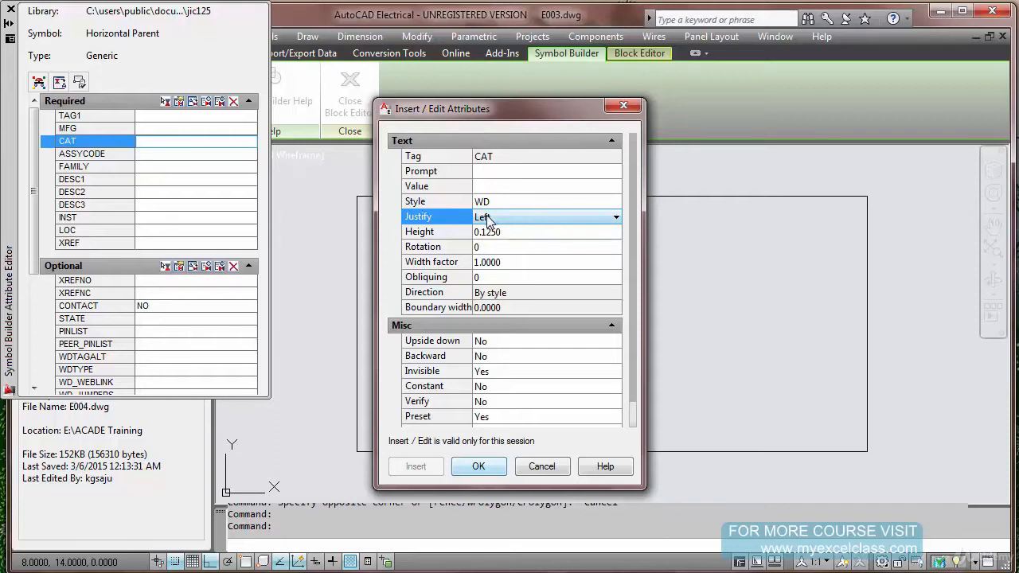
left_click(513, 218)
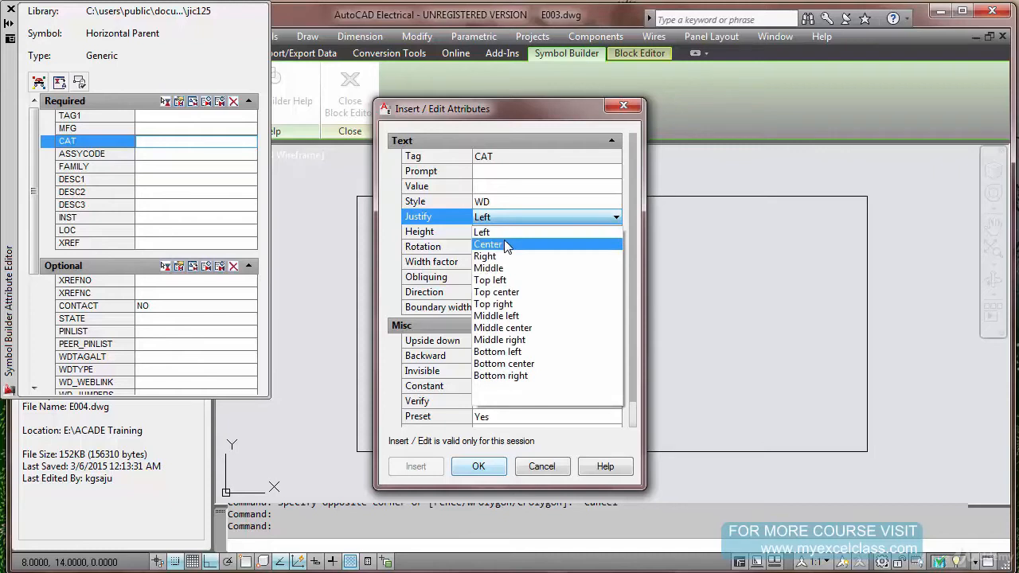
left_click(506, 233)
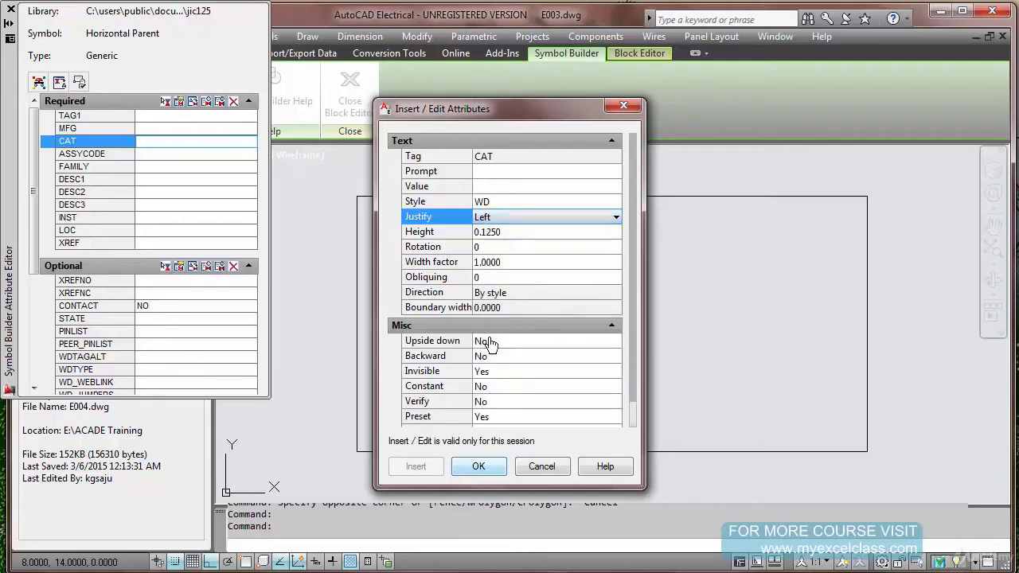
left_click(480, 467)
Give the required ASSYCODE attribute a text height of 0.125 and Left justification
double_click(187, 156)
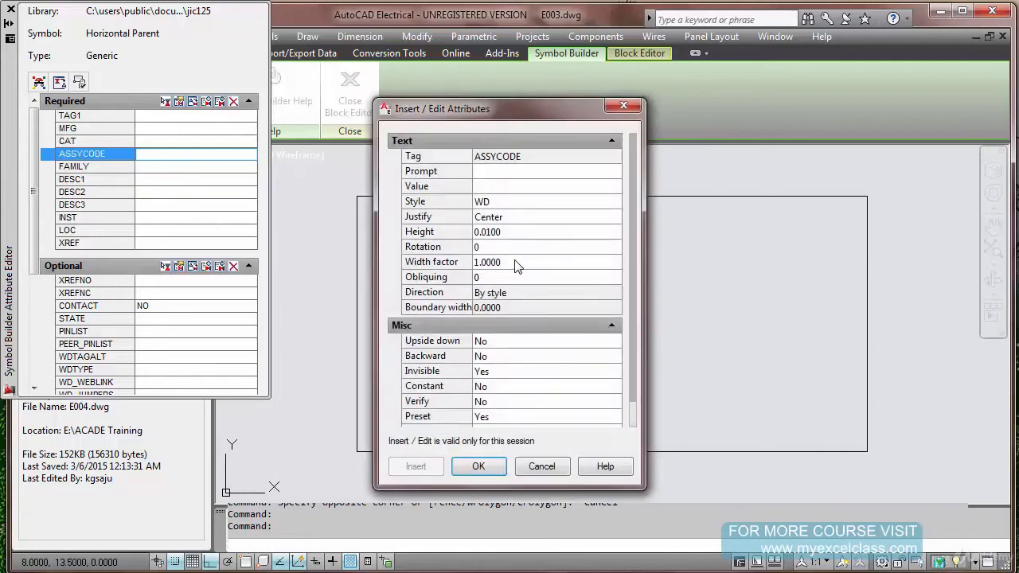
left_click(526, 233)
type("0")
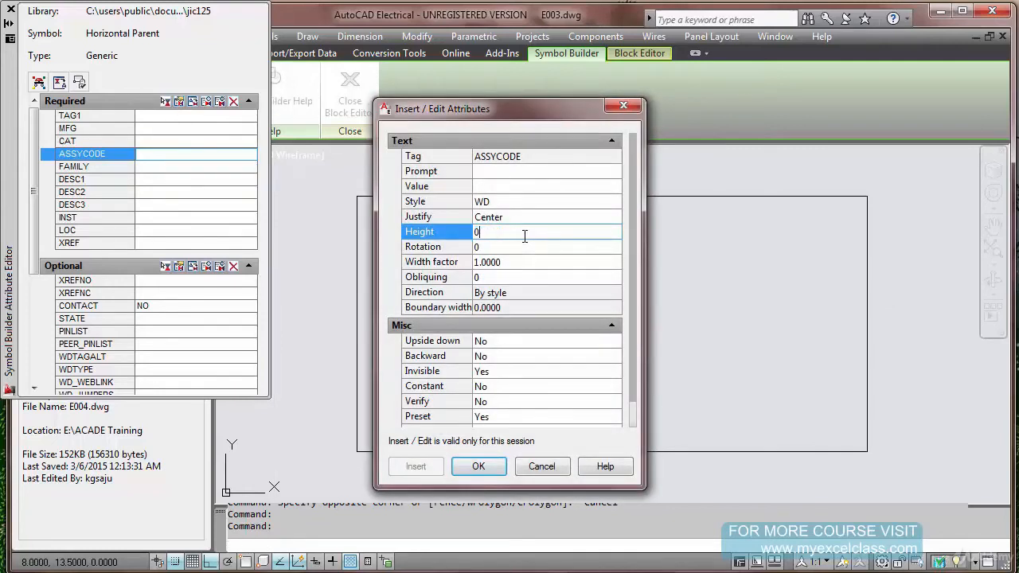
type(".125")
left_click(545, 220)
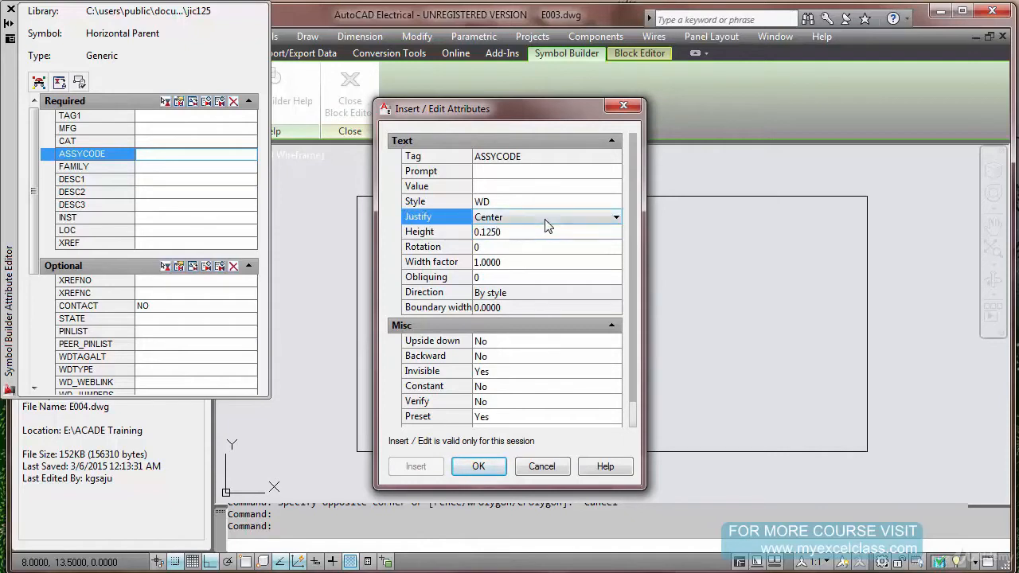
left_click(545, 219)
left_click(530, 234)
left_click(479, 466)
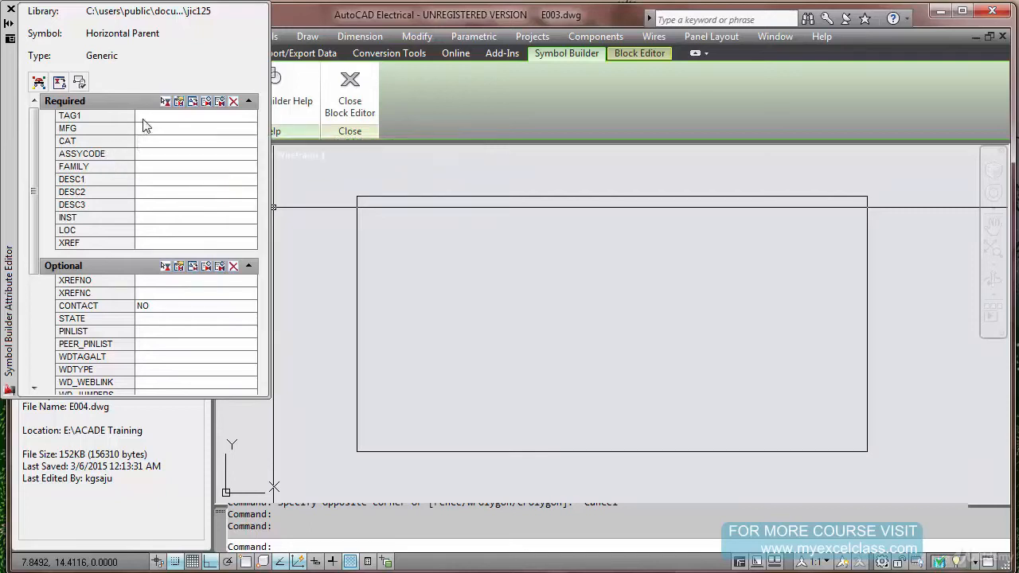
Set the justification of the required DESC1 attribute to Left
left_click(153, 184)
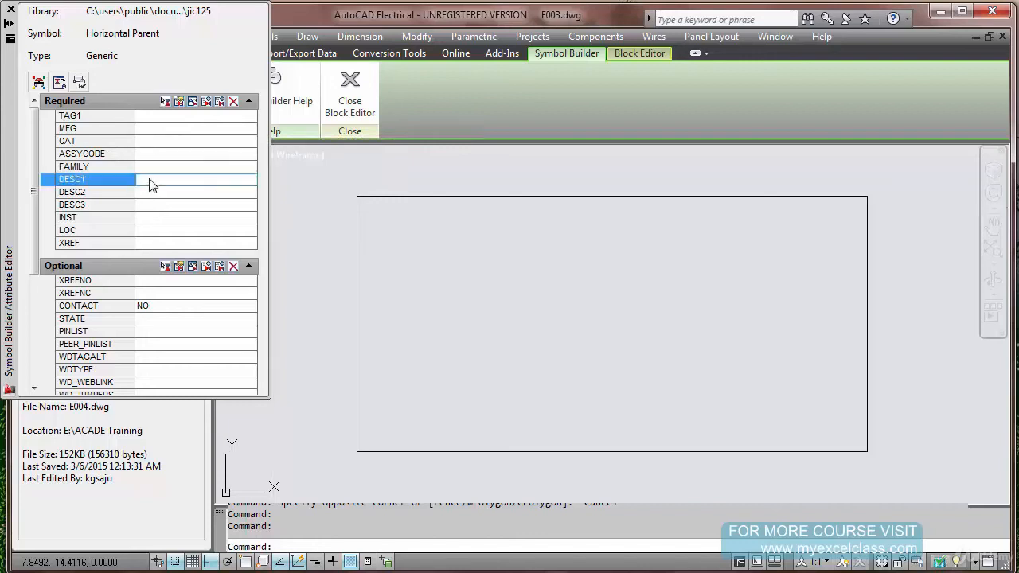
left_click(180, 103)
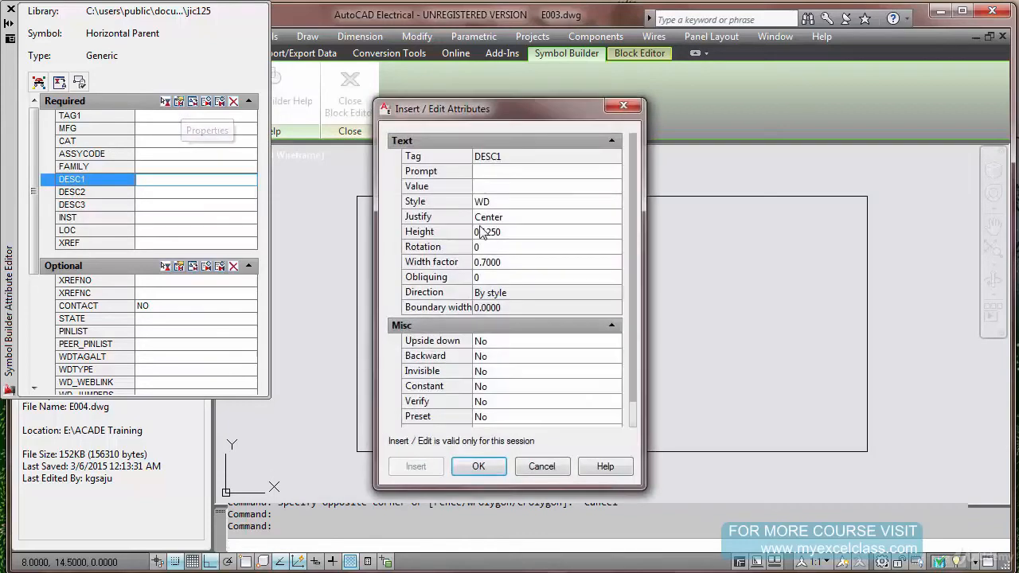
left_click(535, 219)
left_click(531, 222)
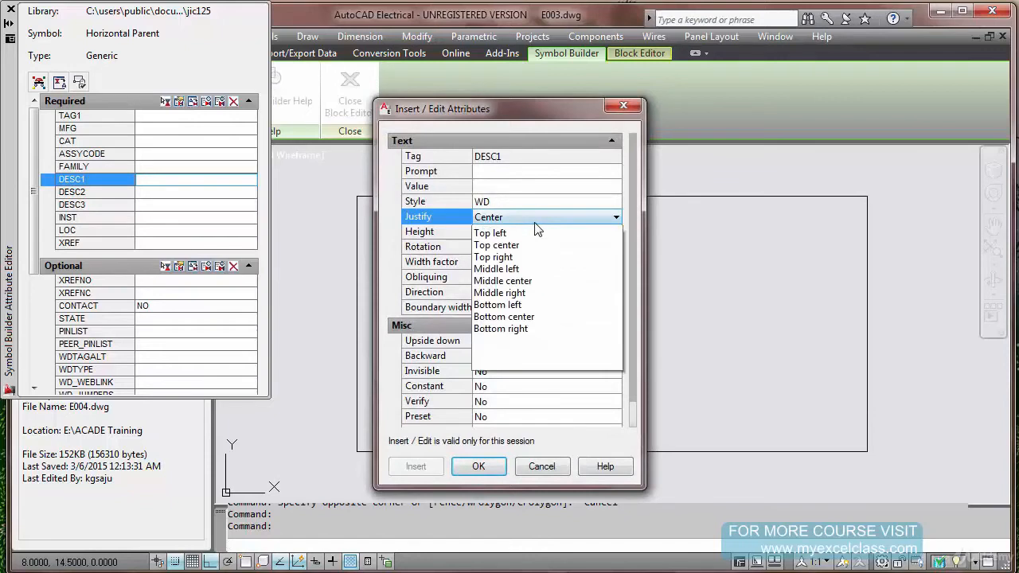
scroll(531, 239, "up", 2)
left_click(521, 230)
left_click(478, 466)
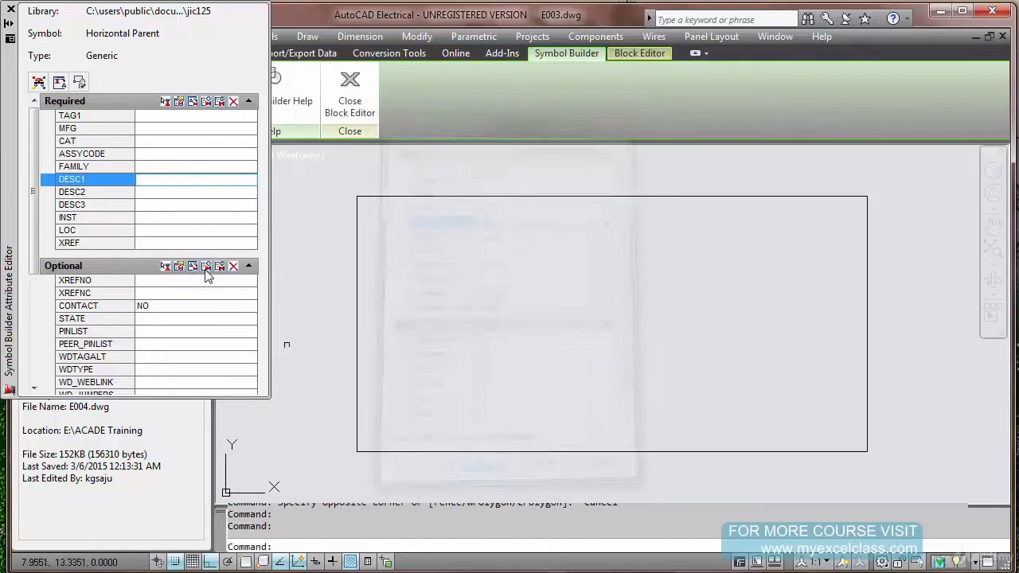
Set the justification of the required DESC2 attribute to Left
left_click(156, 193)
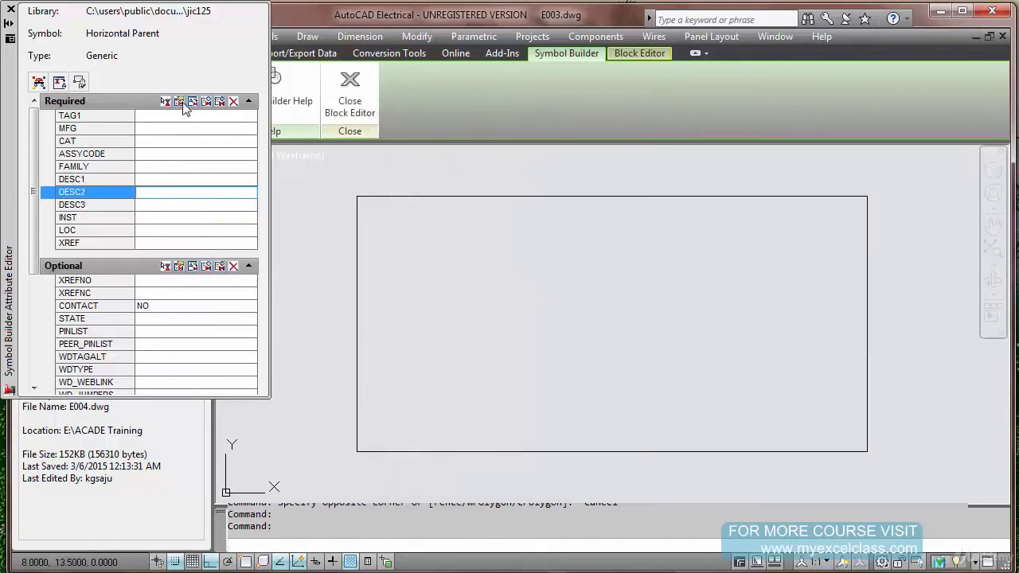
left_click(180, 103)
left_click(532, 223)
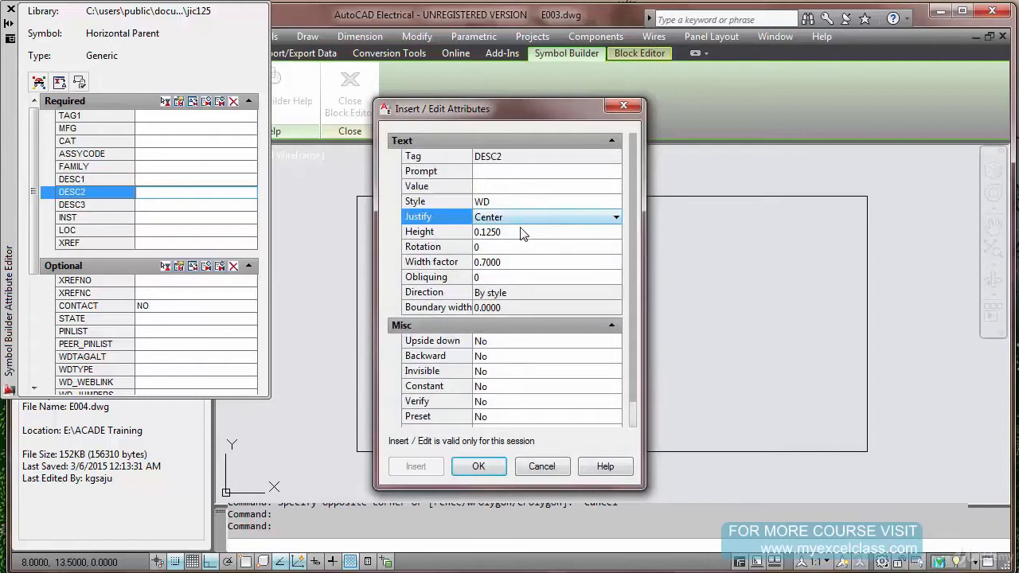
left_click(521, 219)
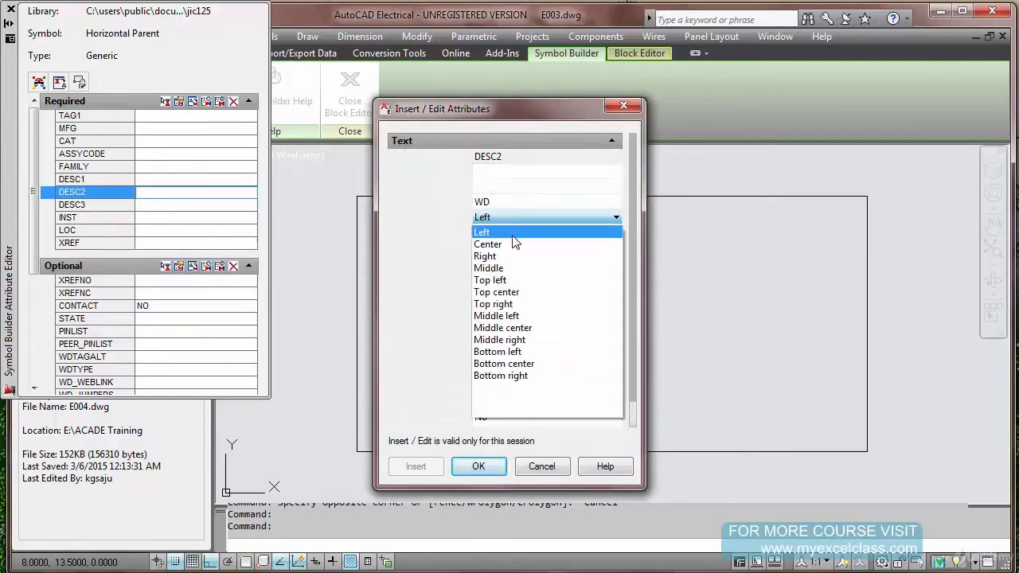
left_click(519, 230)
left_click(477, 466)
Set the required DESC3 attribute's justification to Left and its width factor to 1.0
left_click(167, 204)
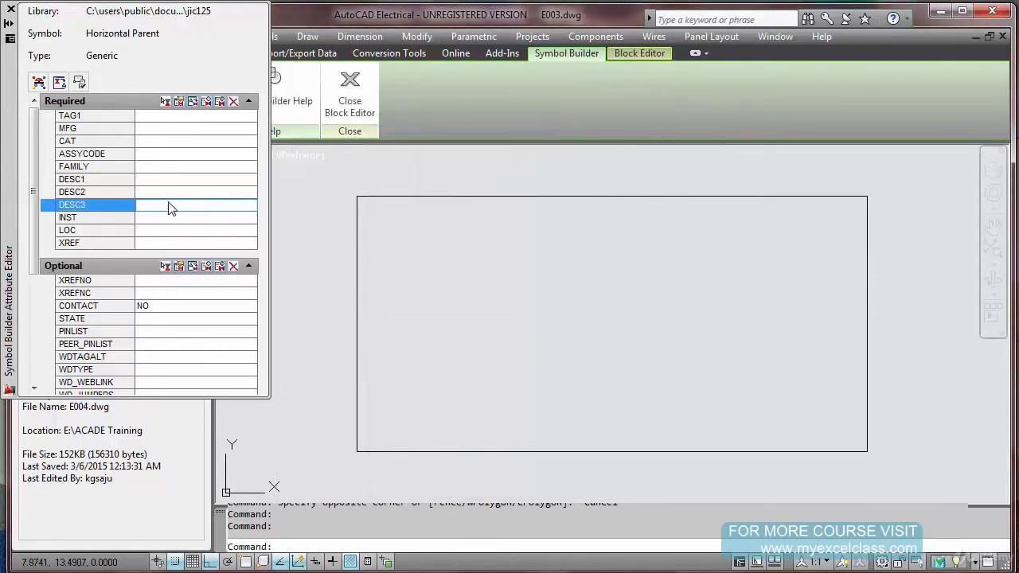
left_click(179, 103)
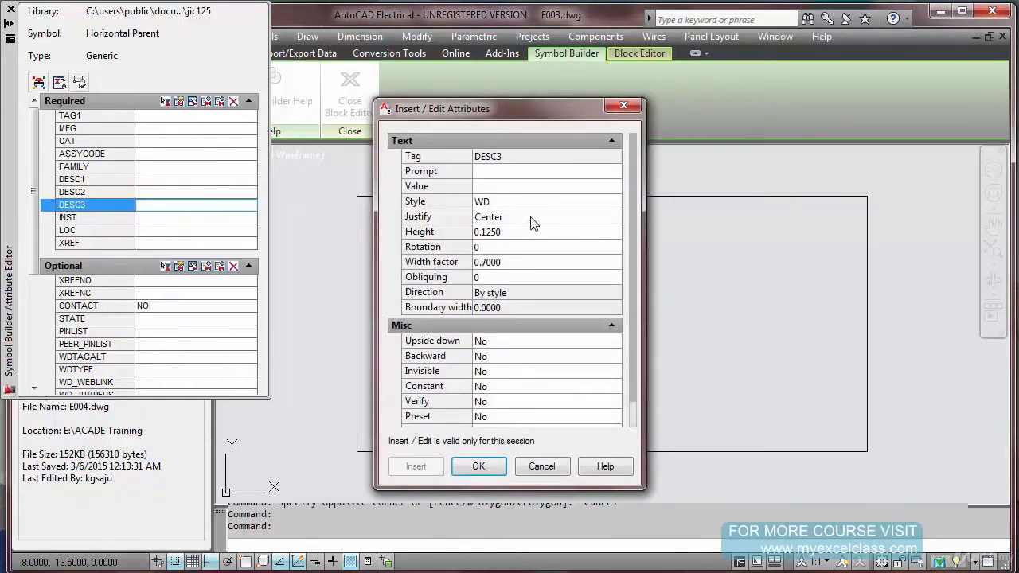
left_click(528, 220)
left_click(533, 220)
left_click(525, 230)
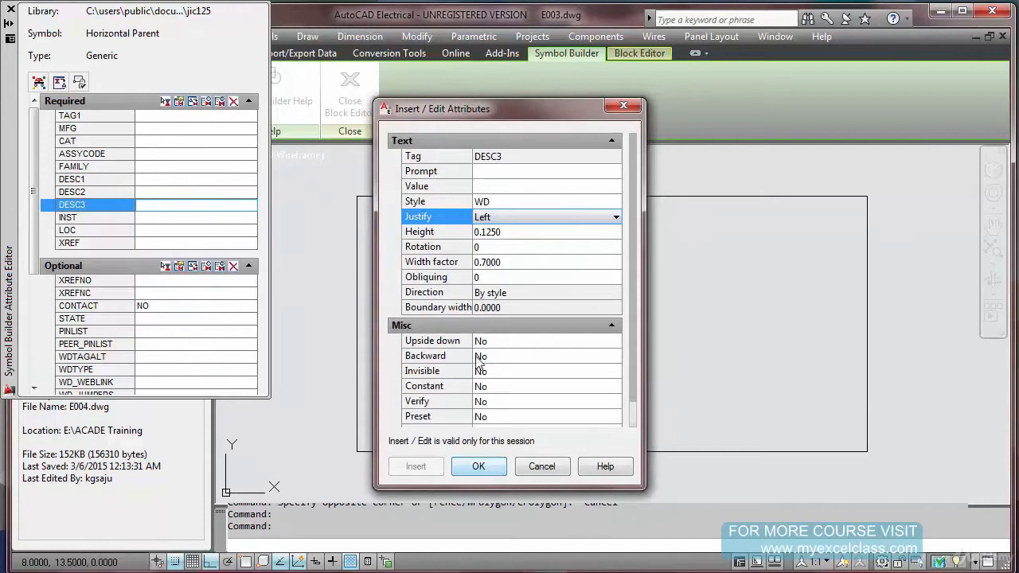
left_click(522, 262)
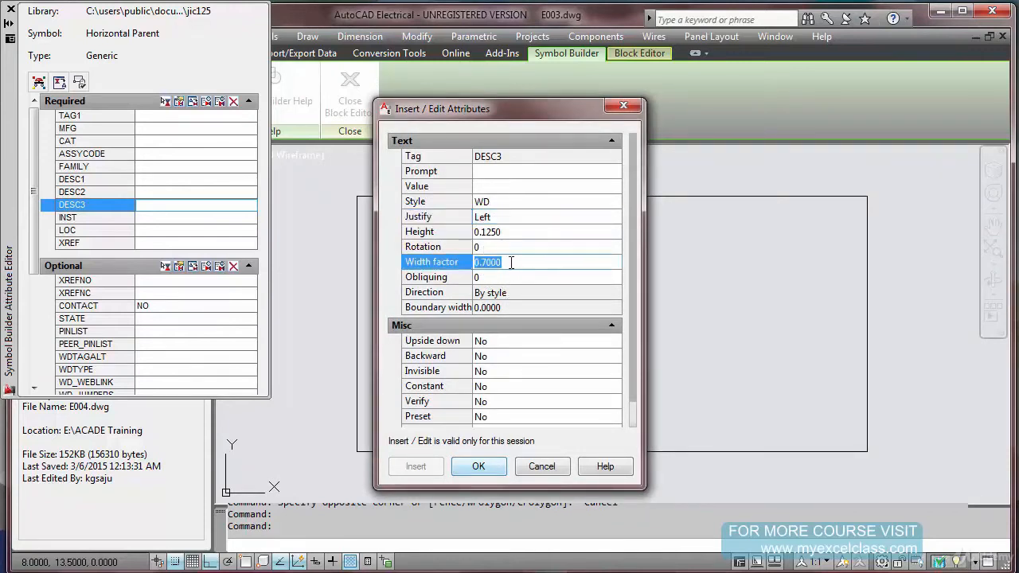
type("1.0")
left_click(478, 467)
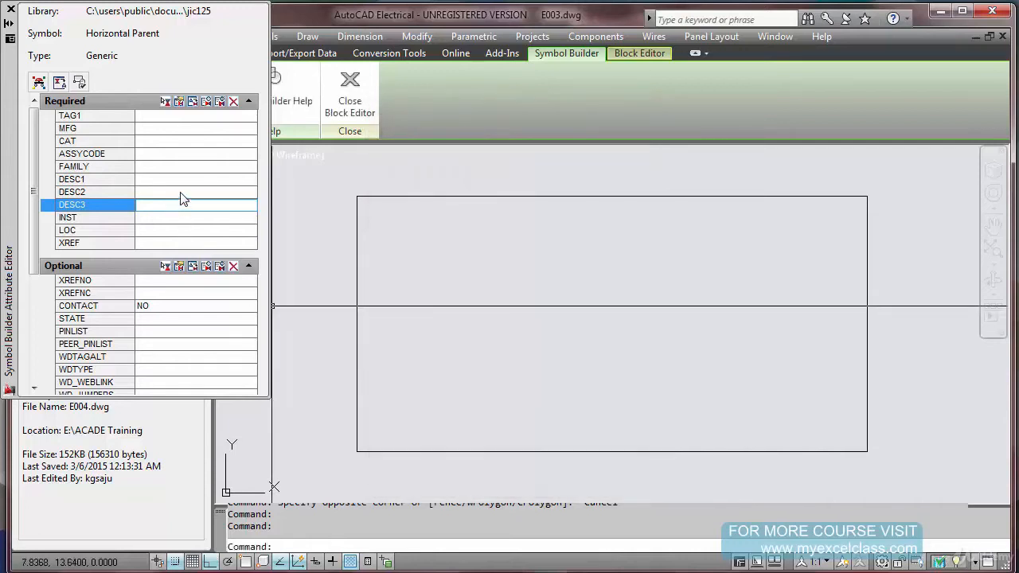
Set the width factor of the required DESC2 attribute to 1
left_click(182, 193)
left_click(180, 102)
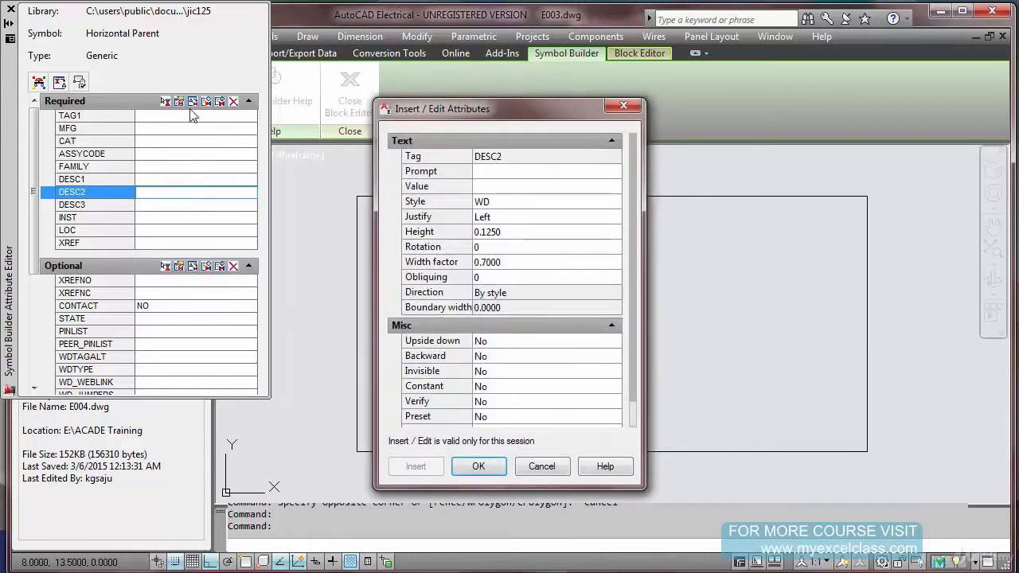
left_click(530, 263)
type("1")
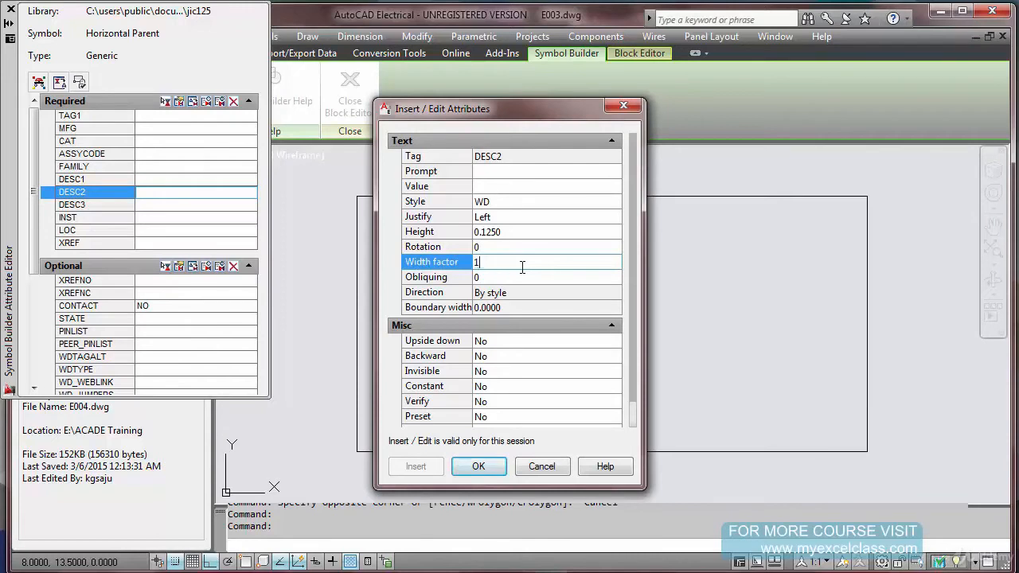
left_click(479, 467)
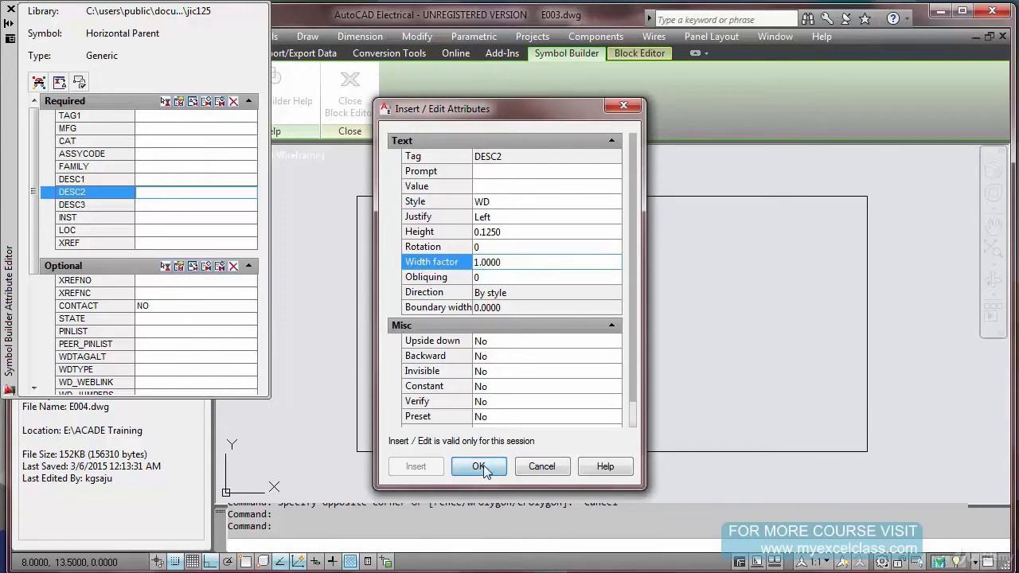
Set the width factor of the required DESC1 attribute to 1.0
left_click(193, 180)
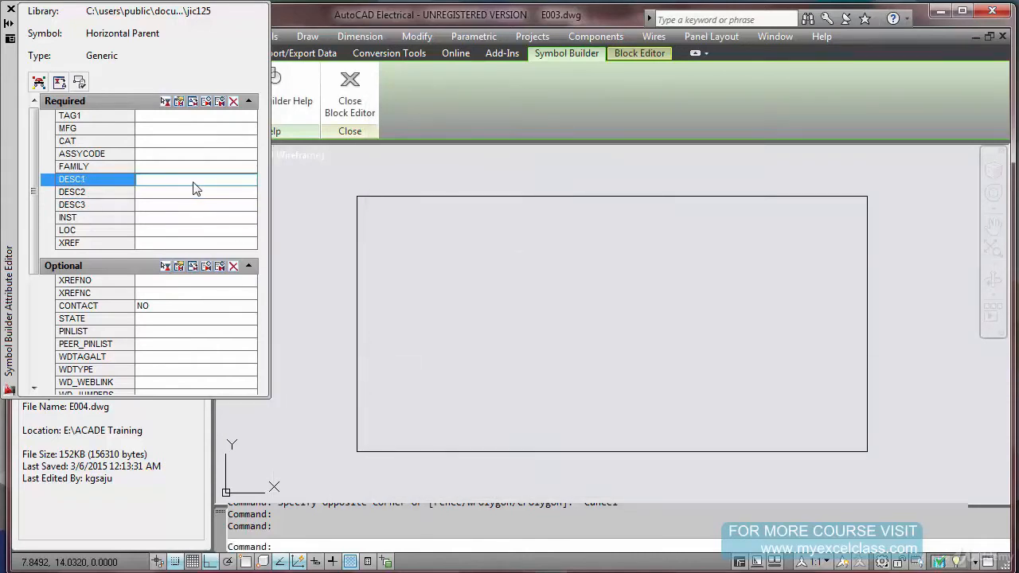
left_click(178, 102)
left_click(541, 263)
type("1")
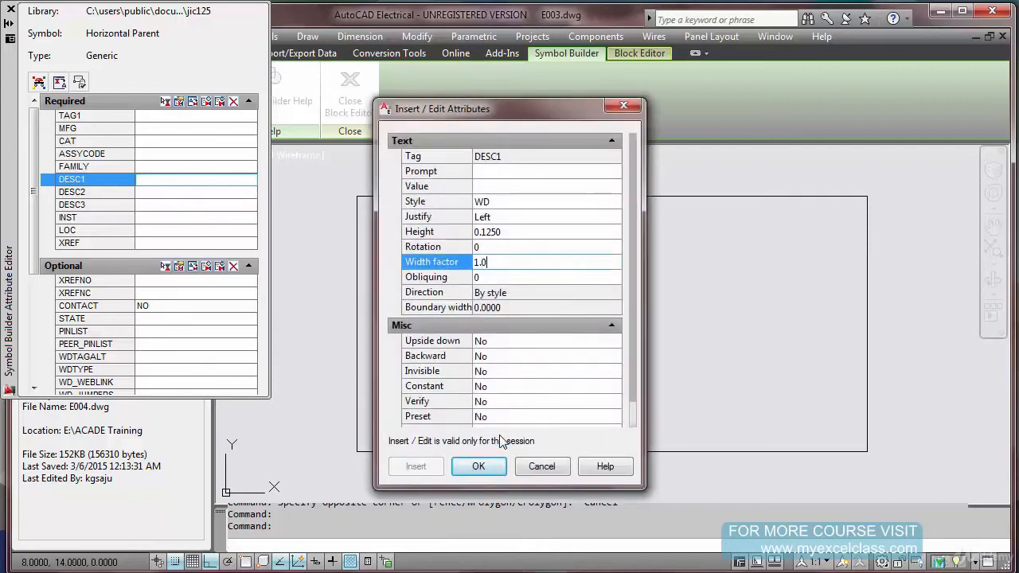
left_click(478, 466)
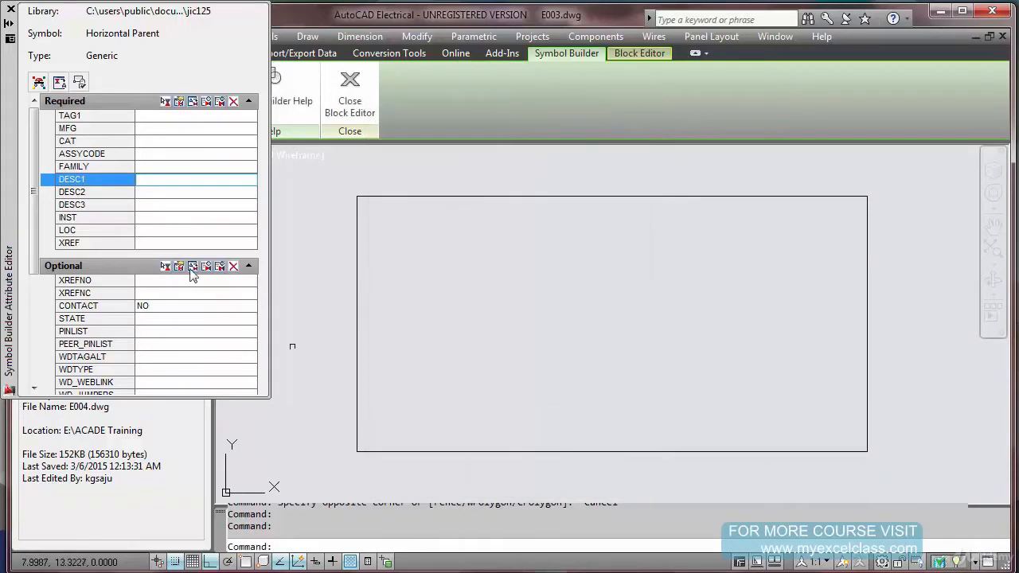
Set the required INST attribute's width factor to 1 and its justification to Left
left_click(146, 220)
left_click(180, 101)
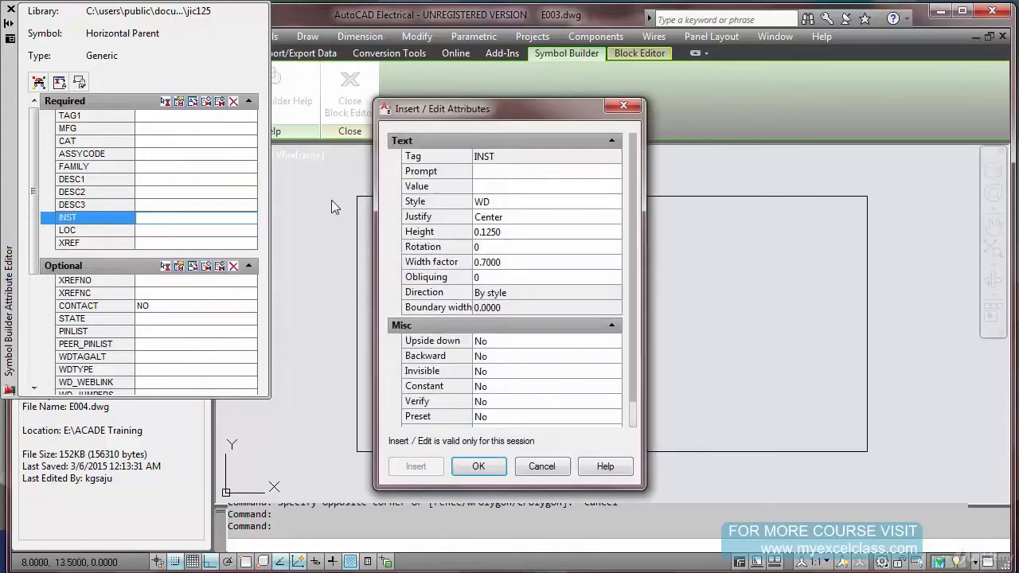
left_click(525, 263)
type("1")
left_click(524, 203)
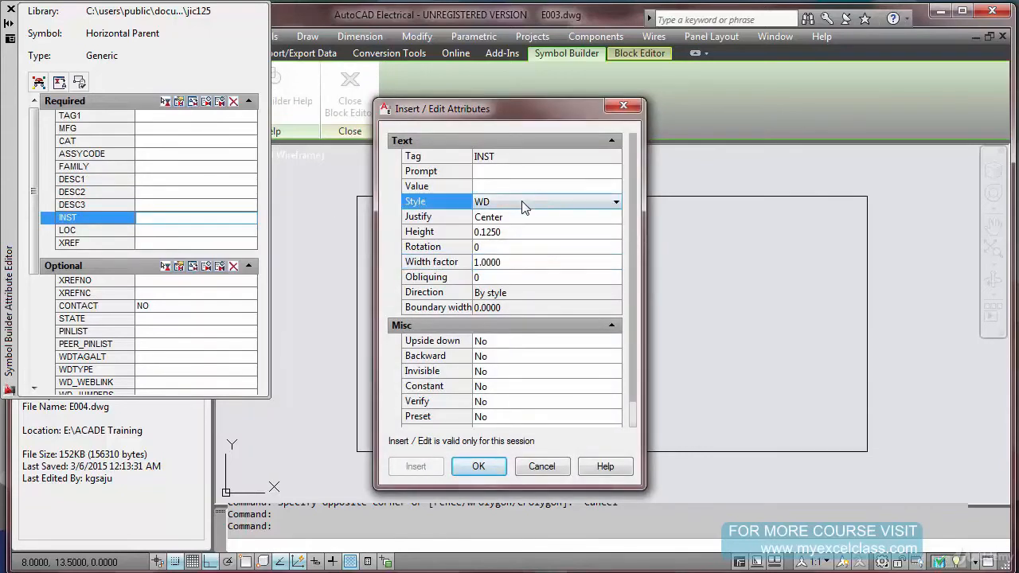
left_click(526, 218)
left_click(525, 218)
left_click(524, 230)
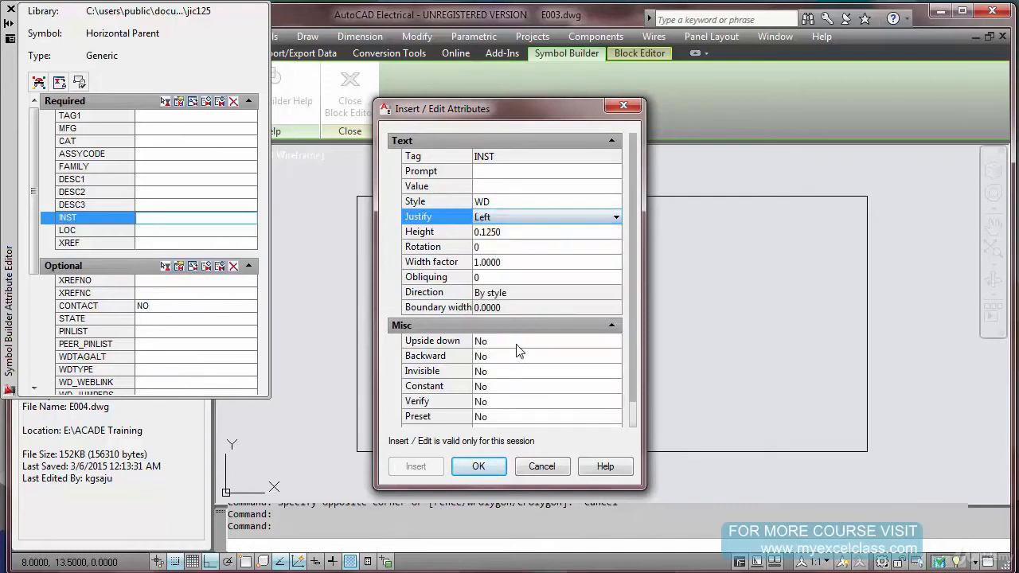
left_click(478, 466)
Set the required LOC attribute's width factor to 1 and its justification to Left
left_click(159, 231)
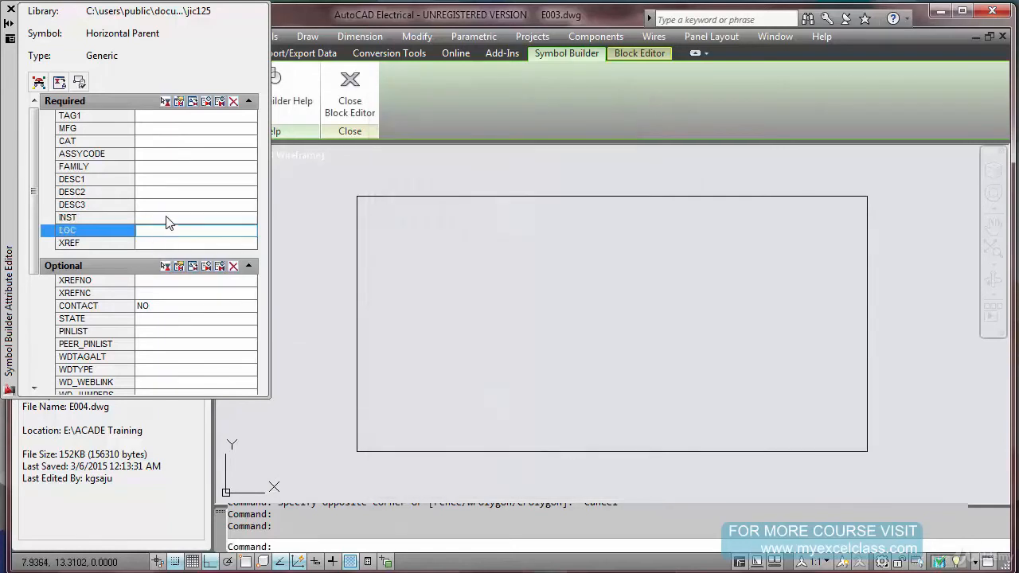
left_click(179, 102)
left_click(522, 263)
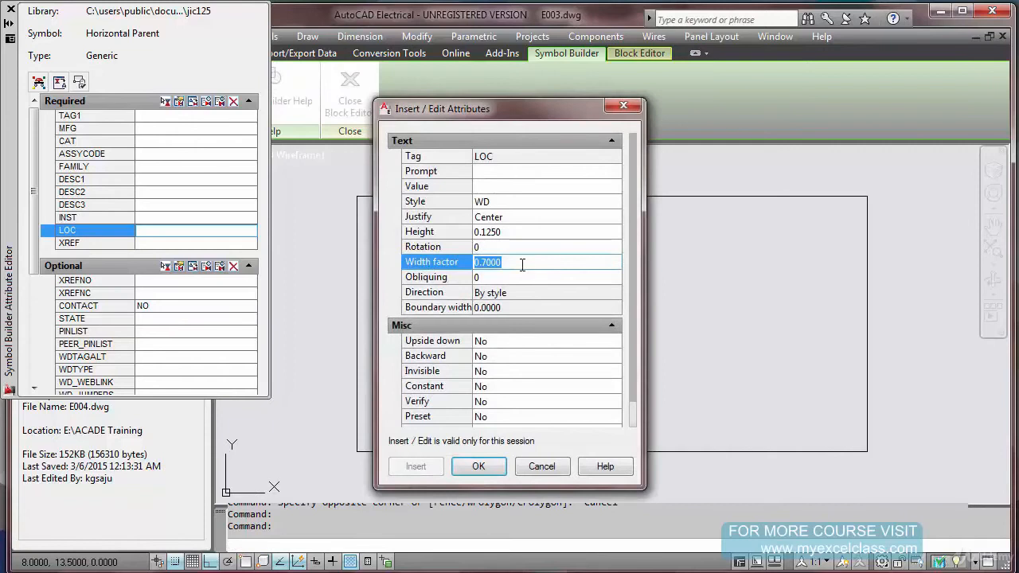
type("1")
left_click(536, 220)
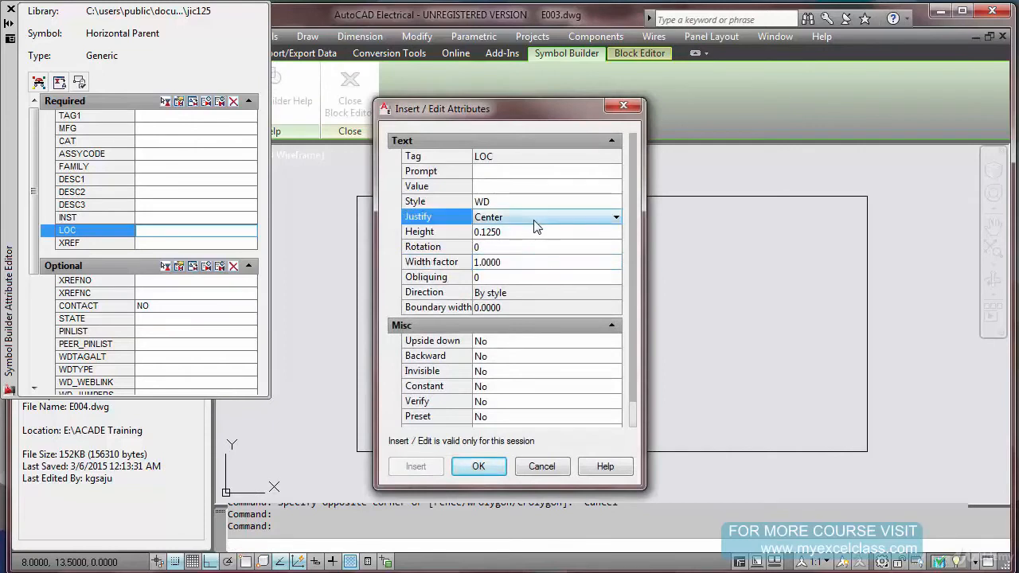
left_click(535, 221)
left_click(525, 232)
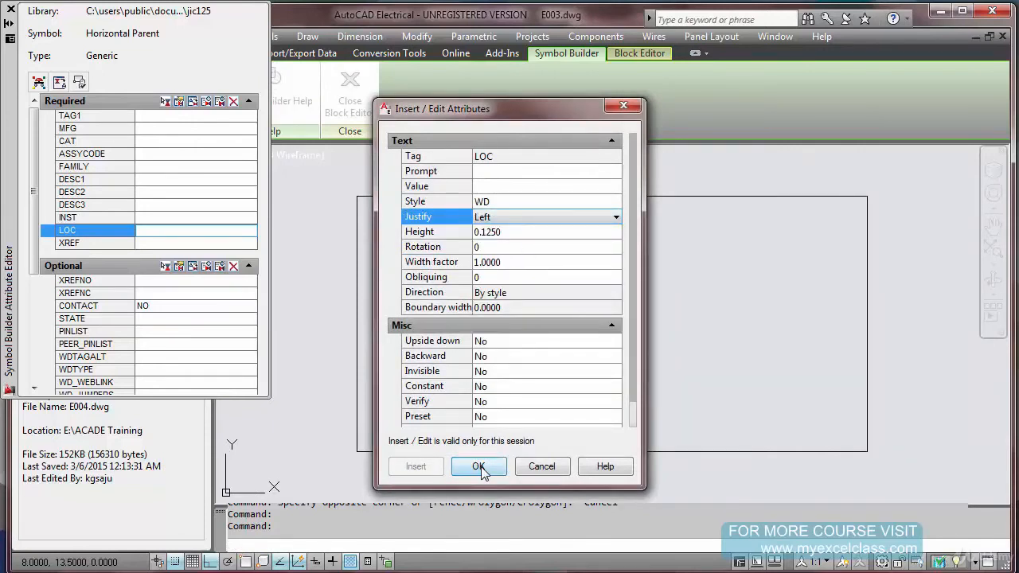
left_click(478, 468)
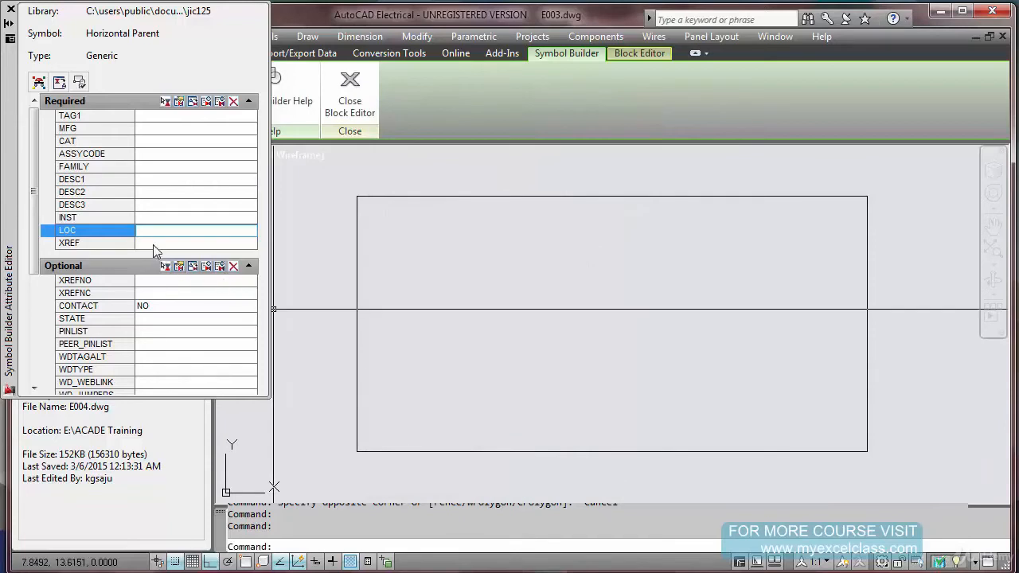
Insert the TAG1 attribute just above the rectangle's upper-left corner, with snap turned off for free placement
left_click(164, 117)
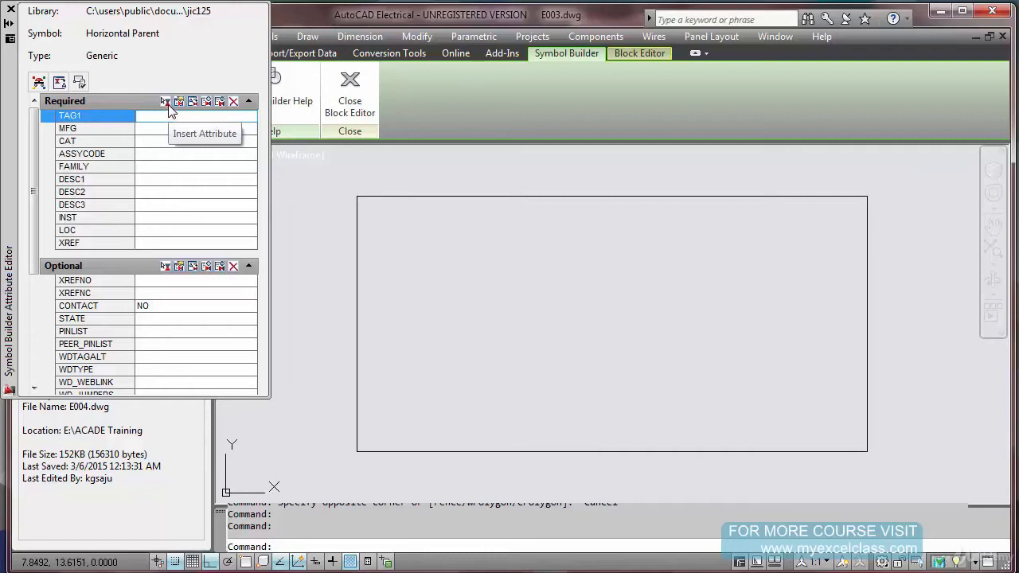
left_click(165, 103)
scroll(412, 230, "down", 5)
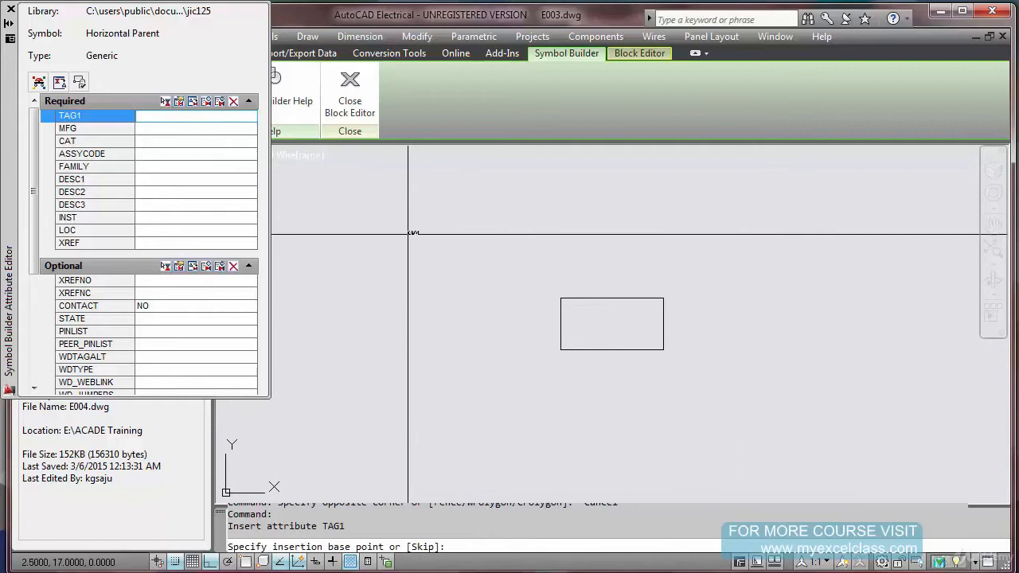
scroll(557, 273, "up", 8)
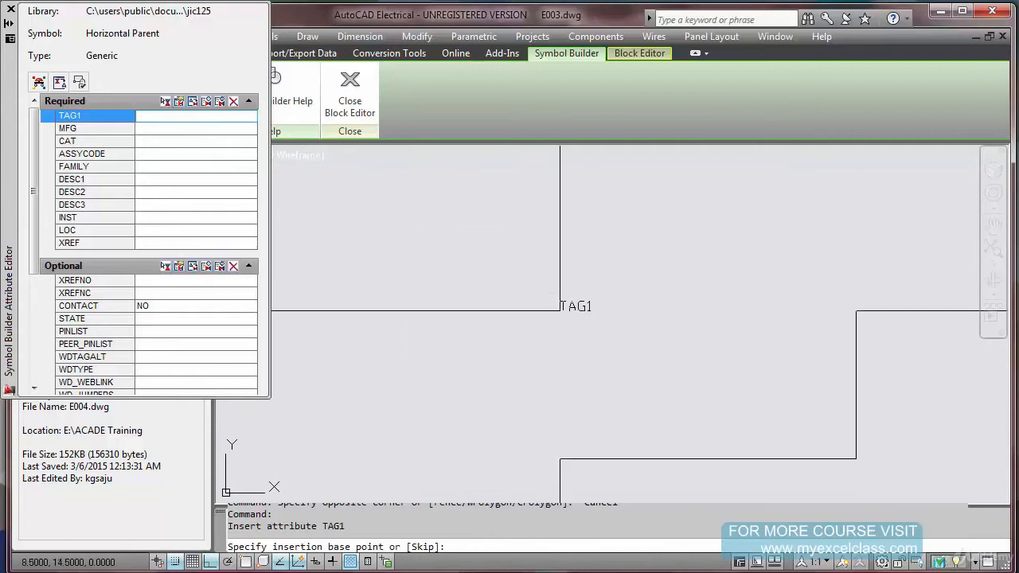
left_click(179, 563)
scroll(551, 315, "up", 5)
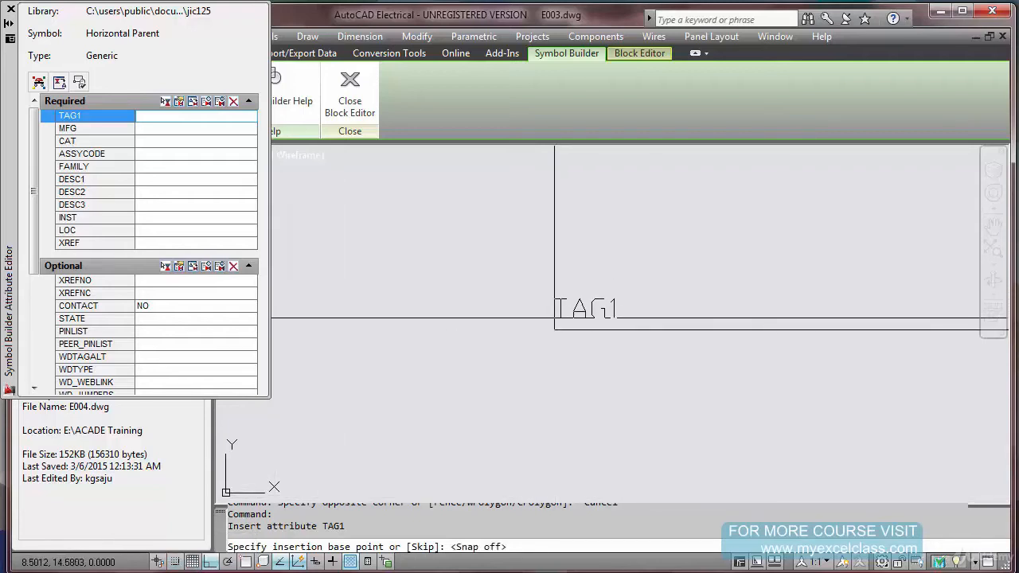
left_click(554, 318)
Draw a horizontal guide line about 1.2 units long to the left from the insertion point of TAG1
scroll(546, 273, "down", 4)
scroll(569, 290, "up", 2)
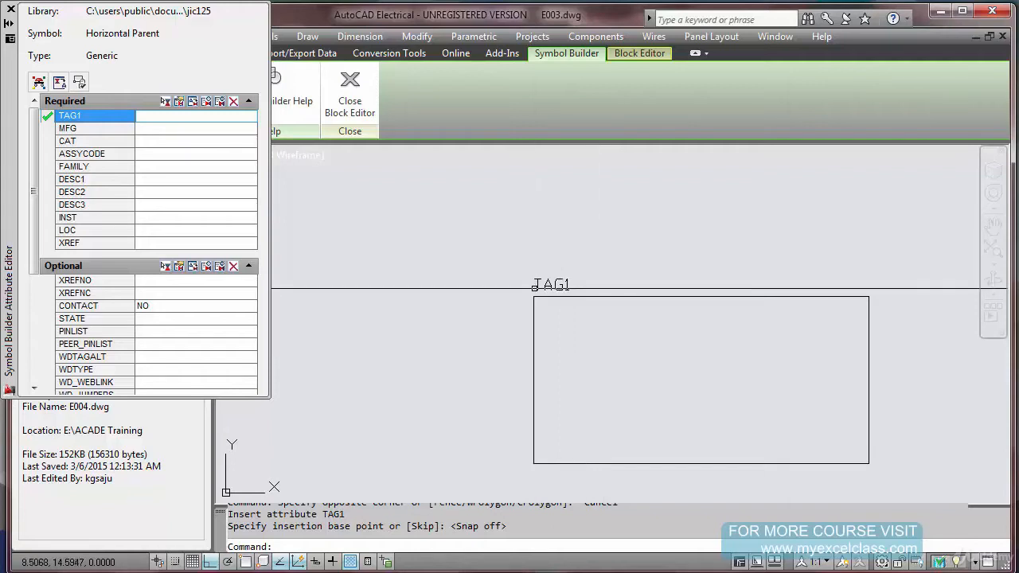
type("l")
key("Return")
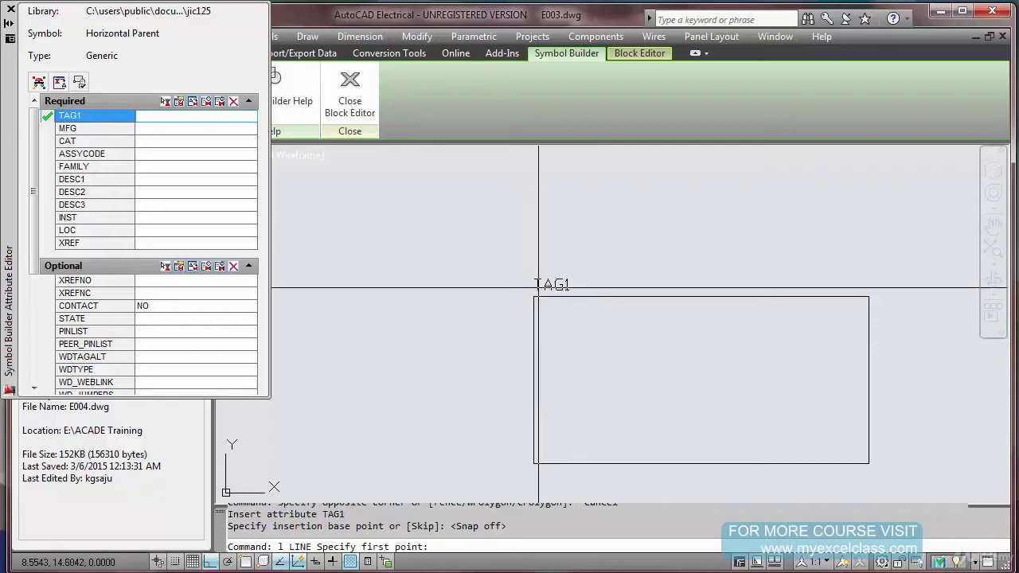
left_click(538, 287)
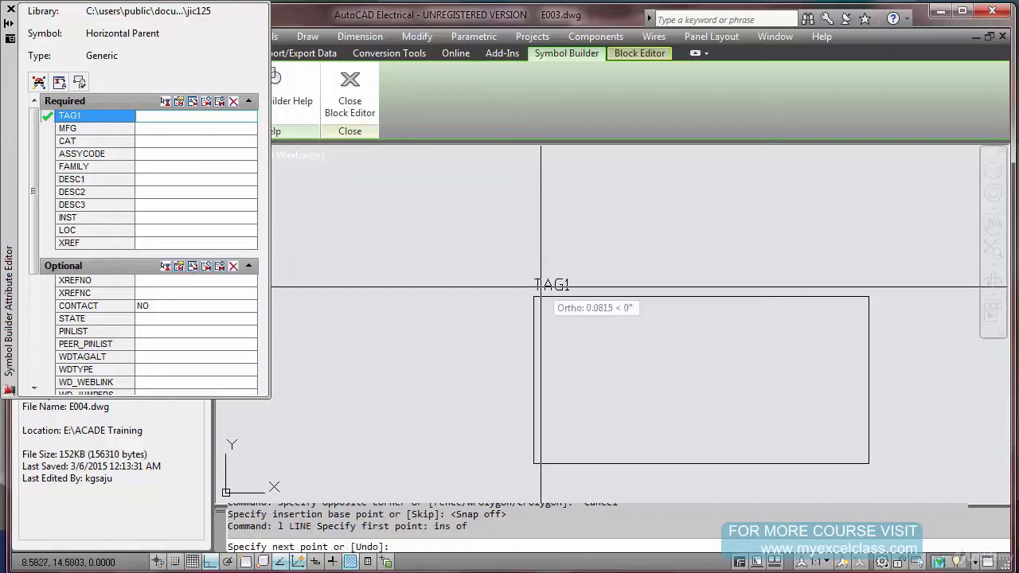
left_click(434, 291)
key("Escape")
key("Escape")
Copy the guide line 0.23 units straight up
type("co")
key("Return")
left_click(454, 277)
left_click(430, 333)
key("Return")
left_click(425, 386)
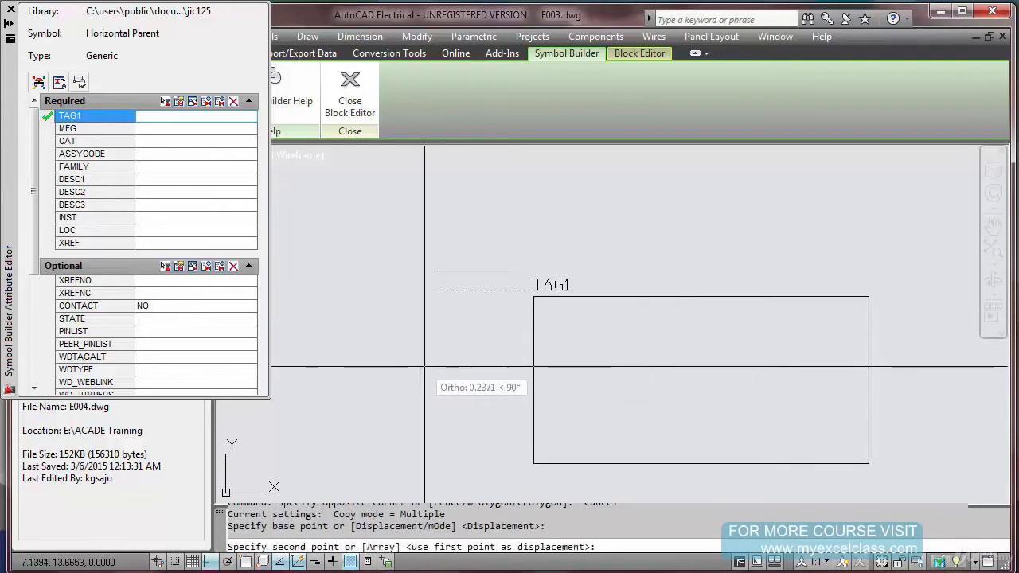
type(".2")
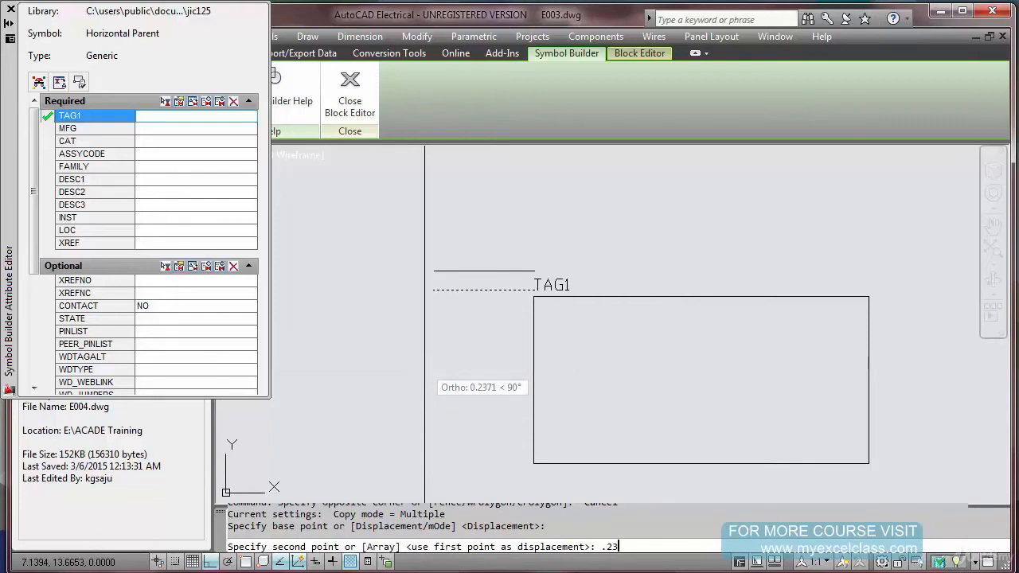
type("3")
key("Return")
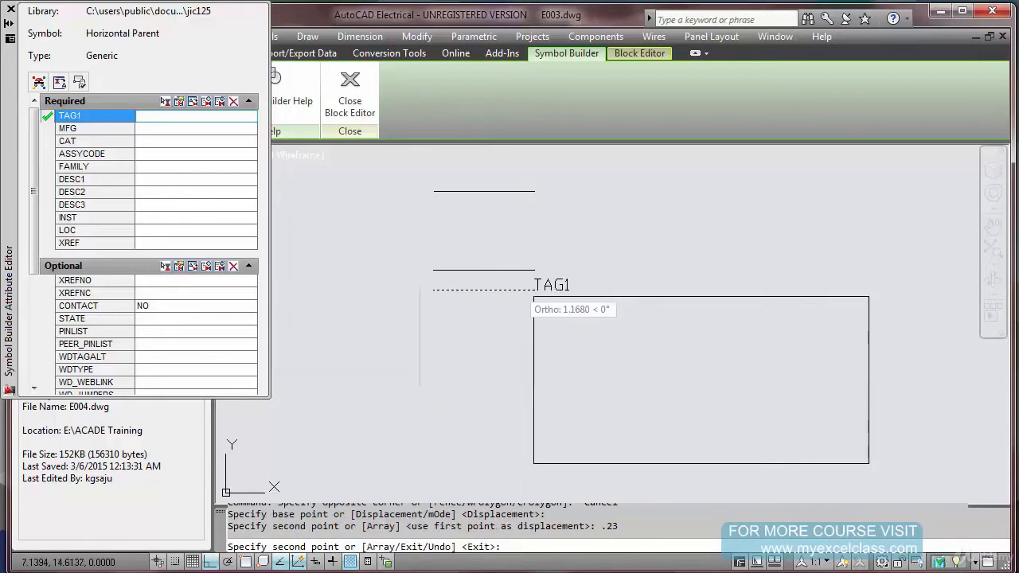
key("Escape")
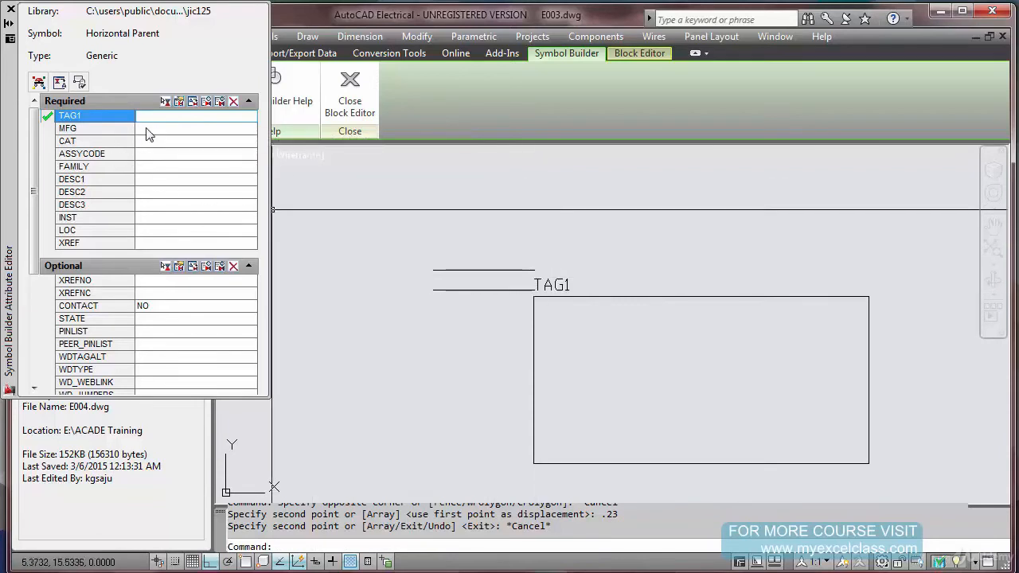
Insert the MFG attribute at the right endpoint of the upper guide line, directly above TAG1
left_click(96, 128)
left_click(166, 103)
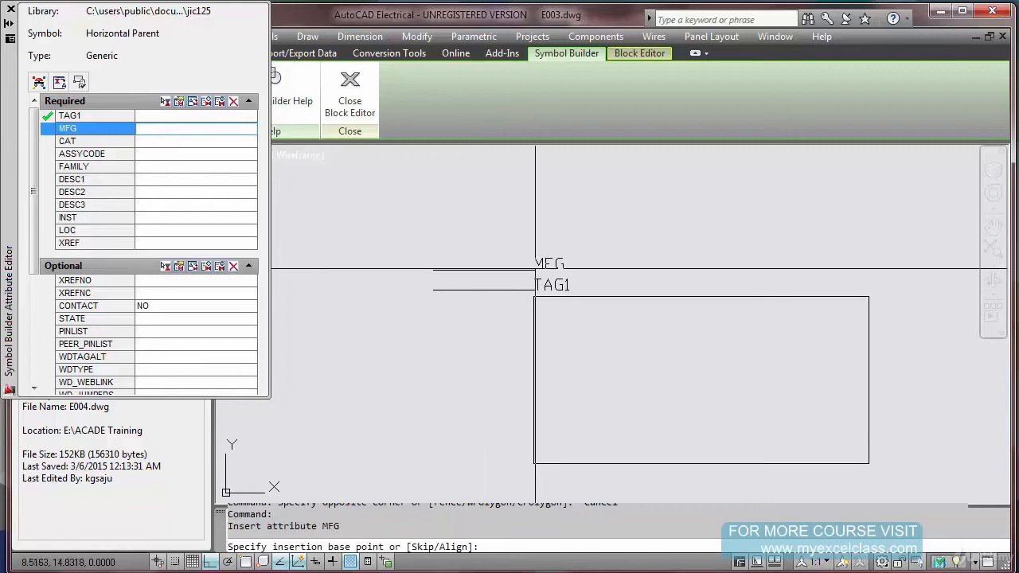
type("end")
key("Return")
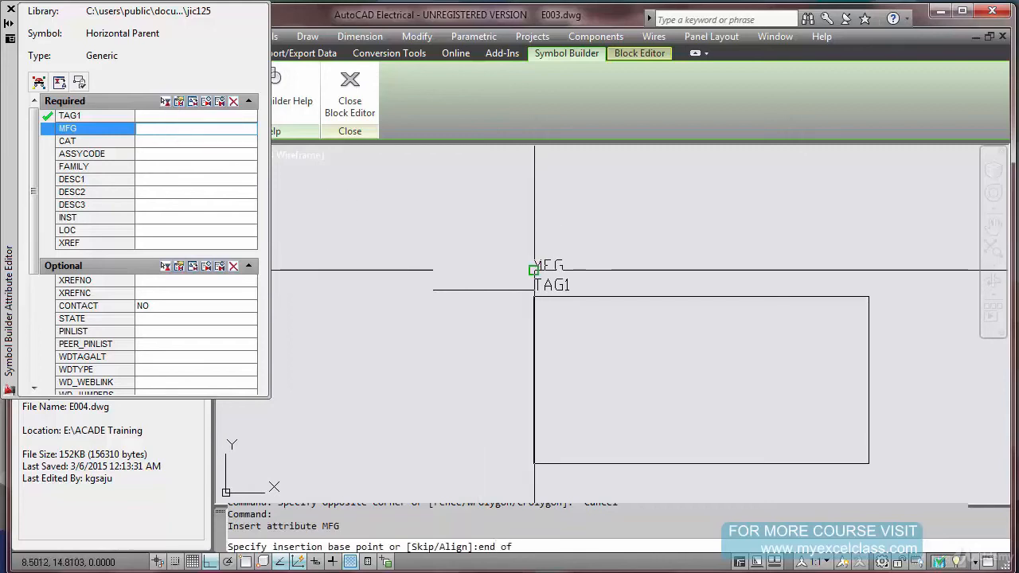
left_click(534, 269)
key("Escape")
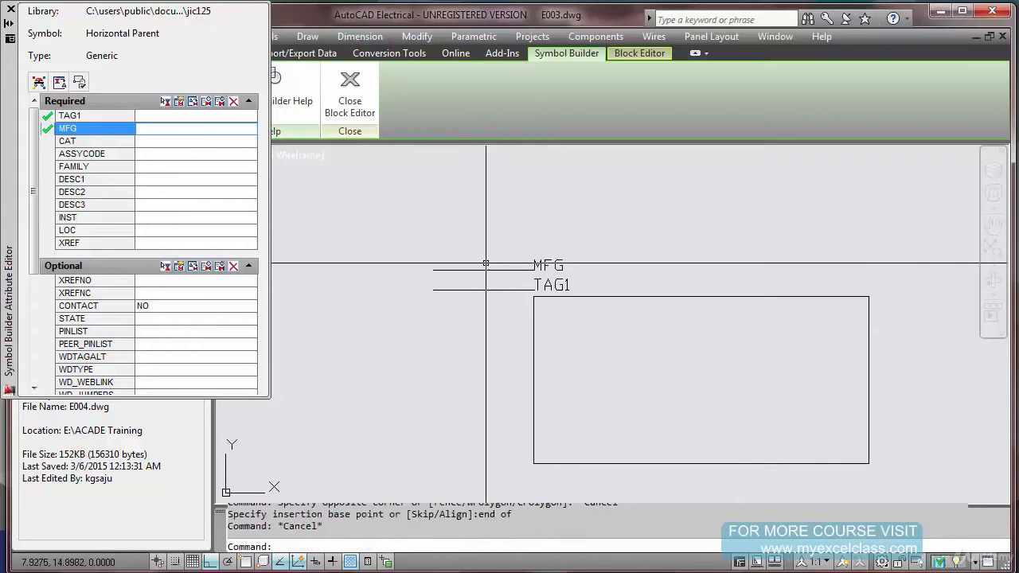
Copy the upper guide line upward by one line spacing, using the left endpoints of the two existing lines as reference
type("co")
key("Return")
left_click(486, 263)
left_click(471, 273)
key("Return")
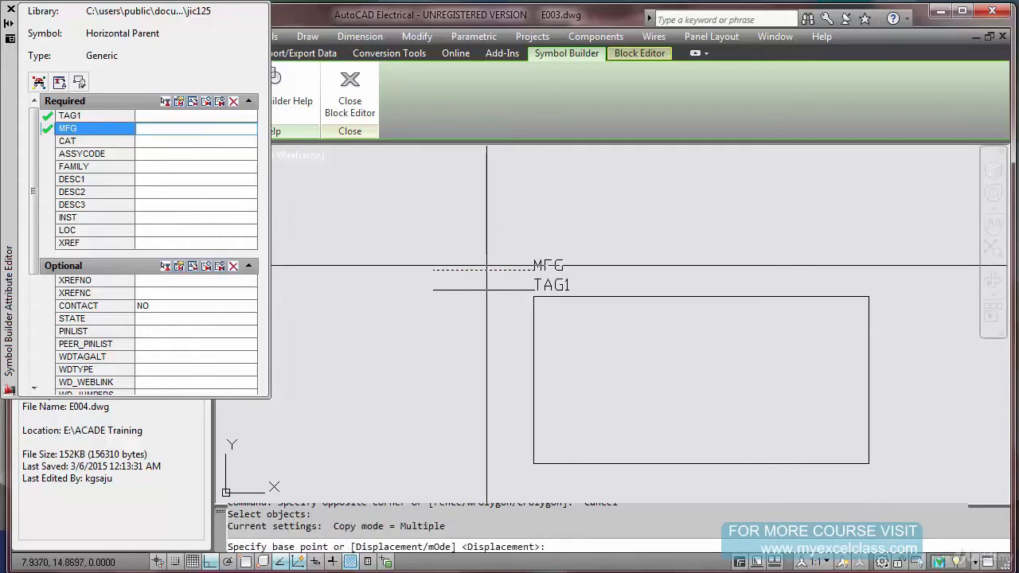
type("m")
key("Return")
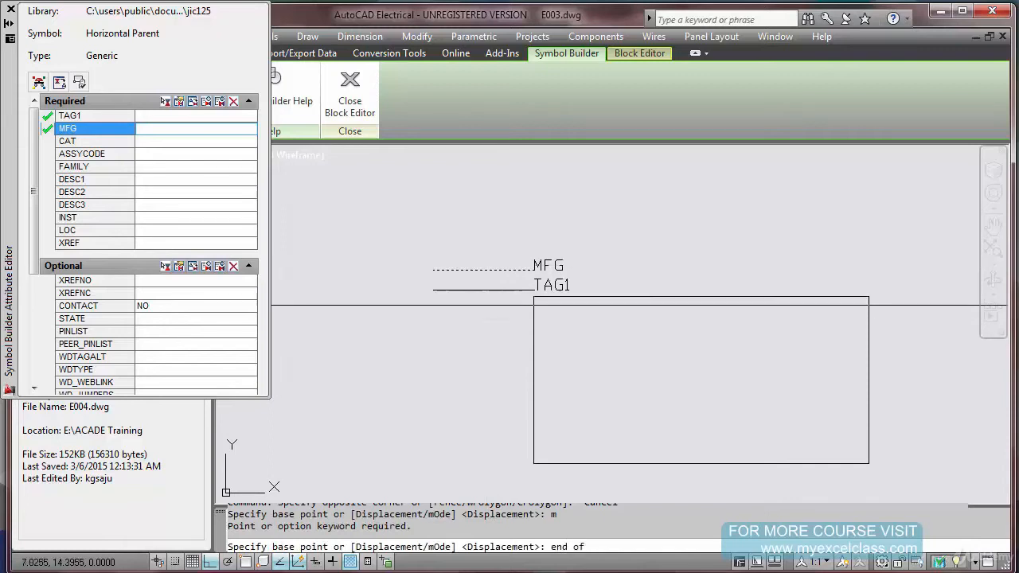
left_click(433, 290)
type("end")
key("Return")
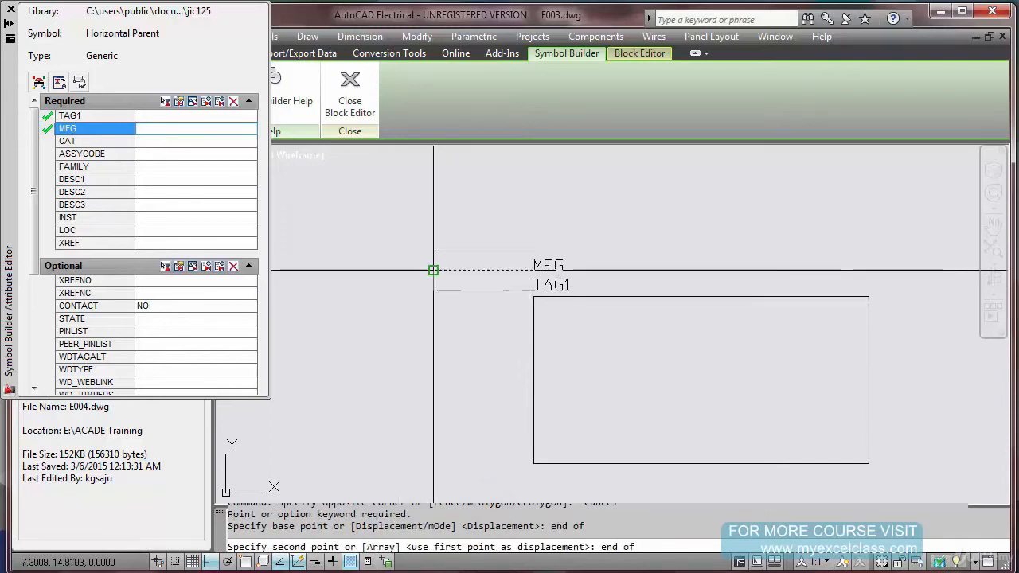
left_click(428, 270)
Place two more copies of the guide line above at the same spacing, snapping to the left endpoints
type("end")
key("Return")
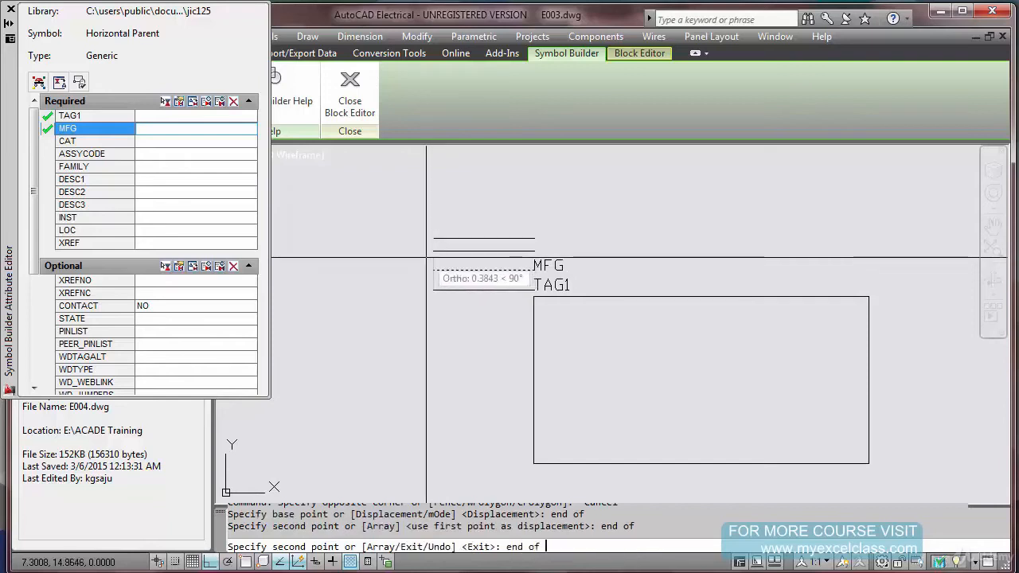
left_click(433, 238)
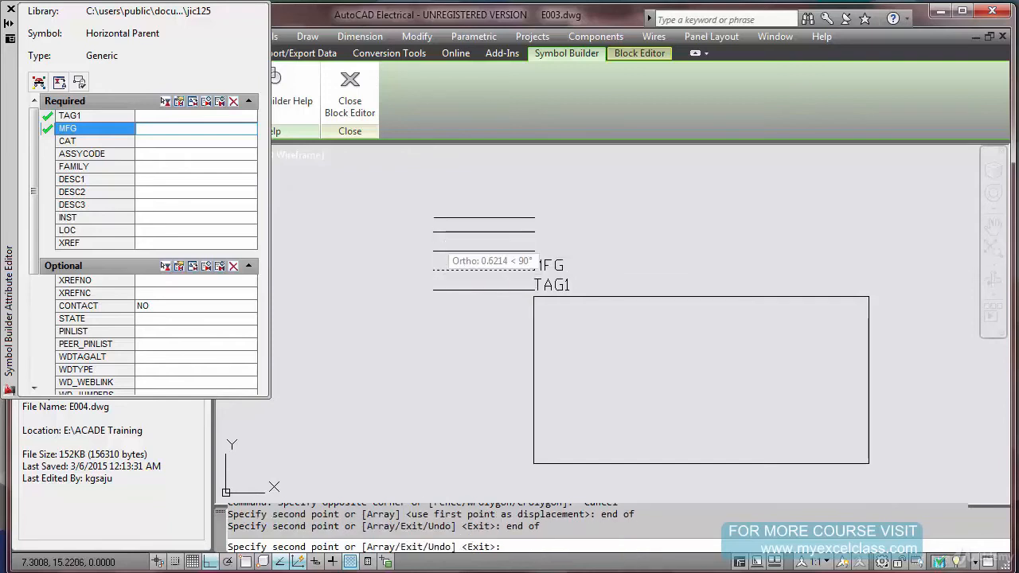
type("end")
key("Return")
left_click(433, 231)
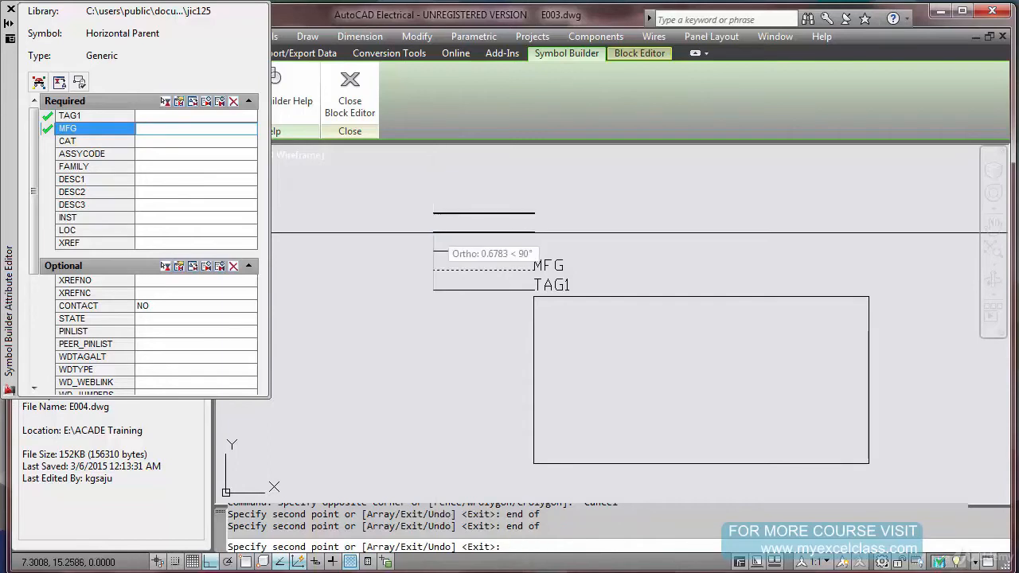
key("Escape")
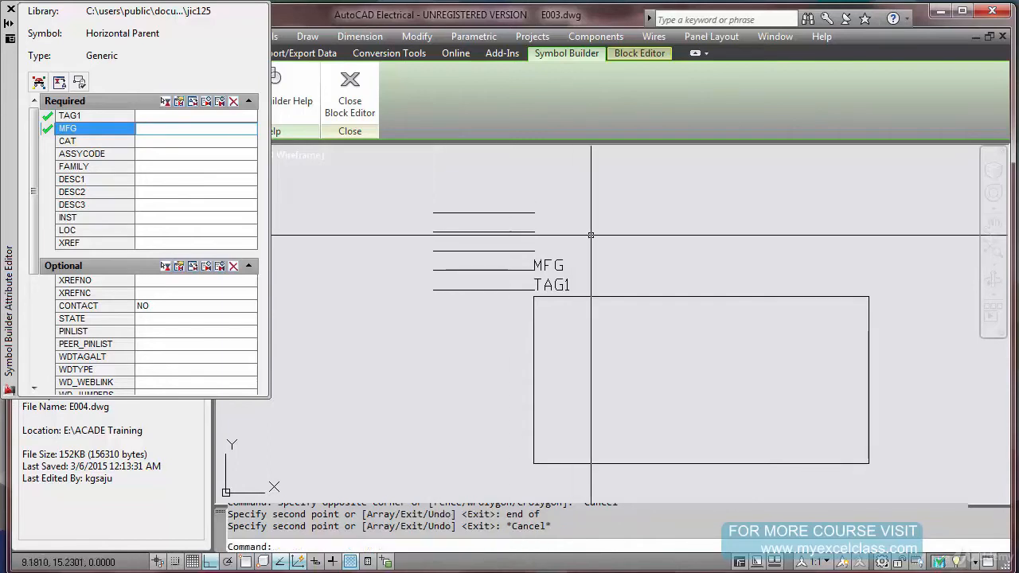
Insert the CAT attribute at the right endpoint of the third guide line, directly above MFG
left_click(162, 141)
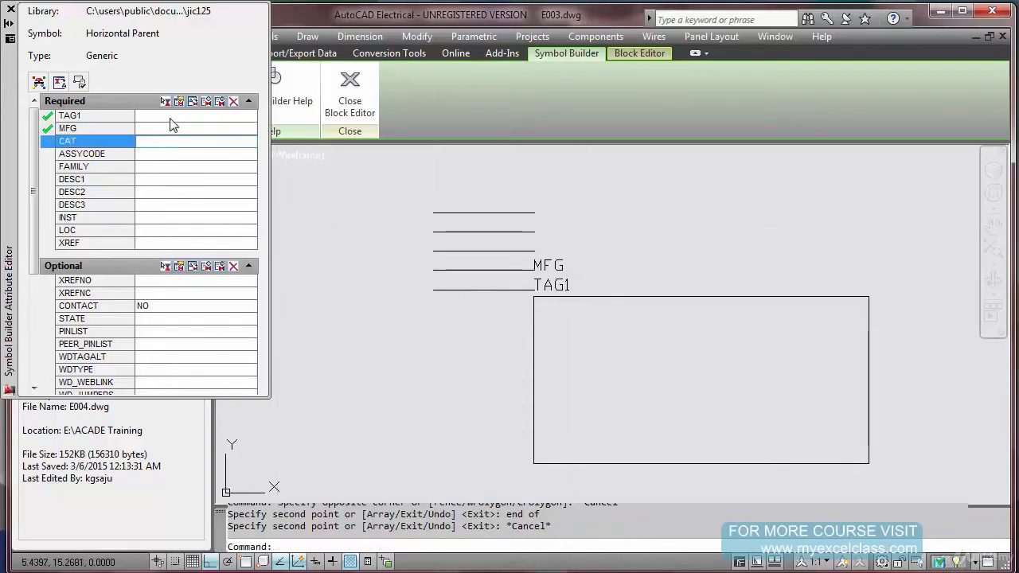
left_click(169, 103)
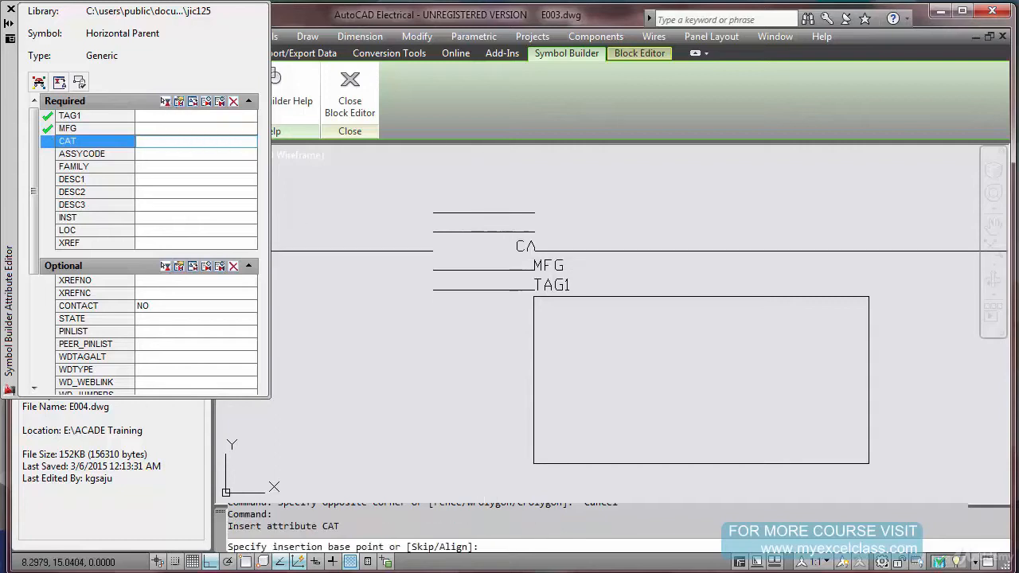
type("end")
key("Return")
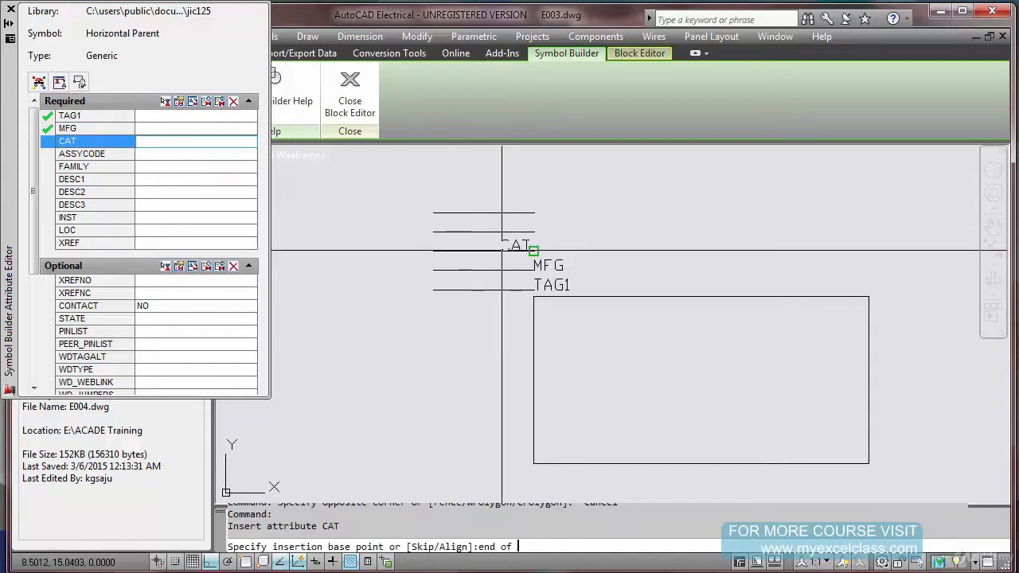
left_click(506, 245)
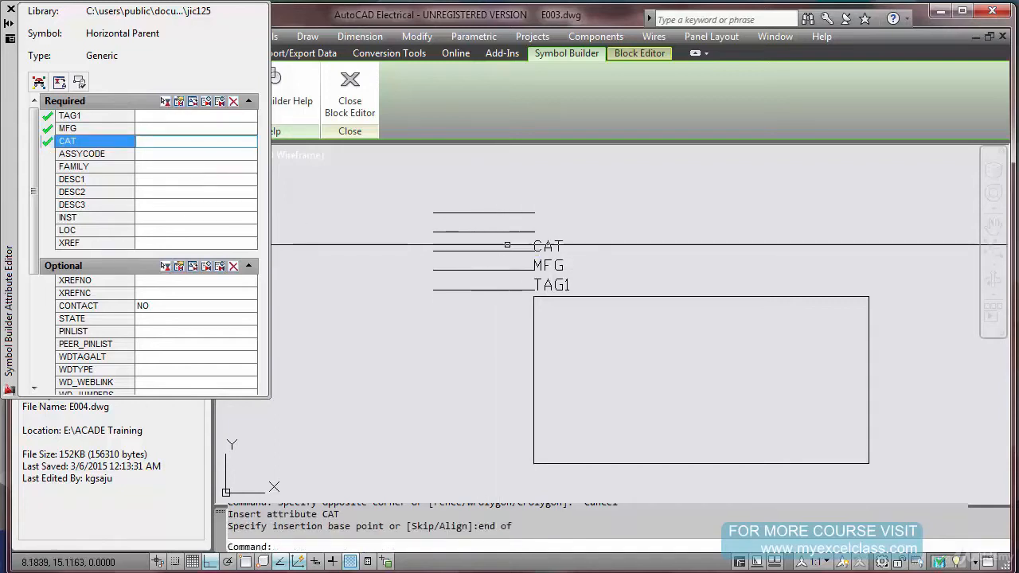
Insert the DESC1 attribute just above the rectangle's upper edge, toward its right end and level with TAG1
left_click(141, 155)
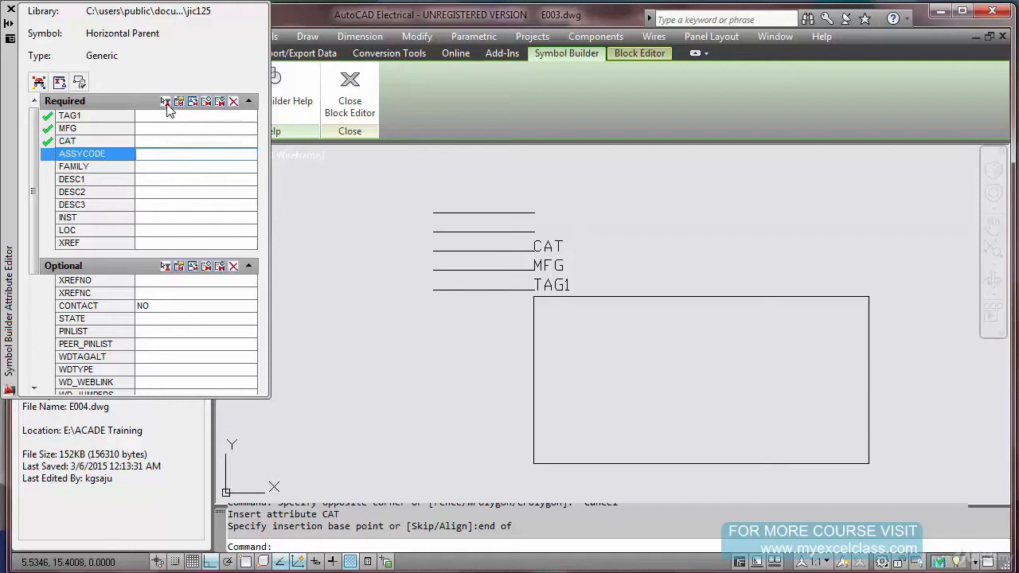
left_click(145, 169)
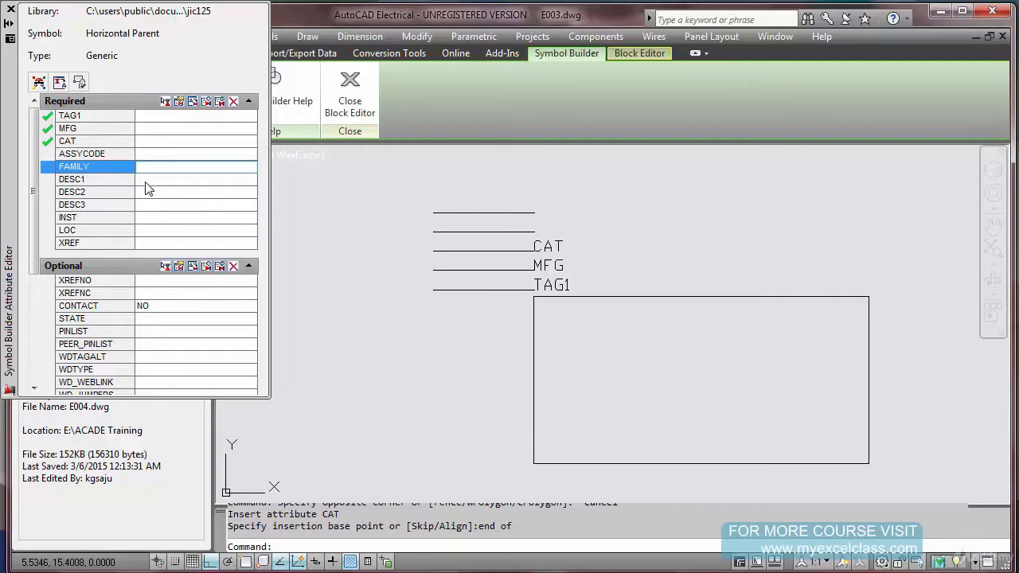
left_click(155, 180)
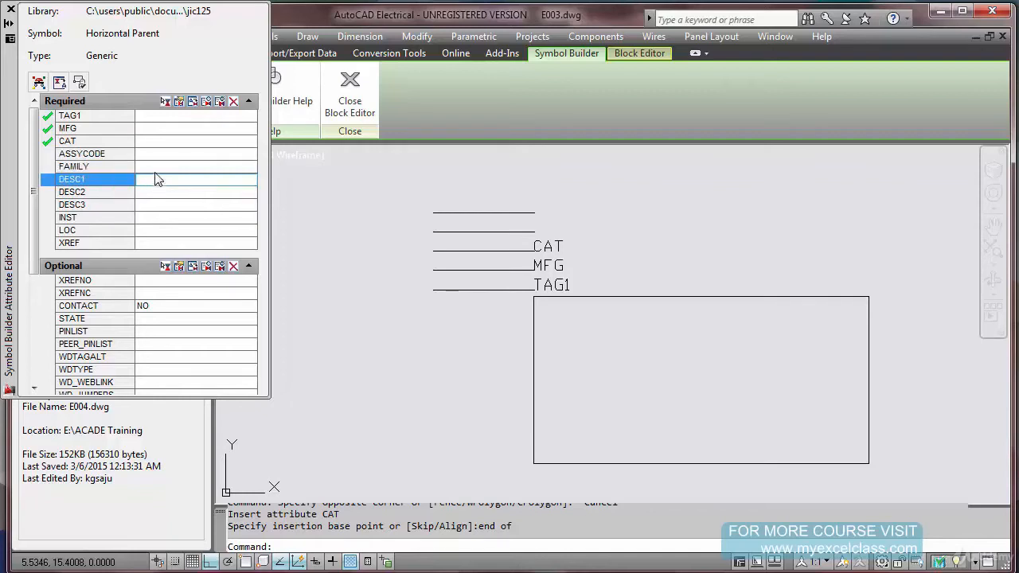
left_click(166, 102)
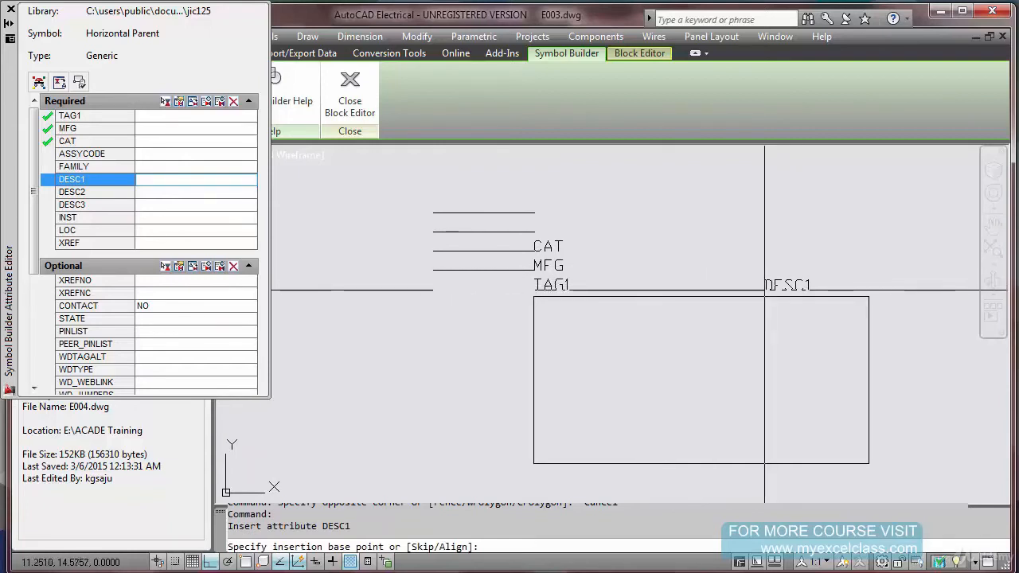
left_click(765, 290)
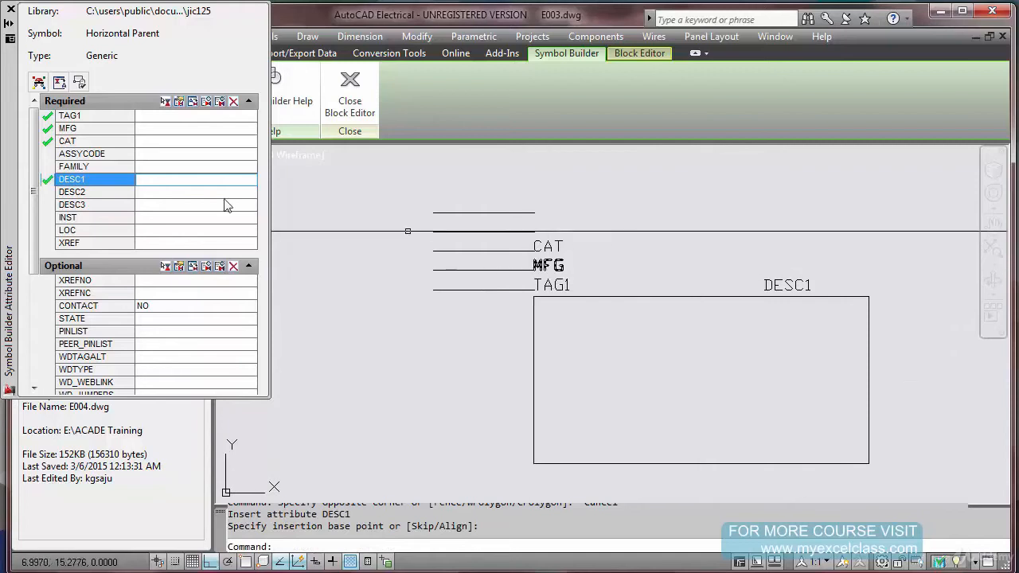
Insert the DESC2 attribute directly above DESC1, level with MFG
left_click(175, 192)
left_click(167, 102)
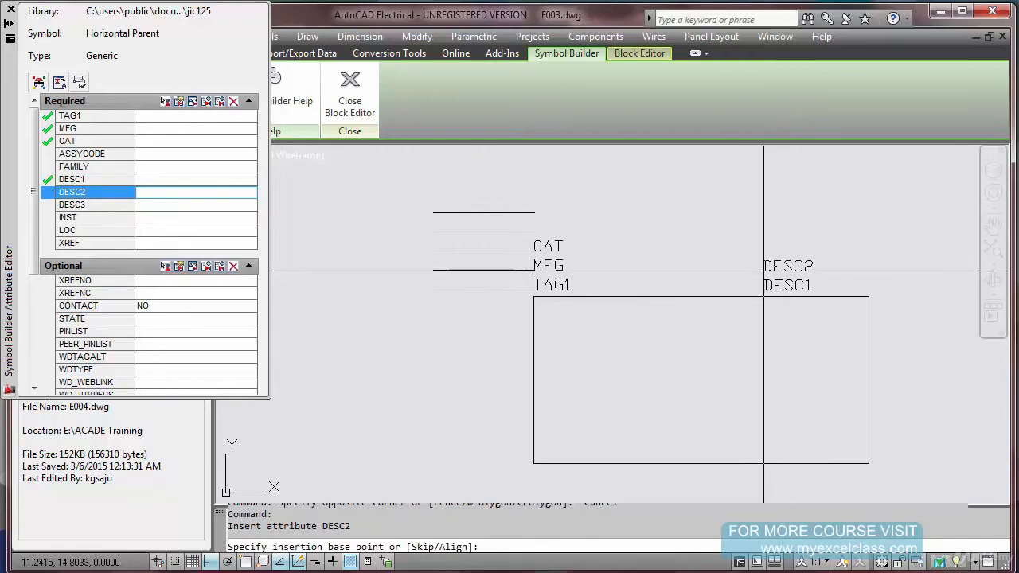
left_click(763, 271)
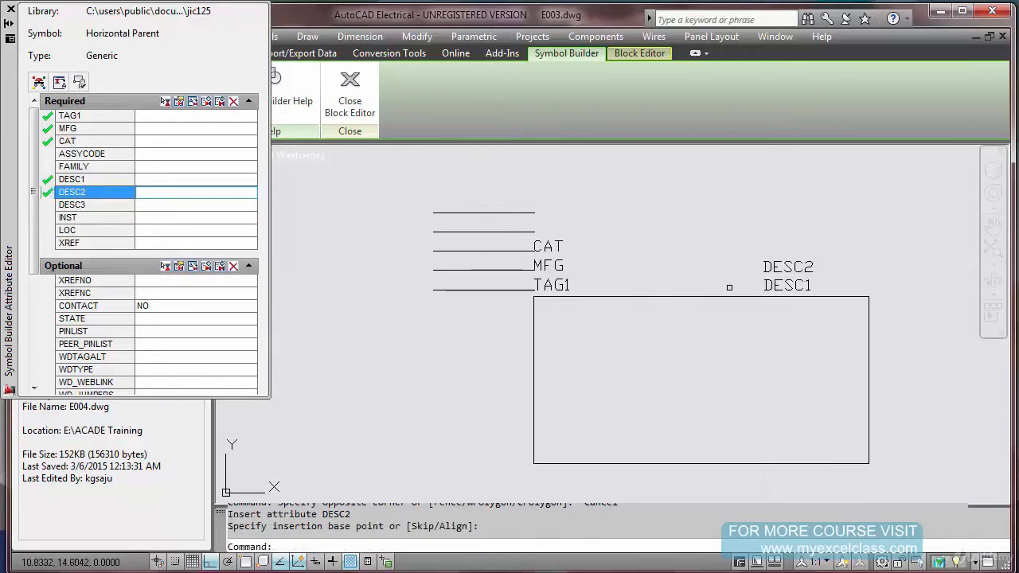
Insert the DESC3 attribute directly above DESC2, aligned with the left edge of the description attributes
scroll(778, 273, "up", 2)
left_click(166, 209)
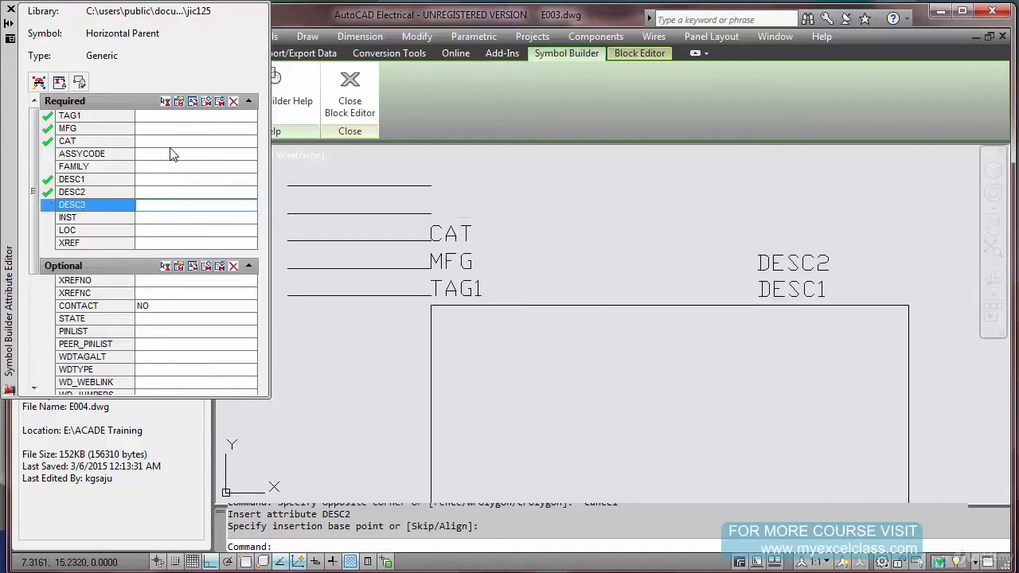
left_click(166, 101)
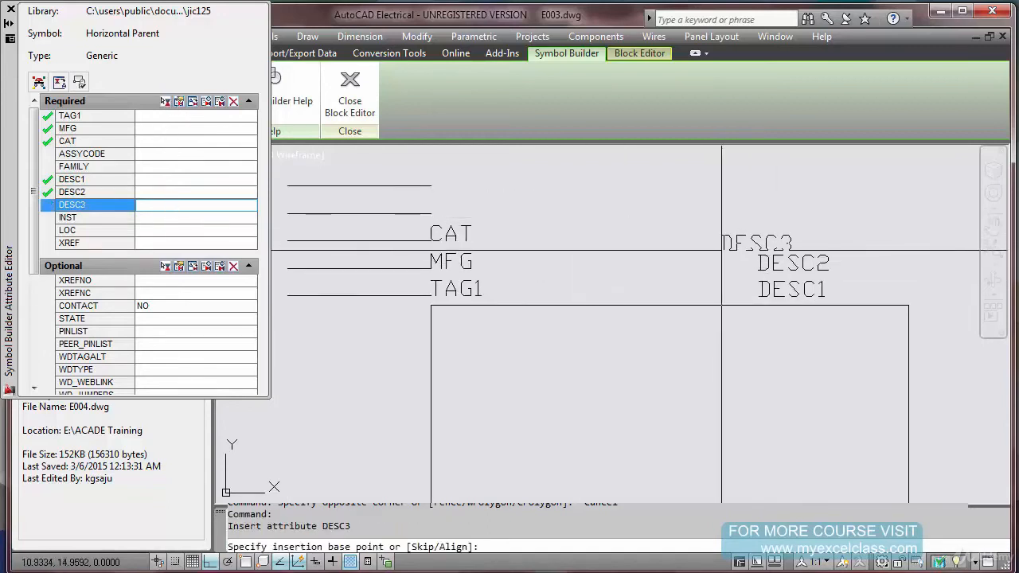
scroll(758, 248, "up", 2)
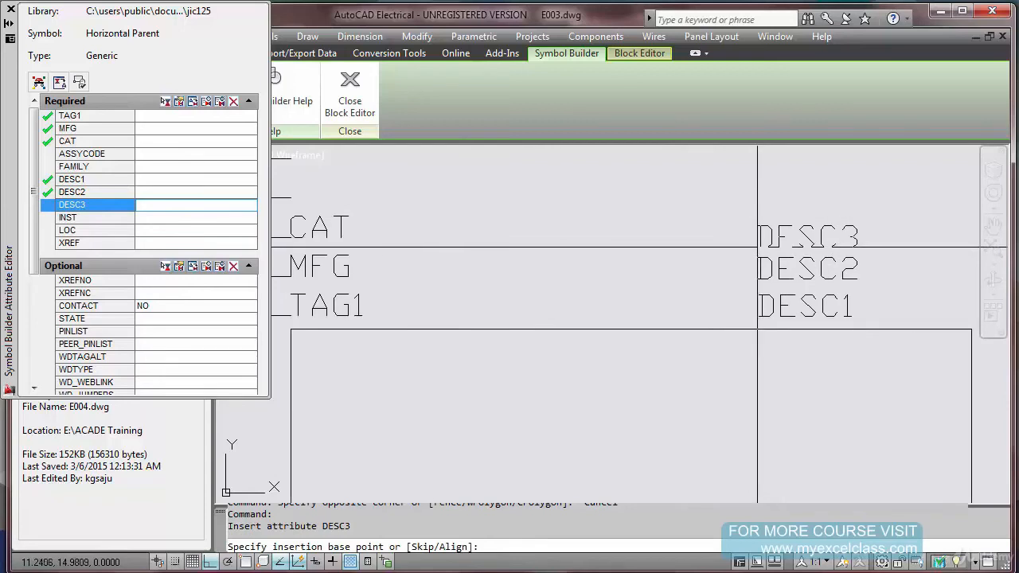
left_click(756, 247)
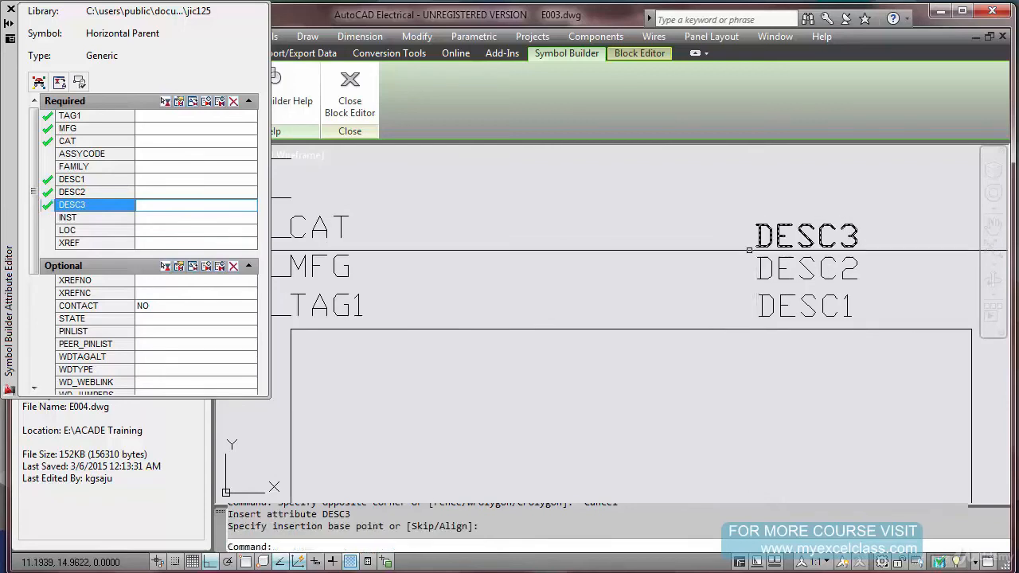
scroll(718, 266, "down", 1)
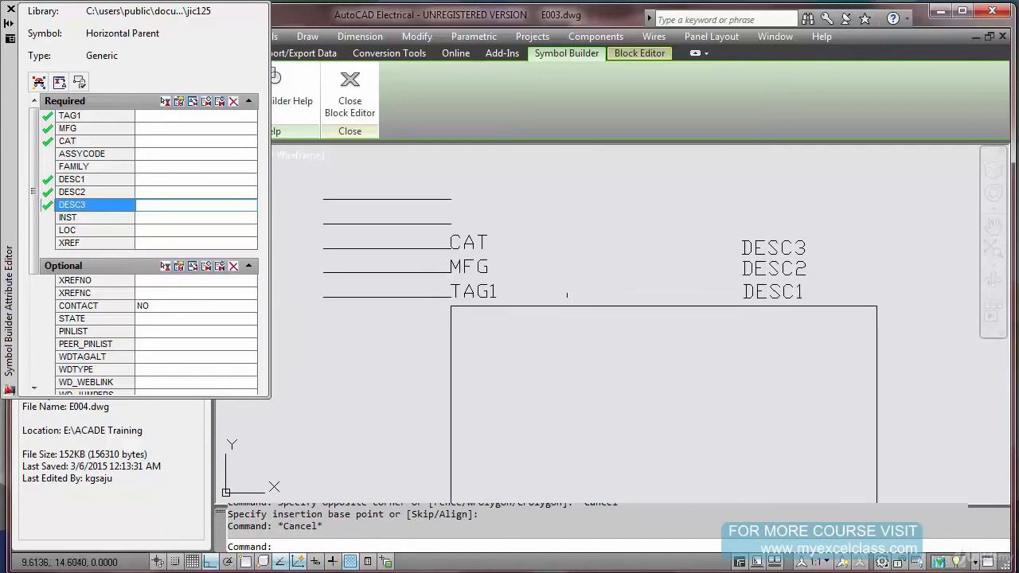
scroll(427, 293, "up", 1)
scroll(494, 263, "up", 1)
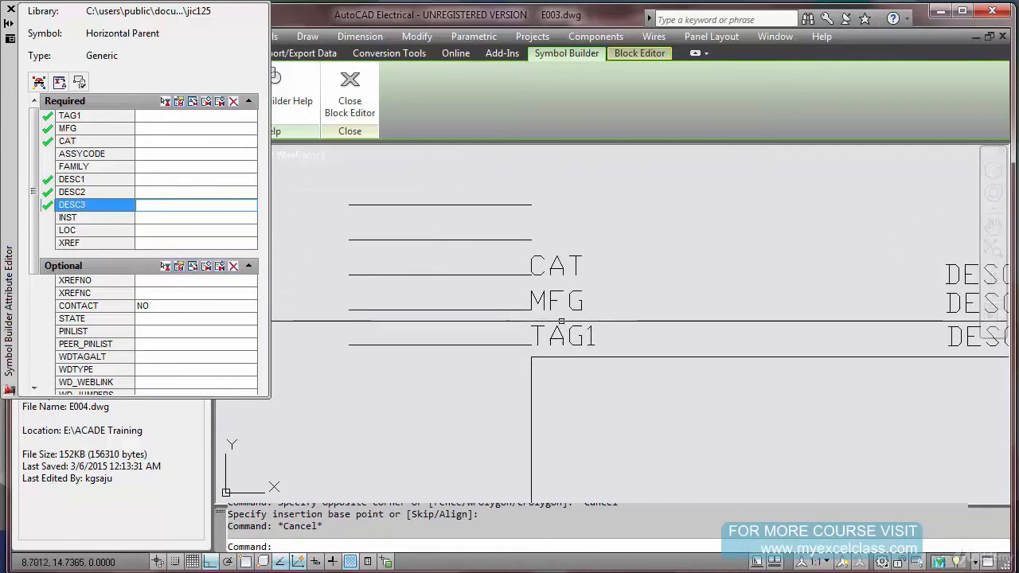
scroll(525, 252, "up", 1)
scroll(525, 252, "down", 1)
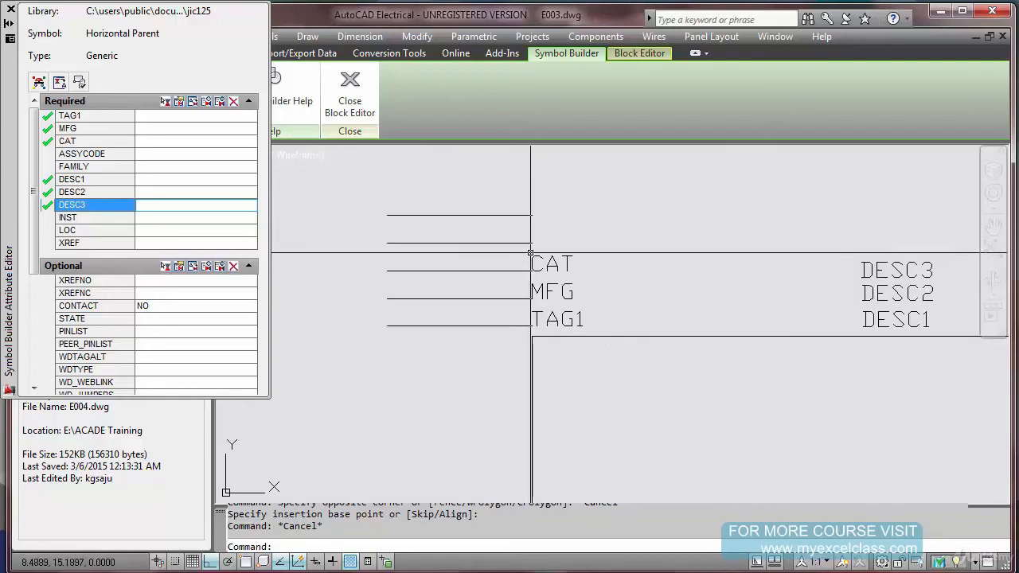
scroll(567, 273, "down", 1)
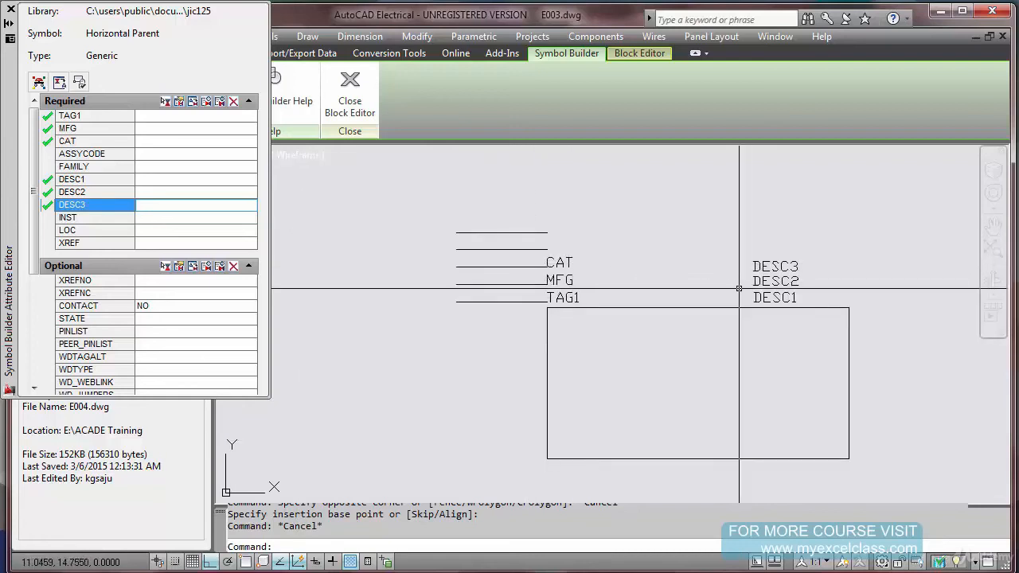
middle_click_drag(668, 288, 653, 254)
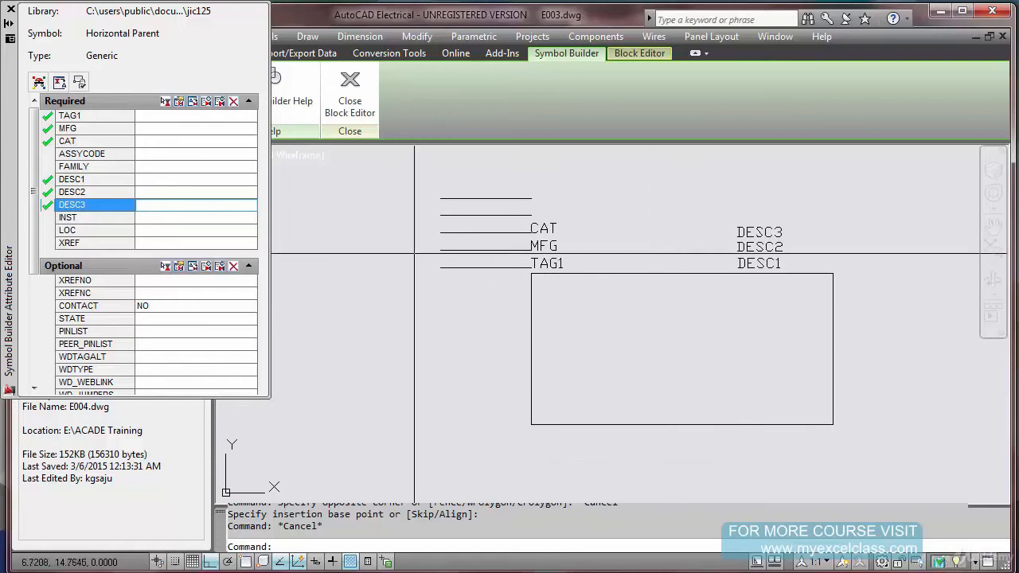
Insert the INST attribute just below the rectangle's lower-left corner, aligned with its left edge
left_click(184, 222)
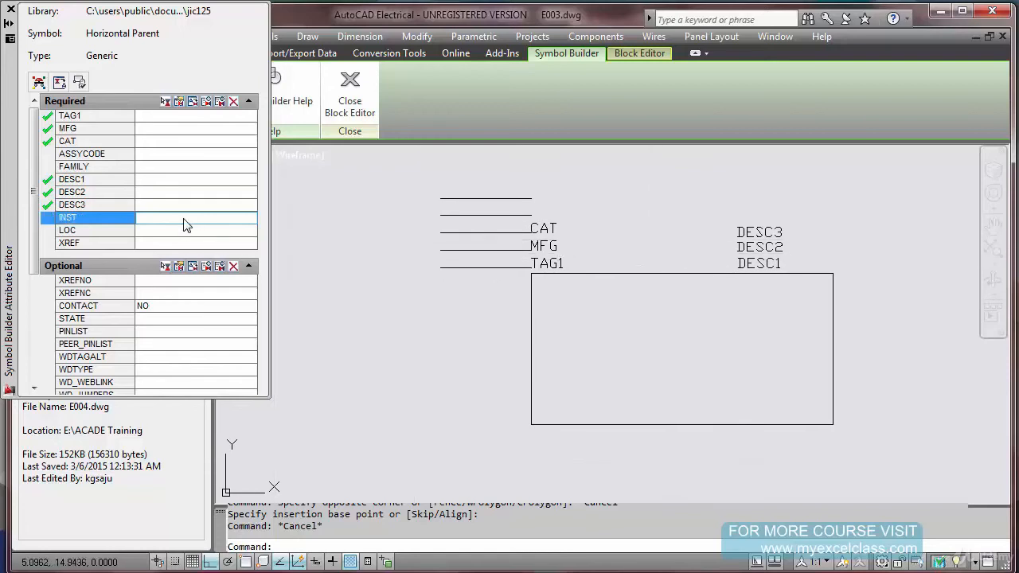
left_click(189, 102)
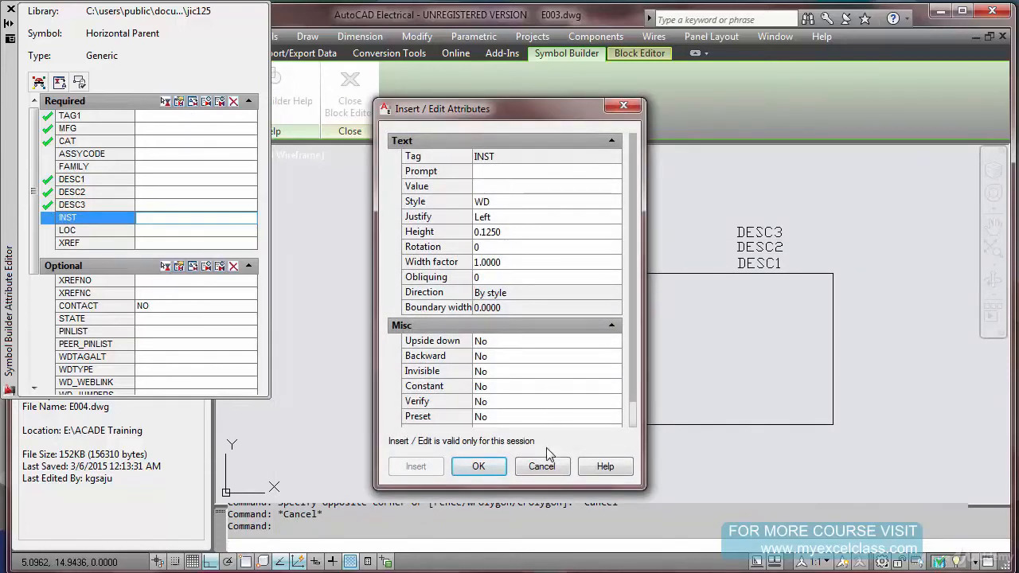
left_click(542, 465)
left_click(166, 102)
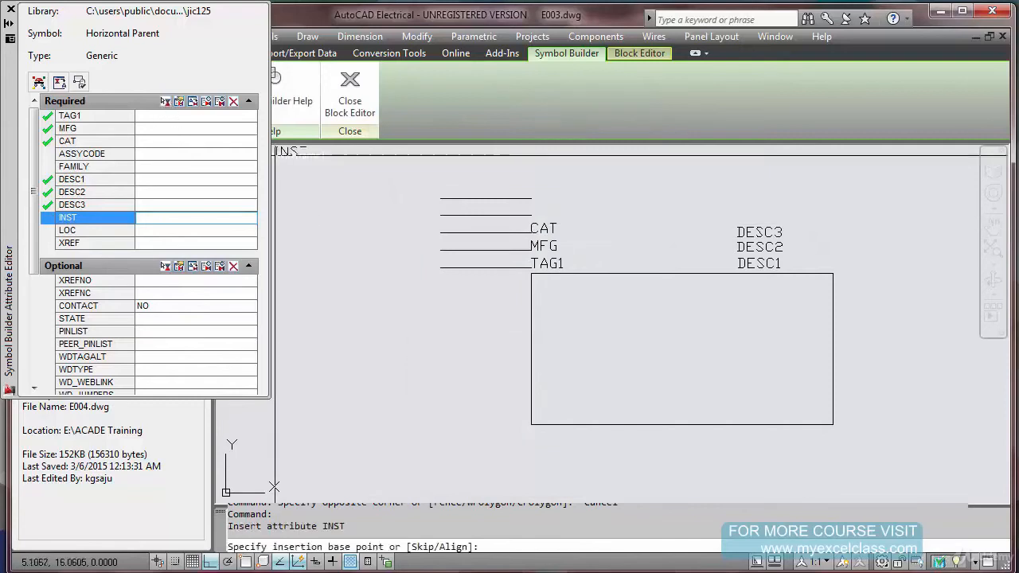
scroll(530, 442, "up", 2)
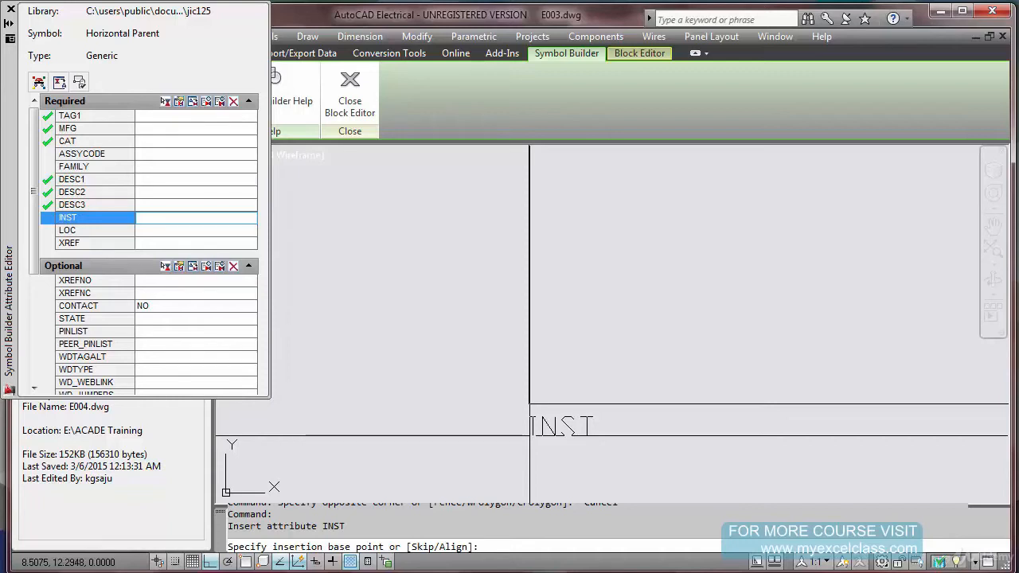
left_click(530, 435)
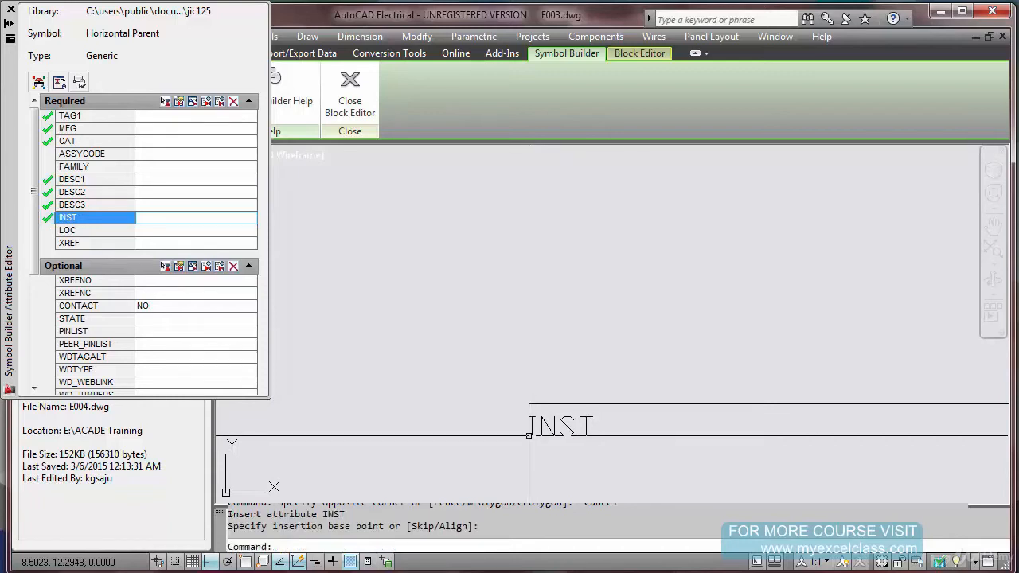
Insert the LOC attribute directly below INST, aligned with the rectangle's left edge
left_click(151, 230)
left_click(164, 102)
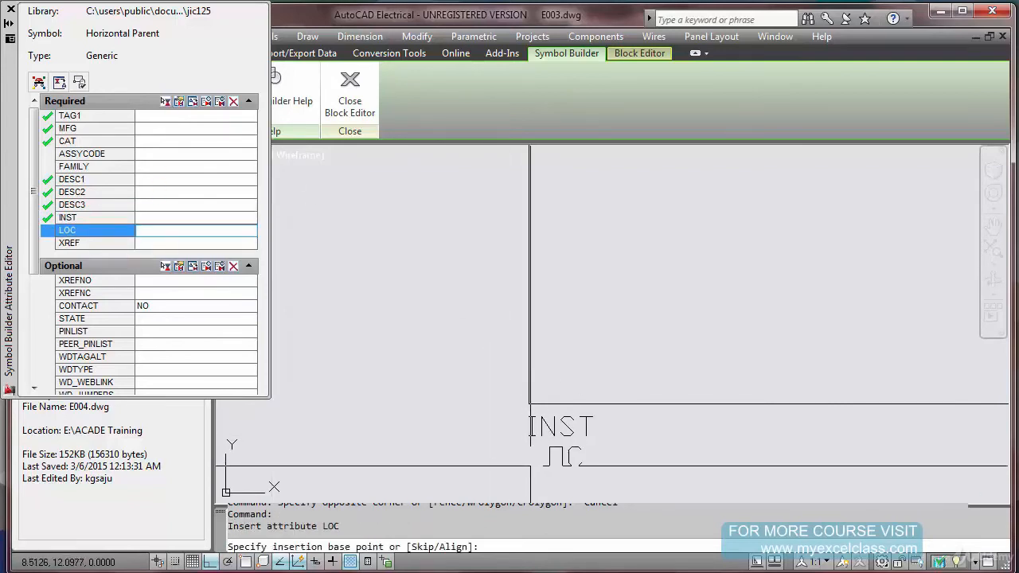
left_click(530, 466)
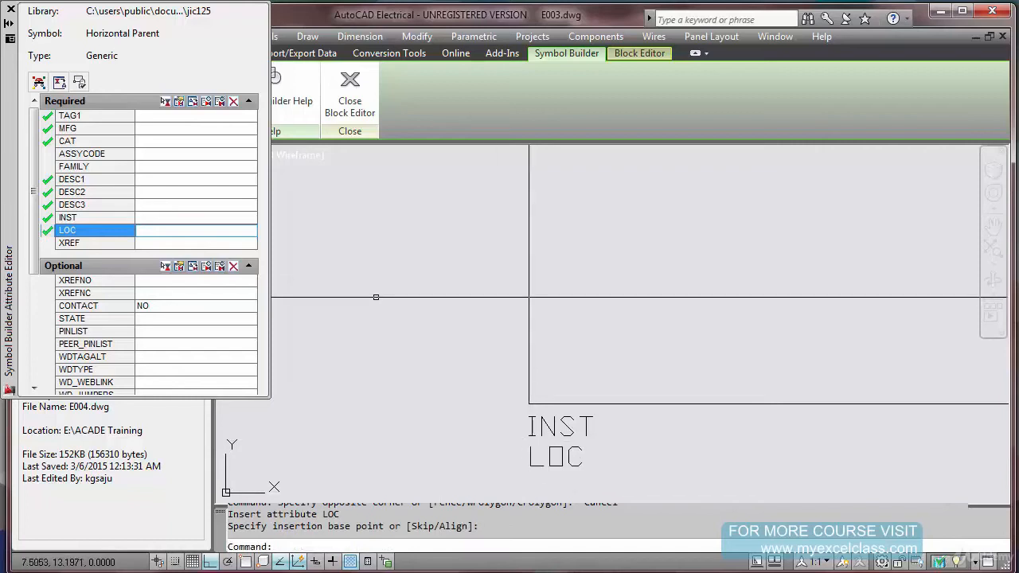
Insert the optional XREFNO attribute below the rectangle's lower edge, toward its right end and level with INST
scroll(376, 295, "down", 4)
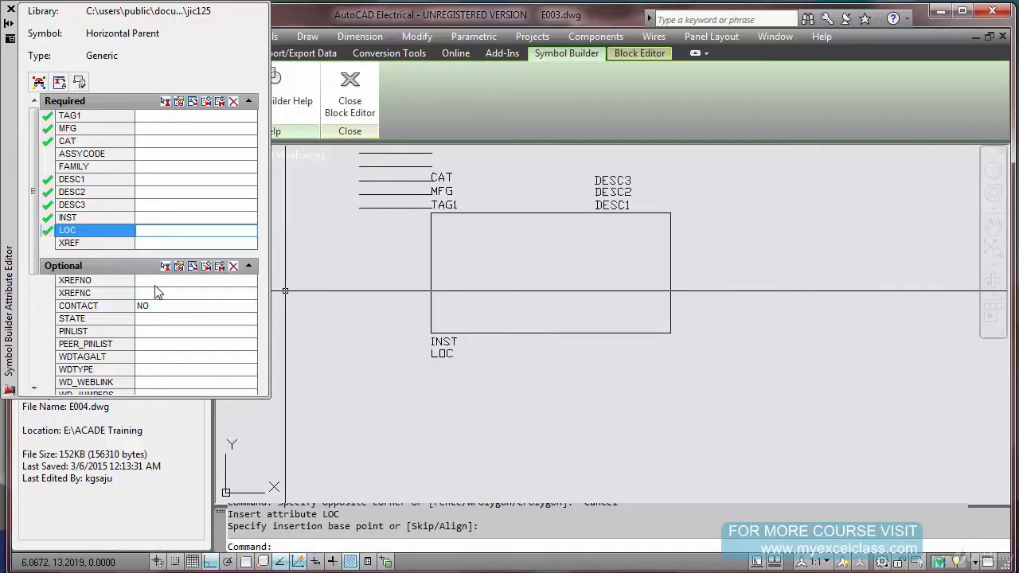
left_click(156, 282)
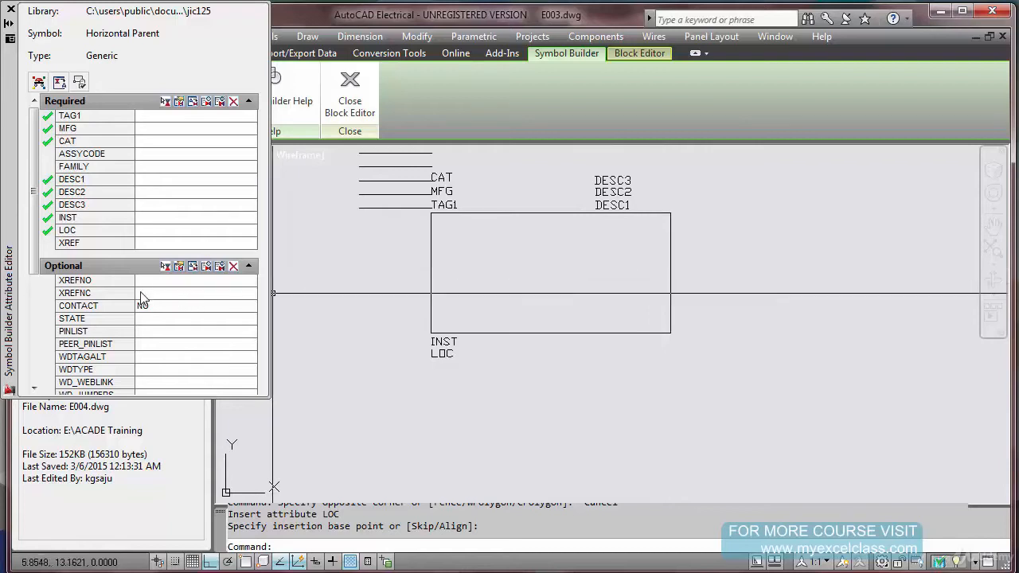
left_click(145, 286)
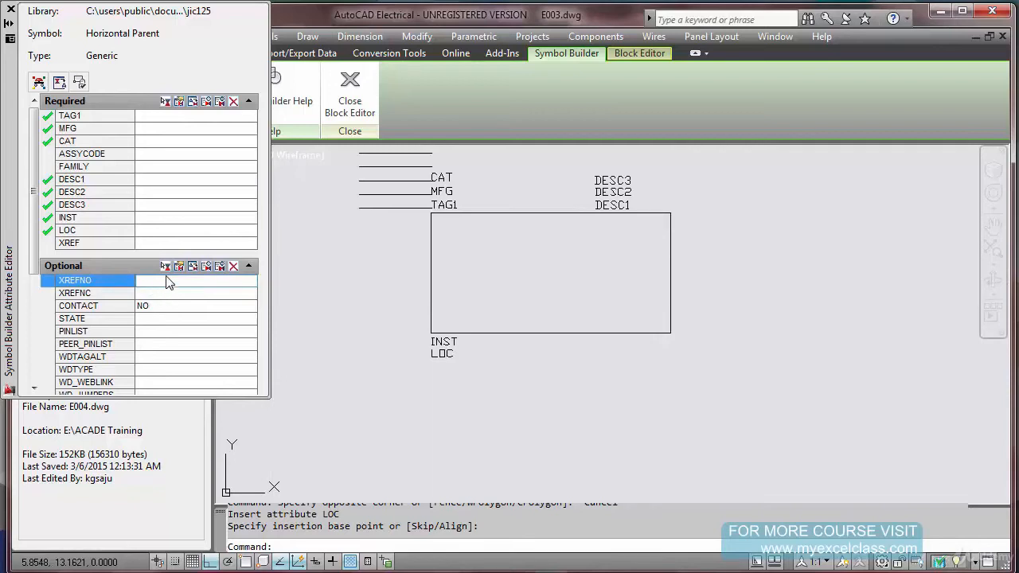
left_click(167, 266)
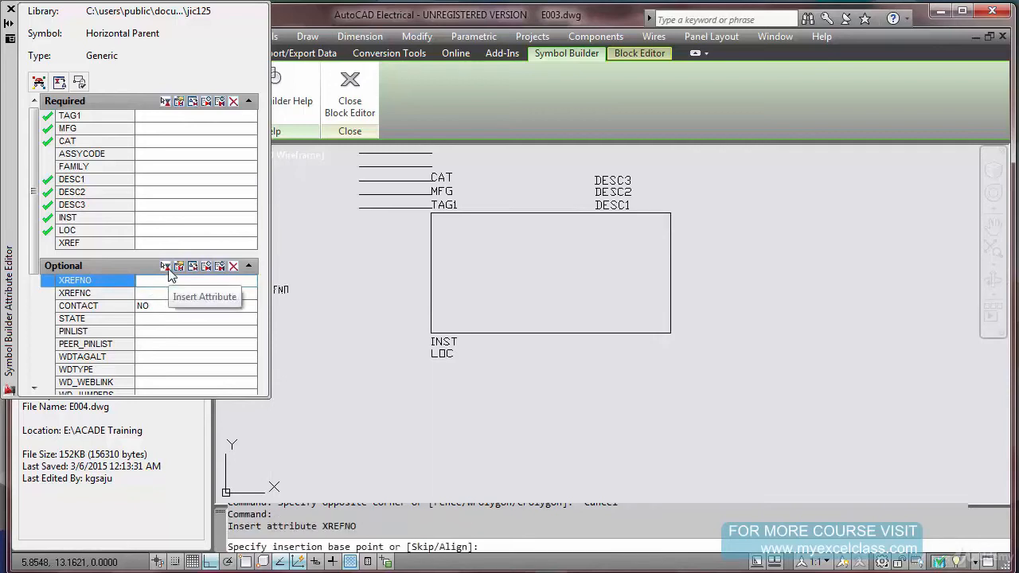
scroll(564, 347, "up", 2)
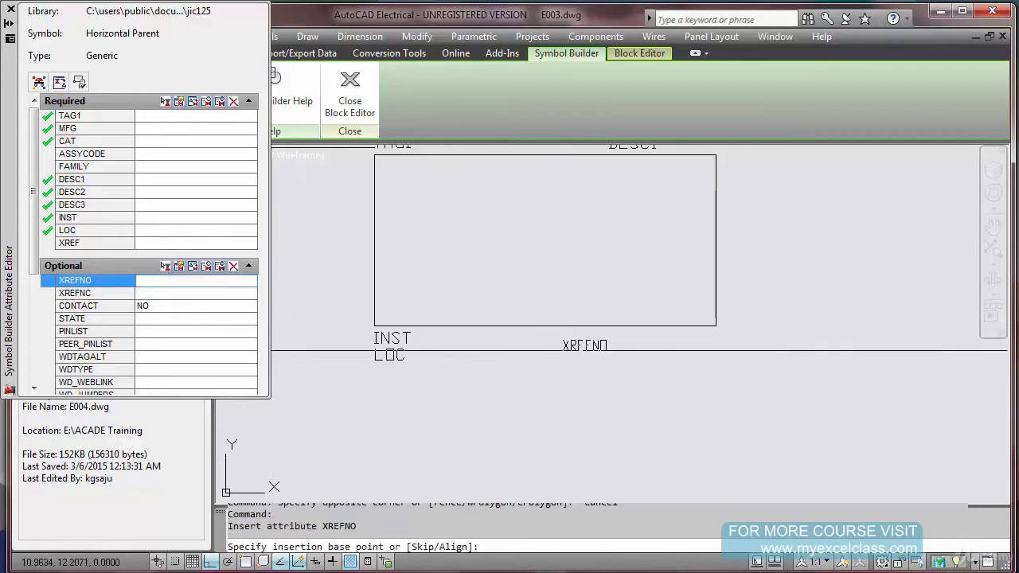
scroll(592, 348, "up", 3)
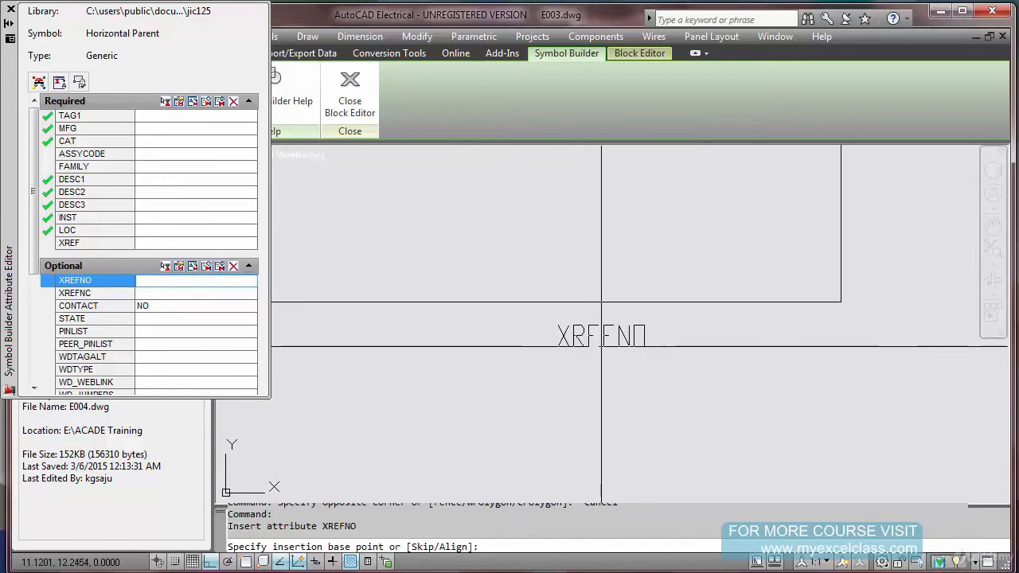
left_click(600, 342)
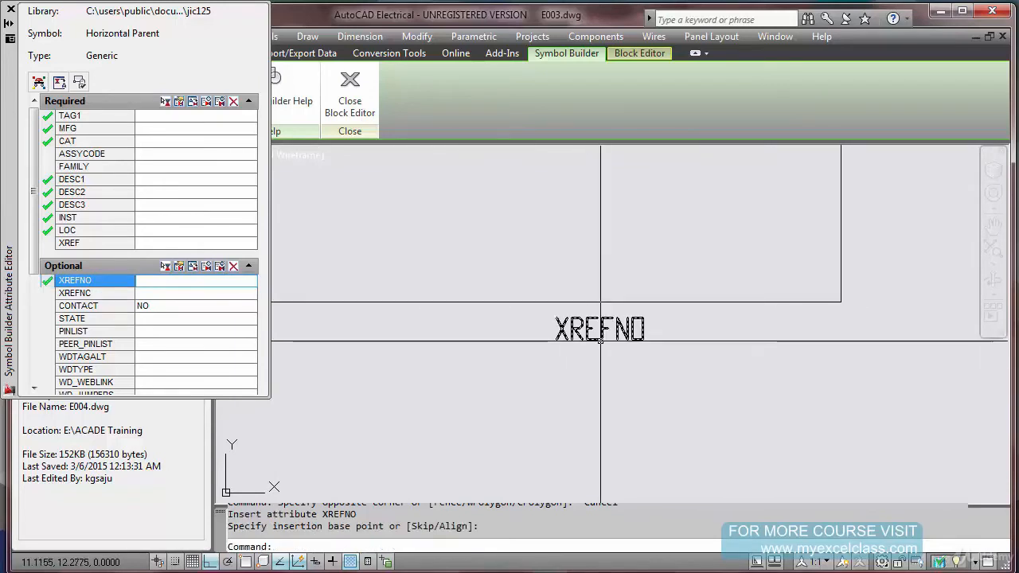
Set the XREFNO attribute's justification to Left
left_click(180, 268)
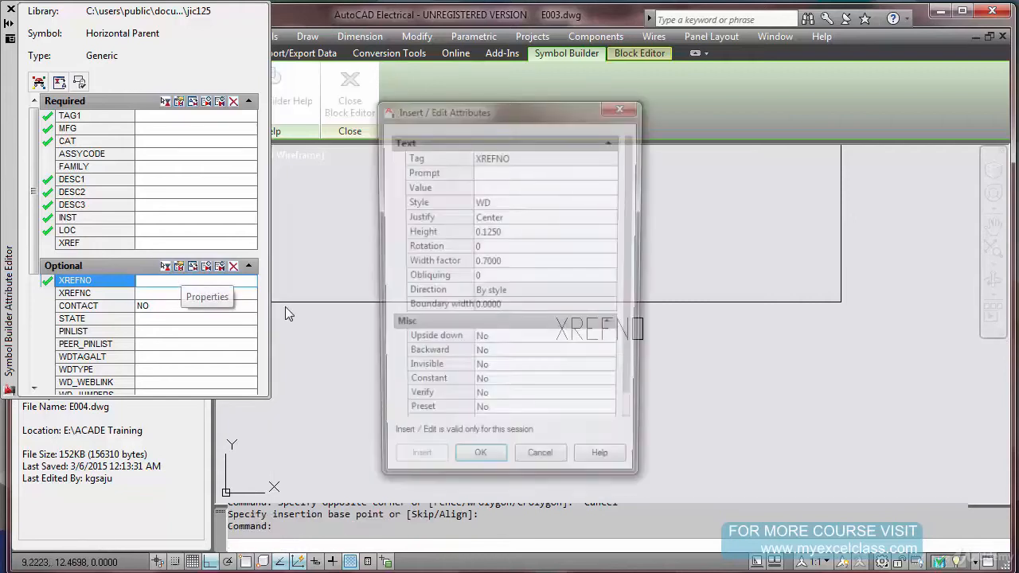
left_click(544, 223)
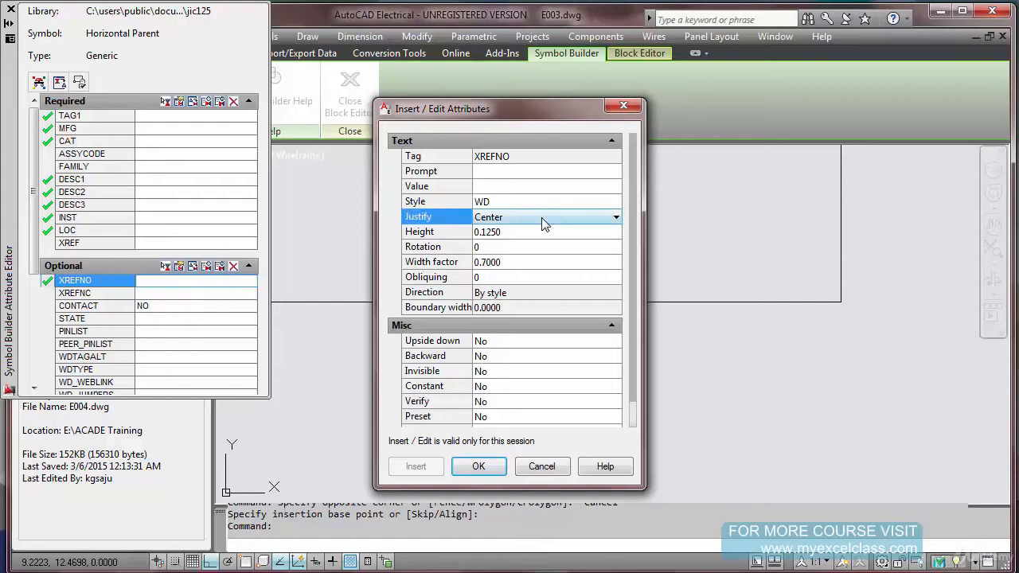
left_click(541, 222)
left_click(530, 234)
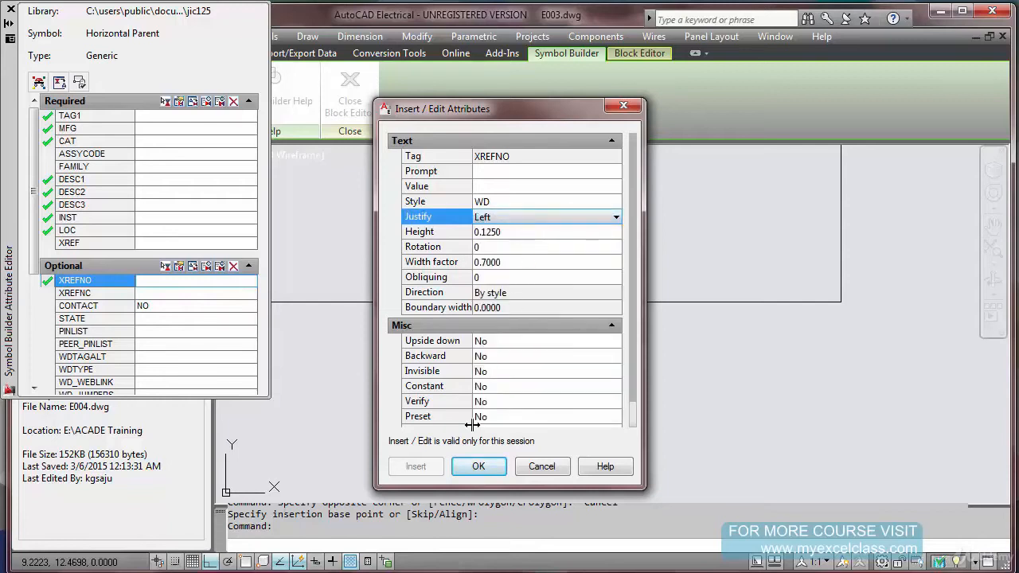
left_click(479, 467)
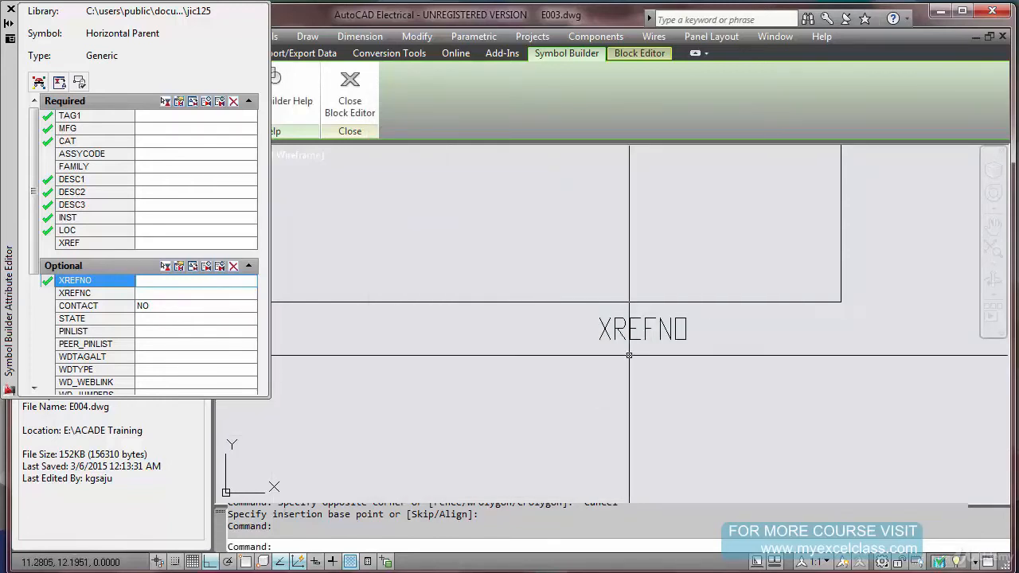
left_click(630, 328)
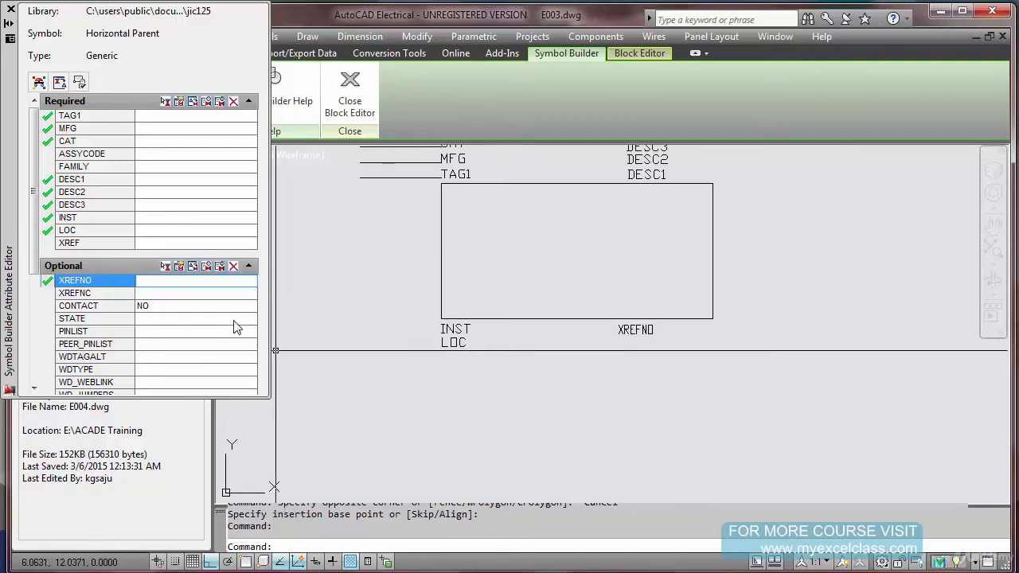
Add a second rating attribute, RATING2, and insert it near the middle of the rectangle
left_click_drag(34, 256, 32, 289)
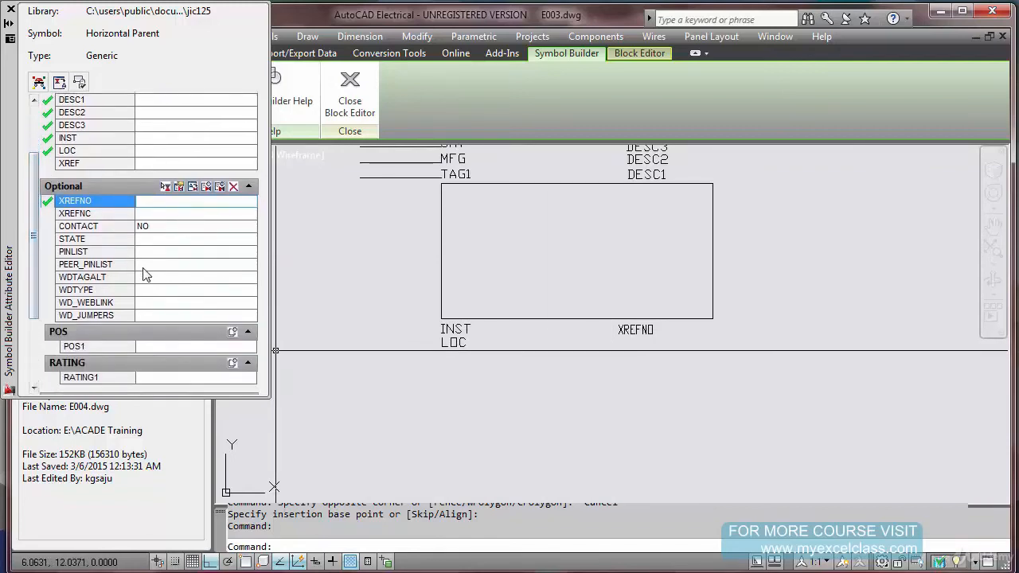
left_click_drag(34, 279, 37, 343)
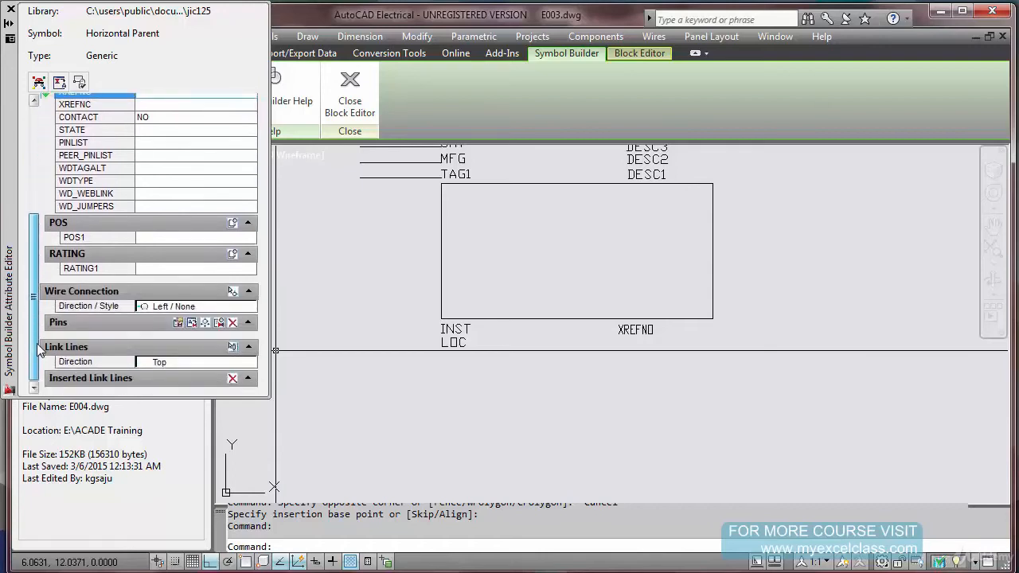
left_click(148, 269)
left_click(232, 253)
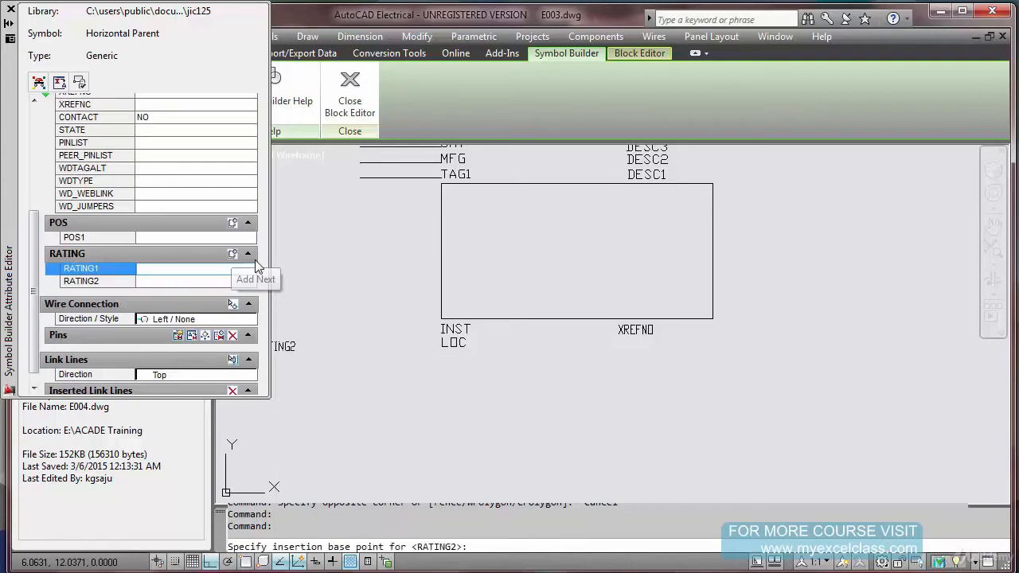
scroll(564, 255, "up", 2)
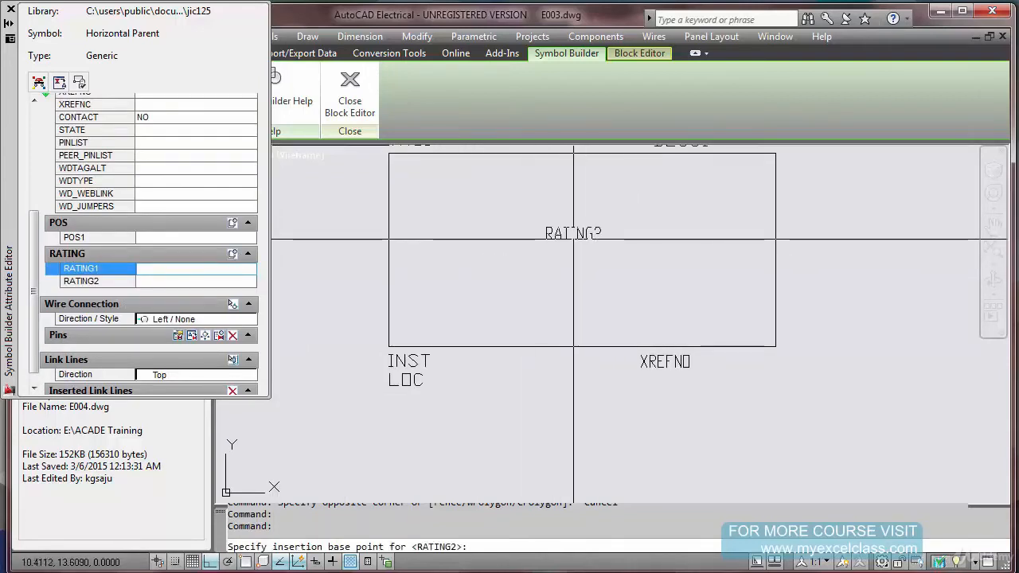
left_click(572, 243)
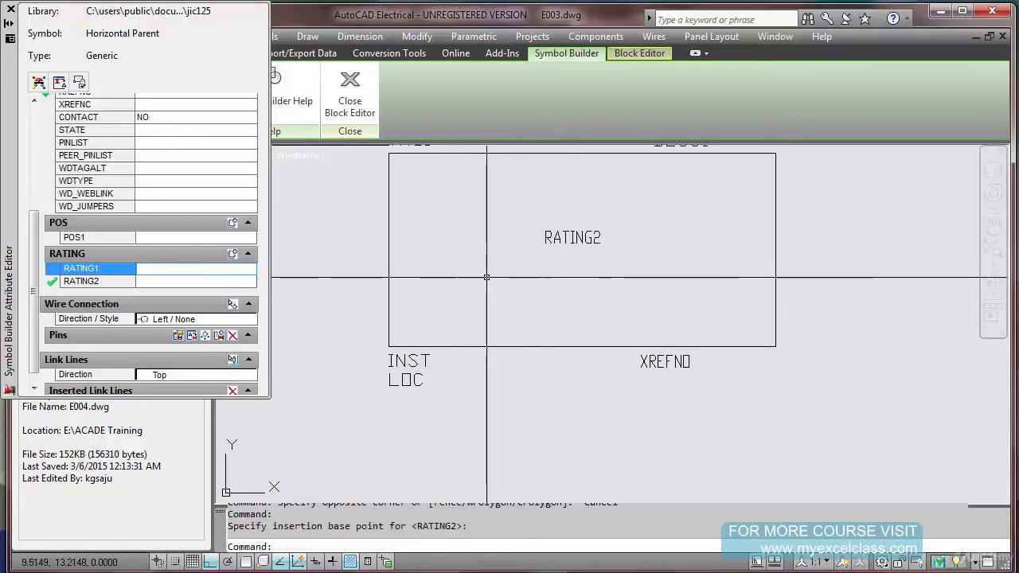
Draw a small circle with a radius of about 0.09 inside the rectangle near its upper-left corner
scroll(490, 276, "down", 3)
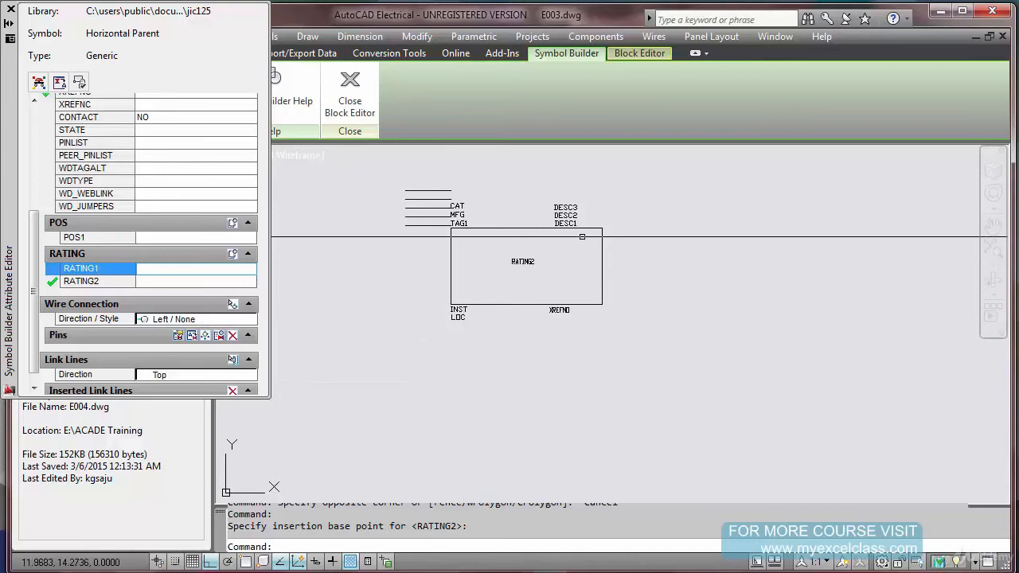
scroll(458, 248, "up", 3)
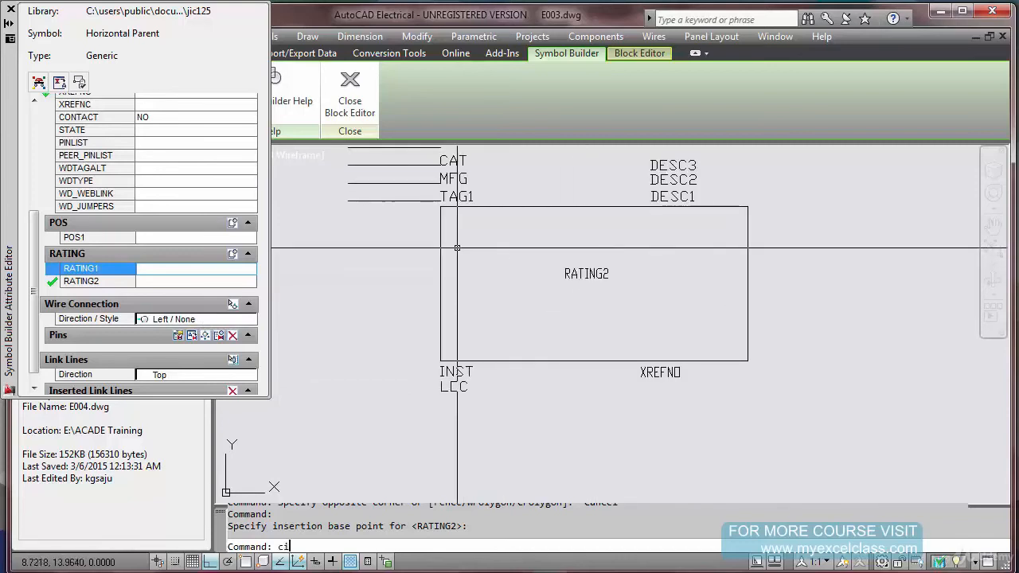
key("Return")
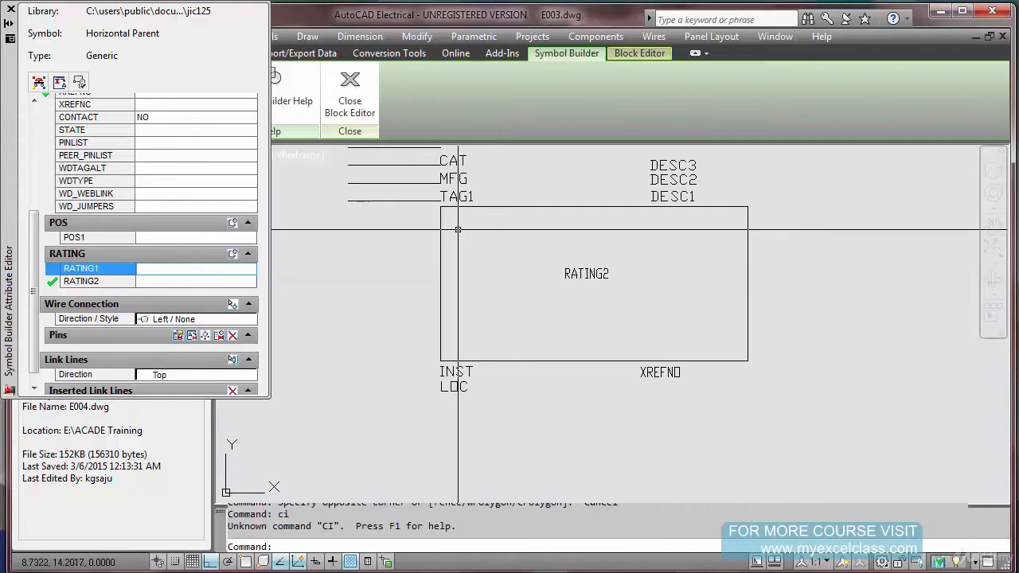
left_click(457, 230)
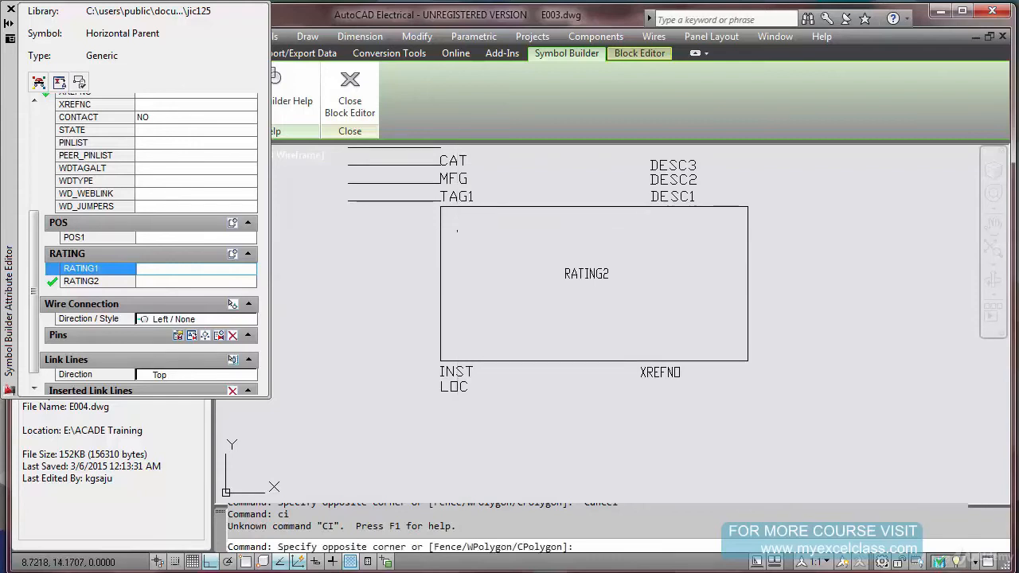
key("Escape")
type("c")
key("Return")
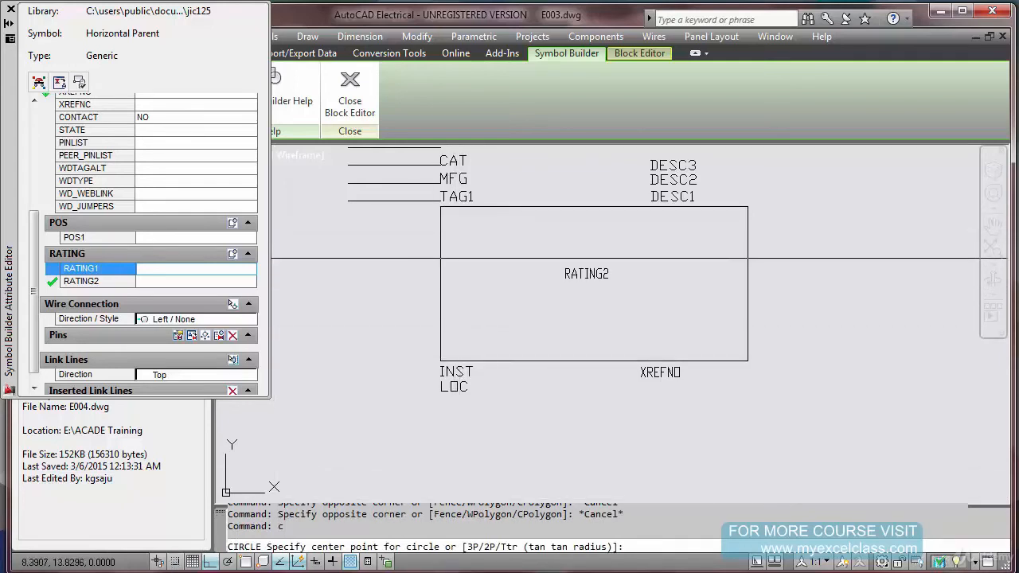
left_click(440, 233)
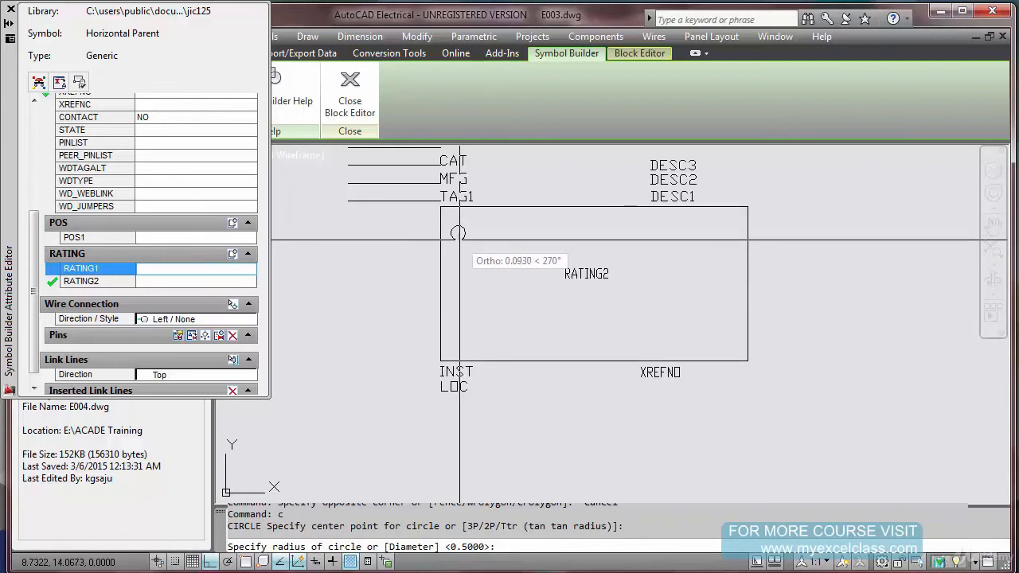
left_click(459, 239)
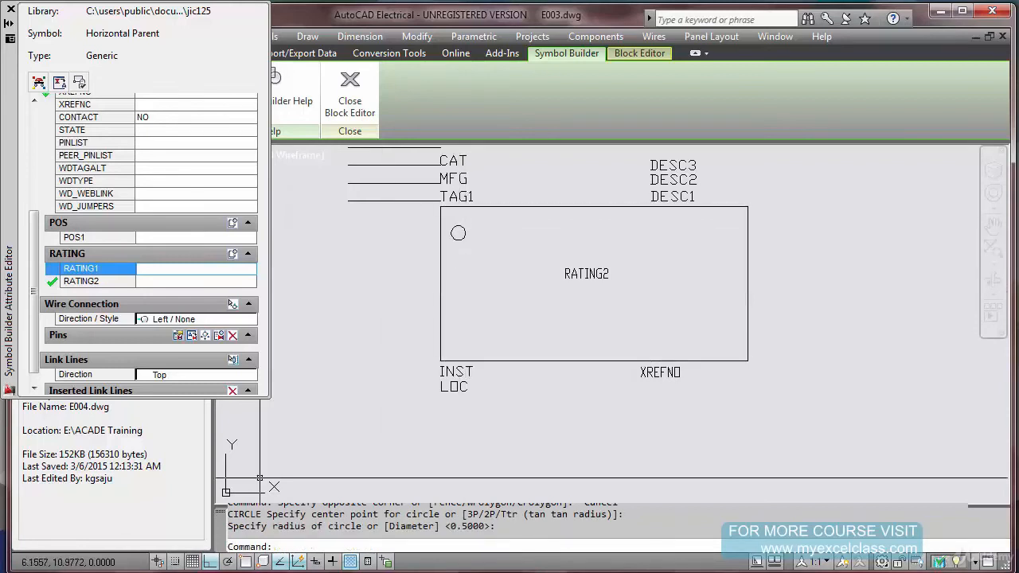
Turn on snap and copy the circle straight down at distances of 0.5 and 1.0
left_click(175, 562)
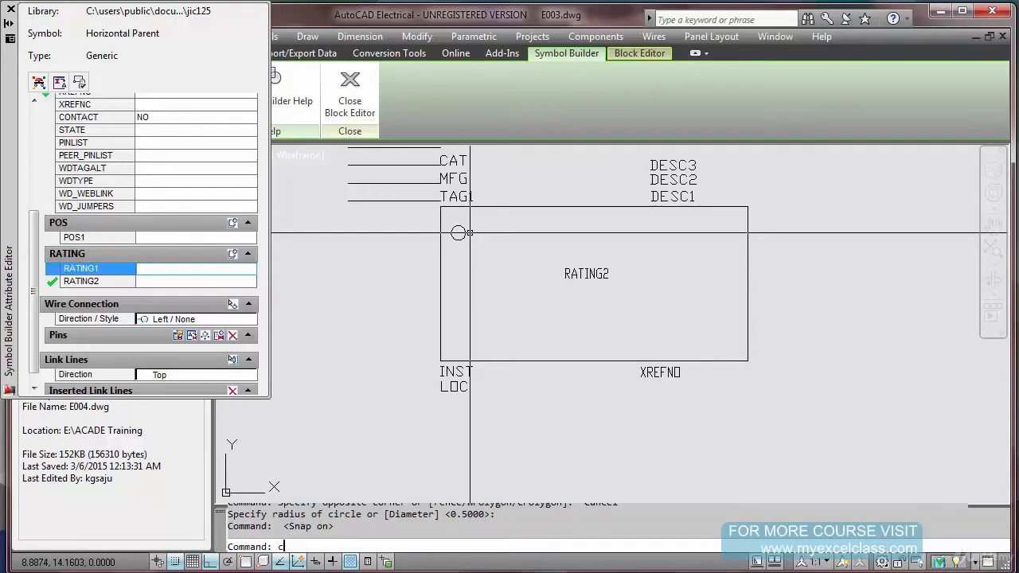
type("o")
key("Return")
left_click(448, 223)
left_click(471, 242)
key("Return")
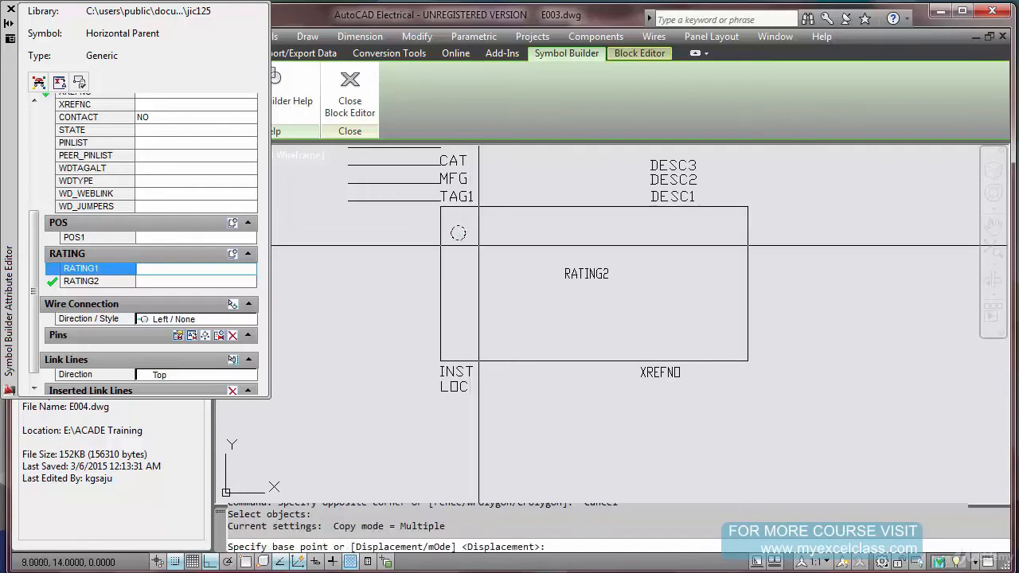
left_click(478, 245)
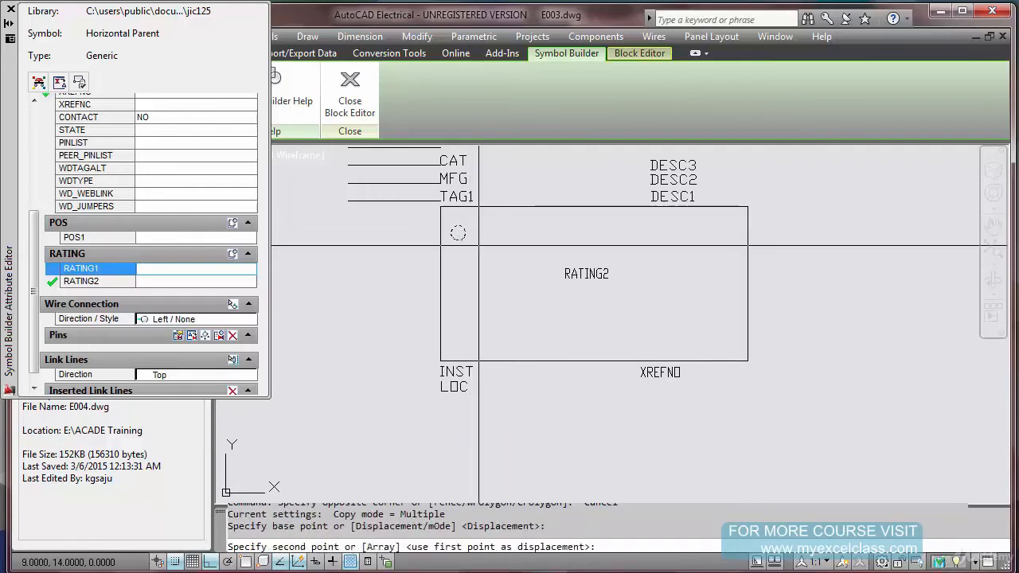
left_click(478, 283)
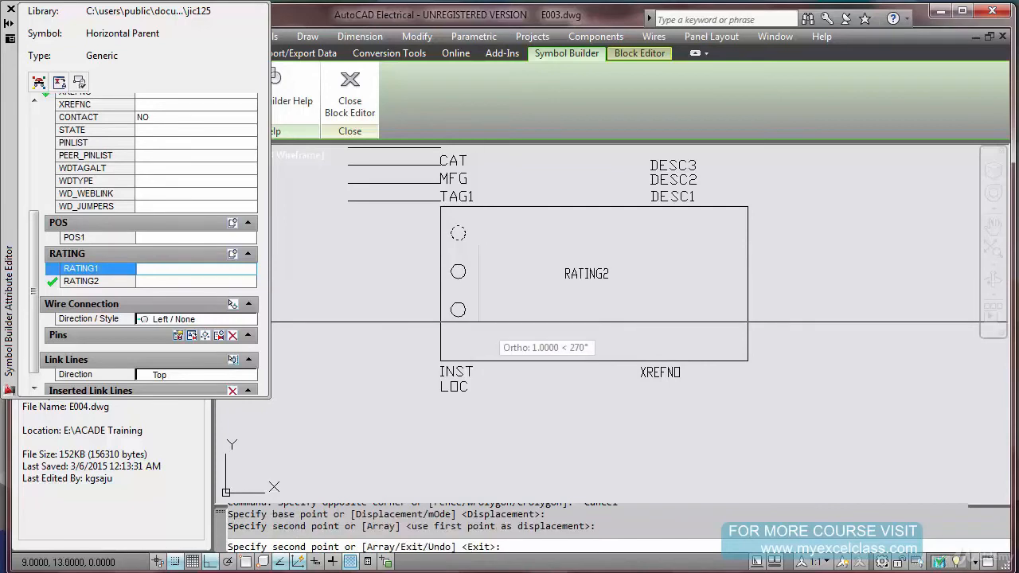
left_click(478, 323)
key("Escape")
type("St")
key("Return")
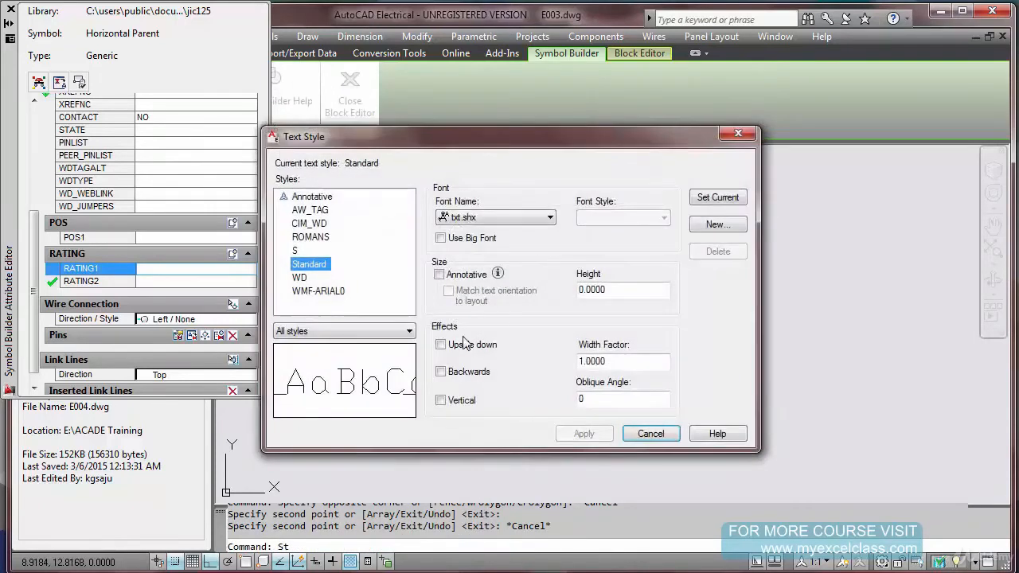
left_click(641, 436)
Stretch the rectangle's lower edge up by 0.5 together with the INST, LOC and XREFNO attributes
type("str")
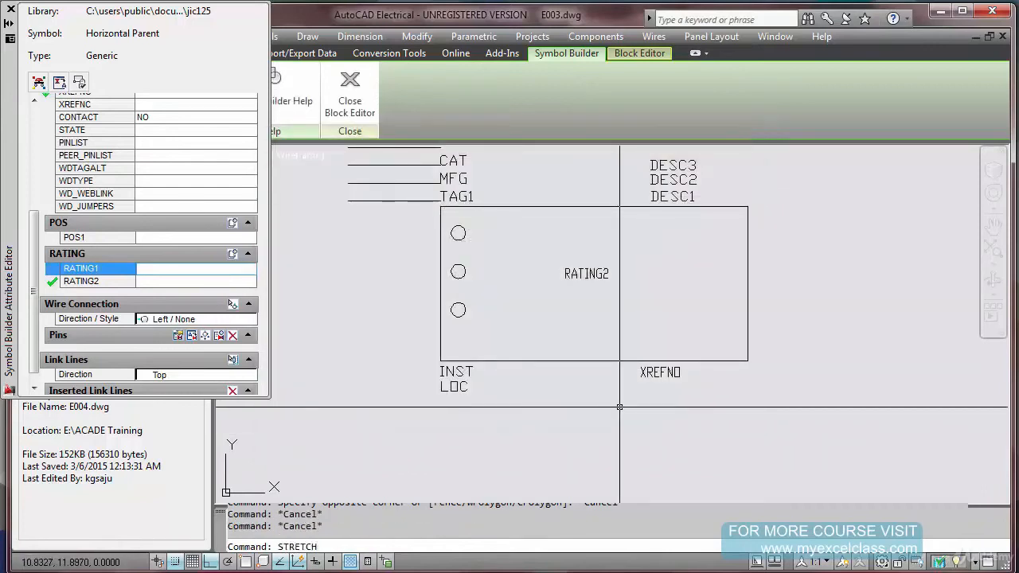
left_click(787, 443)
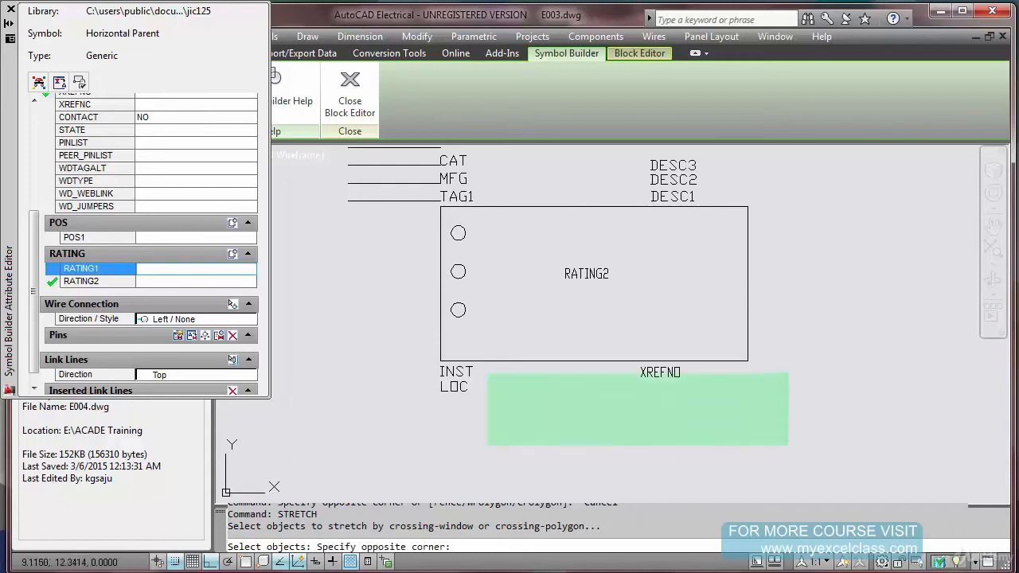
left_click(487, 374)
key("Return")
left_click(440, 361)
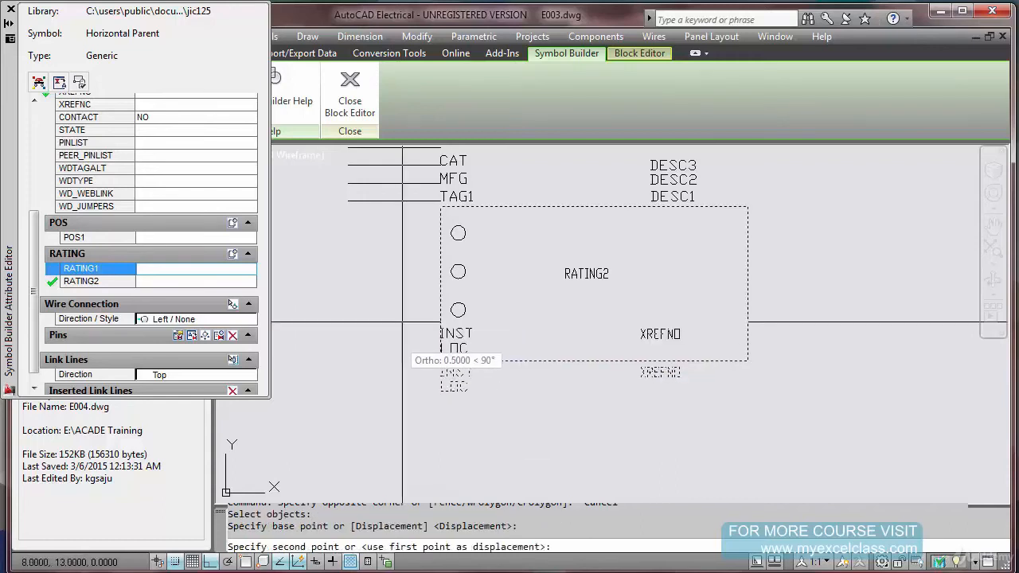
left_click(470, 321)
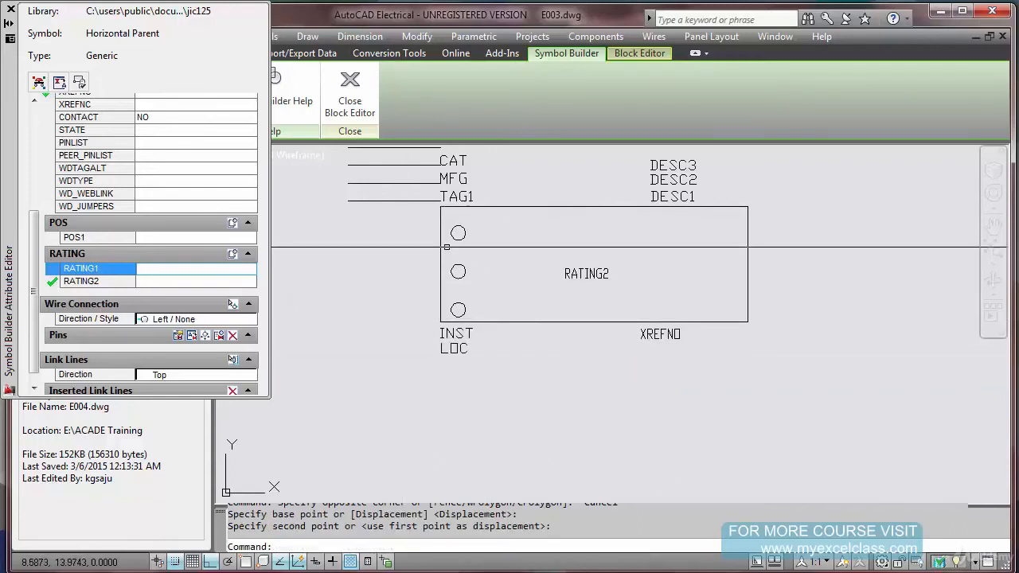
Draw three horizontal lines 0.5 long to the left of the rectangle, spaced 0.5 apart vertically, one for each circle
type("l")
key("Return")
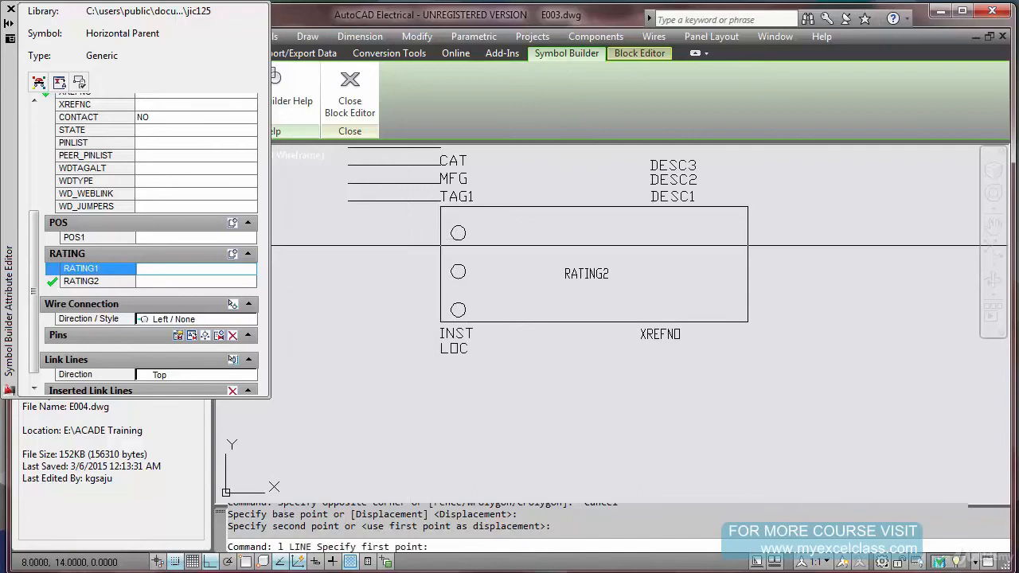
left_click(402, 247)
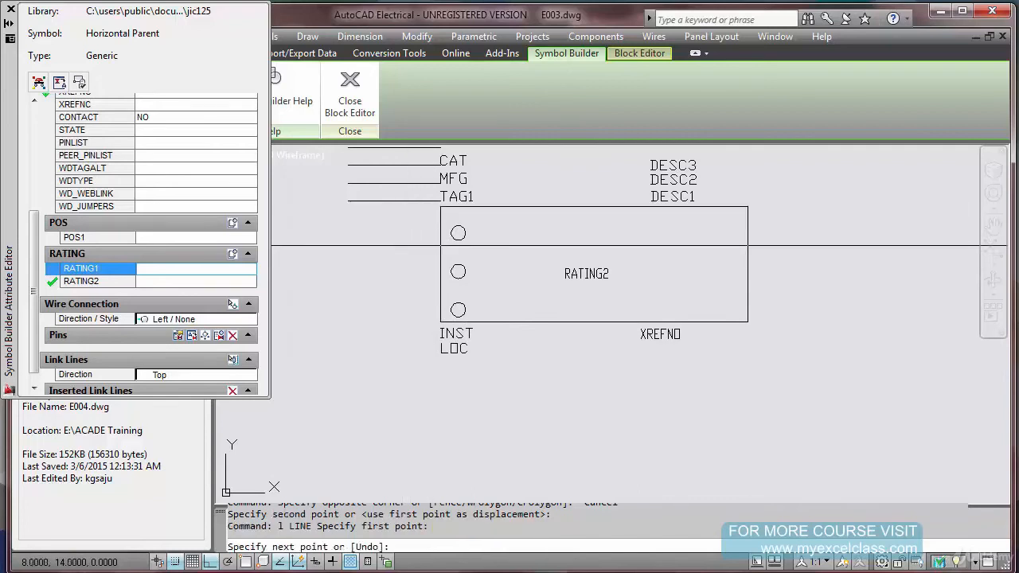
left_click(364, 246)
key("Escape")
key("Return")
left_click(402, 284)
left_click(364, 284)
key("Escape")
key("Return")
left_click(402, 321)
left_click(364, 322)
key("Escape")
type("st")
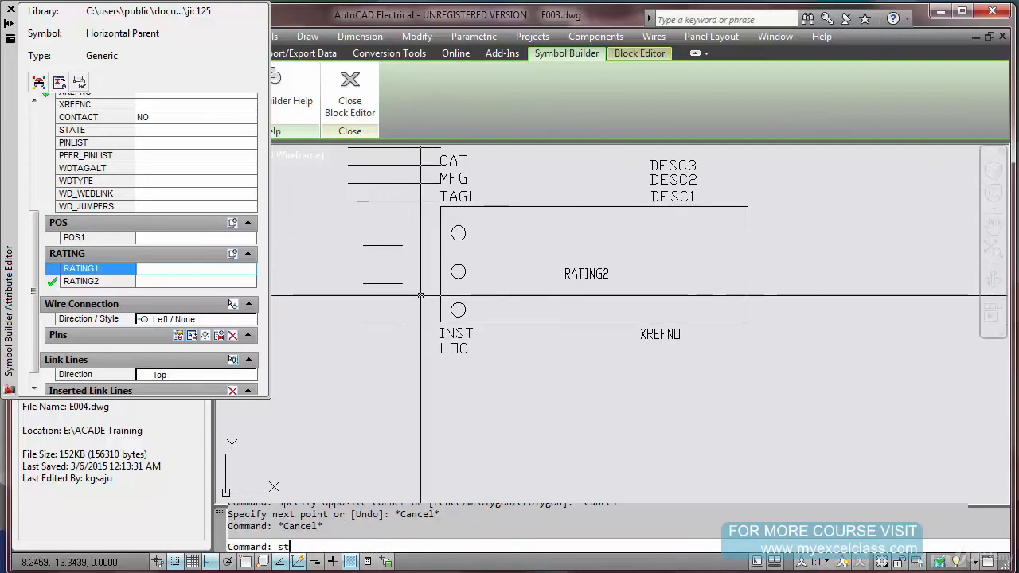
key("BackSpace")
key("BackSpace")
key("BackSpace")
key("BackSpace")
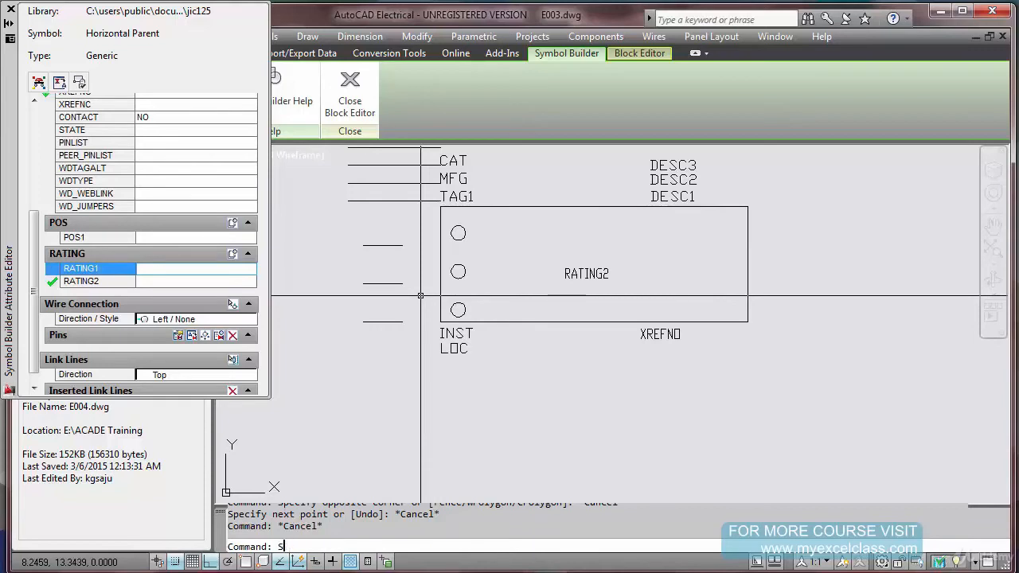
type("stre")
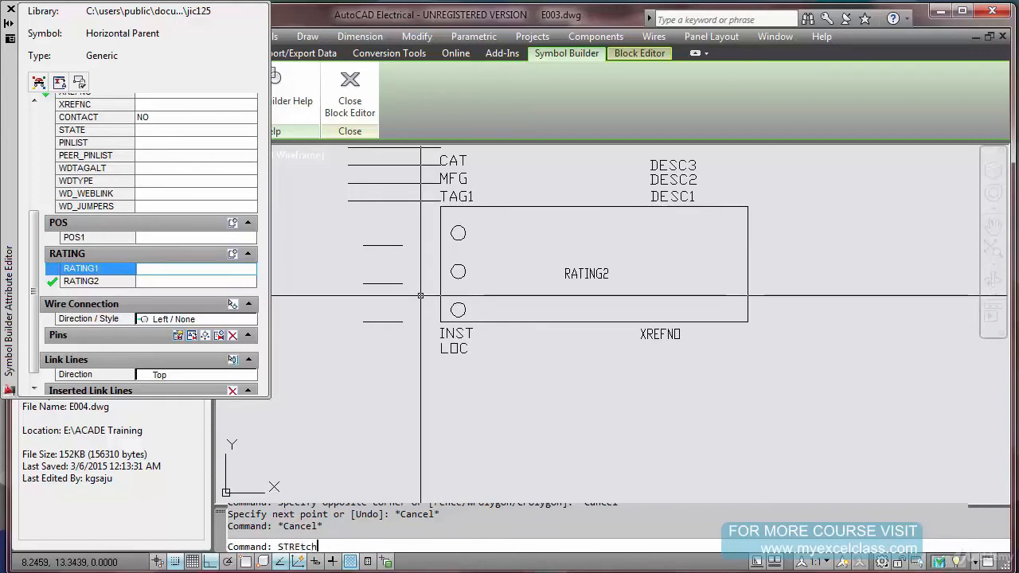
key("Return")
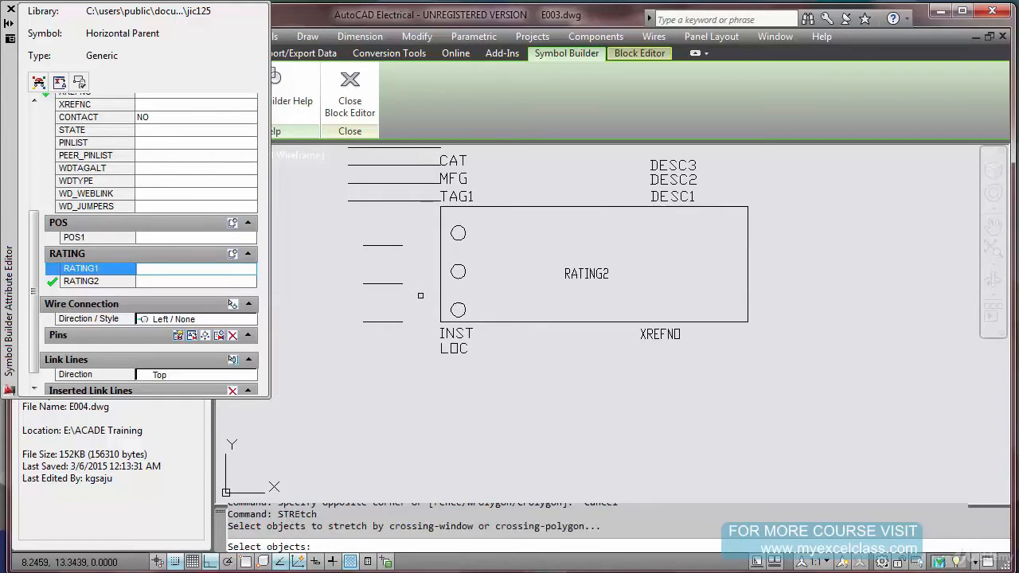
left_click(424, 224)
left_click(810, 388)
key("Return")
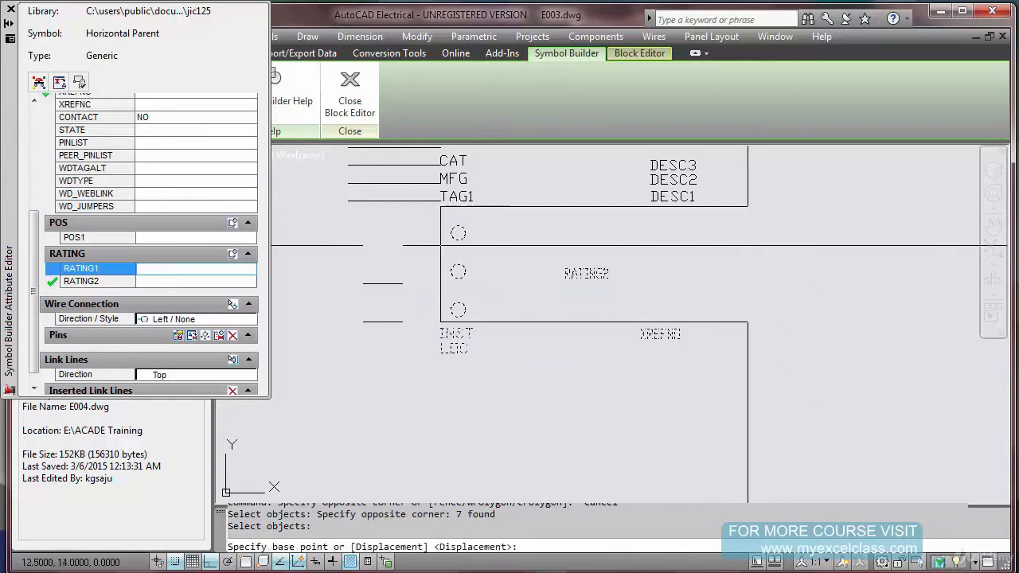
left_click(785, 246)
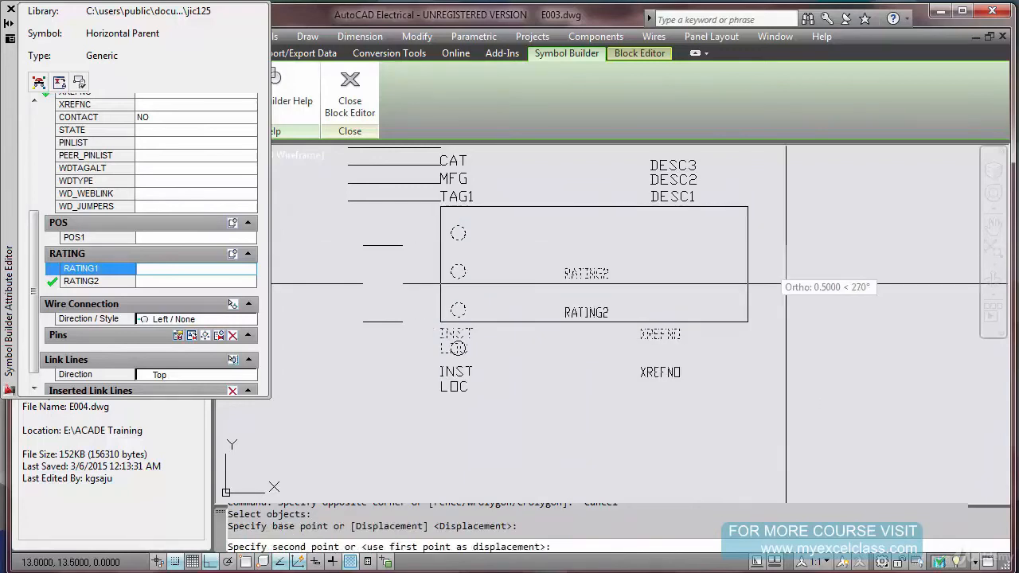
type("s")
key("Return")
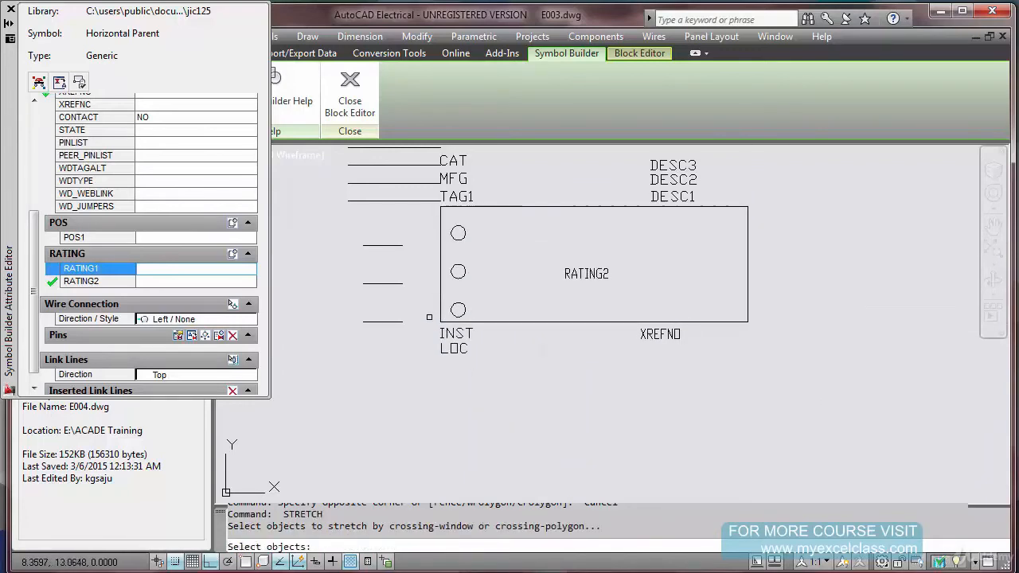
left_click(429, 317)
left_click(833, 429)
key("Return")
left_click(824, 412)
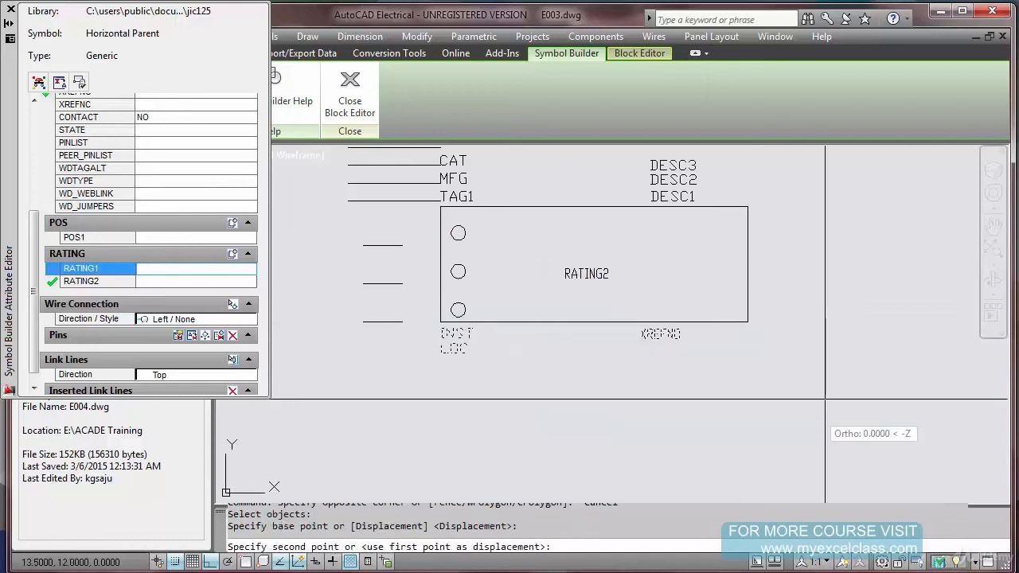
left_click(824, 413)
Stretch the rectangle's lower edge down by 0.5 together with the INST, LOC and XREFNO attributes
key("Return")
left_click(820, 412)
left_click(421, 320)
key("Return")
left_click(440, 322)
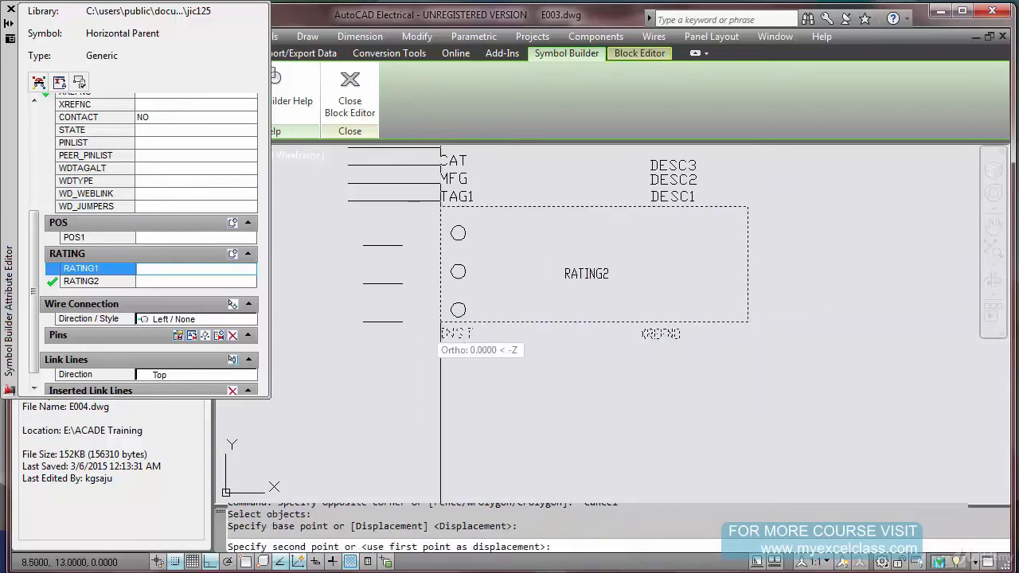
left_click(440, 361)
Shift the lowest circle straight down by 0.5 with Stretch
key("Return")
left_click(511, 299)
left_click(442, 337)
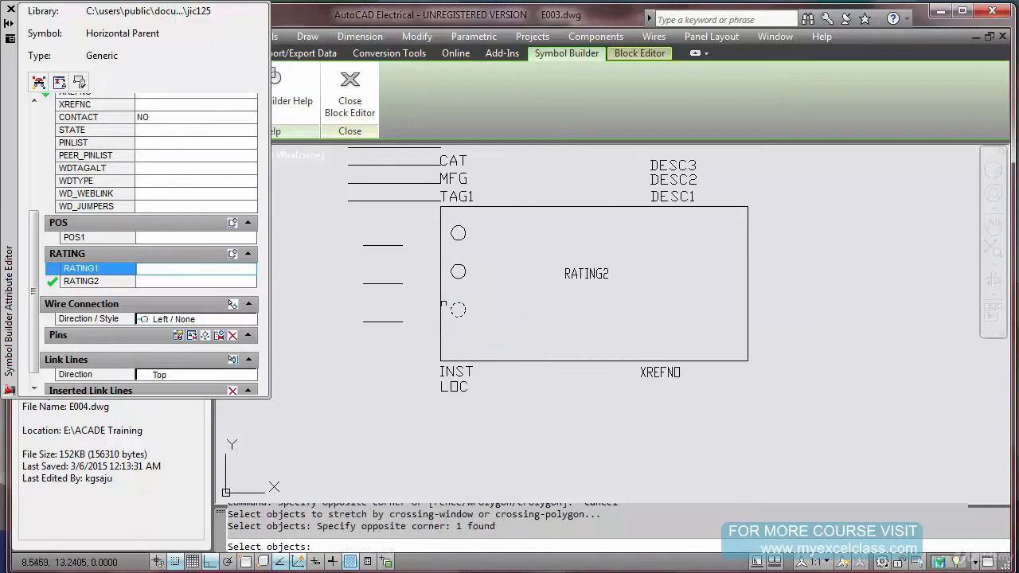
key("Return")
left_click(517, 322)
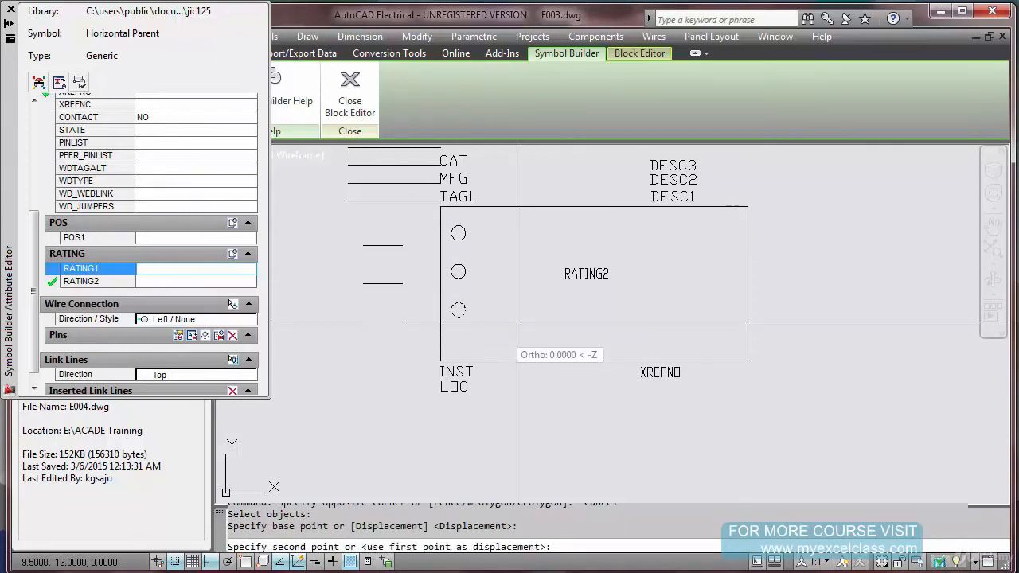
left_click(517, 361)
key("Return")
left_click(506, 298)
left_click(432, 263)
key("Return")
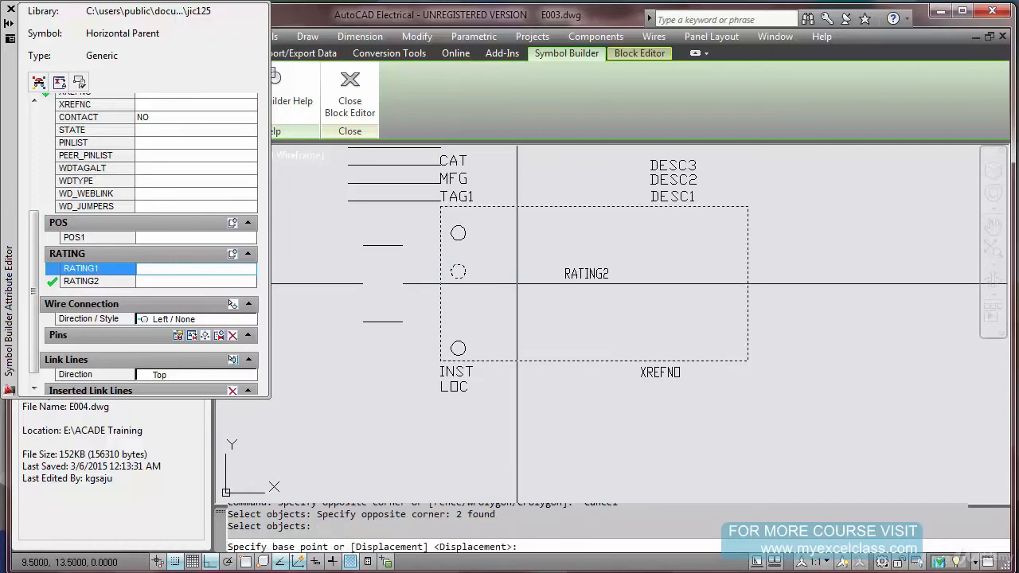
key("Escape")
Move the middle circle slightly straight down with grid snap switched off
type("m")
key("Return")
left_click(458, 273)
key("Return")
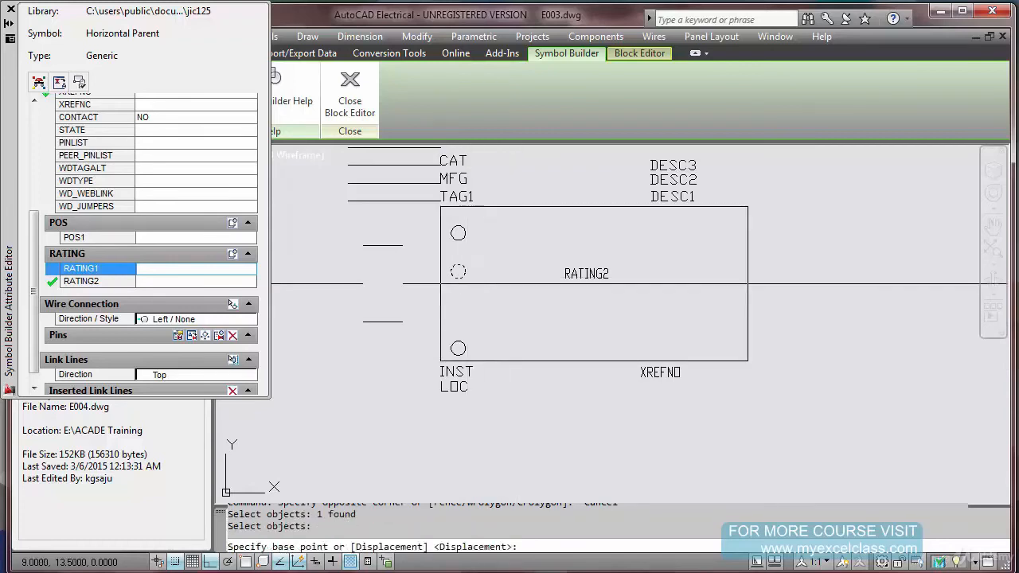
left_click(478, 283)
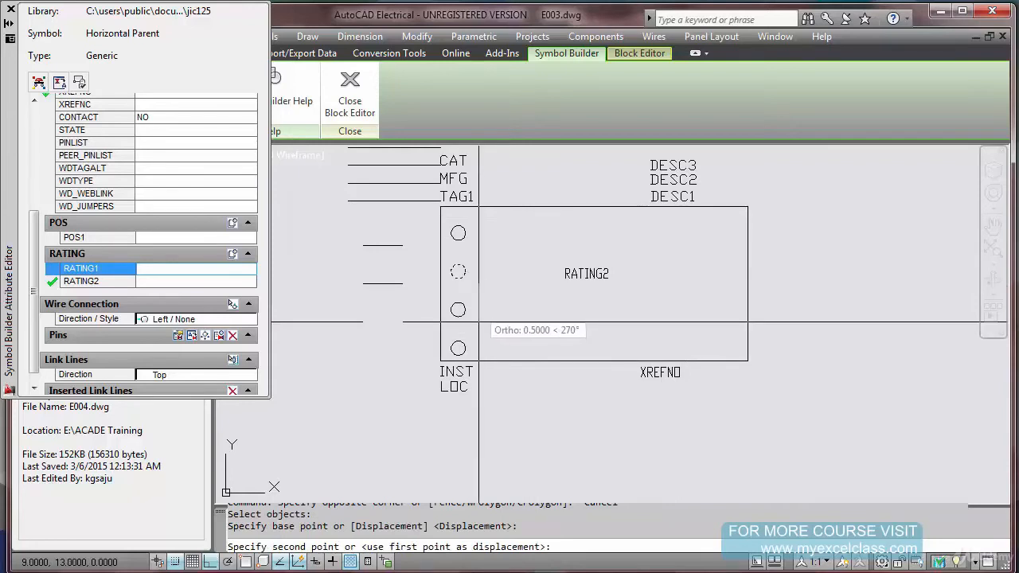
left_click(175, 561)
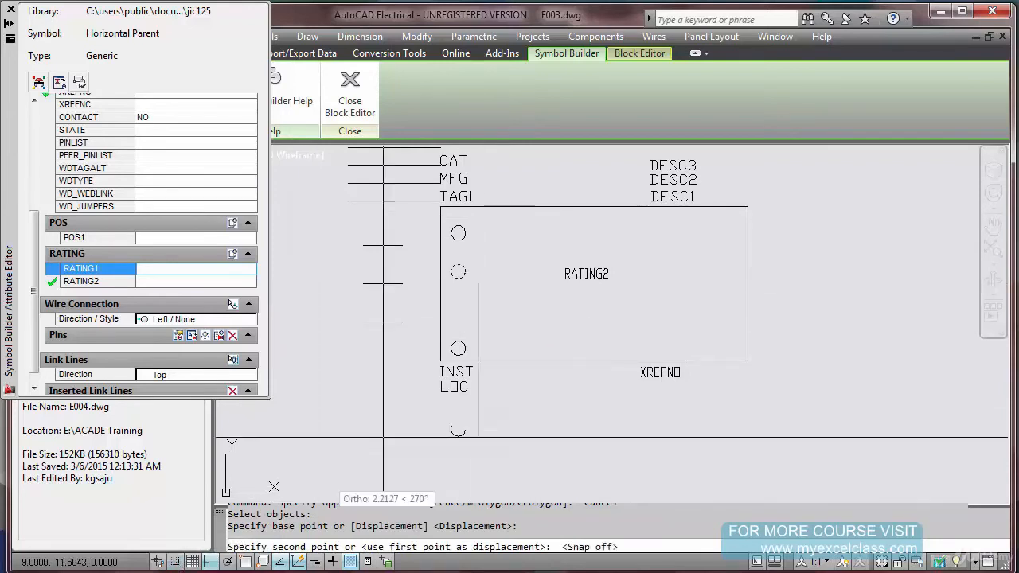
left_click(469, 298)
Erase the middle and lowest circles inside the rectangle, keeping only the uppermost one
type("e")
key("Return")
left_click(476, 286)
left_click(452, 351)
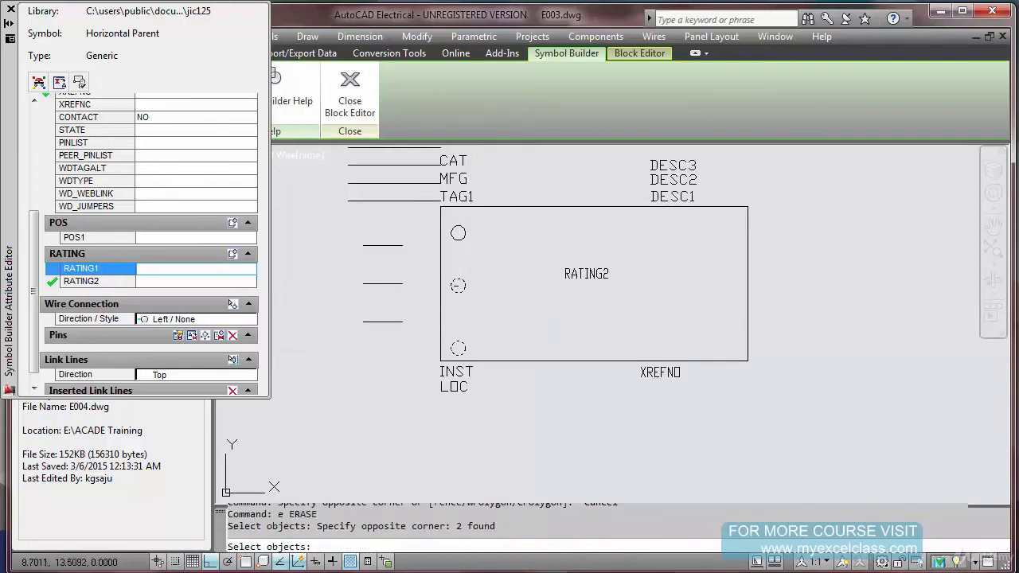
key("Return")
With grid snap on, copy the remaining circle straight down twice, at distances of 0.5 and 1.0
type("co")
key("Return")
left_click(475, 234)
left_click(447, 224)
key("Return")
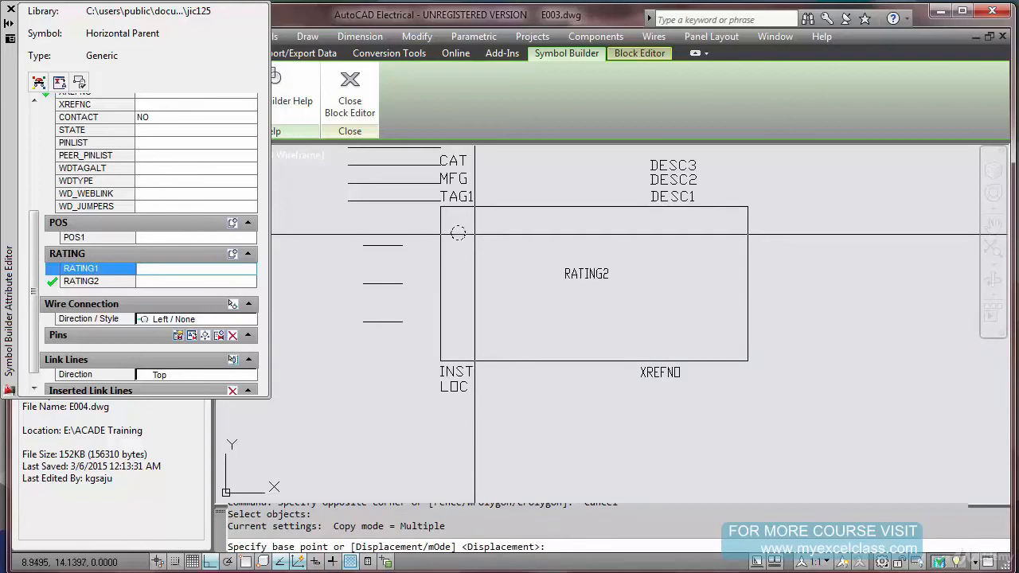
left_click(175, 561)
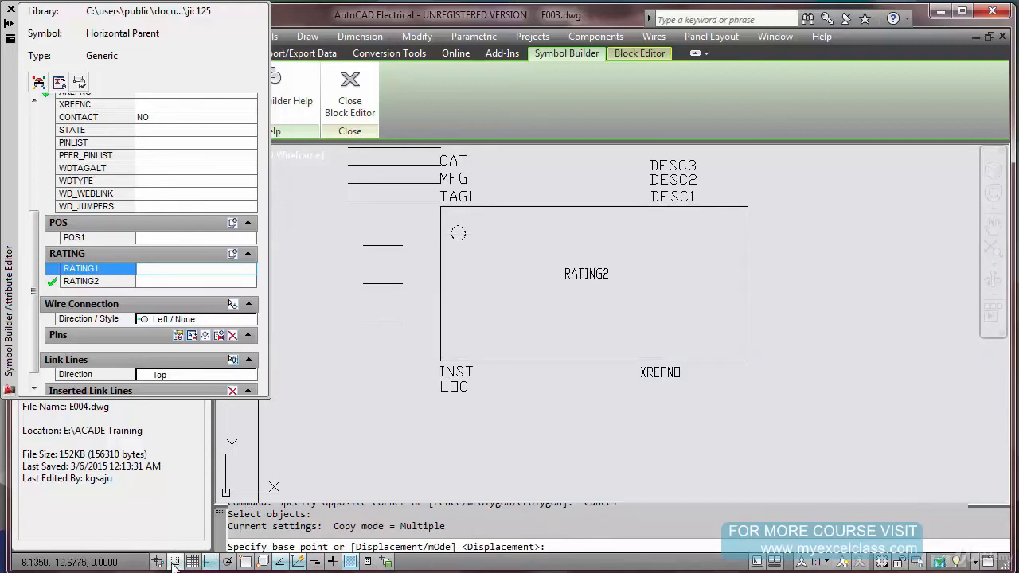
left_click(517, 246)
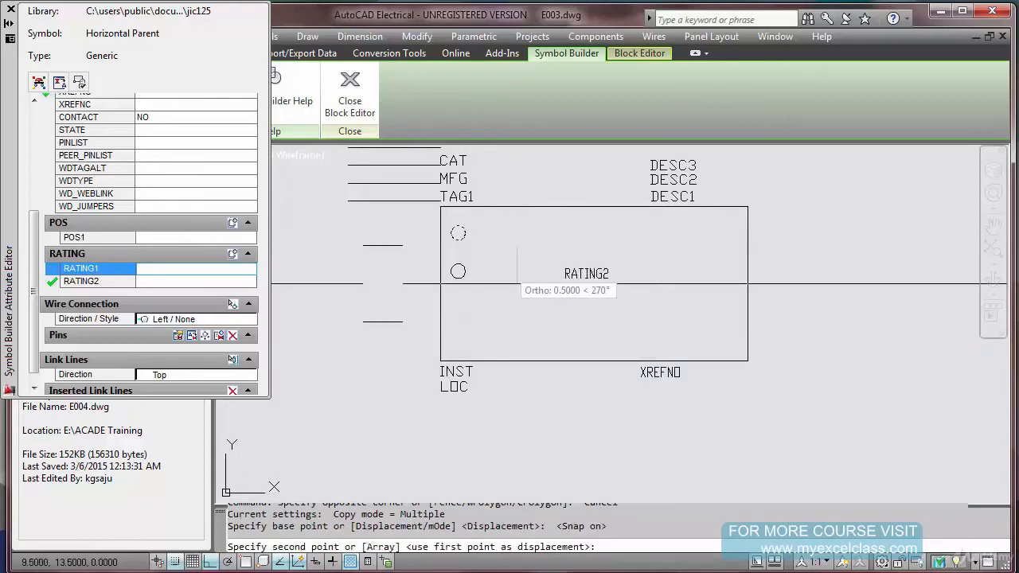
left_click(518, 283)
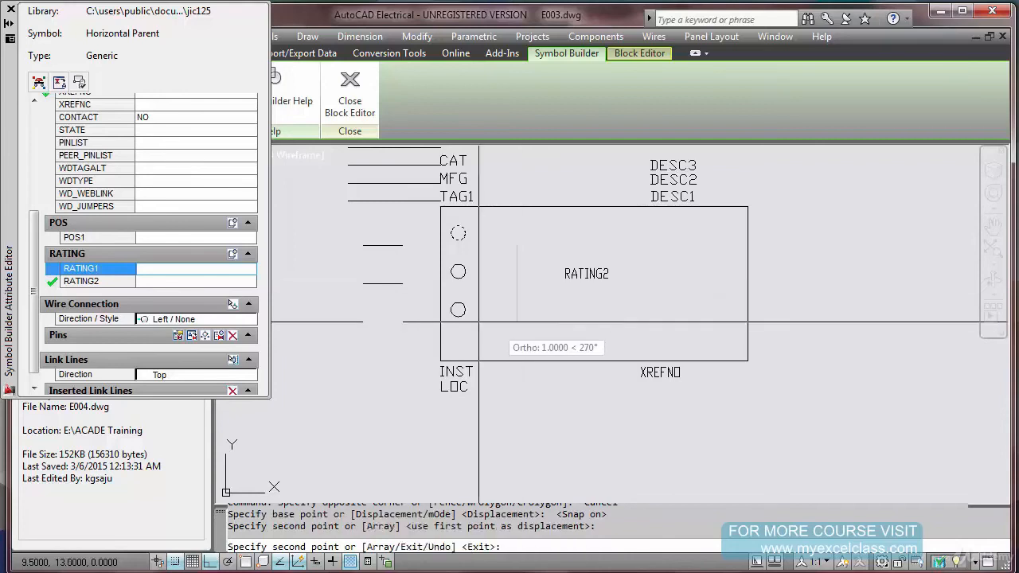
key("Escape")
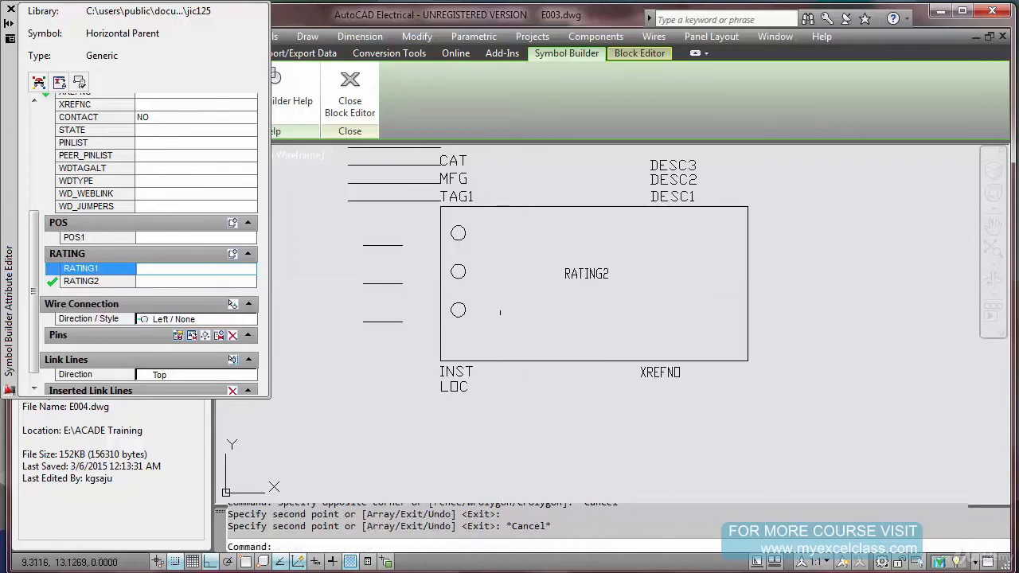
key("Escape")
With grid snap off, stretch the rectangle's lower edge up by about 0.3 together with the INST, LOC and XREFNO attributes
type("STR")
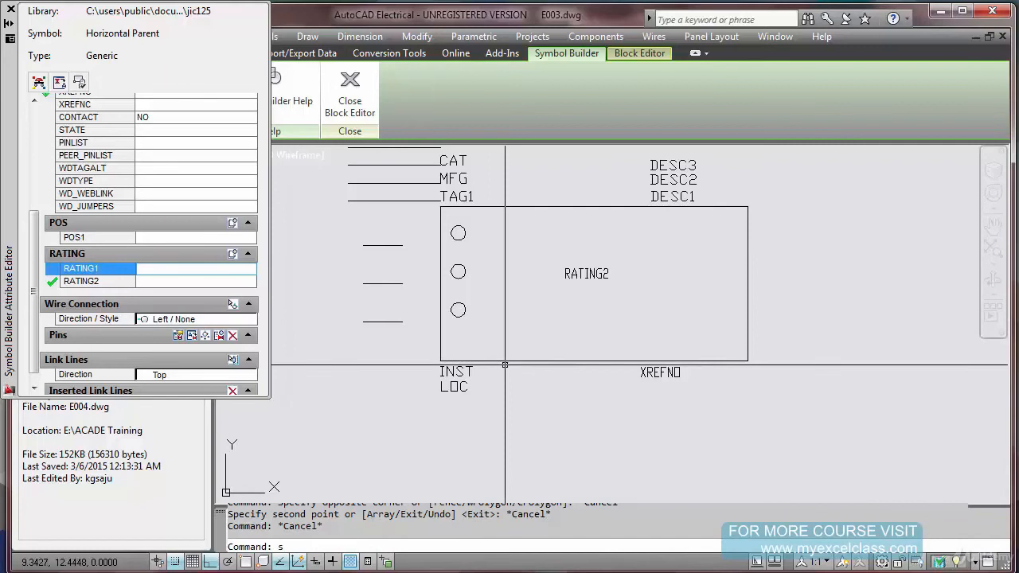
key("Return")
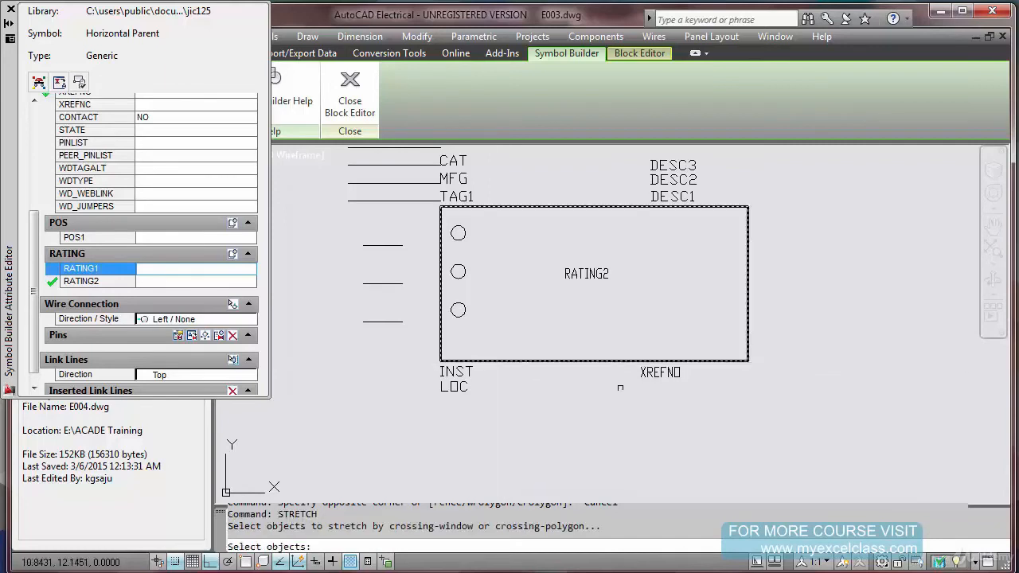
left_click(805, 410)
left_click(393, 347)
key("Return")
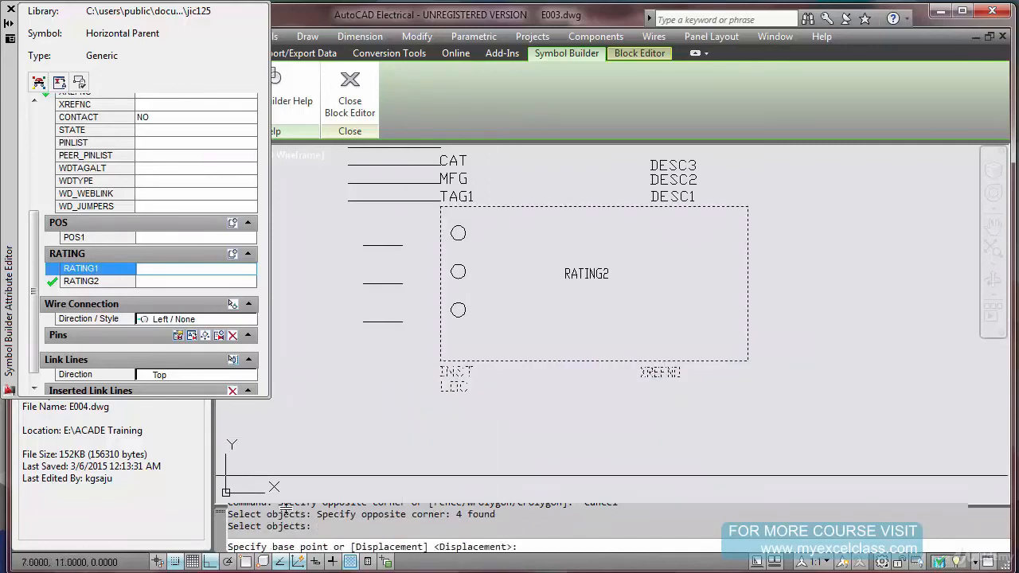
left_click(190, 562)
left_click(381, 400)
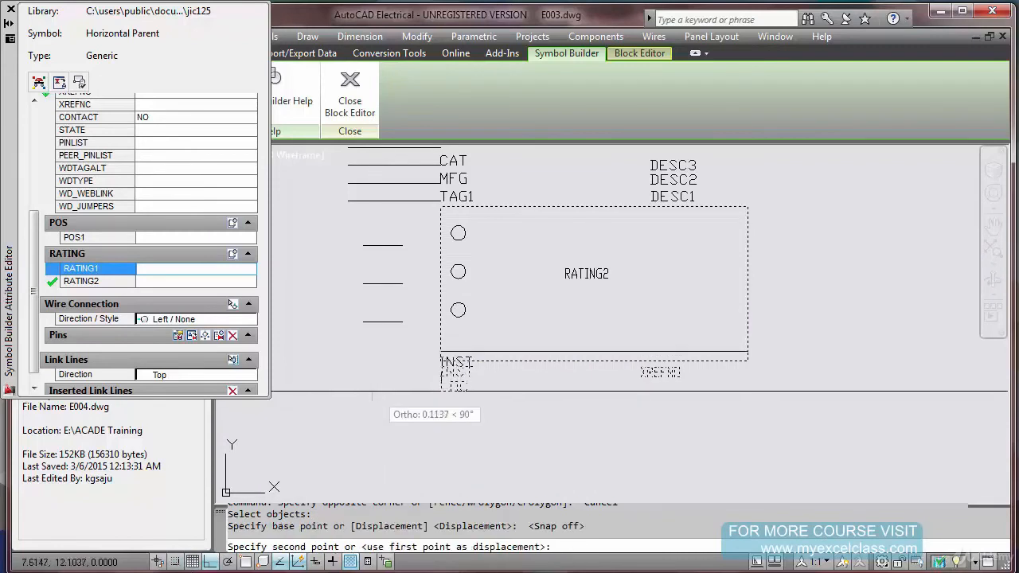
left_click(389, 377)
key("Escape")
Erase the three short horizontal lines to the left of the circles
type("e")
key("space")
left_click(410, 230)
left_click(370, 349)
key("space")
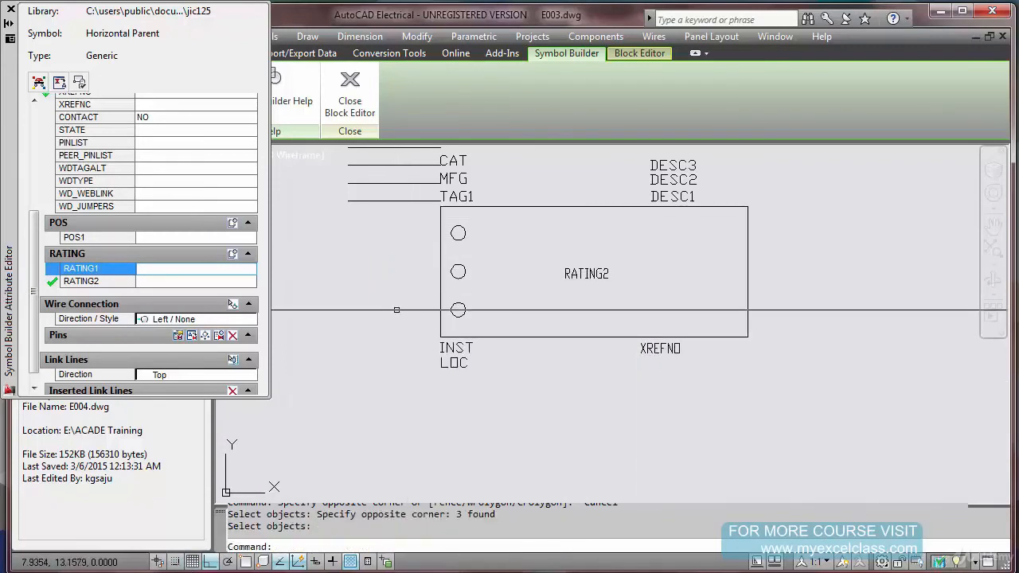
Erase the remaining horizontal lines to the left of the CAT, MFG and TAG1 attributes
scroll(389, 300, "down", 2)
type("e")
key("space")
left_click(403, 182)
left_click(382, 252)
key("space")
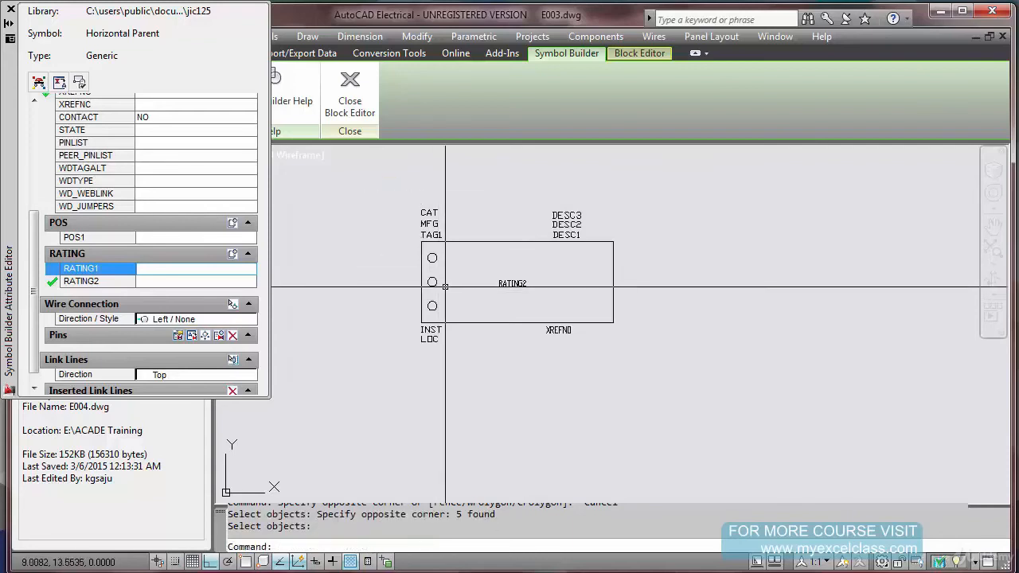
Mirror the uppermost and lowest circles about the rectangle's vertical midline, keeping the source circles
type("mi")
key("space")
left_click(433, 257)
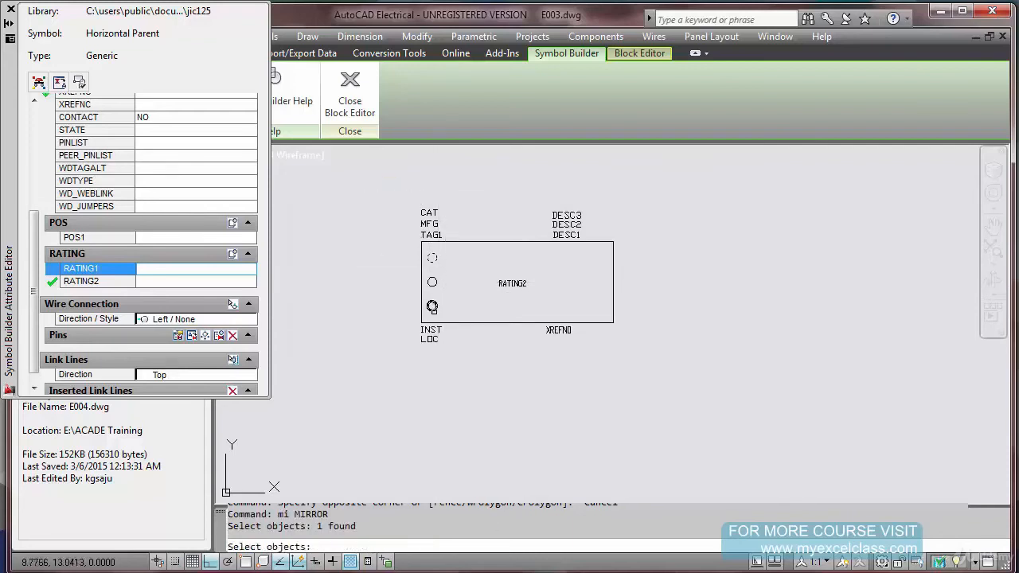
left_click(432, 306)
key("space")
type("mid")
key("space")
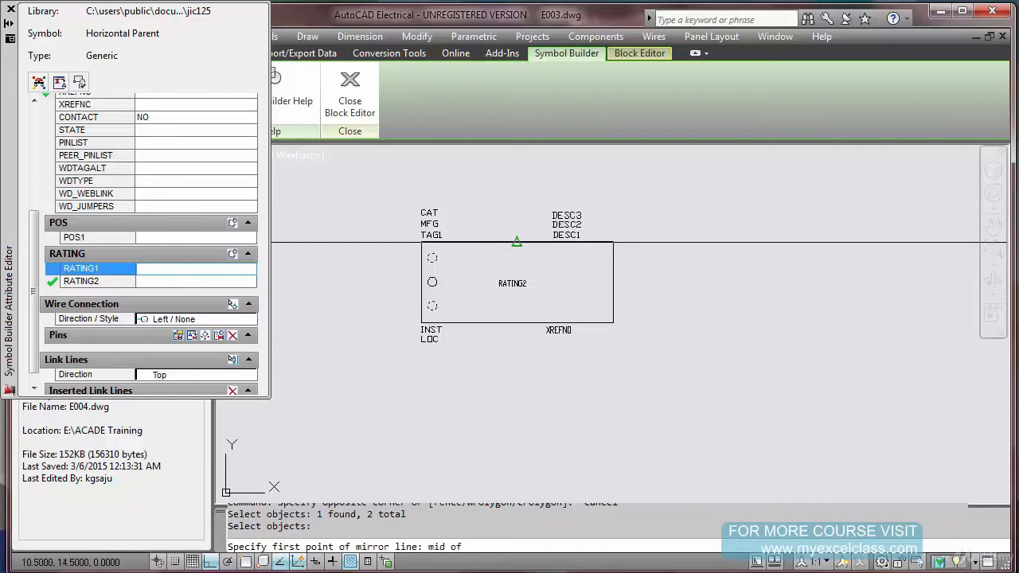
left_click(516, 242)
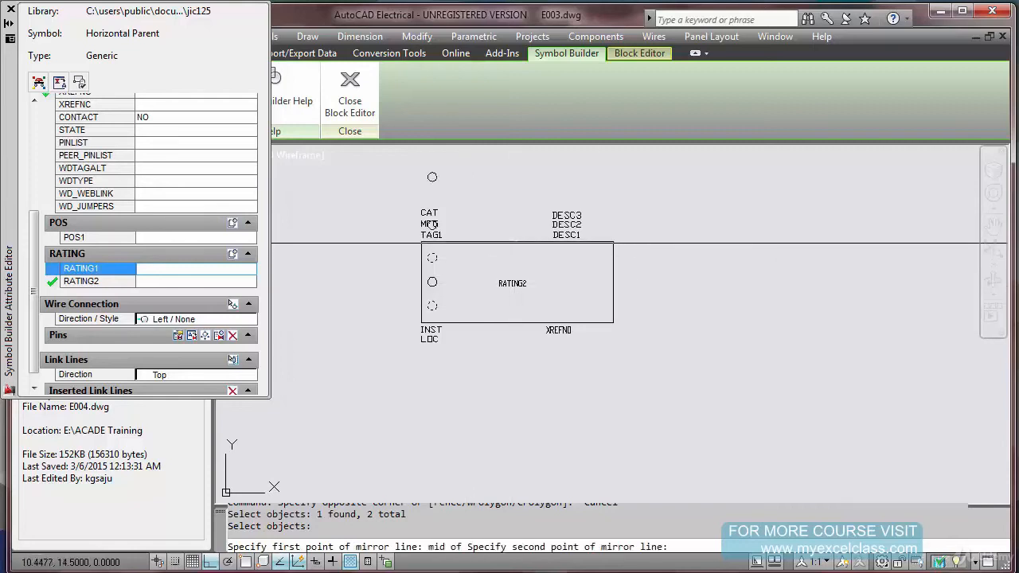
left_click(507, 297)
right_click(507, 296)
left_click(535, 310)
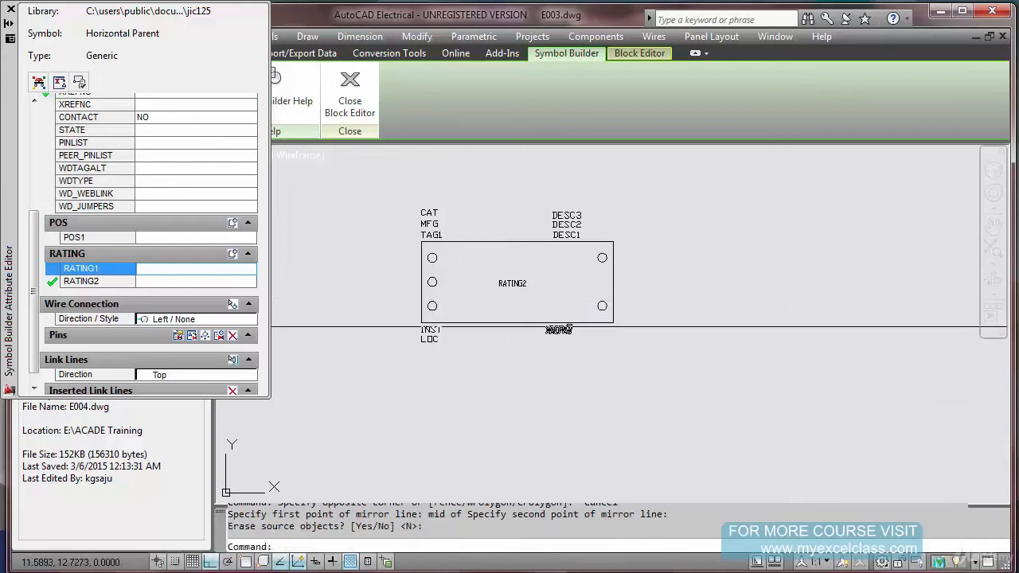
Turn on object snap with the Quadrant mode in the drafting settings
scroll(509, 305, "up", 2)
middle_click_drag(510, 293, 614, 300)
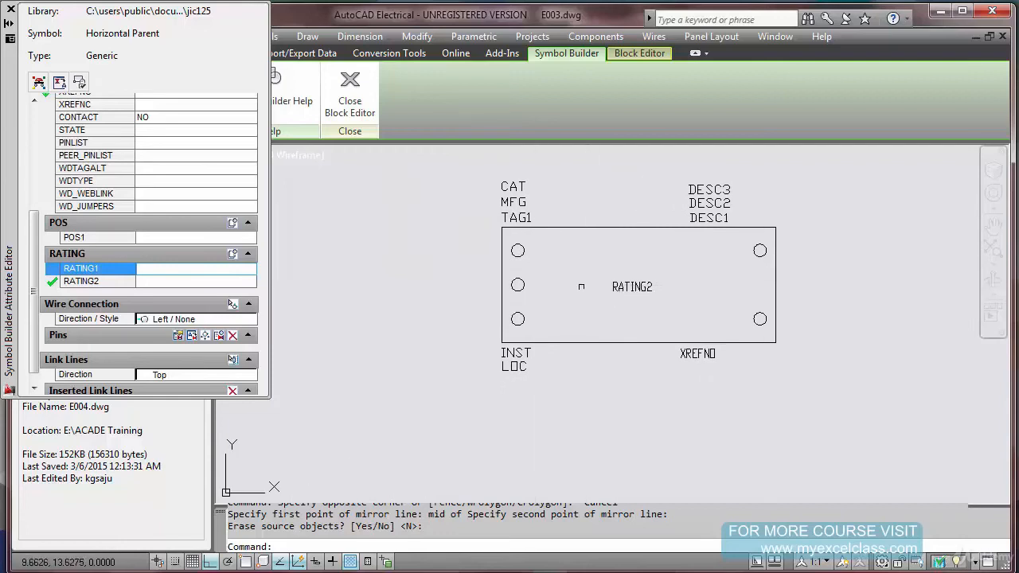
scroll(531, 269, "up", 2)
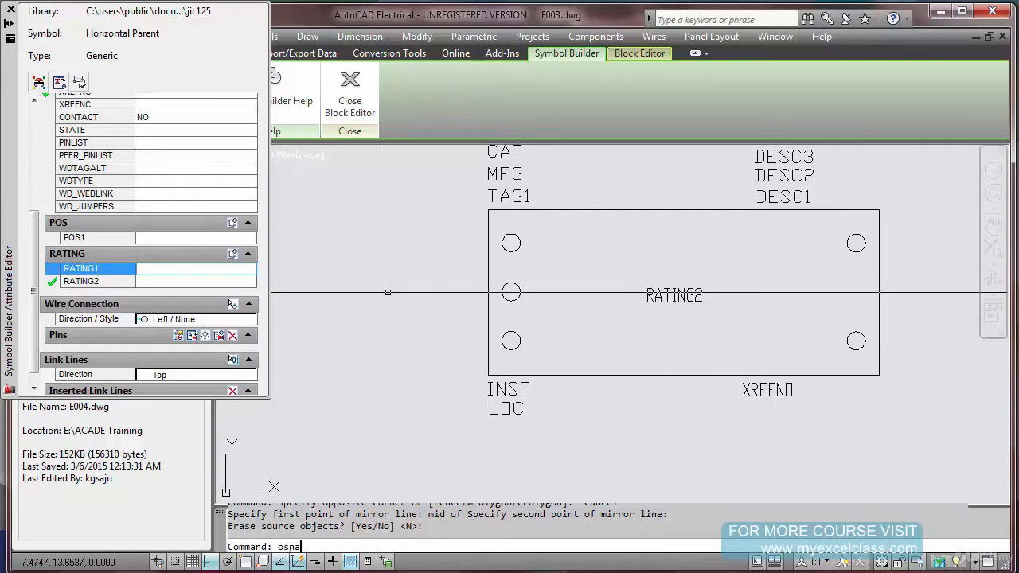
key("Return")
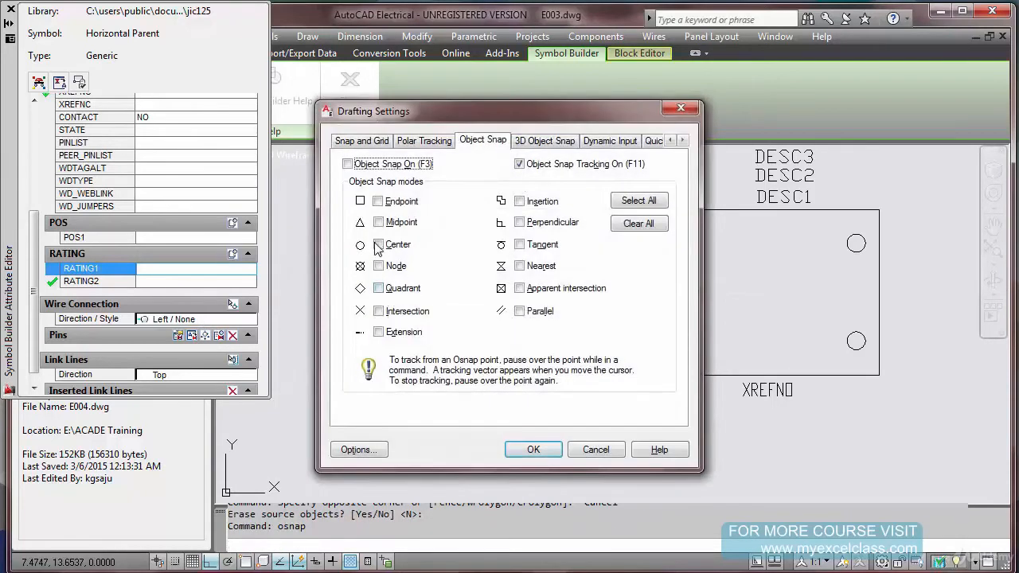
left_click(382, 293)
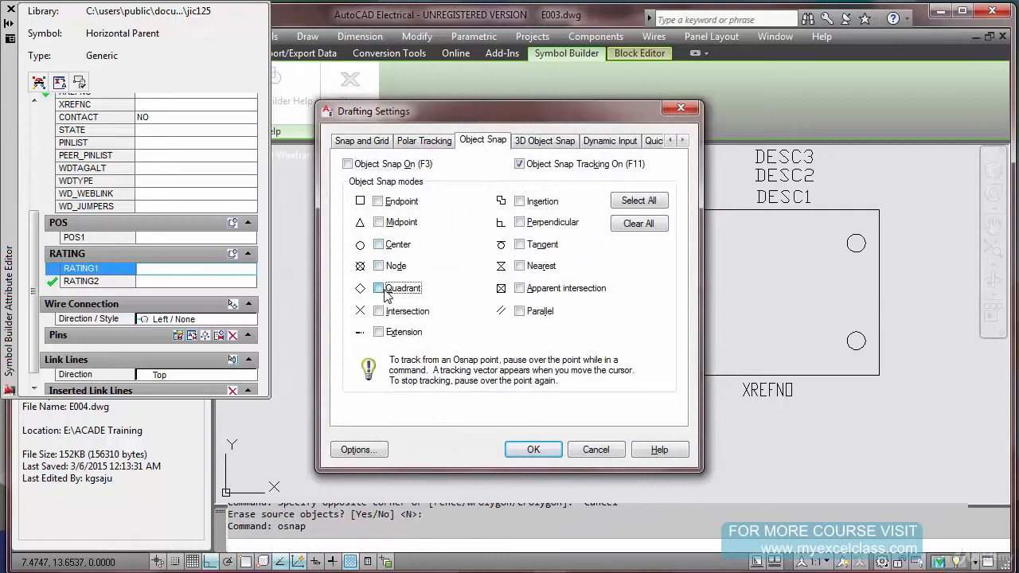
left_click(358, 165)
left_click(533, 450)
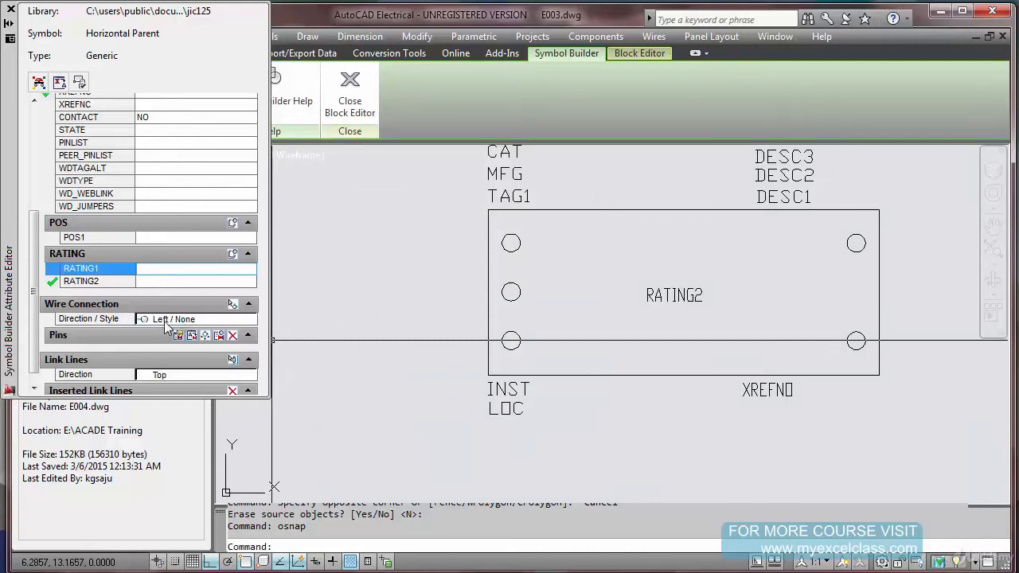
Insert Left / None wire connections at the left quadrants of the three circles along the rectangle's left side
left_click(232, 304)
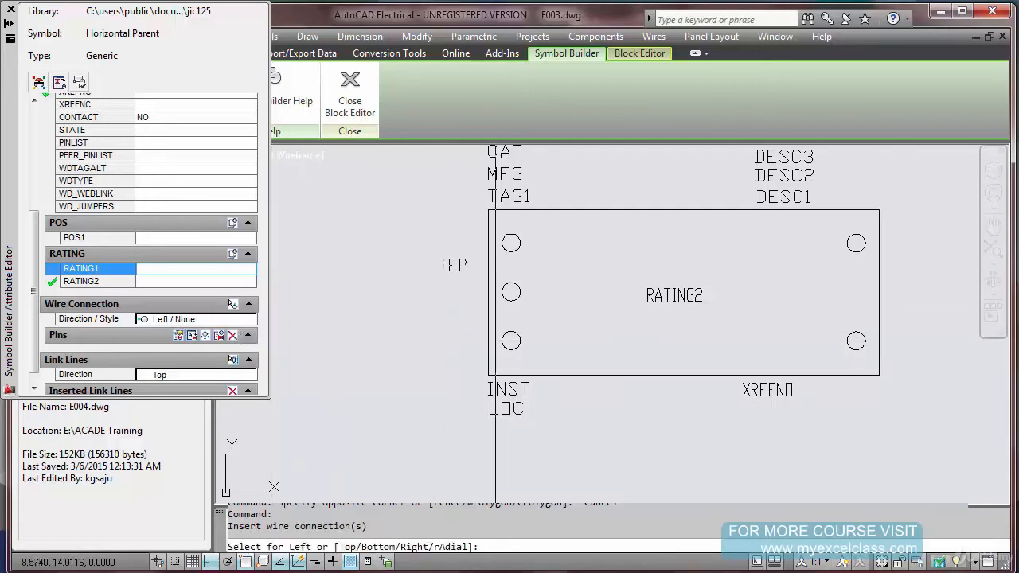
left_click(502, 243)
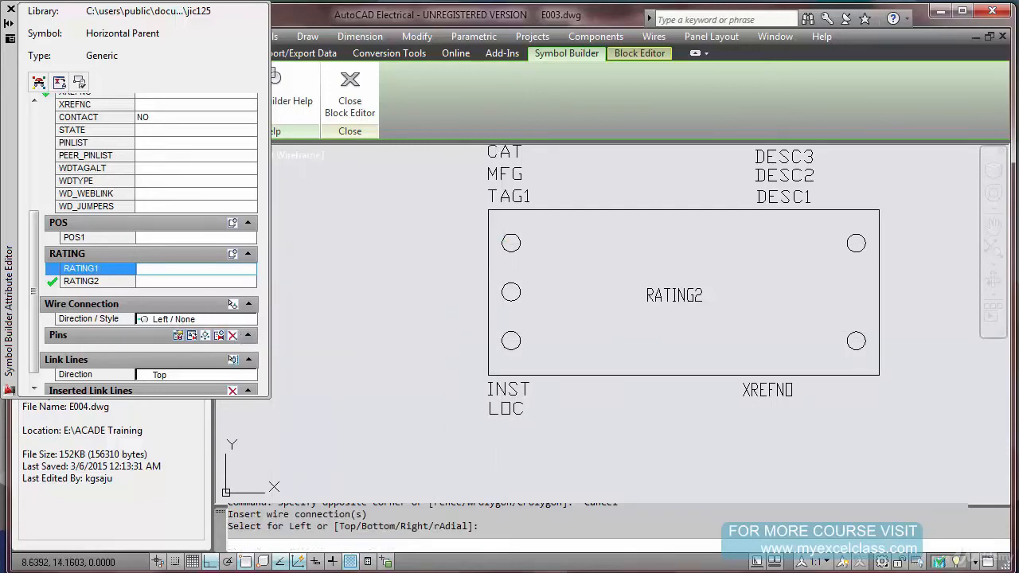
left_click(502, 292)
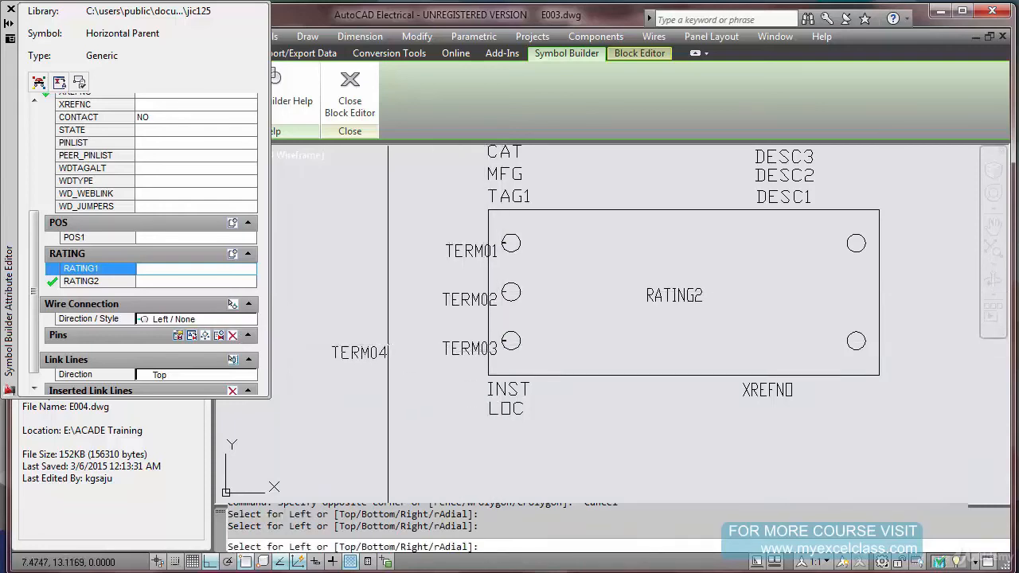
key("Escape")
Insert Right / None wire connections at the right quadrants of the two circles along the rectangle's right side
scroll(131, 340, "down", 3)
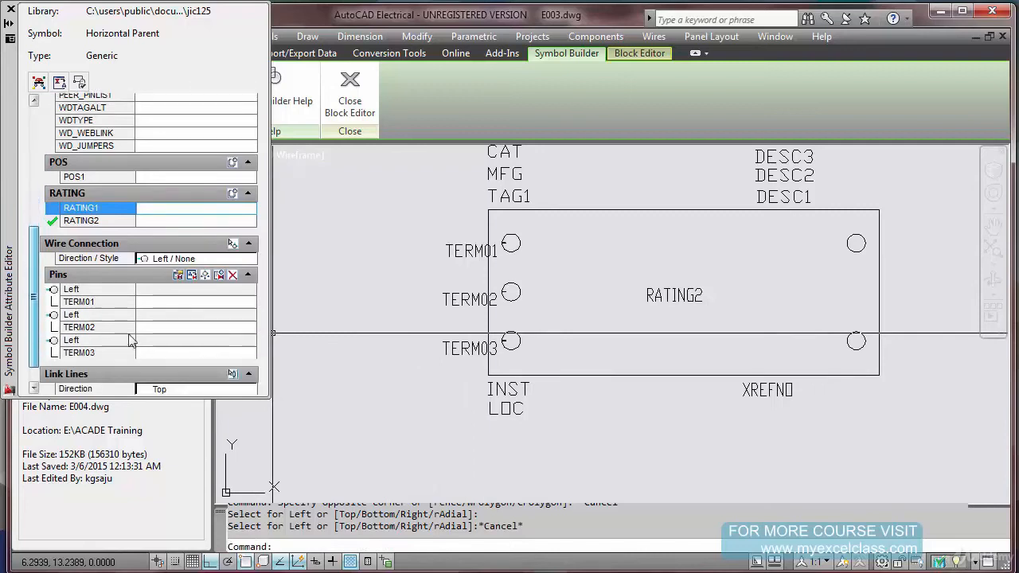
left_click(248, 243)
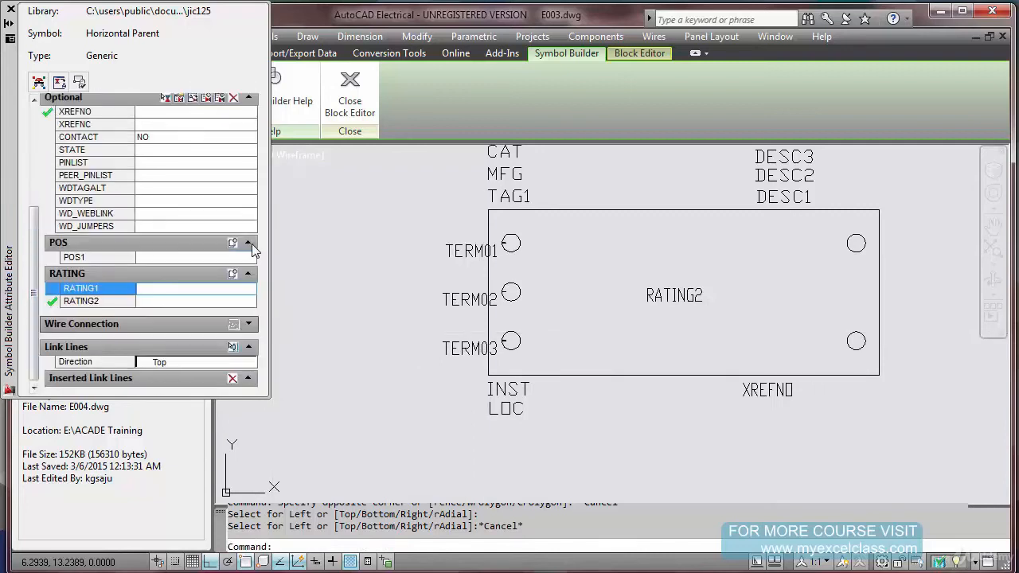
left_click(249, 325)
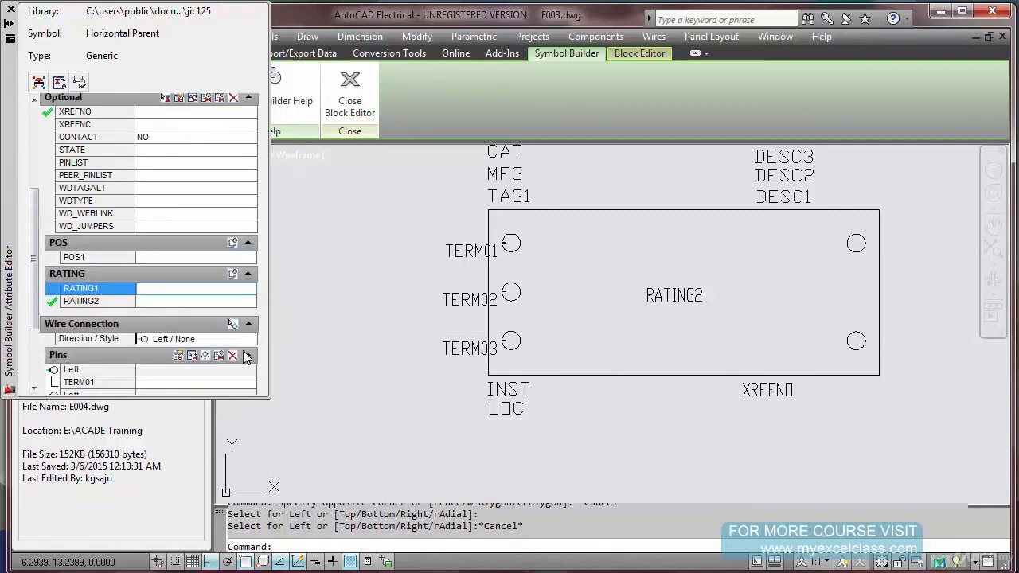
scroll(101, 277, "down", 5)
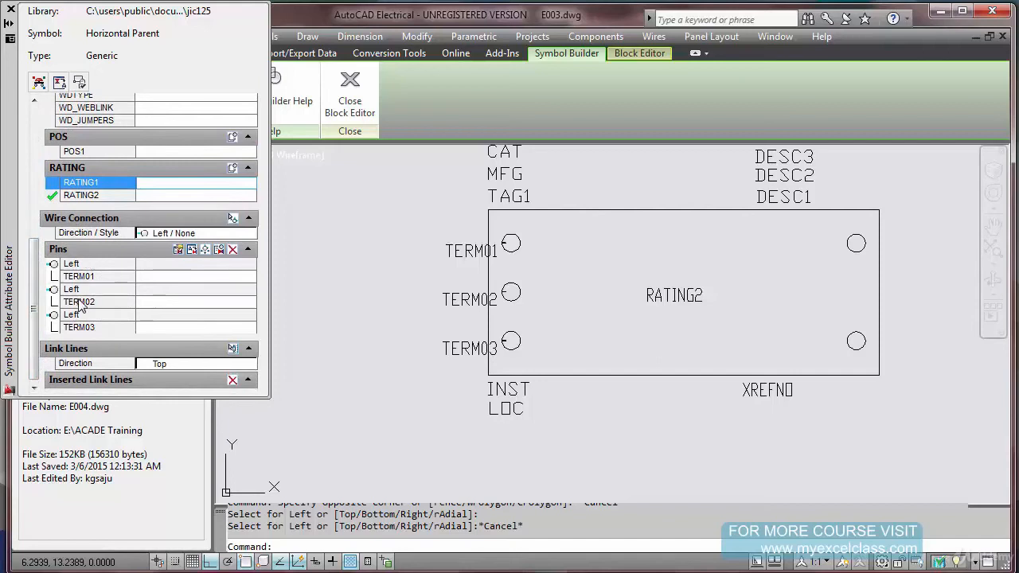
left_click(217, 233)
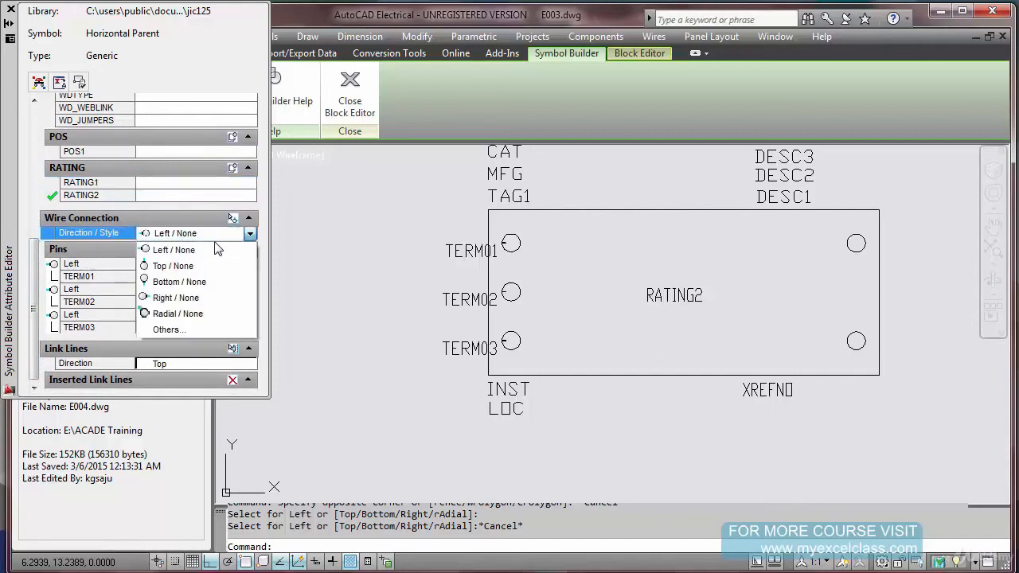
left_click(209, 296)
left_click(232, 217)
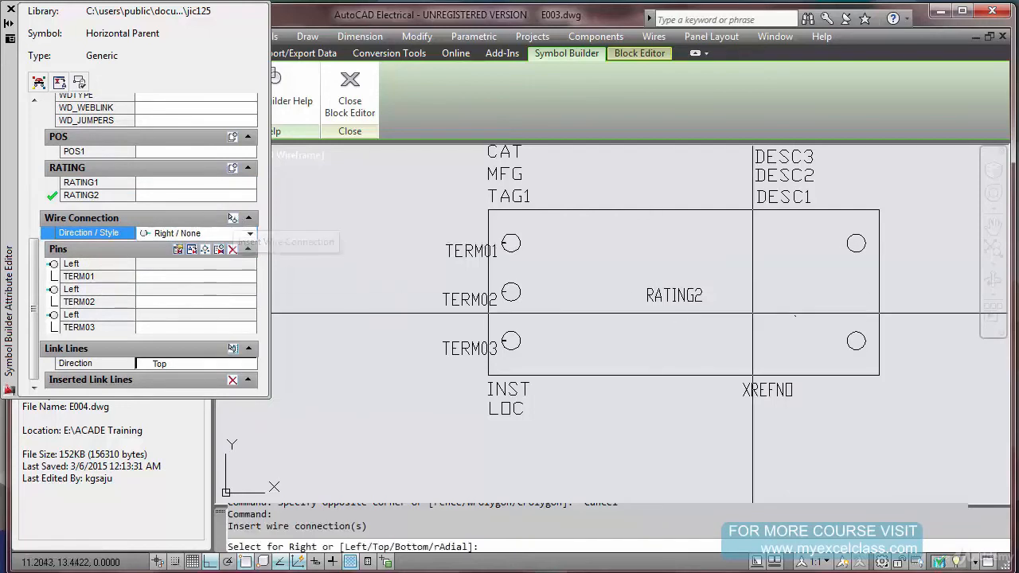
left_click(857, 249)
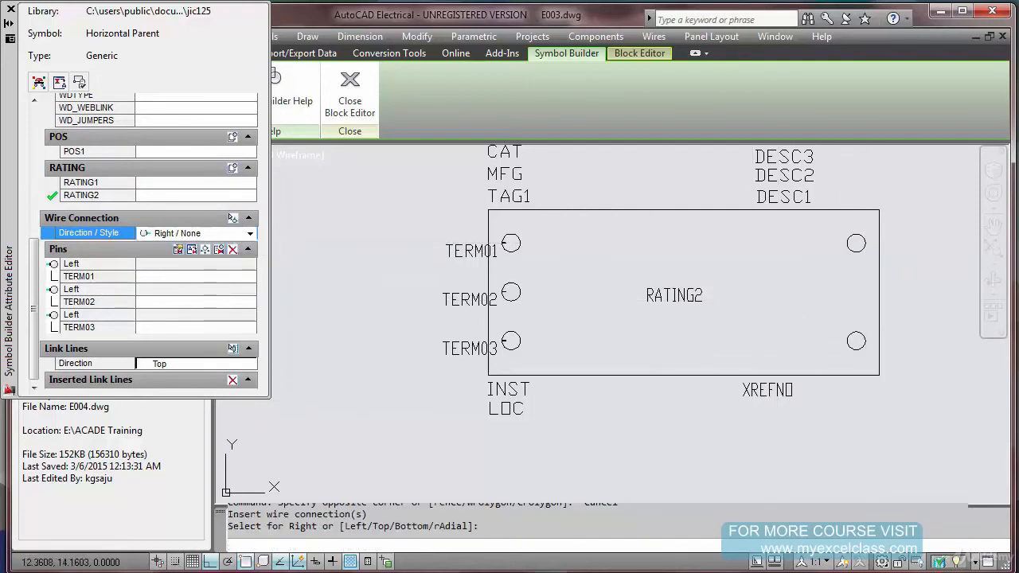
left_click(857, 341)
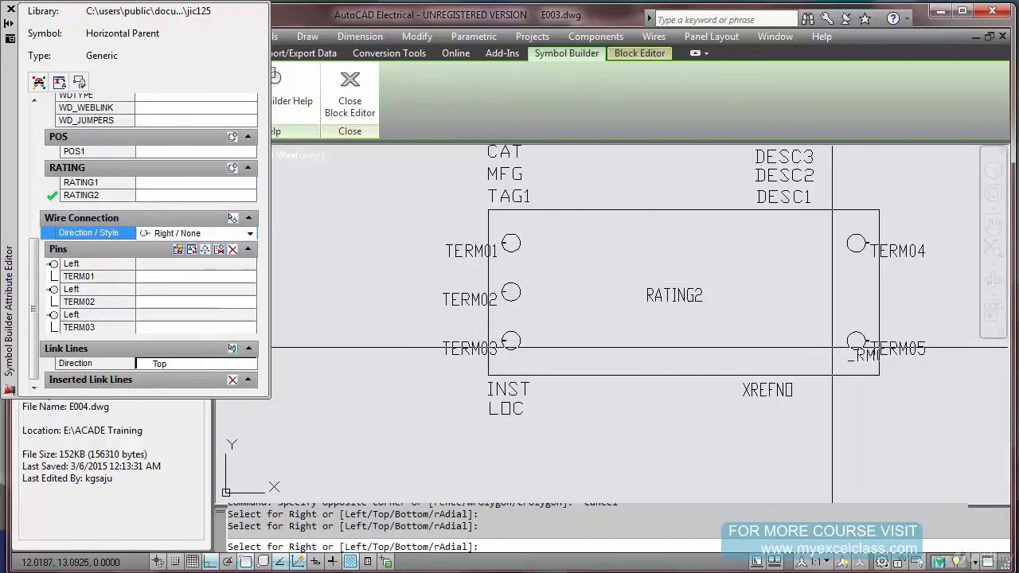
key("Escape")
Close the Symbol Builder Attribute Editor and start closing the Block Editor to reach the symbol's save settings
scroll(703, 296, "down", 2)
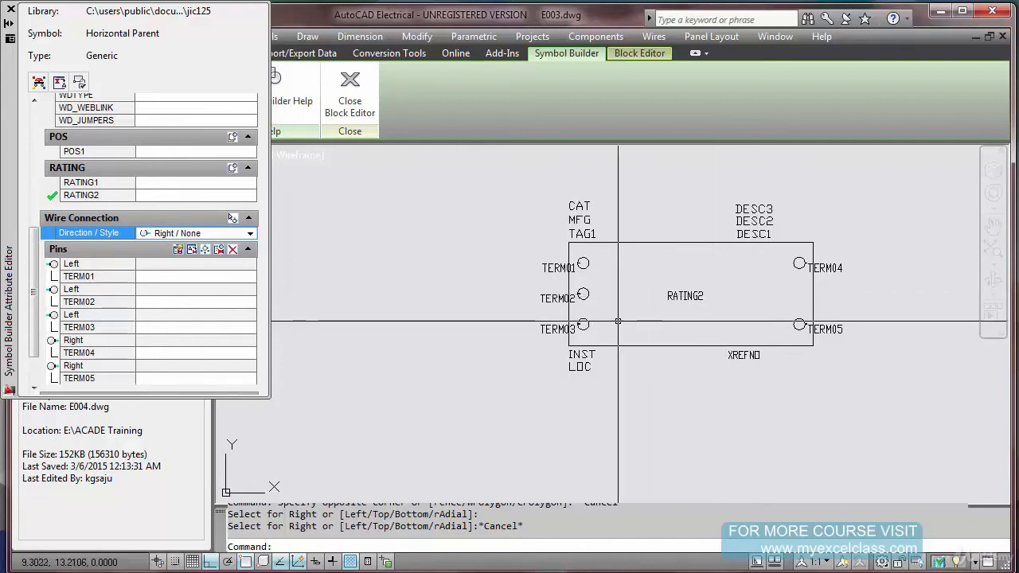
scroll(715, 294, "up", 2)
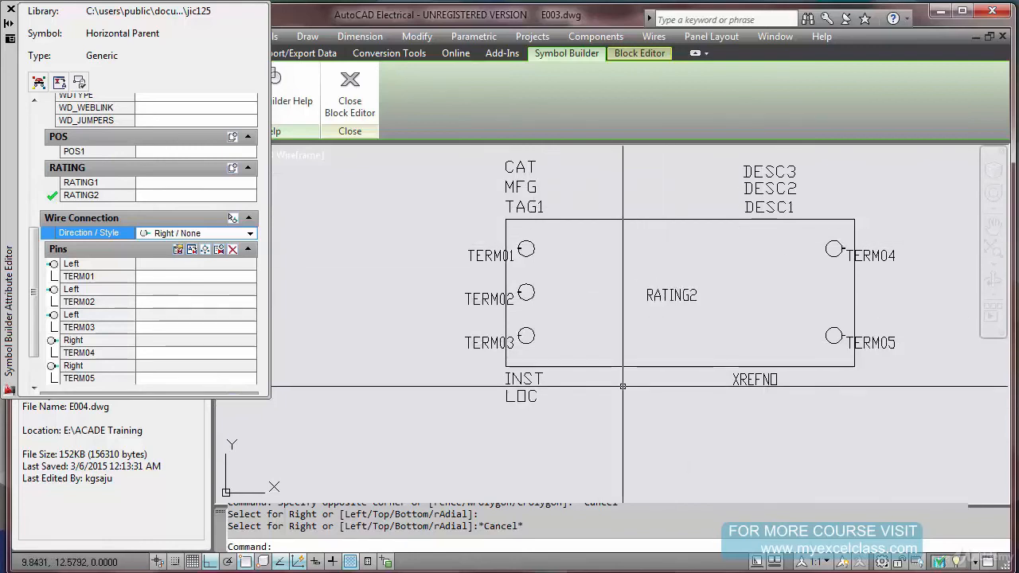
scroll(622, 386, "down", 2)
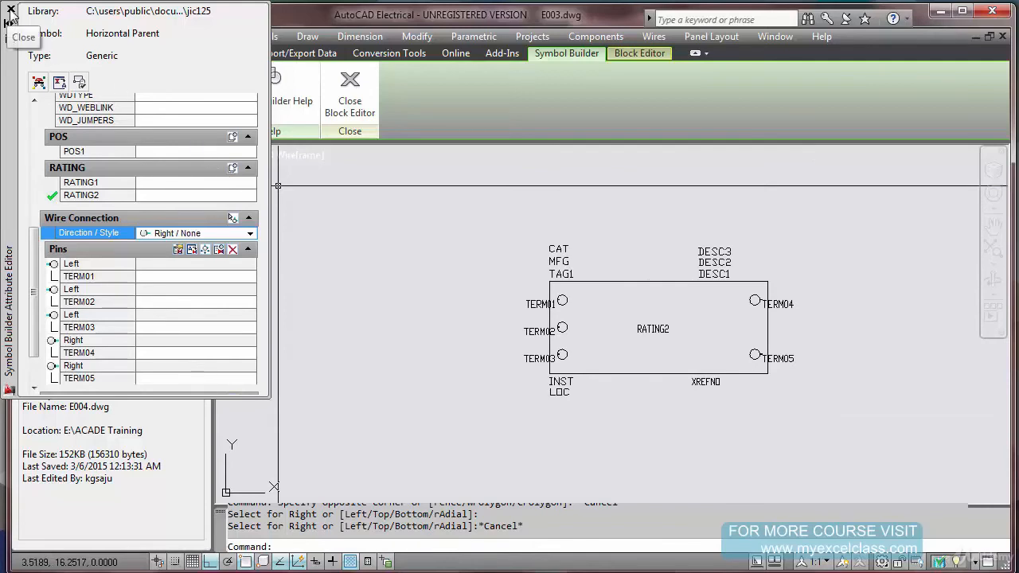
left_click(11, 11)
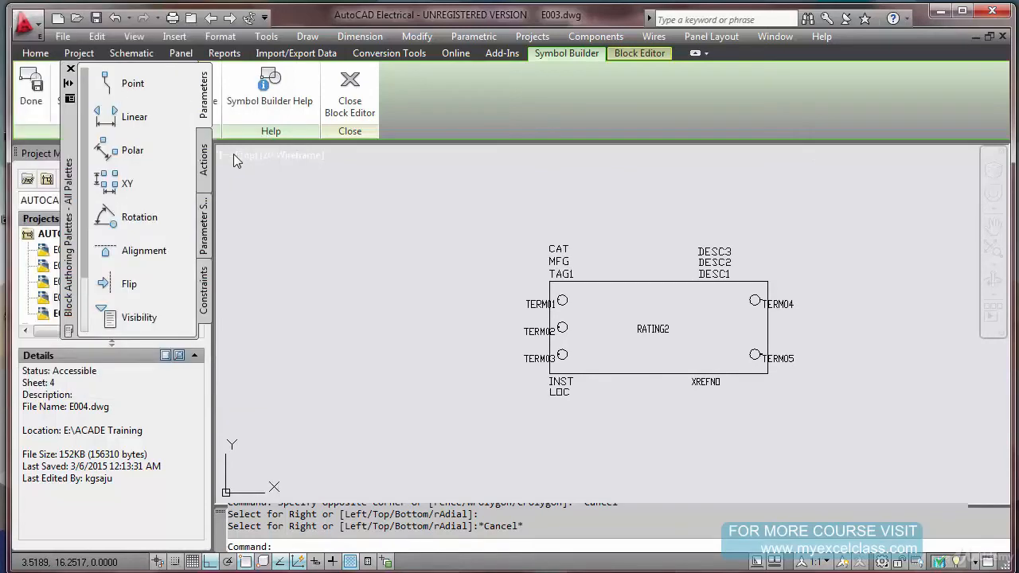
left_click(346, 87)
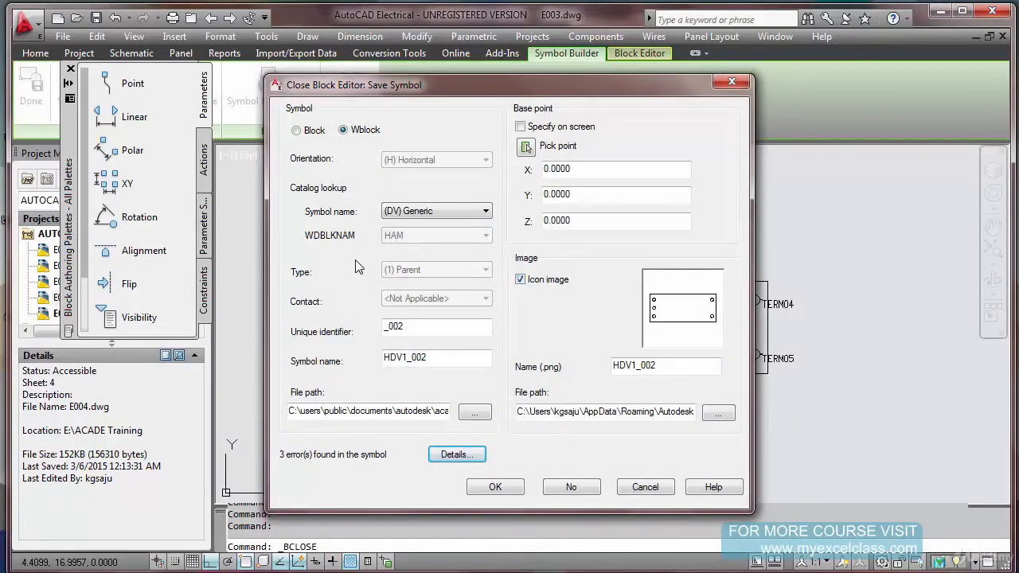
Rename the symbol as Trail_002
left_click(405, 360)
left_click_drag(406, 356, 350, 345)
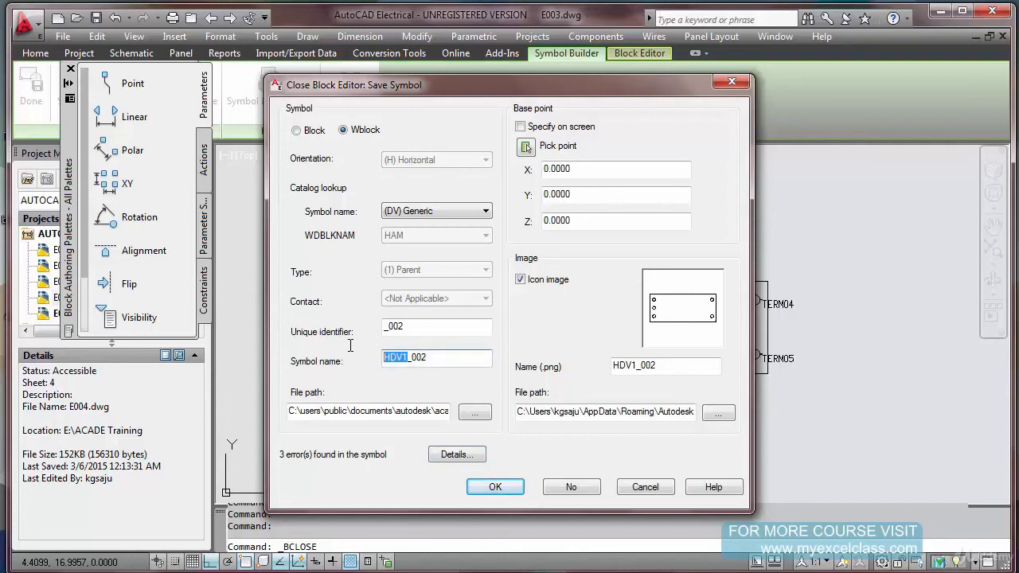
type("Trail")
left_click(419, 330)
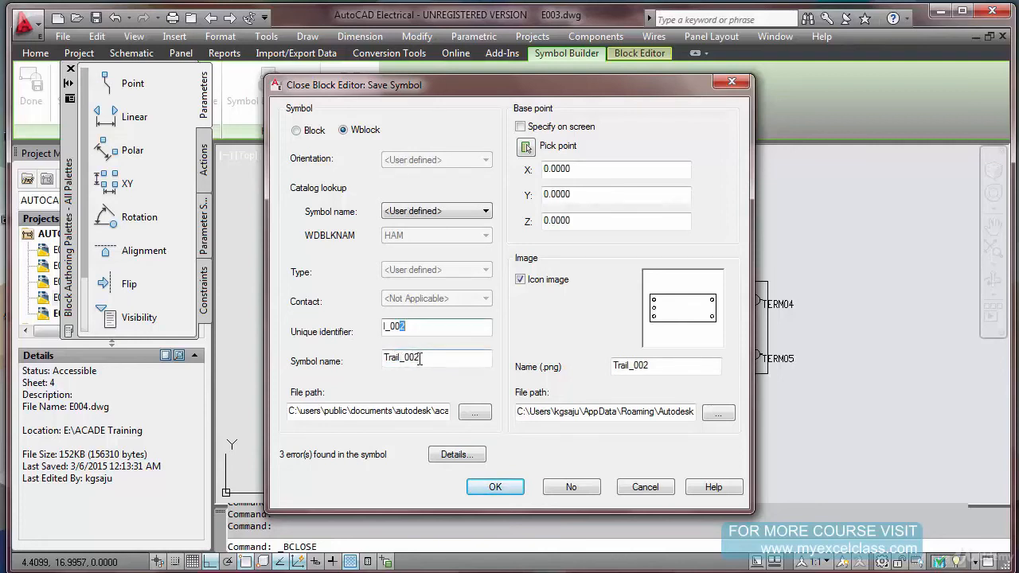
left_click_drag(398, 356, 379, 330)
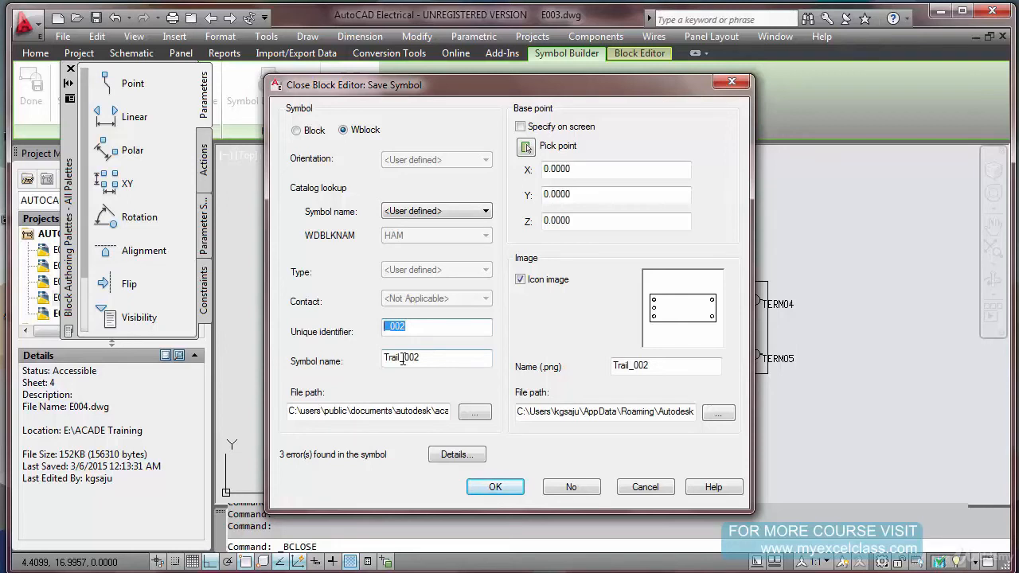
Browse for the symbol's library folder and select the Drawings (E:) drive
left_click(472, 416)
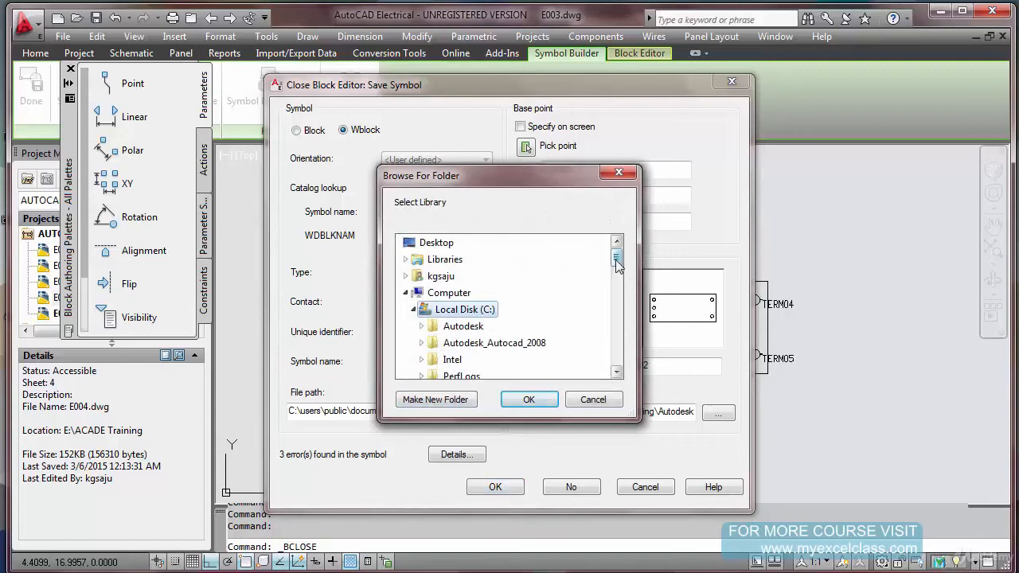
left_click_drag(617, 263, 618, 270)
left_click(405, 259)
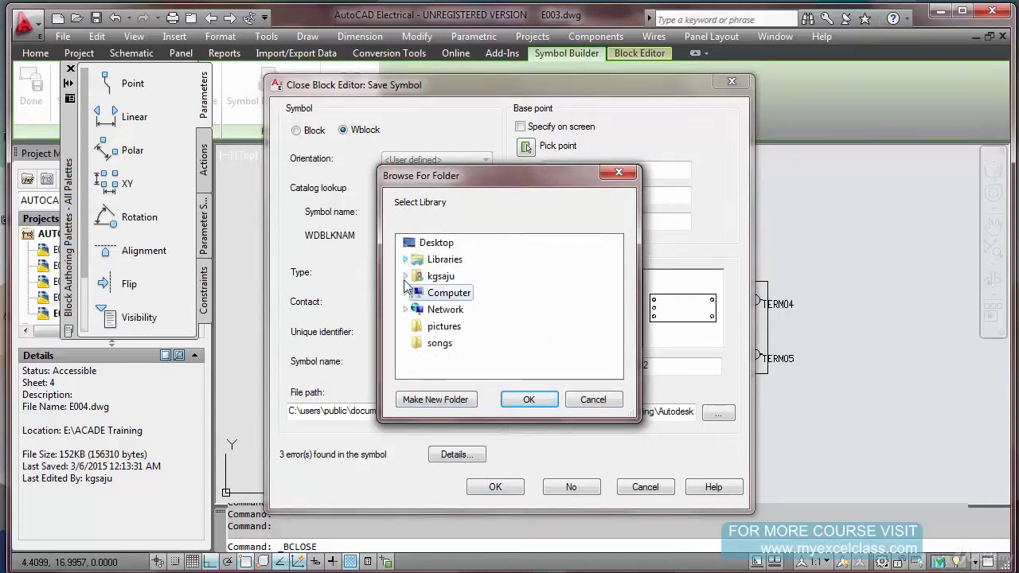
left_click(405, 293)
left_click_drag(618, 266, 616, 340)
left_click(466, 326)
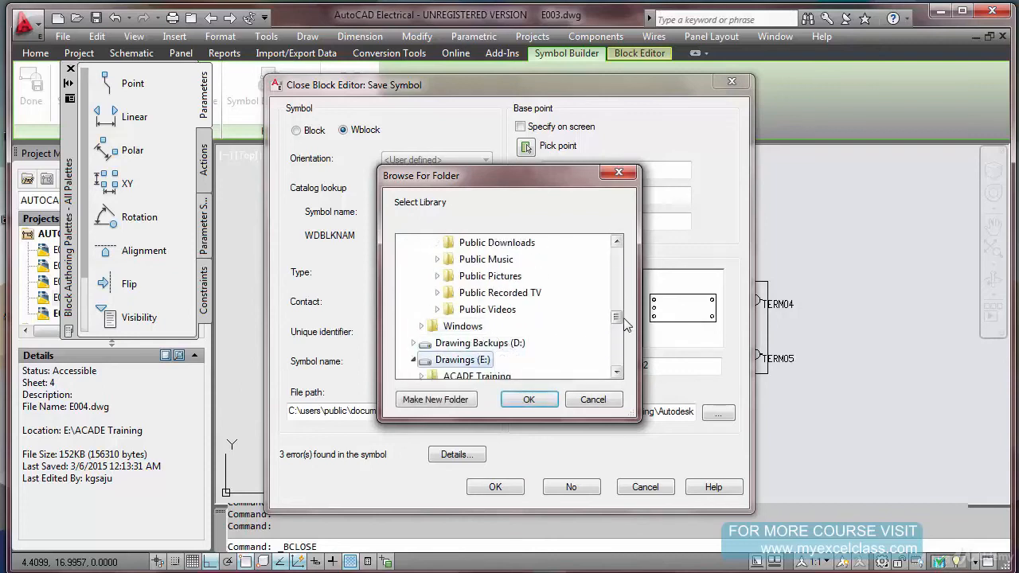
left_click_drag(619, 319, 618, 330)
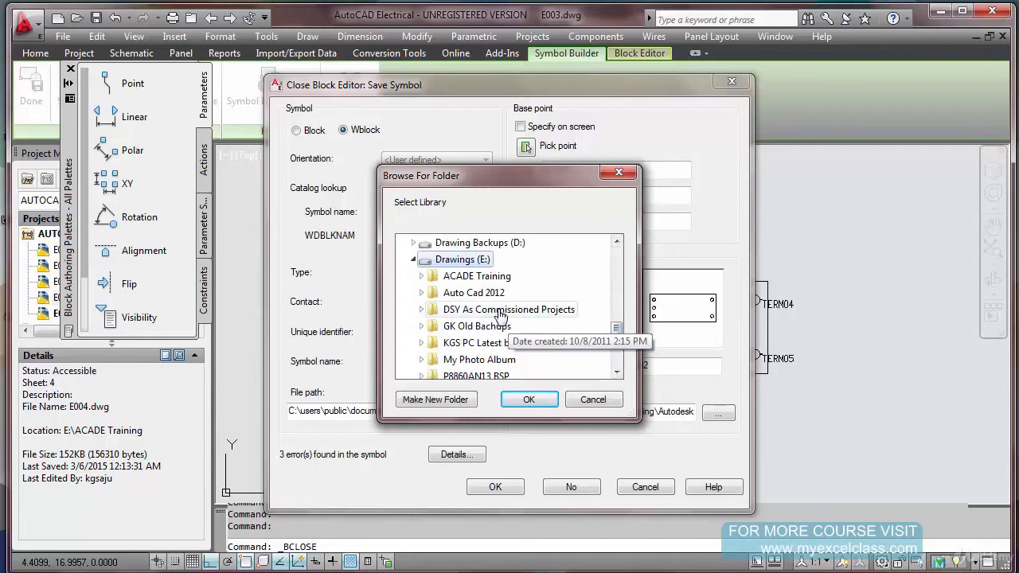
Create a folder named Sym on the Drawings (E:) drive and choose it as the symbol's file path
left_click(440, 400)
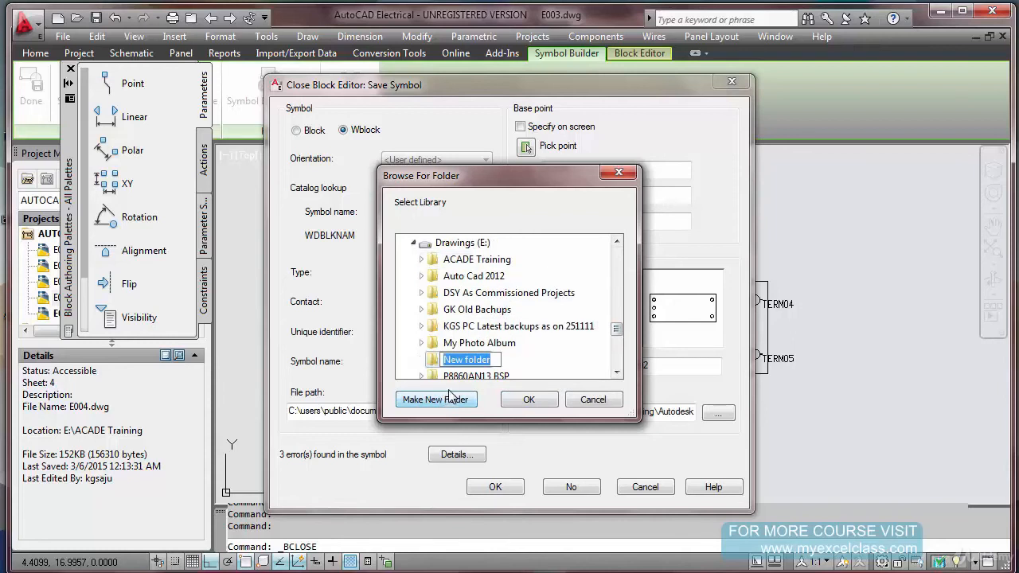
type("Symbols")
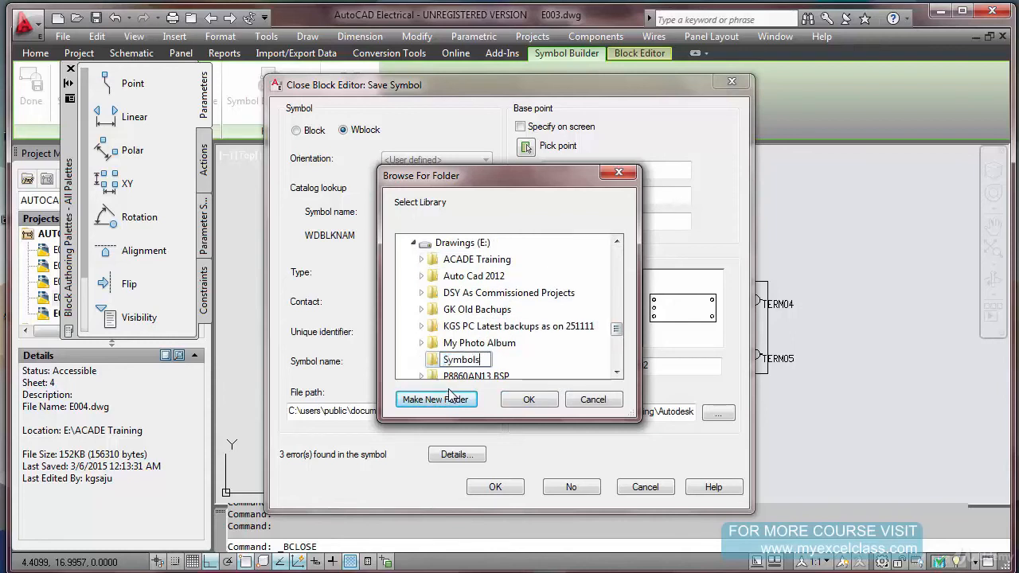
key("Return")
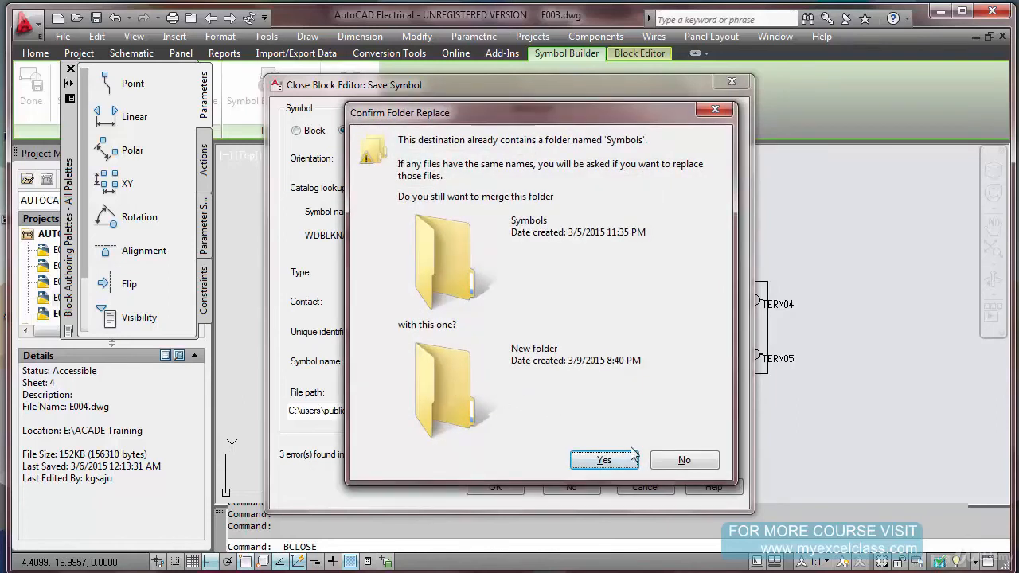
left_click(671, 465)
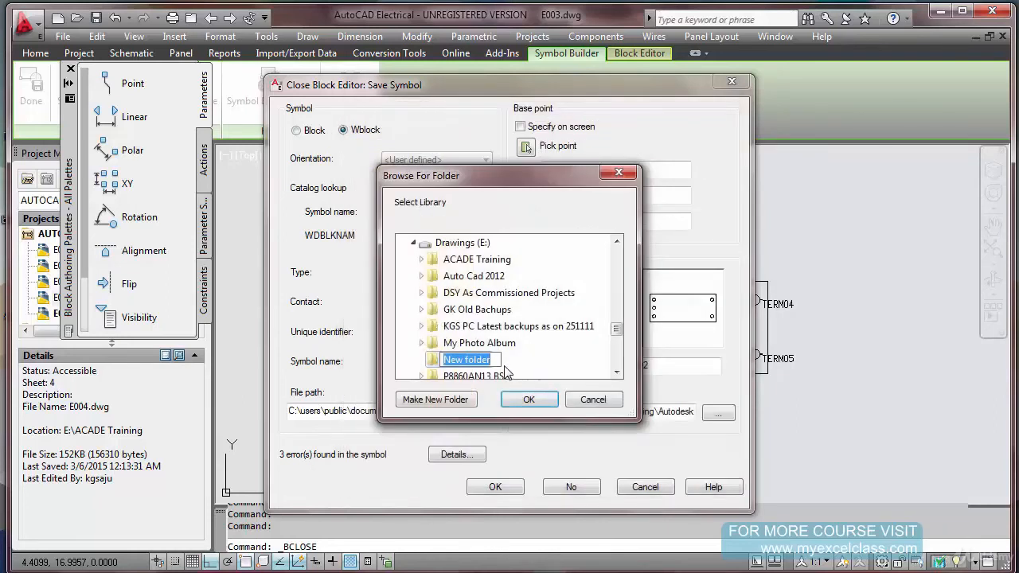
type("Sym")
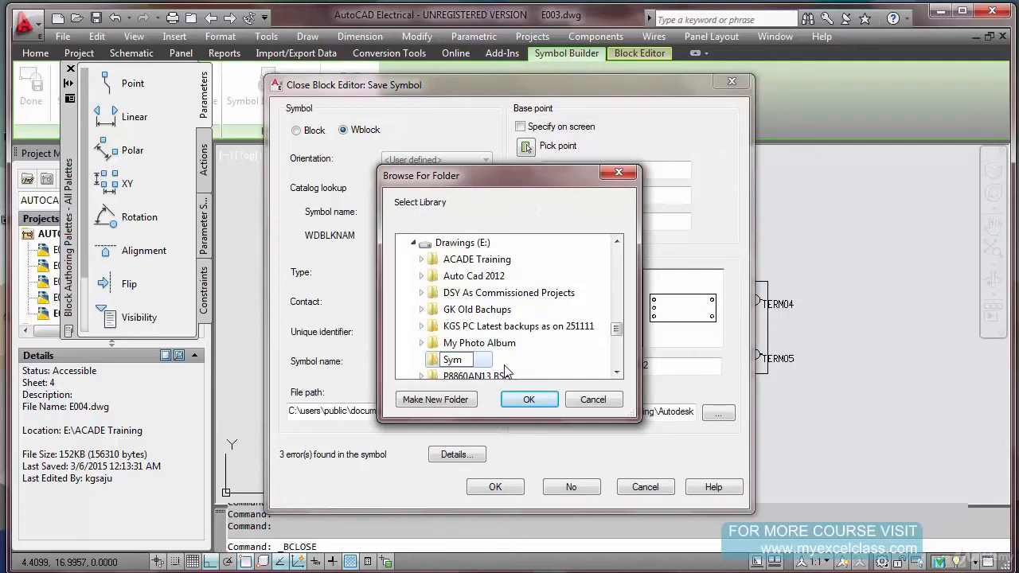
key("Return")
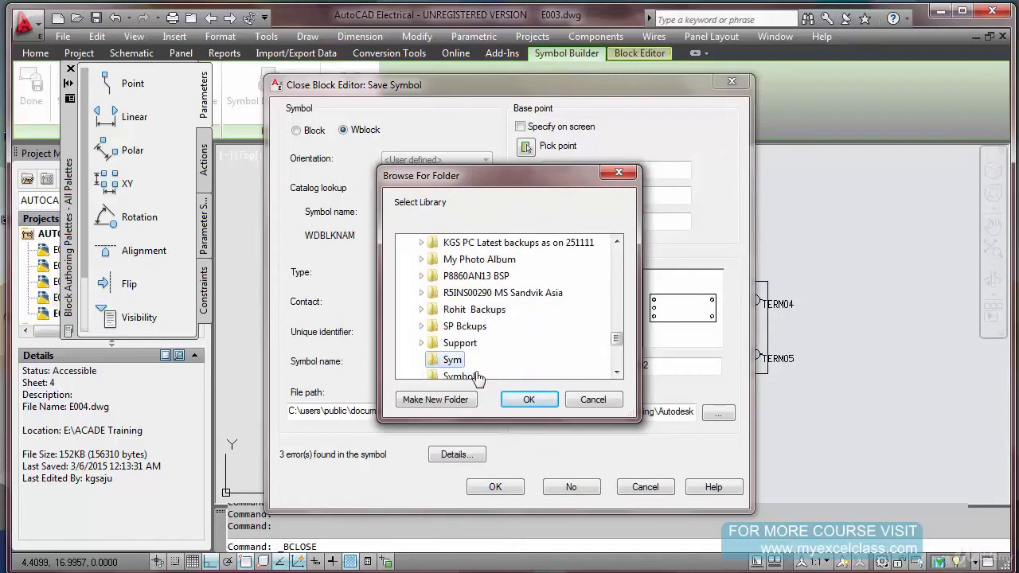
left_click(529, 399)
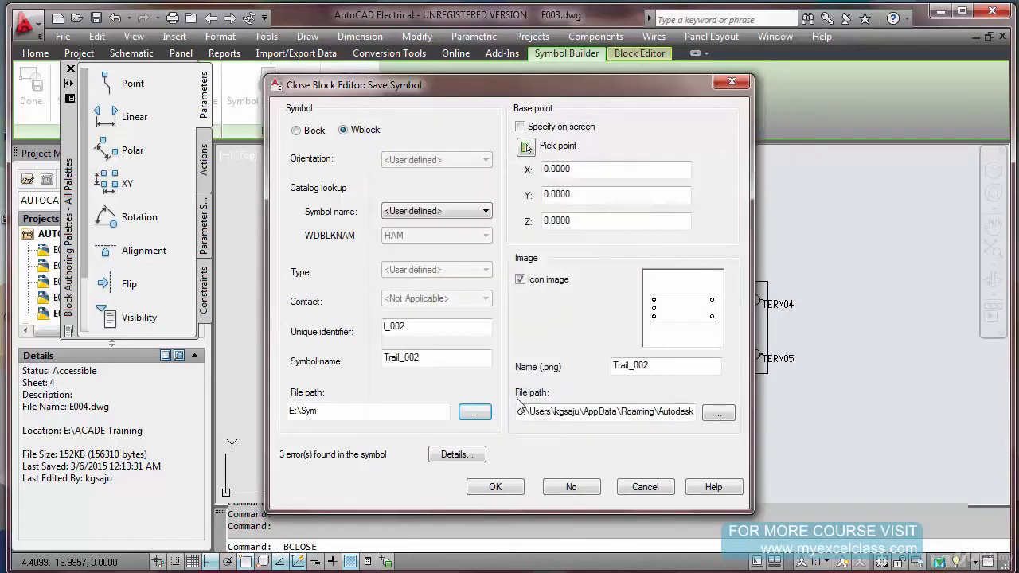
left_click(314, 412)
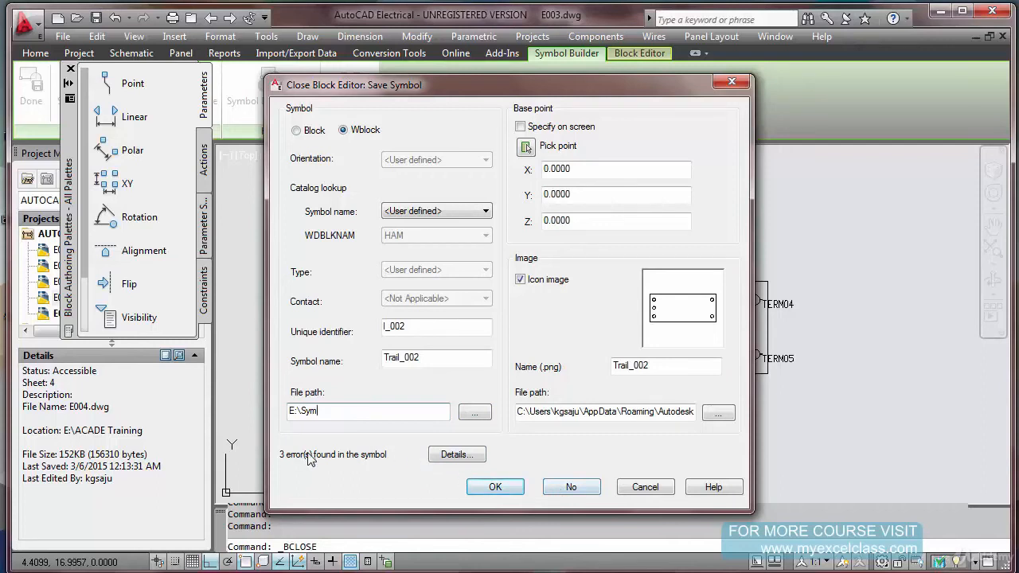
Review the symbol audit details for the missing required attributes
left_click(455, 459)
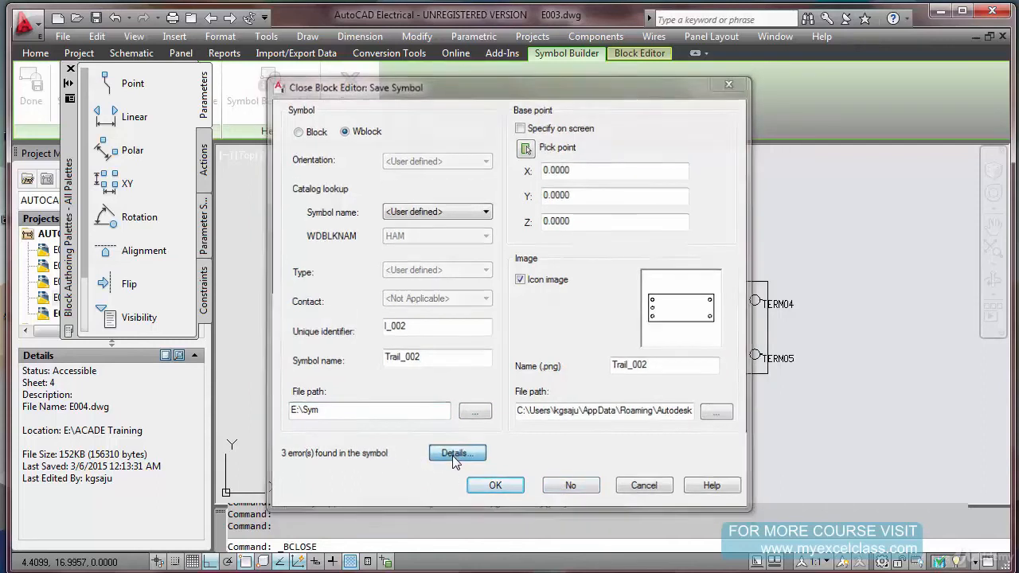
left_click(395, 222)
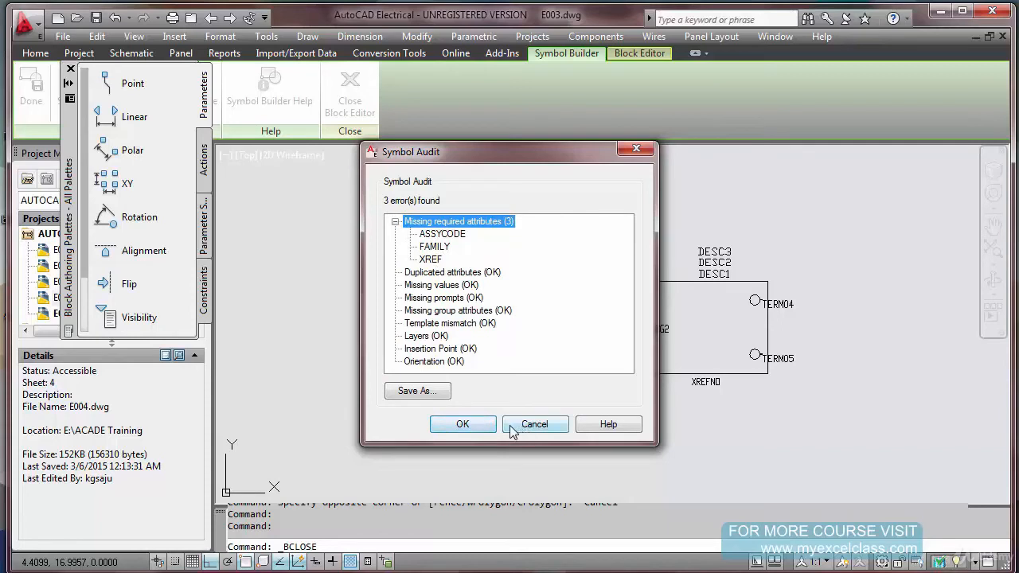
left_click(463, 425)
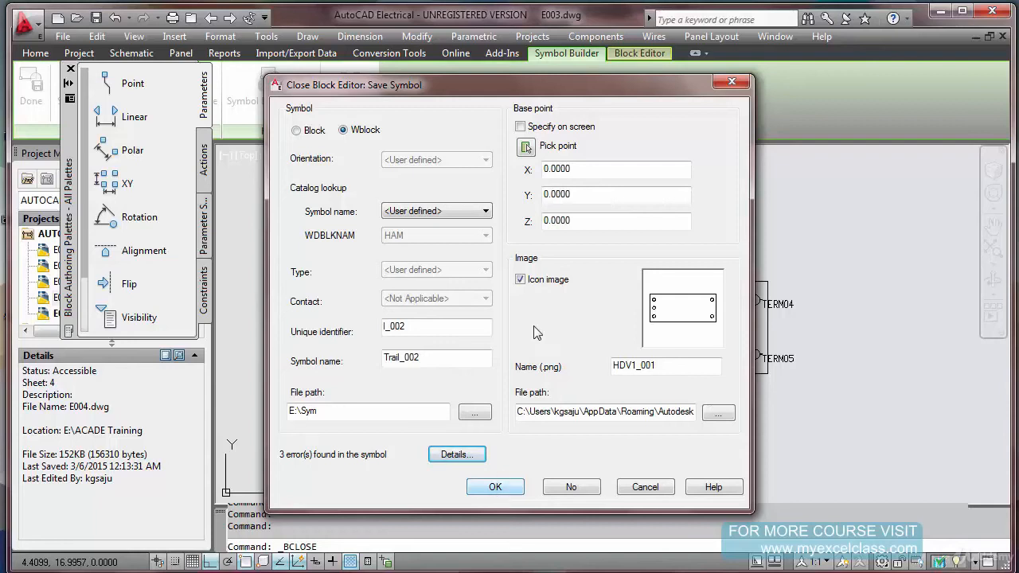
Set the symbol's base point at the edge of the TERM01 terminal circle and save the symbol, overwriting the existing icon image
left_click(526, 148)
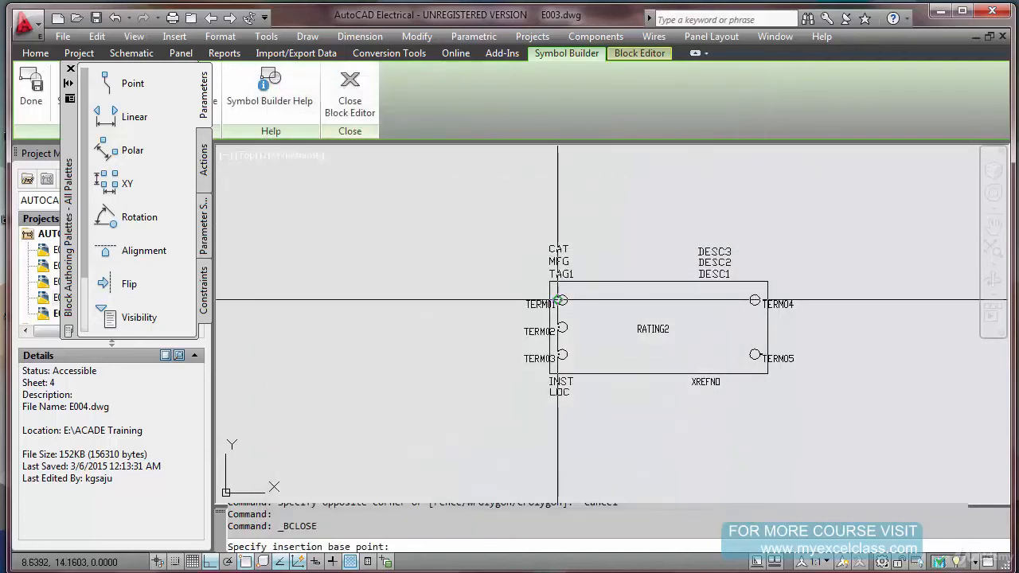
scroll(555, 300, "up", 2)
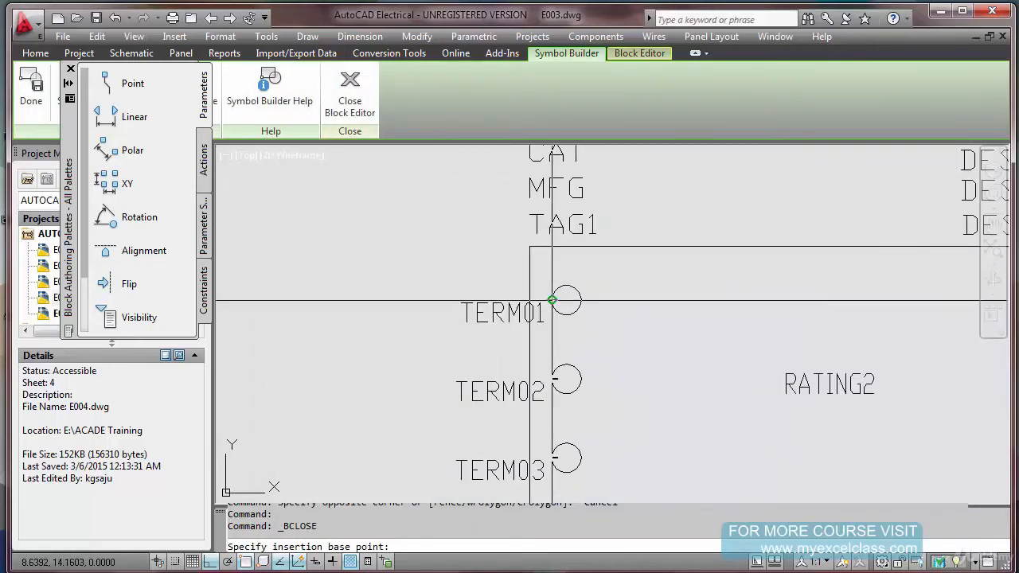
left_click(551, 300)
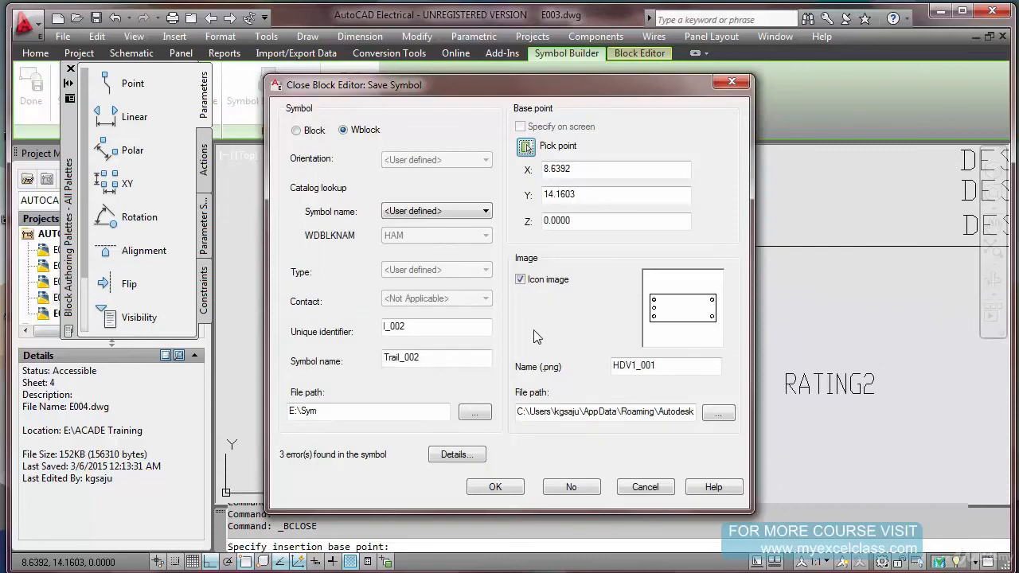
left_click(495, 487)
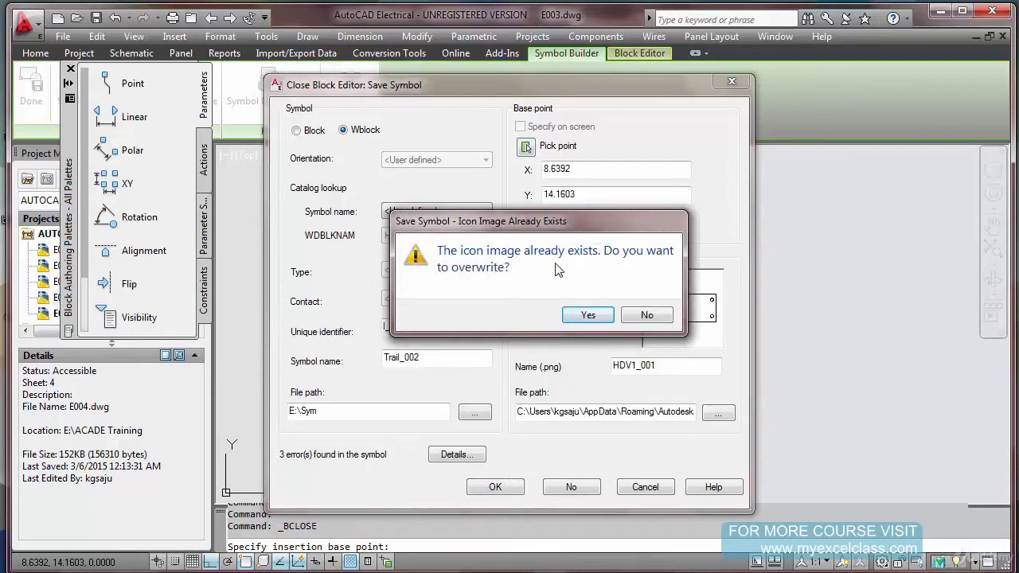
left_click(587, 316)
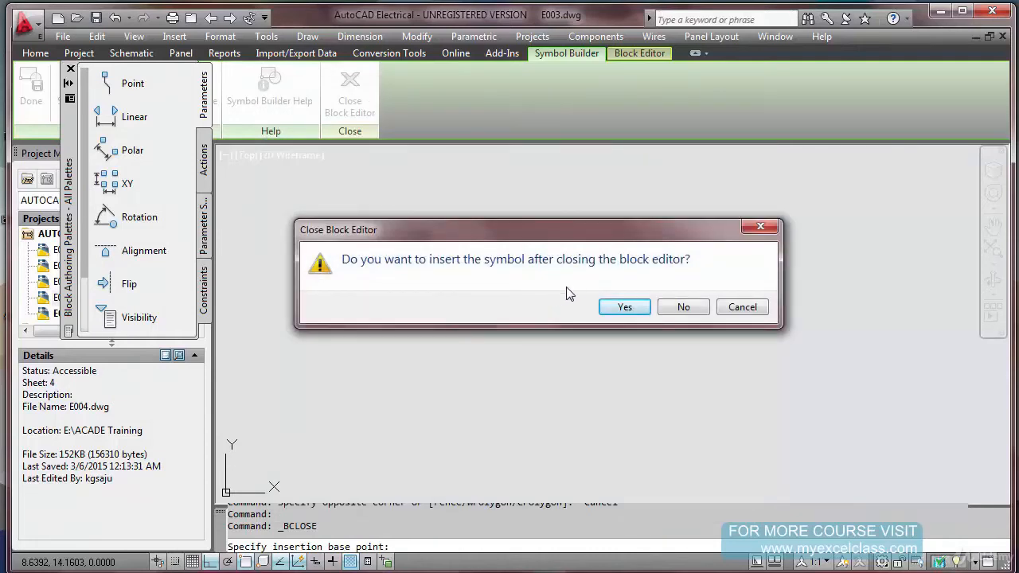
Insert the saved symbol into the drawing in the empty area beyond the existing rectangle's lower corner
left_click(624, 308)
scroll(595, 350, "up", 3)
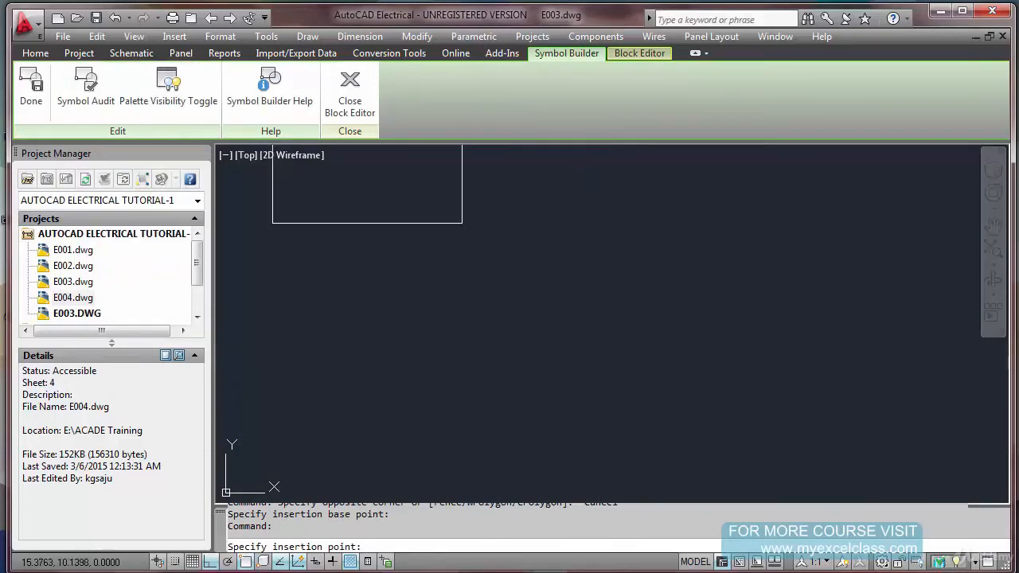
left_click(595, 354)
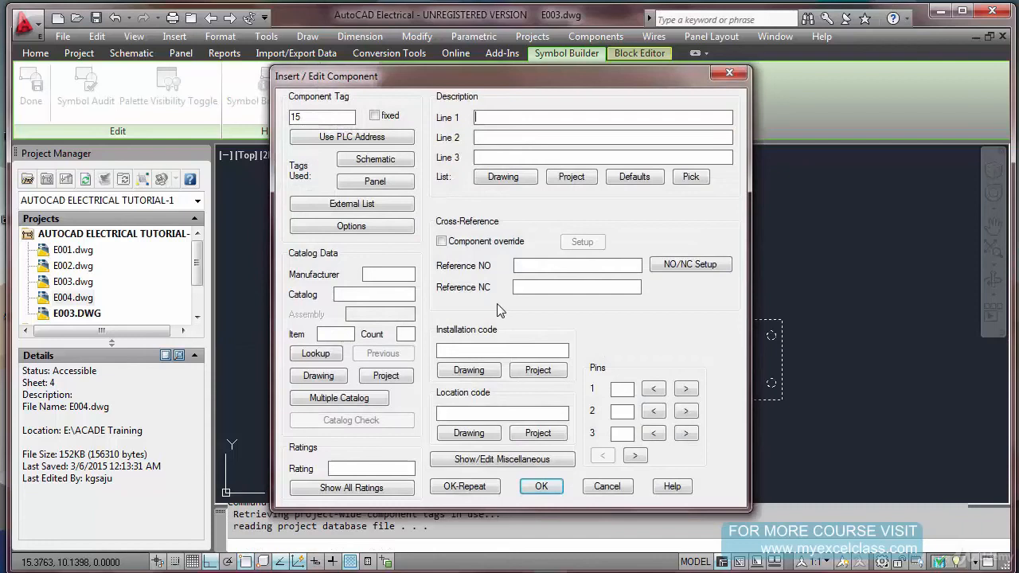
Set the component tag to 3PS1 and the description lines to POWER SUPPLY, I/O 415VAC, 3 PHASE and O/P 24VDC
double_click(315, 117)
type("3PS1")
left_click(483, 120)
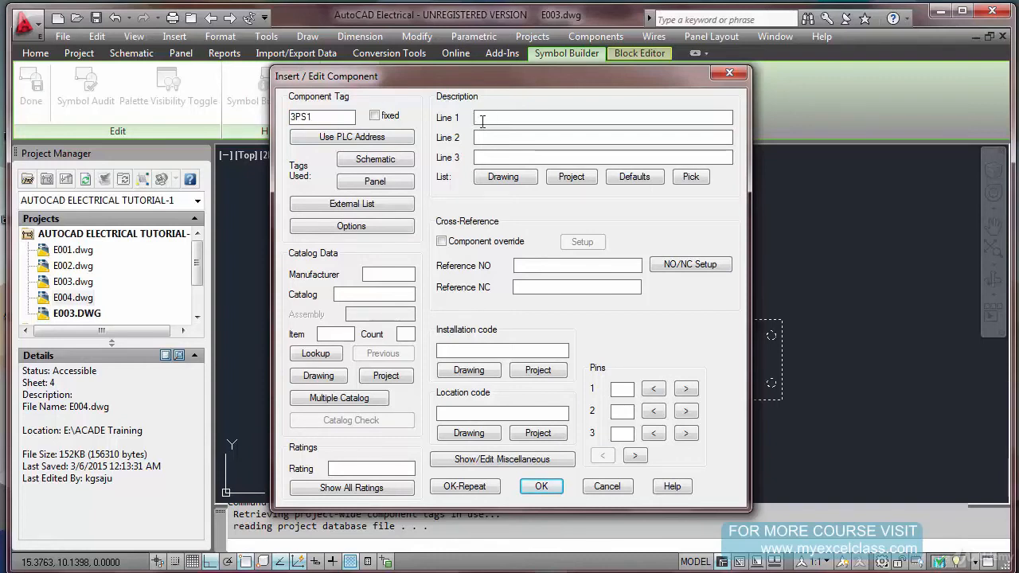
type("POWER SUPP")
type("I/O 41")
type("5VAC")
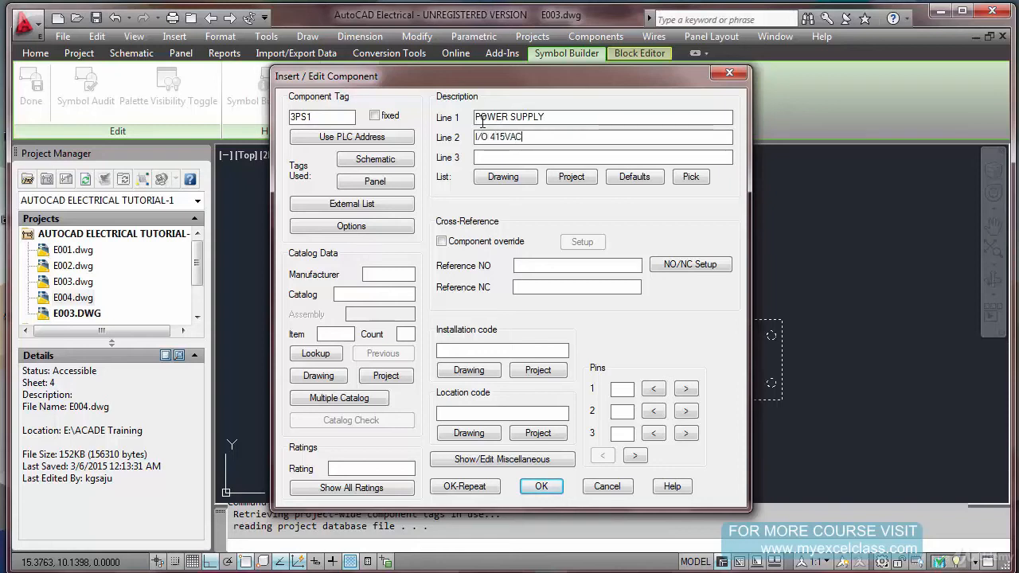
type(", 3 PHSASE")
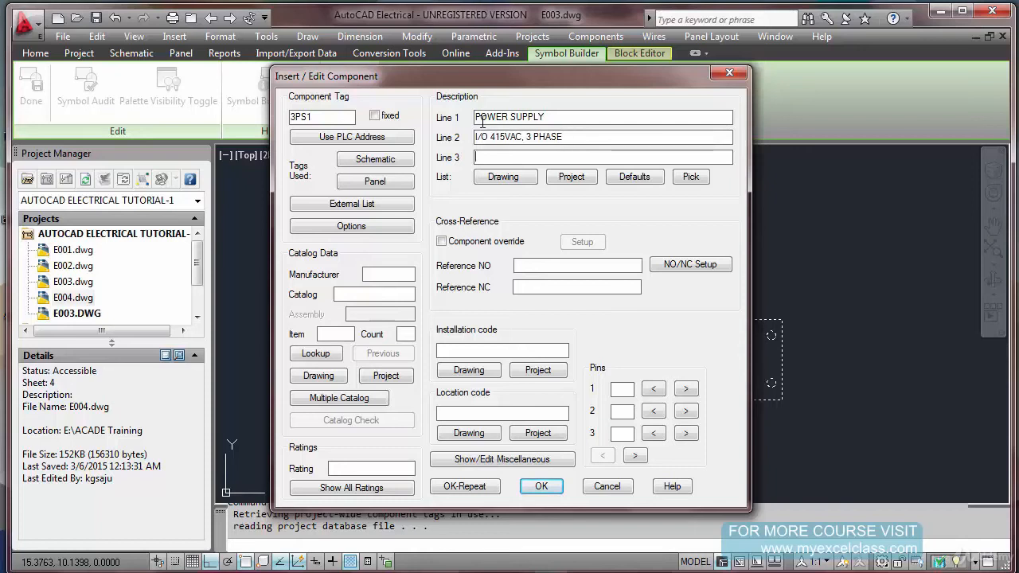
type("O/P 24VD")
Enter the catalog data with manufacturer PHOENIX, catalog 123-XX and count 1
type("PHOENI")
type("X")
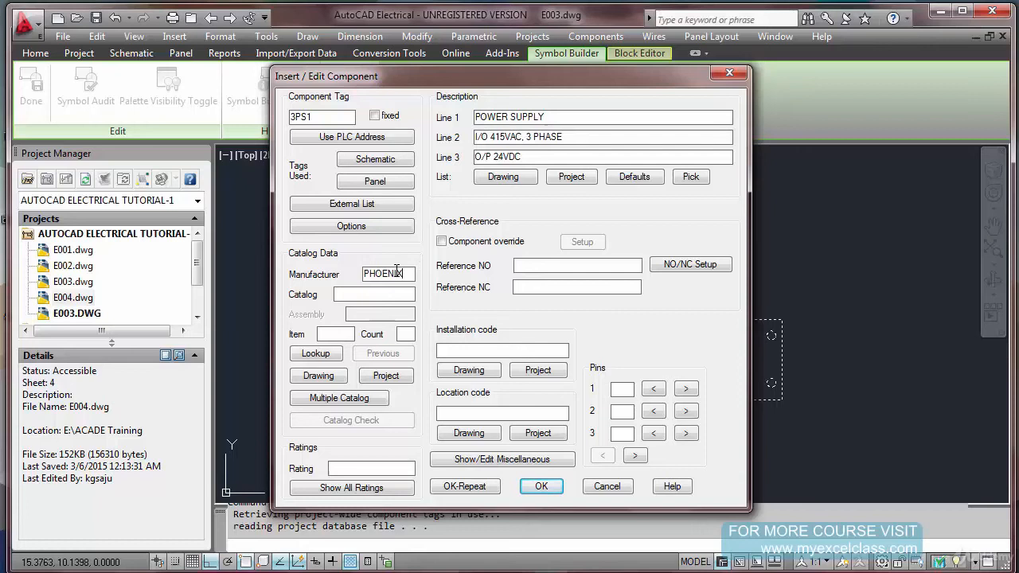
type("123")
key("BackSpace")
key("BackSpace")
type("-XX")
key("Tab")
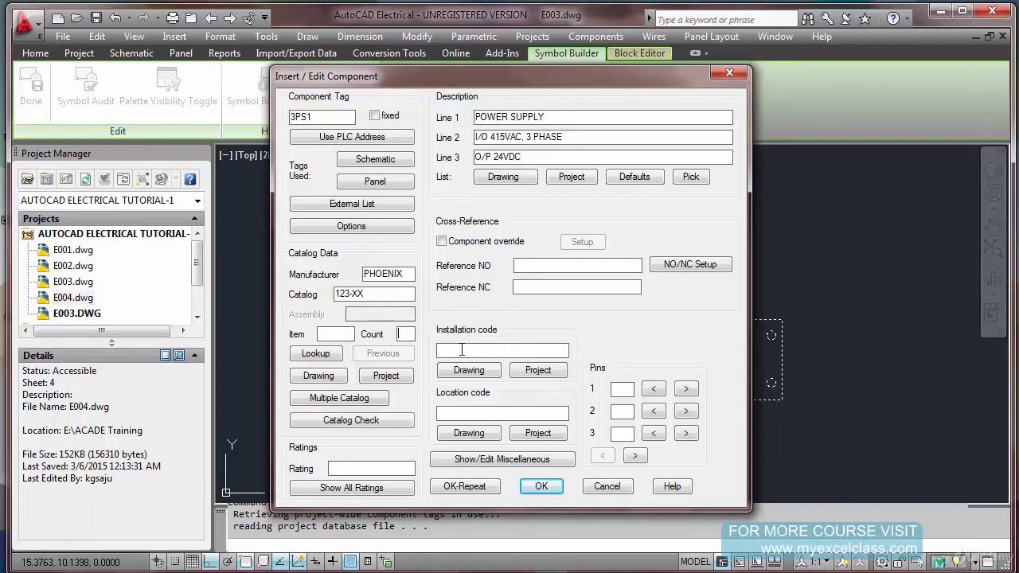
type("1")
Set the installation code to LUP1, the location code to 01TT and the rating to 125A, and accept the component data
left_click(462, 349)
type("12")
left_click(540, 487)
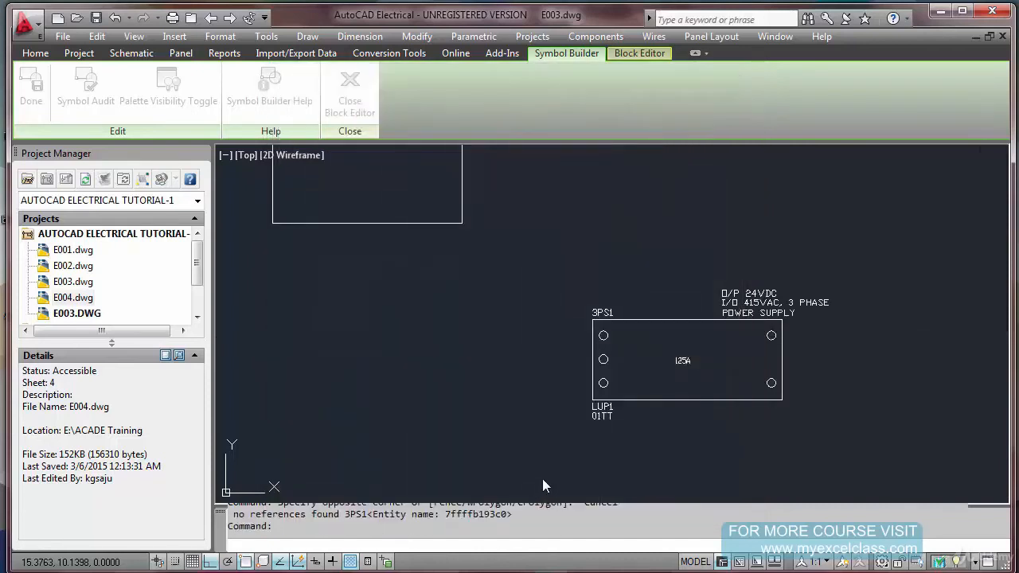
Open the 3PS1 component for editing to review its stored data, and close it without changes
scroll(745, 412, "up", 3)
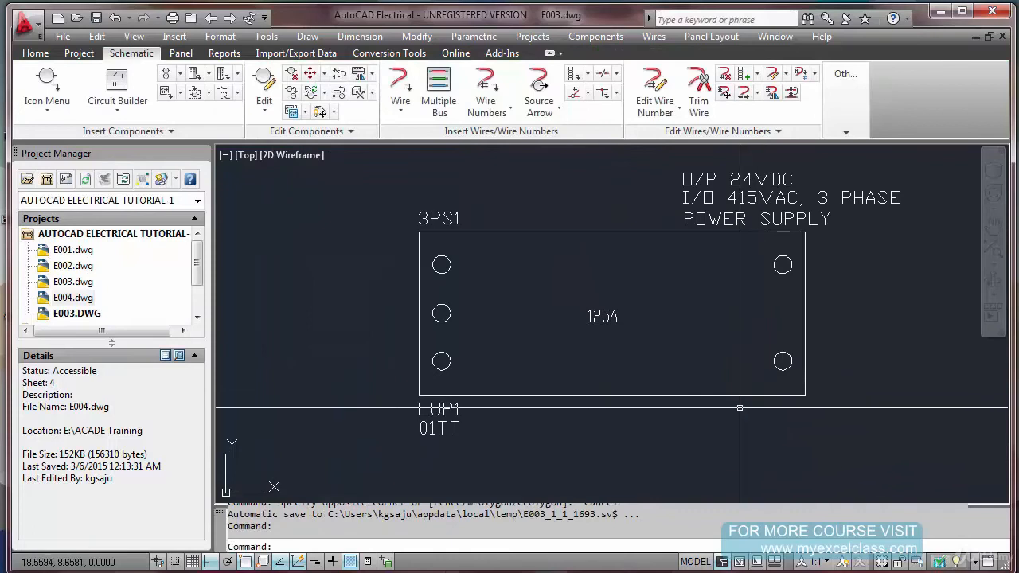
middle_click_drag(713, 405, 622, 414)
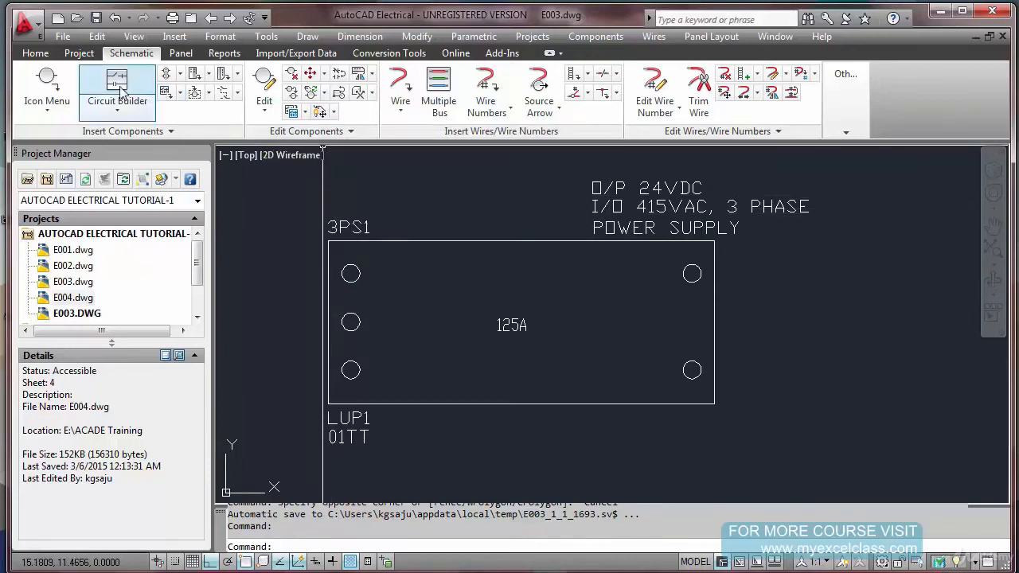
left_click(264, 88)
left_click(355, 231)
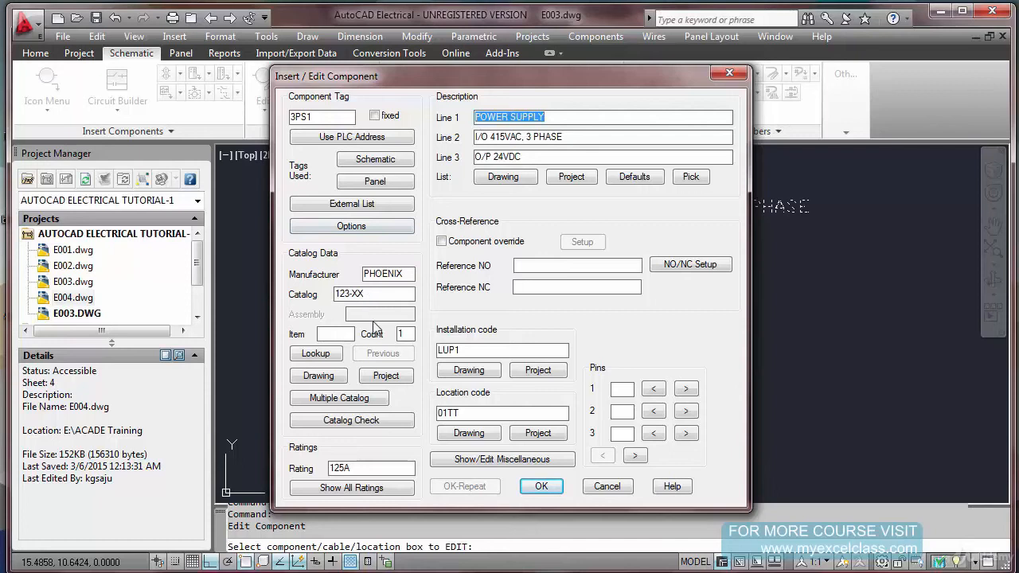
left_click(598, 485)
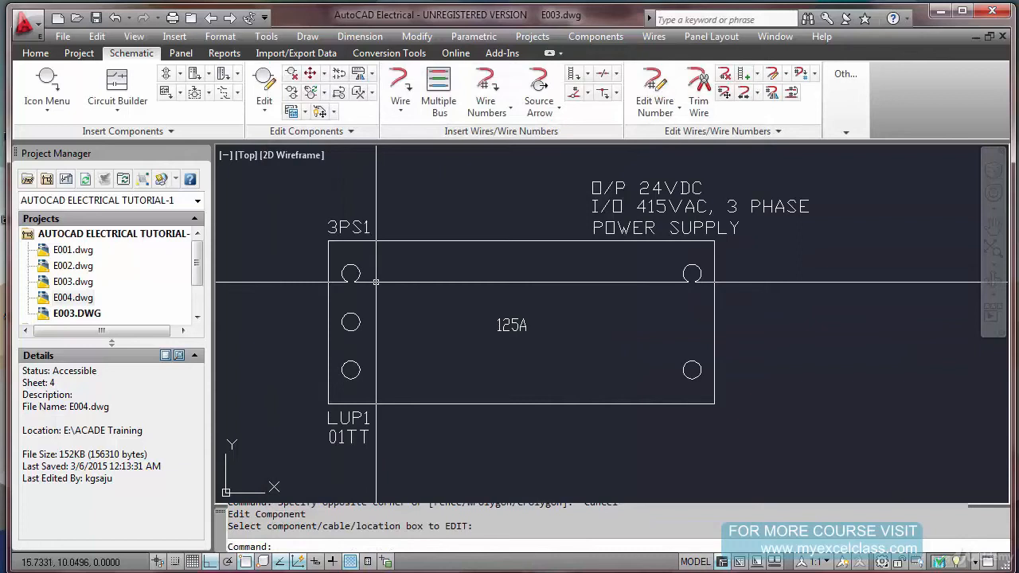
Insert a horizontal wire through the upper pair of terminals of 3PS1, extending past both sides of the symbol
scroll(377, 281, "down", 4)
middle_click_drag(387, 281, 463, 336)
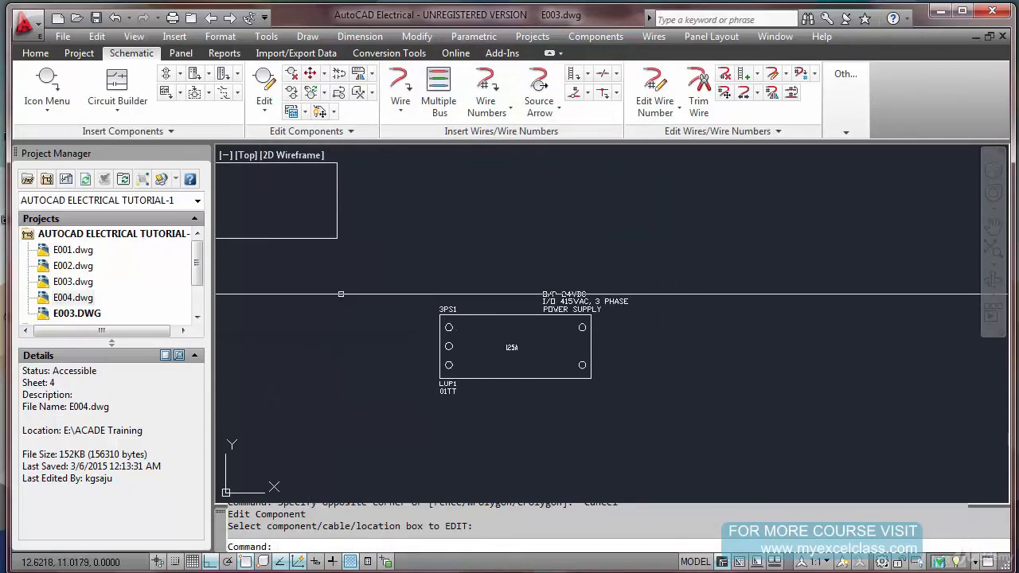
left_click(400, 84)
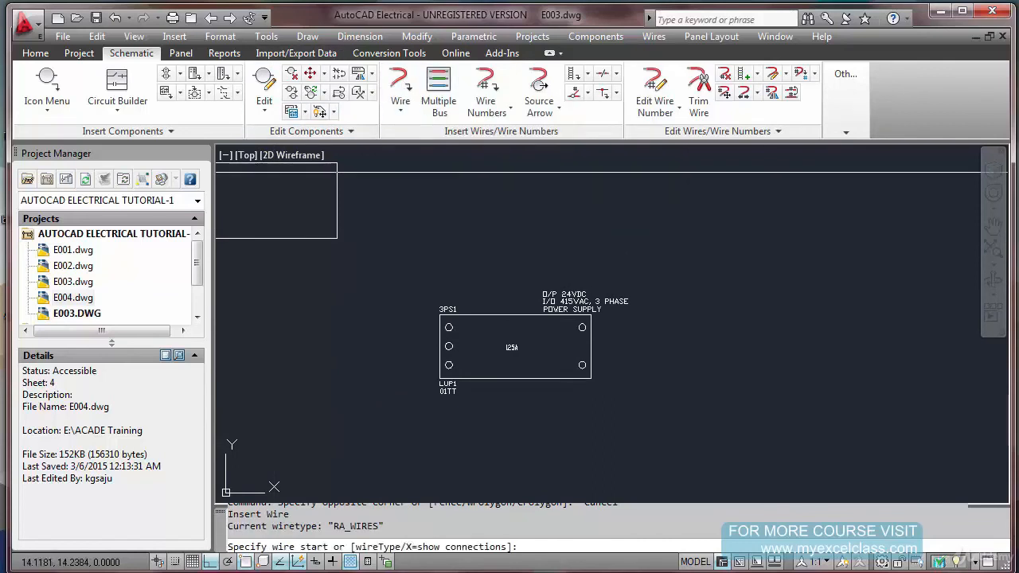
left_click(332, 326)
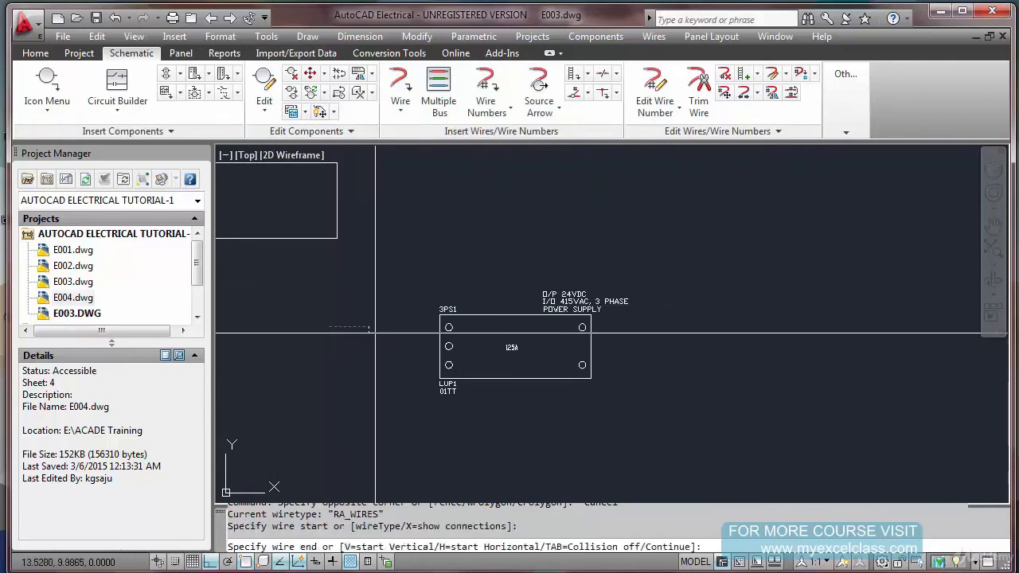
left_click(697, 326)
key("Escape")
scroll(425, 366, "up", 2)
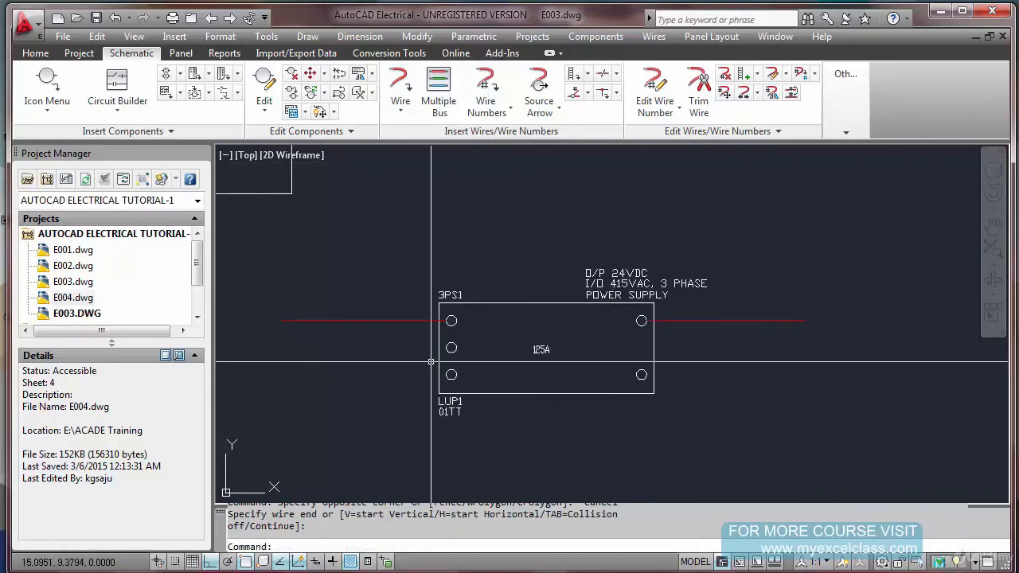
Insert a horizontal wire through the middle terminal of 3PS1, starting level with the upper wire's outer end, with snap off
key("Return")
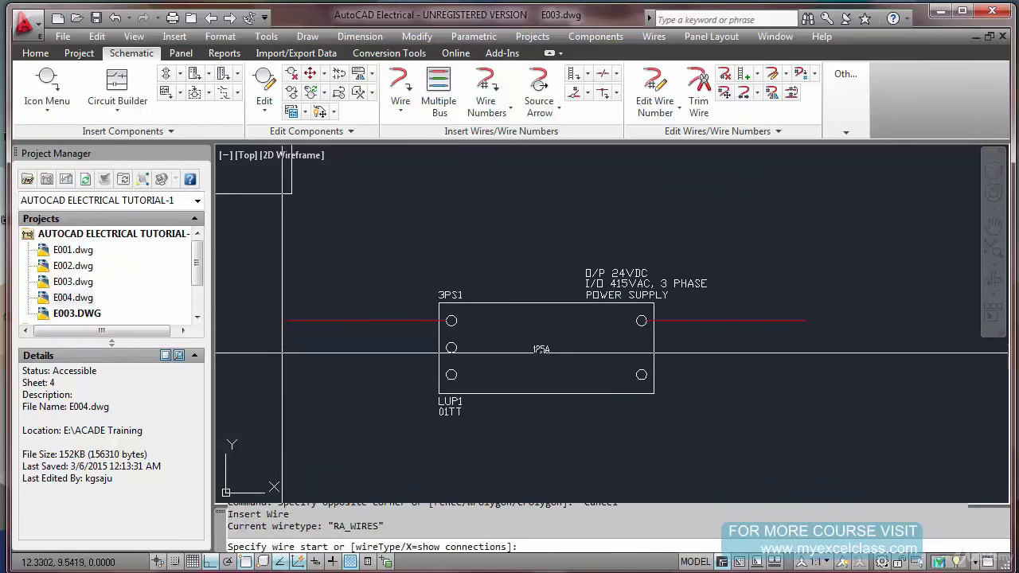
left_click(175, 562)
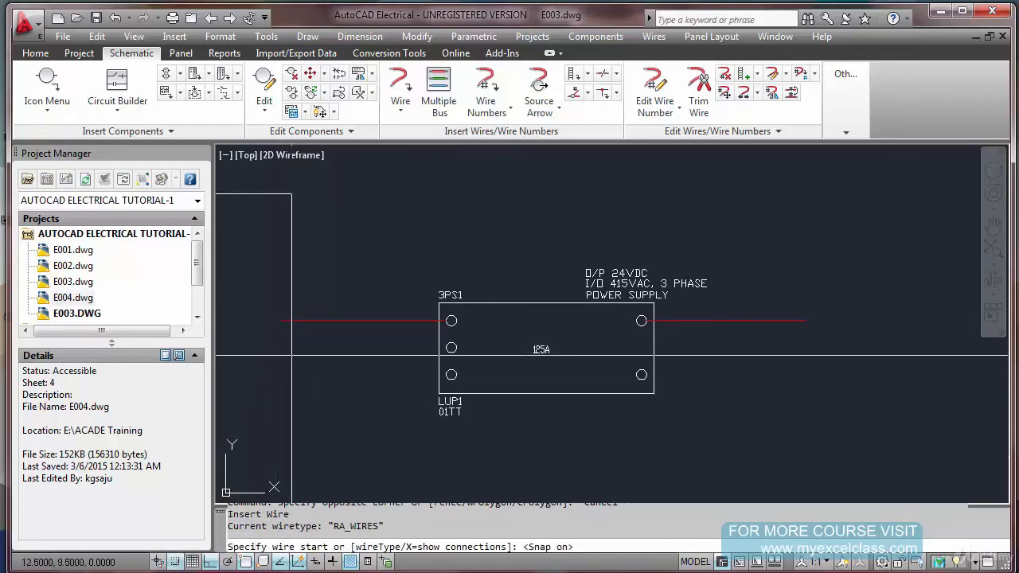
left_click(175, 562)
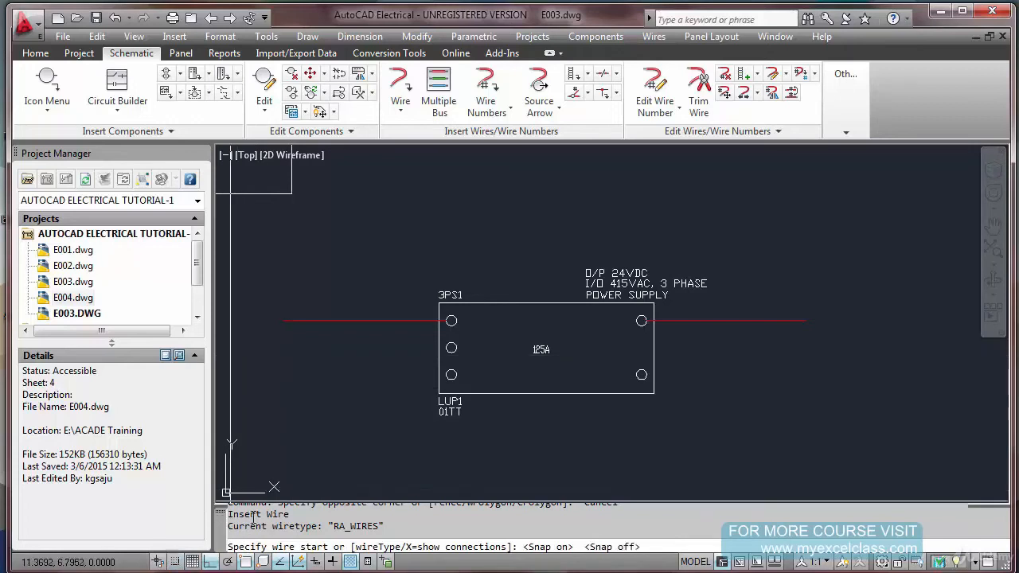
left_click(282, 348)
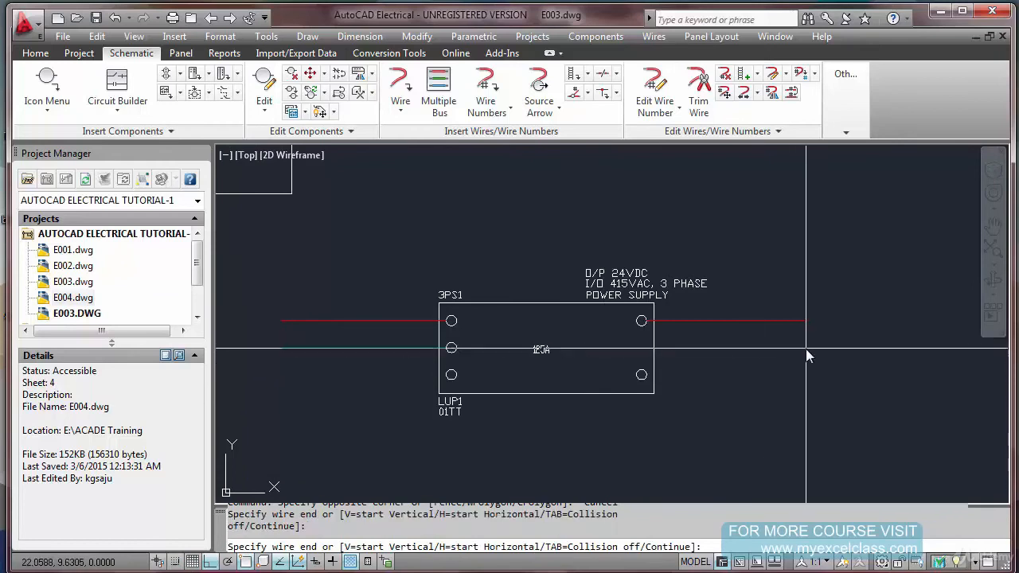
left_click(806, 348)
Try to insert a horizontal wire across the lowest pair of terminals of 3PS1, and undo it
key("Return")
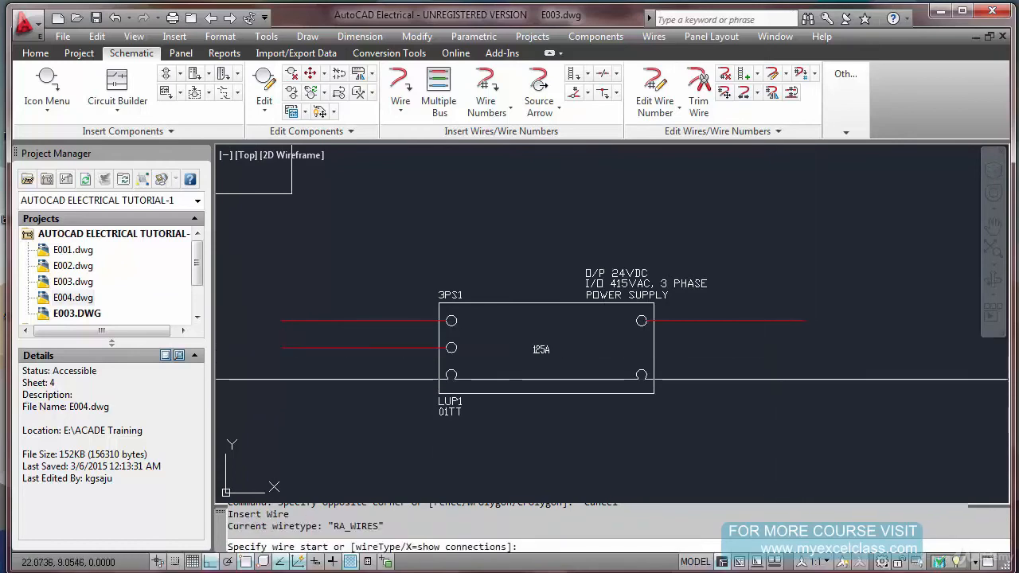
left_click(807, 377)
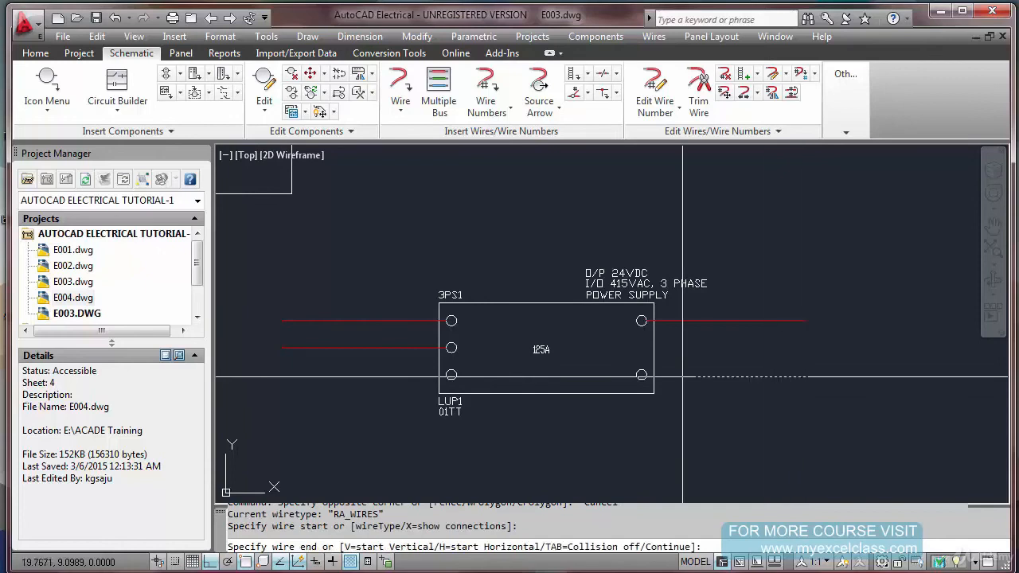
left_click(283, 377)
key("Escape")
key("Escape")
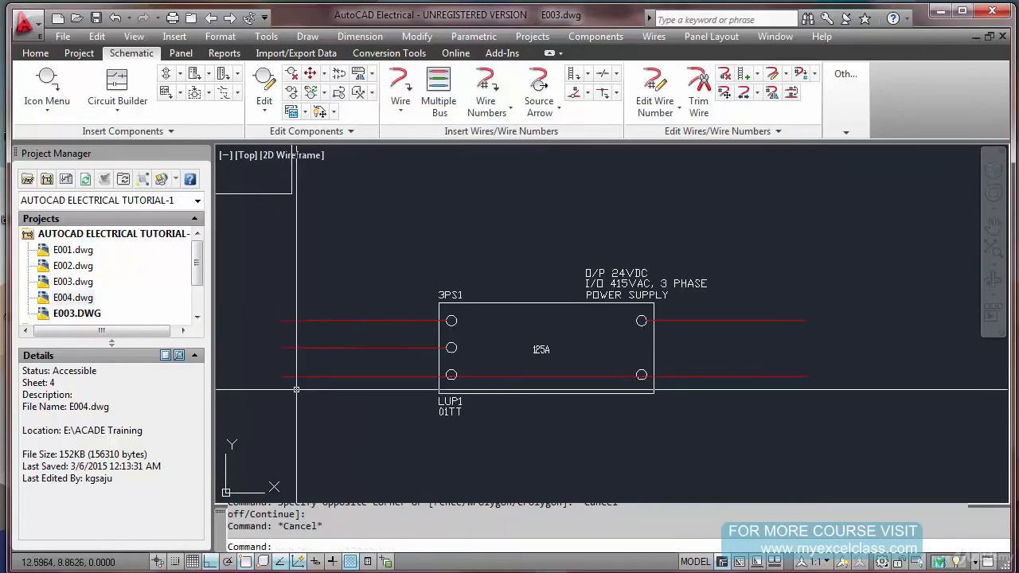
key("ctrl+z")
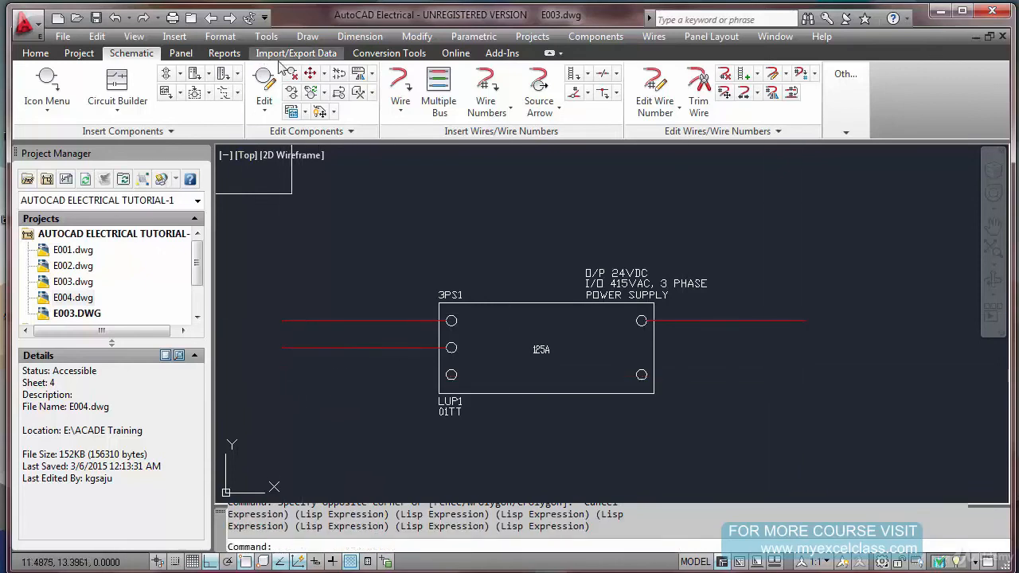
Insert a horizontal wire aligned with the centres of the lowest pair of terminals of 3PS1, extending past both sides
left_click(400, 83)
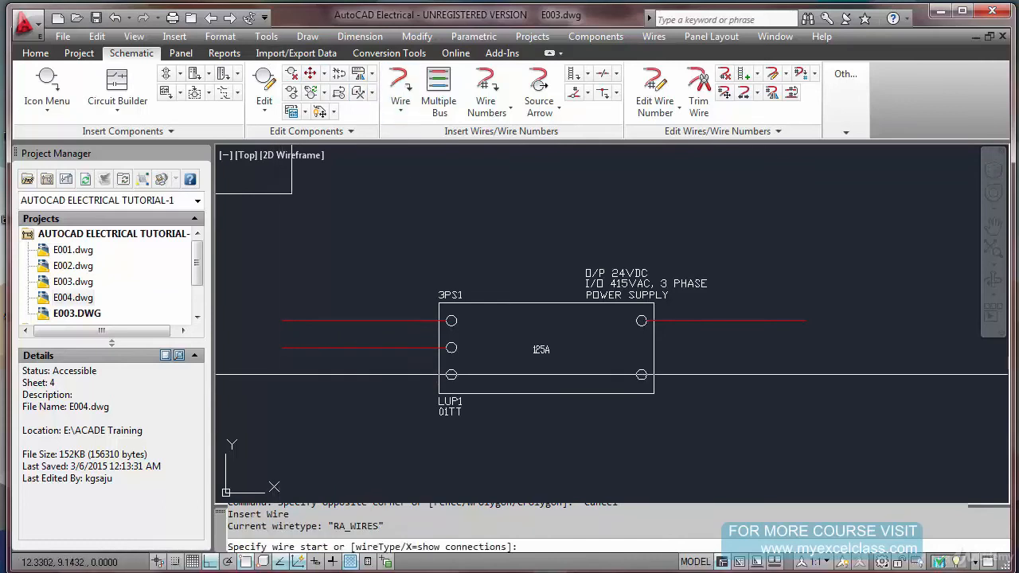
left_click(282, 375)
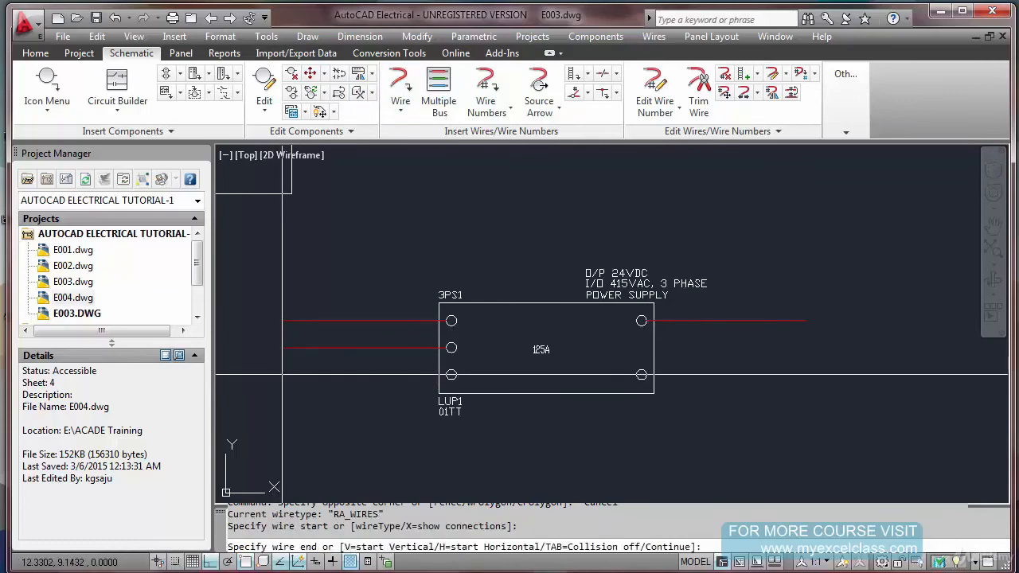
left_click(801, 374)
key("Return")
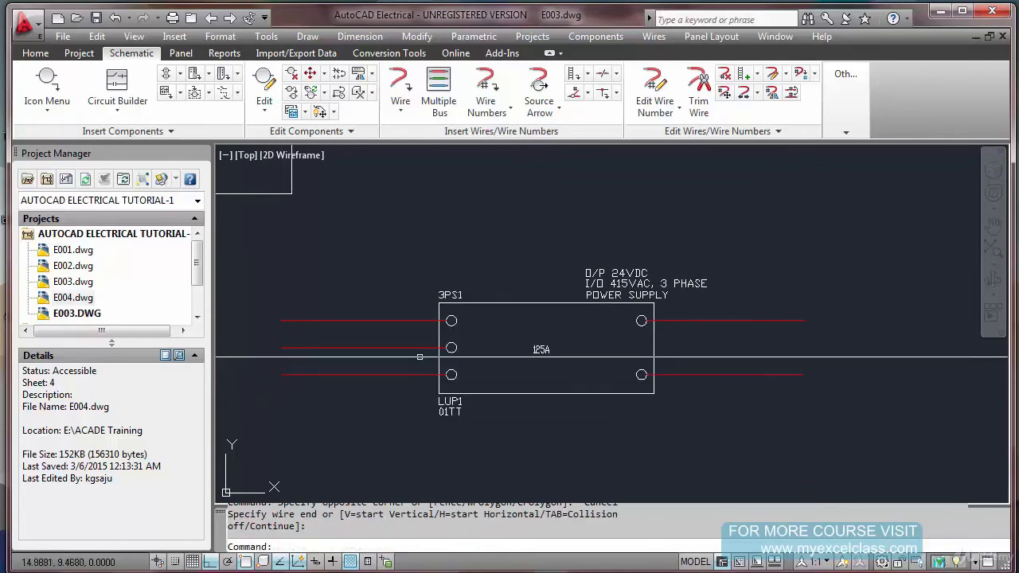
scroll(421, 352, "up", 3)
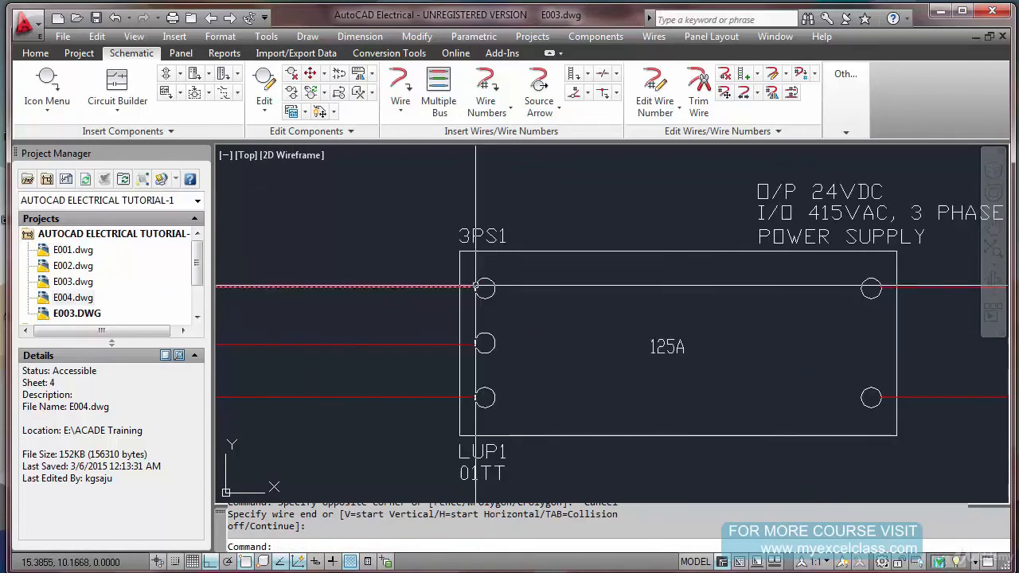
scroll(476, 290, "up", 3)
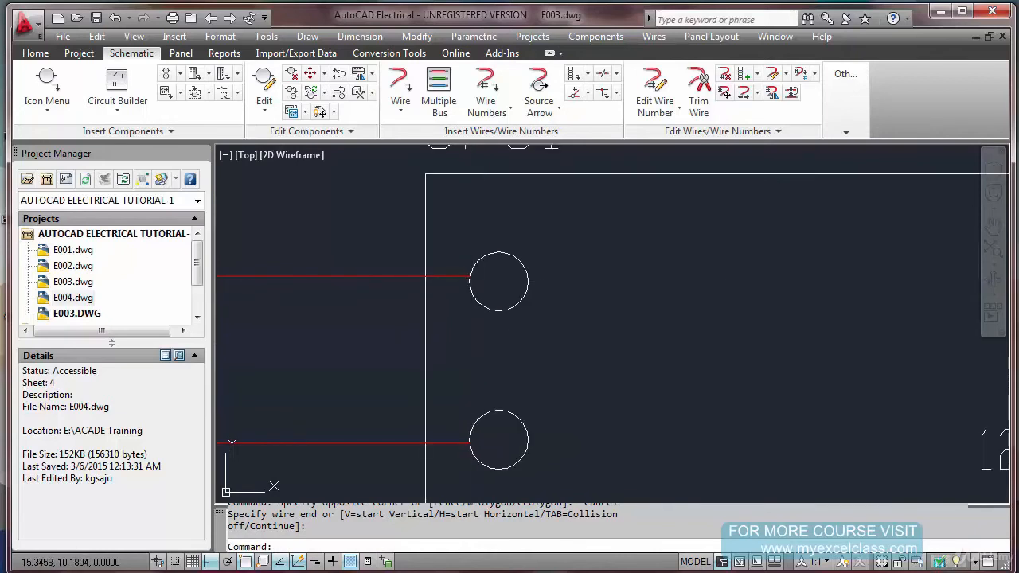
key("Escape")
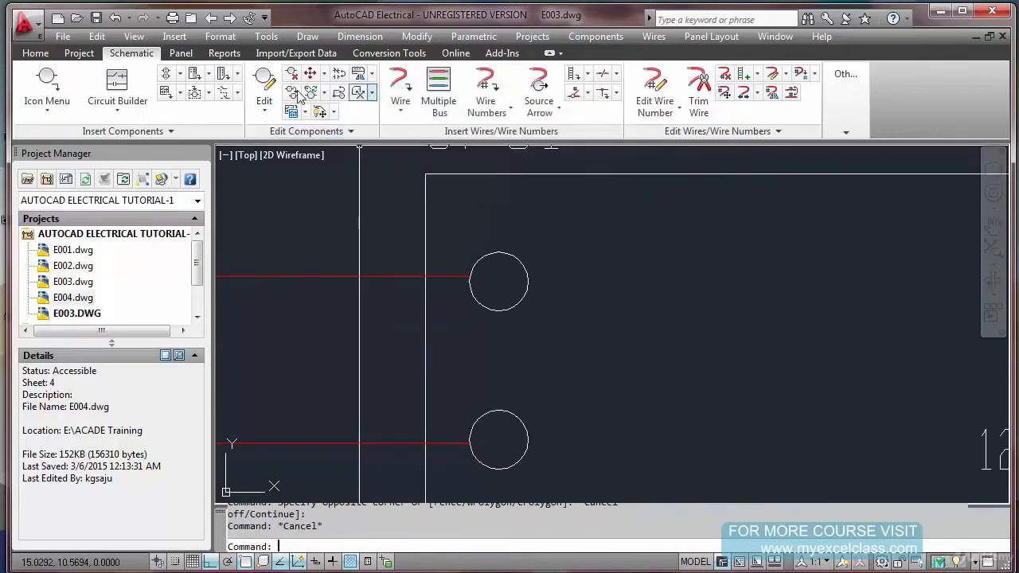
Delete the wire connected to the upper input terminal of 3PS1, on the side with three terminals
scroll(382, 238, "down", 4)
left_click(375, 244)
left_click(231, 266)
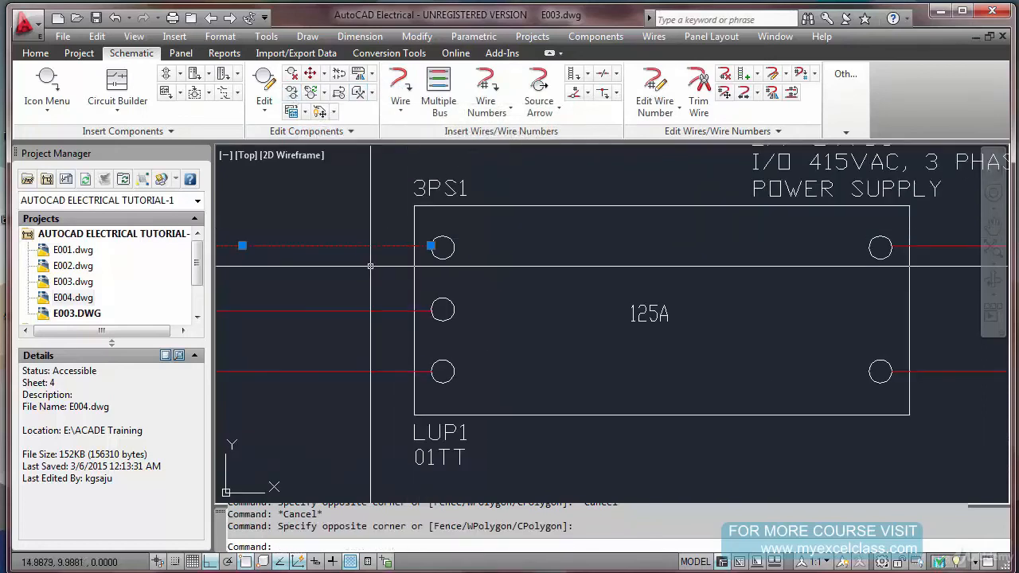
key("Delete")
left_click(400, 87)
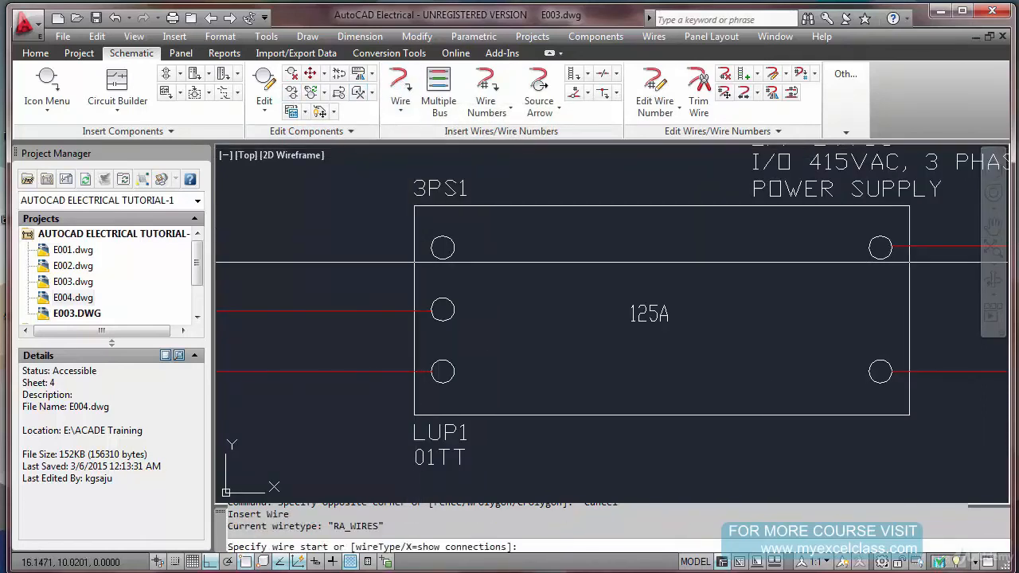
left_click(574, 248)
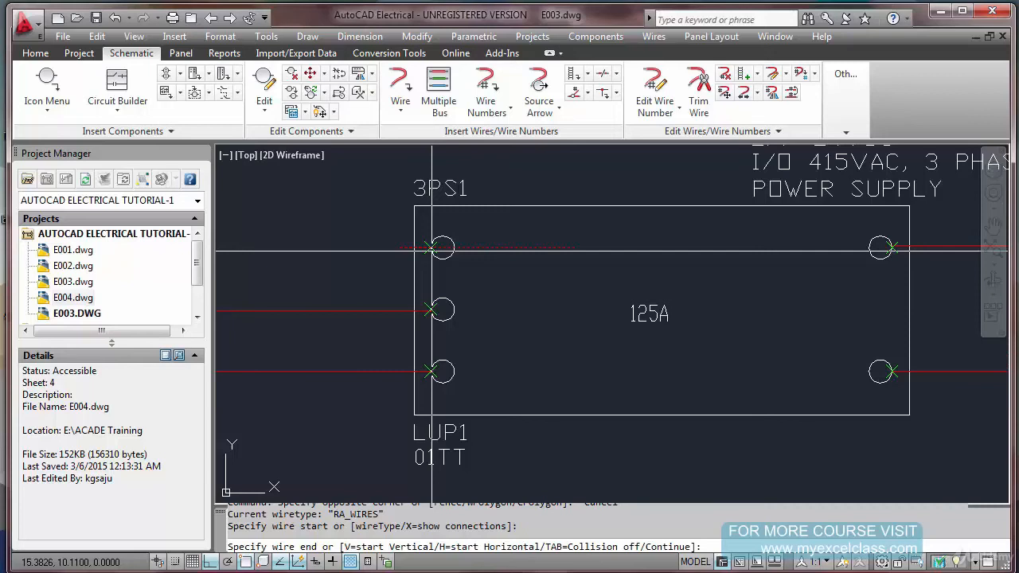
key("Escape")
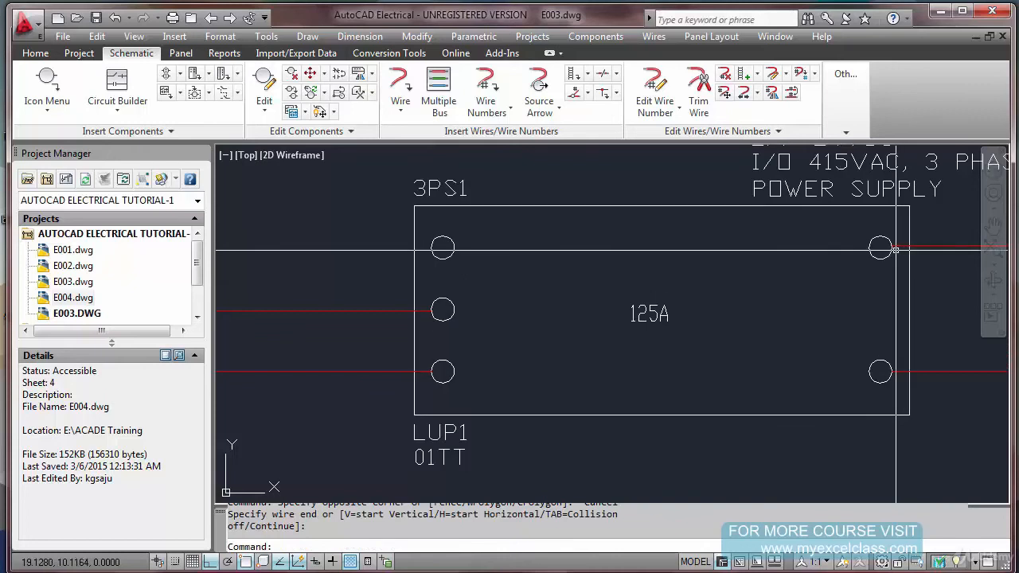
key("Escape")
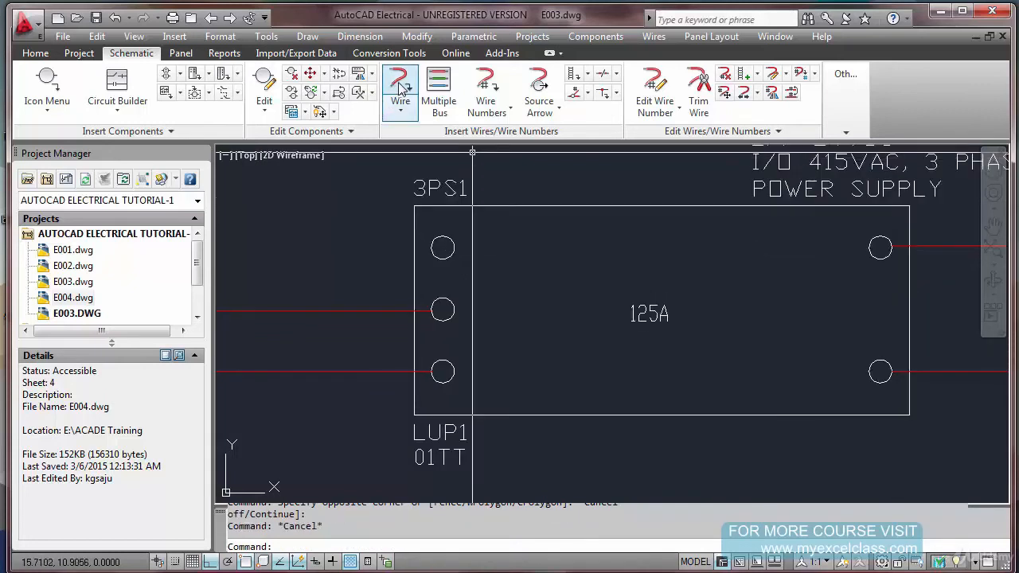
Insert a short horizontal wire from inside 3PS1 outward through the upper input terminal, level with that terminal's centre
left_click(400, 88)
left_click(647, 247)
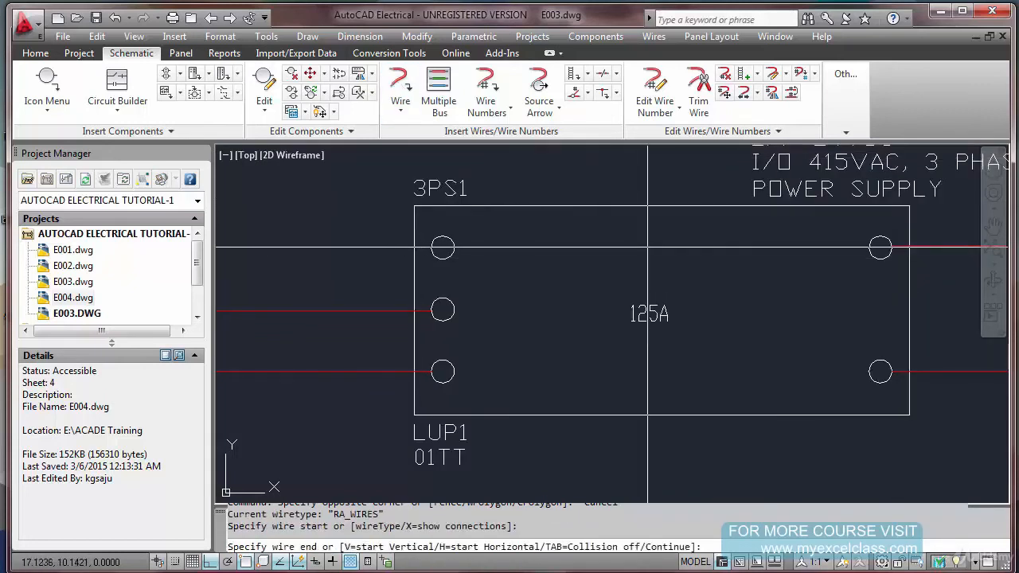
left_click(286, 254)
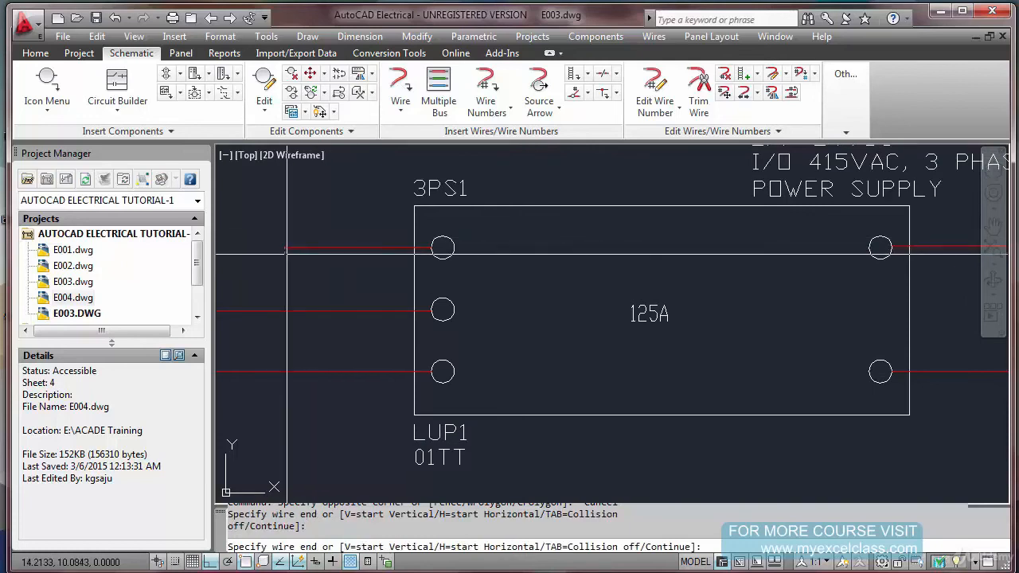
key("Return")
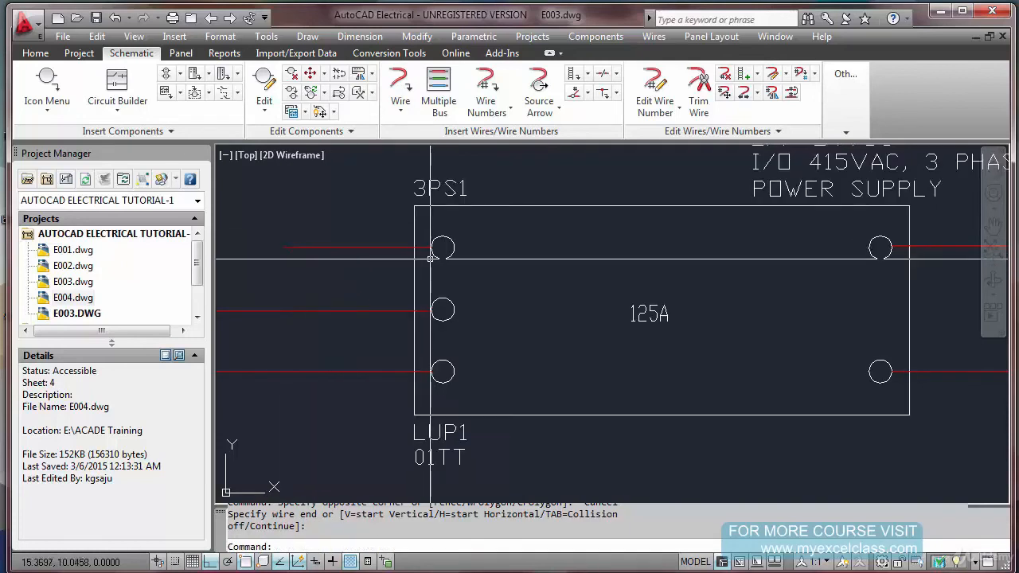
scroll(430, 255, "up", 3)
scroll(430, 249, "up", 4)
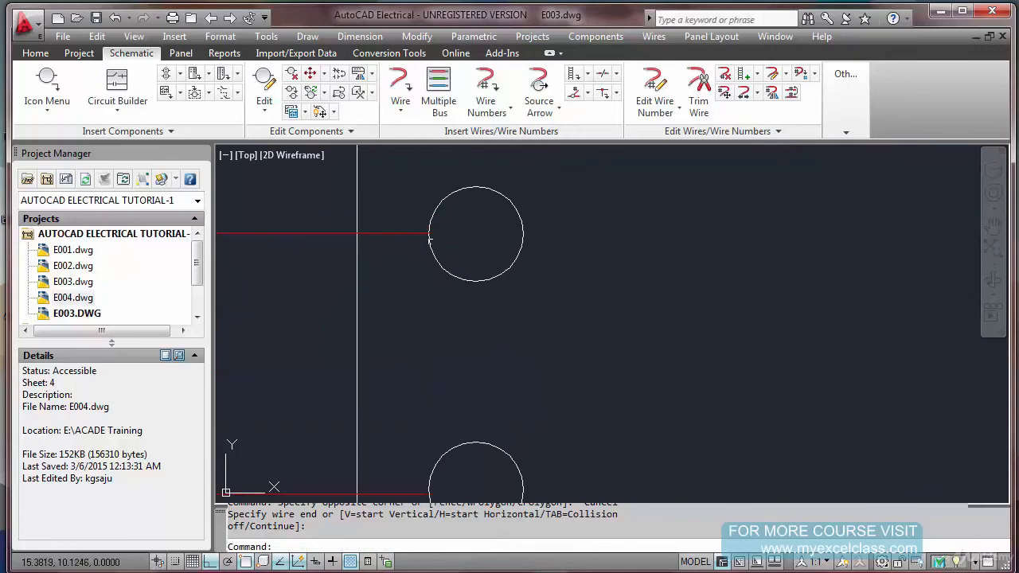
left_click(424, 241)
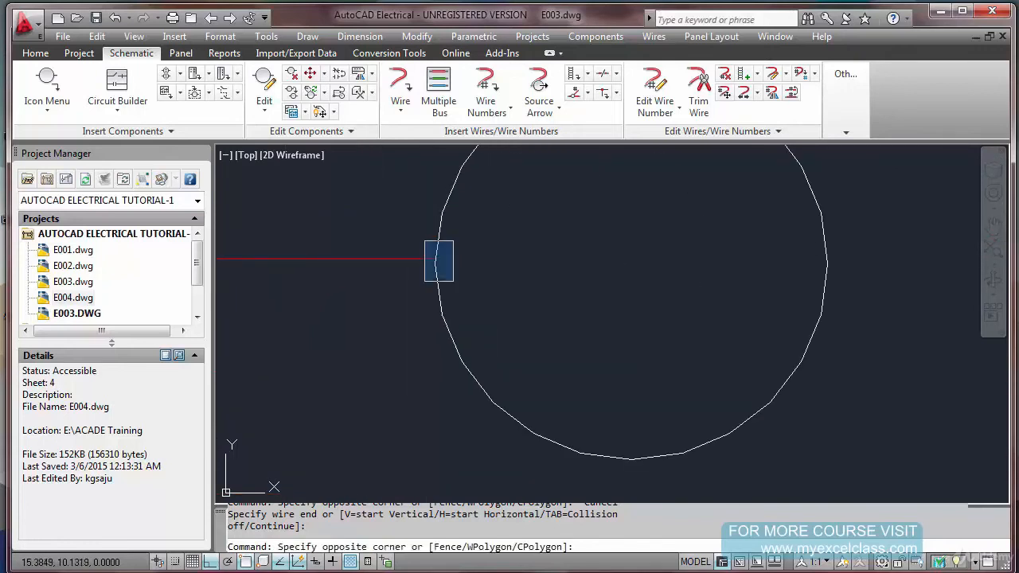
key("Escape")
key("Escape")
Delete the leftover empty rectangle above the power supply 3PS1
scroll(517, 277, "down", 6)
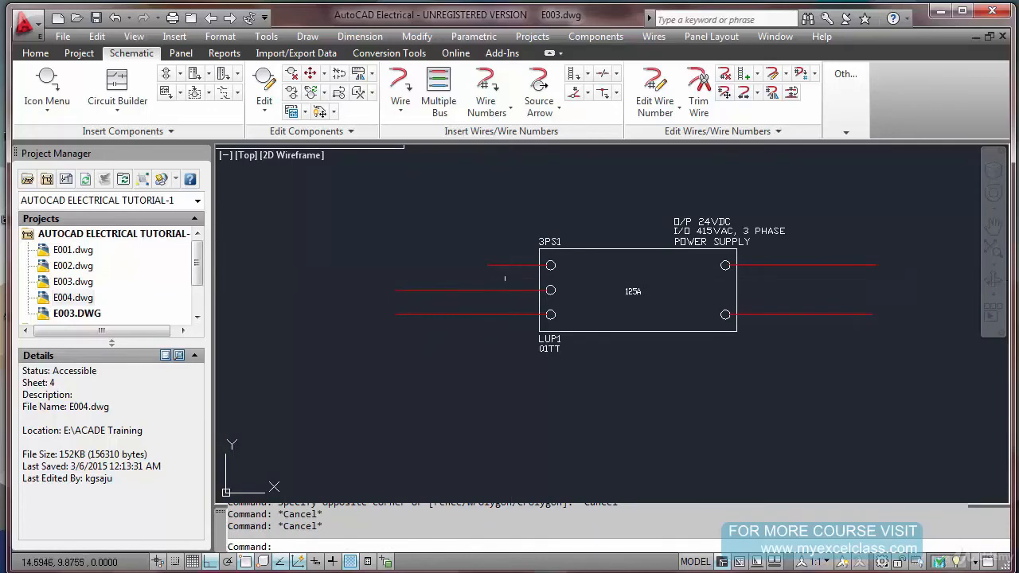
scroll(503, 276, "down", 2)
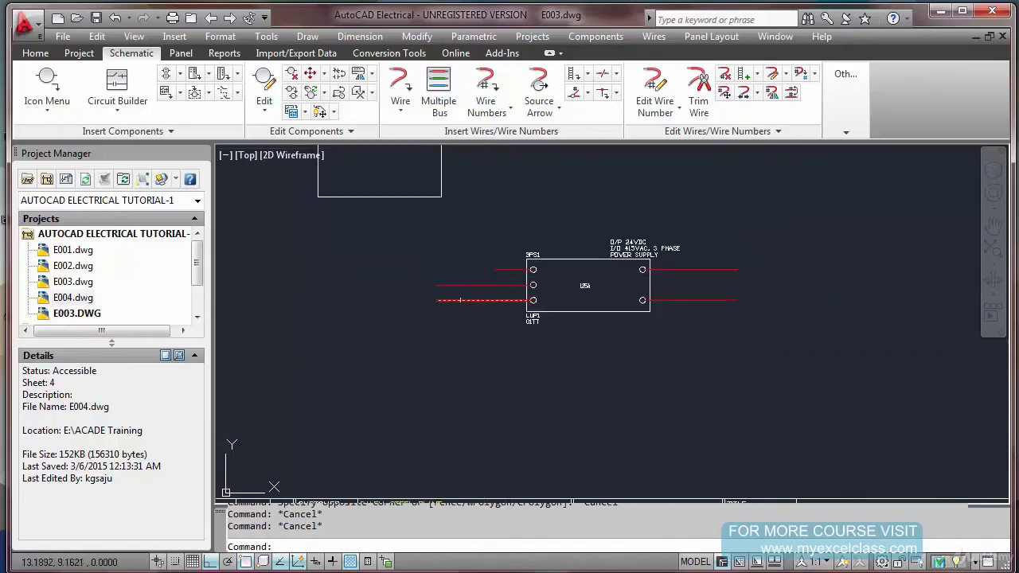
middle_click_drag(462, 243, 443, 347)
left_click(444, 323)
left_click(392, 290)
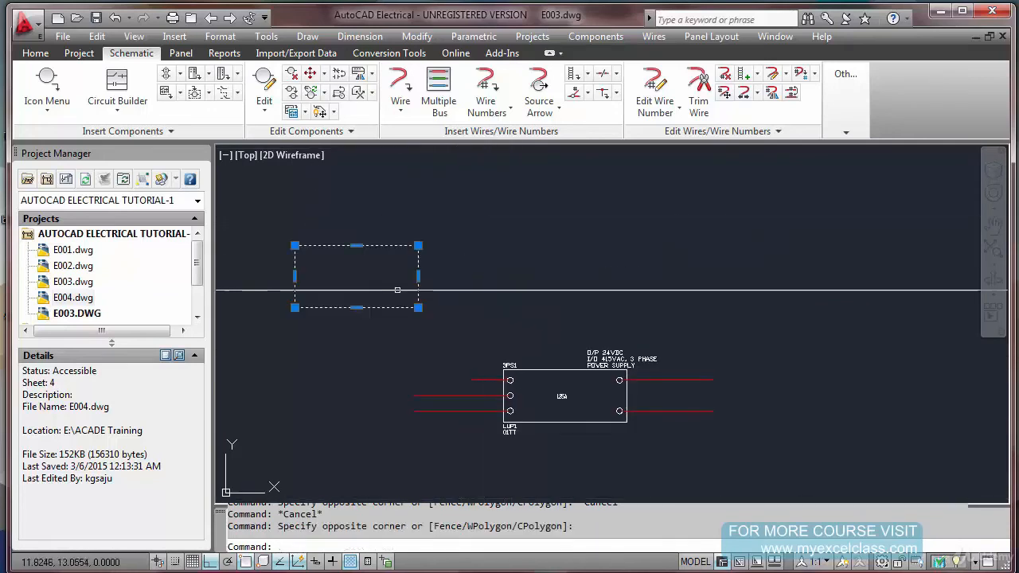
key("Delete")
Zoom to the drawing's extents and save the drawing
scroll(503, 269, "down", 2)
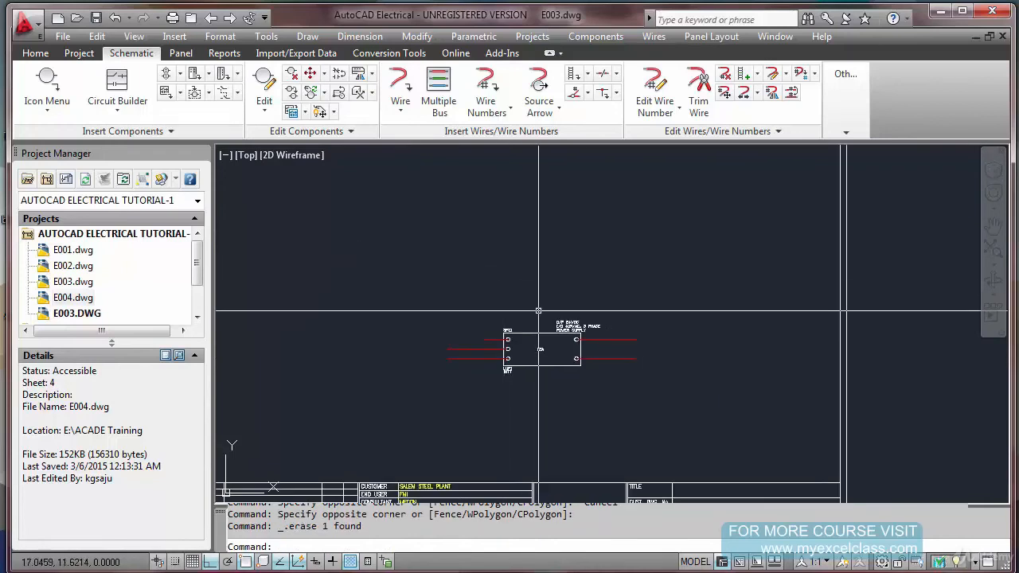
type("Z")
key("Return")
type("E")
key("Return")
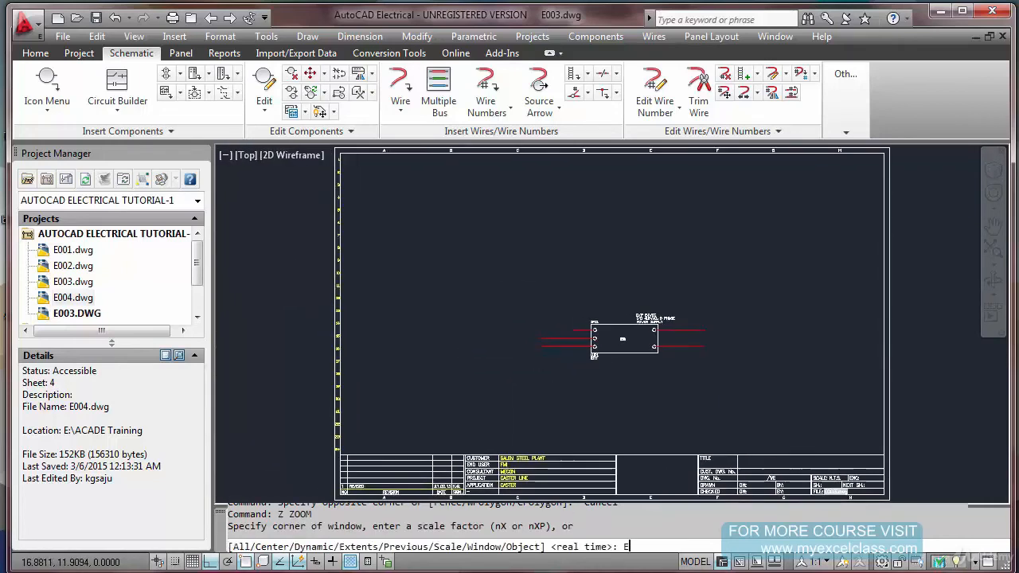
key("ctrl+s")
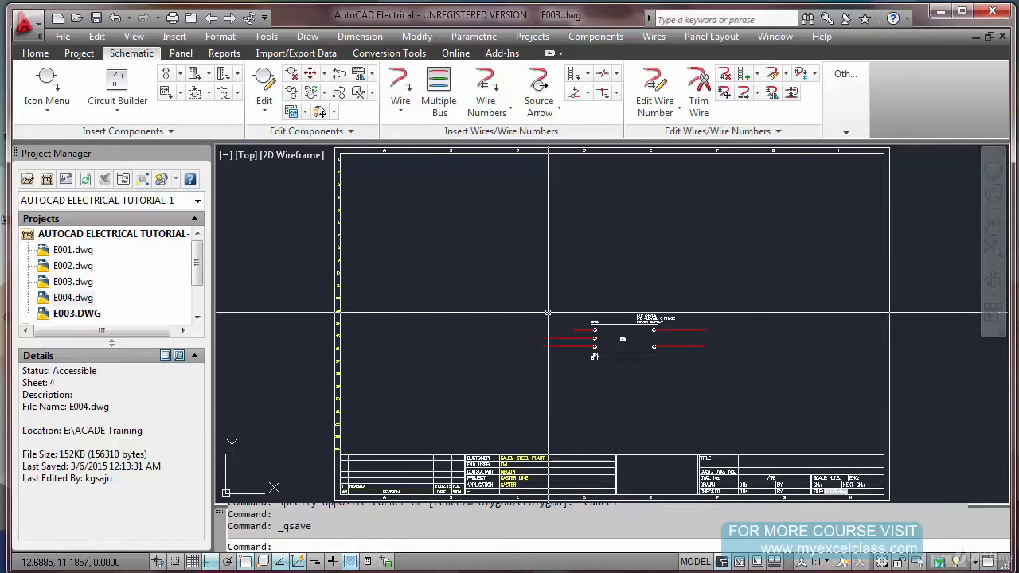
Hide the LUP1 and 01TT attributes below the 3PS1 symbol with single-pick Hide Attribute
scroll(593, 358, "up", 2)
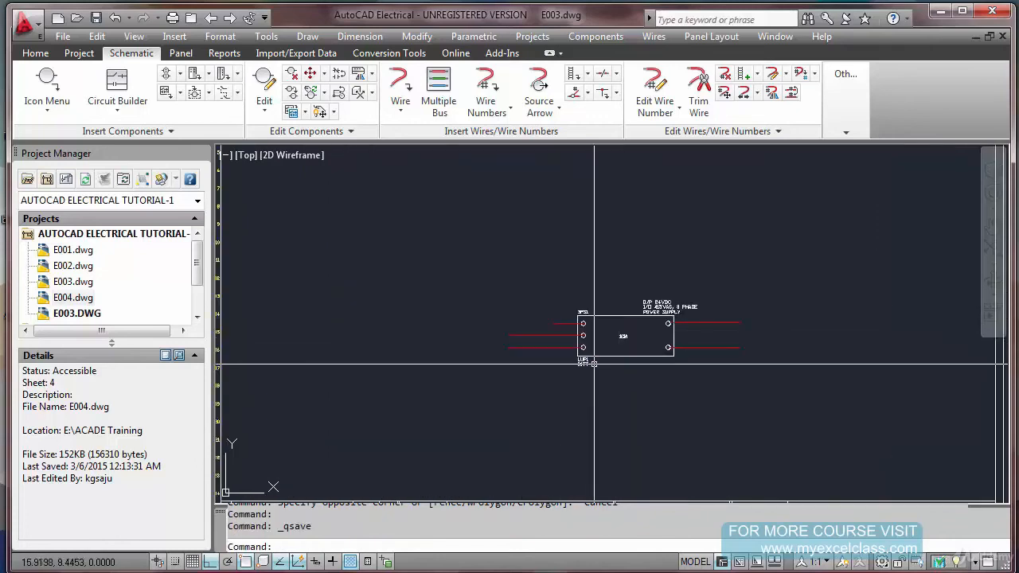
scroll(595, 361, "up", 5)
scroll(557, 350, "down", 4)
scroll(541, 338, "up", 3)
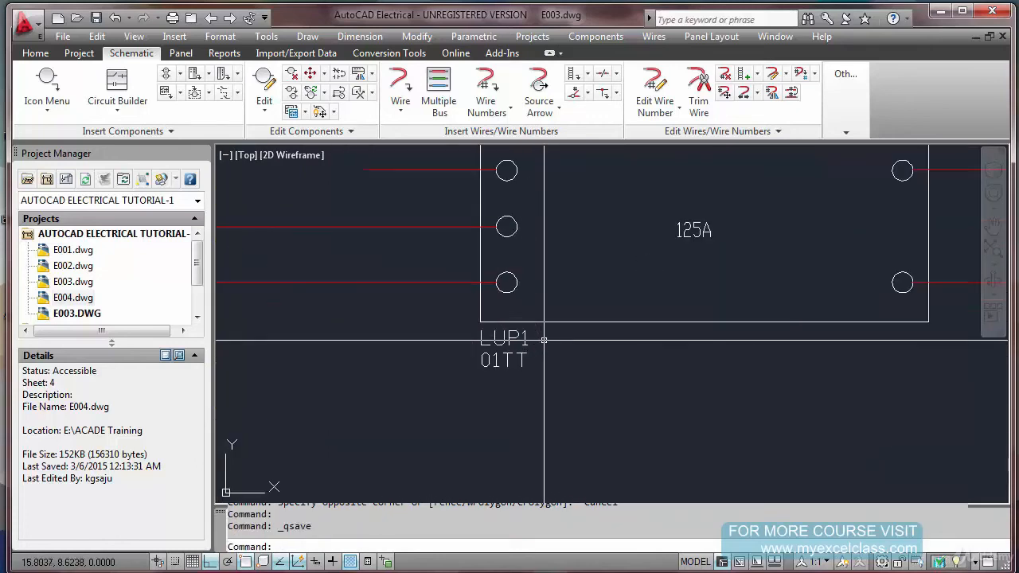
left_click(334, 113)
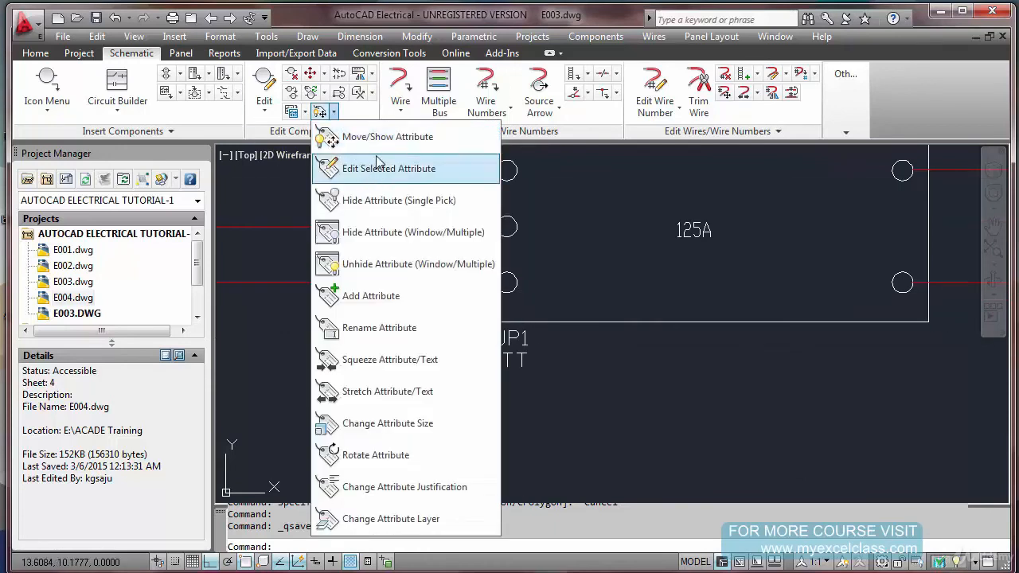
left_click(387, 201)
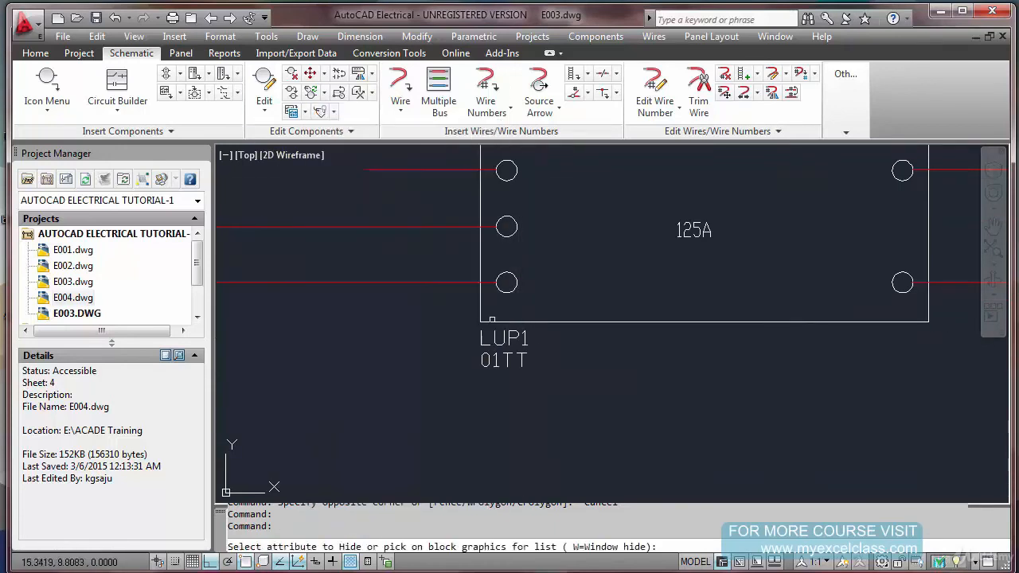
left_click(511, 338)
left_click(509, 356)
scroll(508, 342, "down", 4)
scroll(586, 282, "up", 2)
key("Escape")
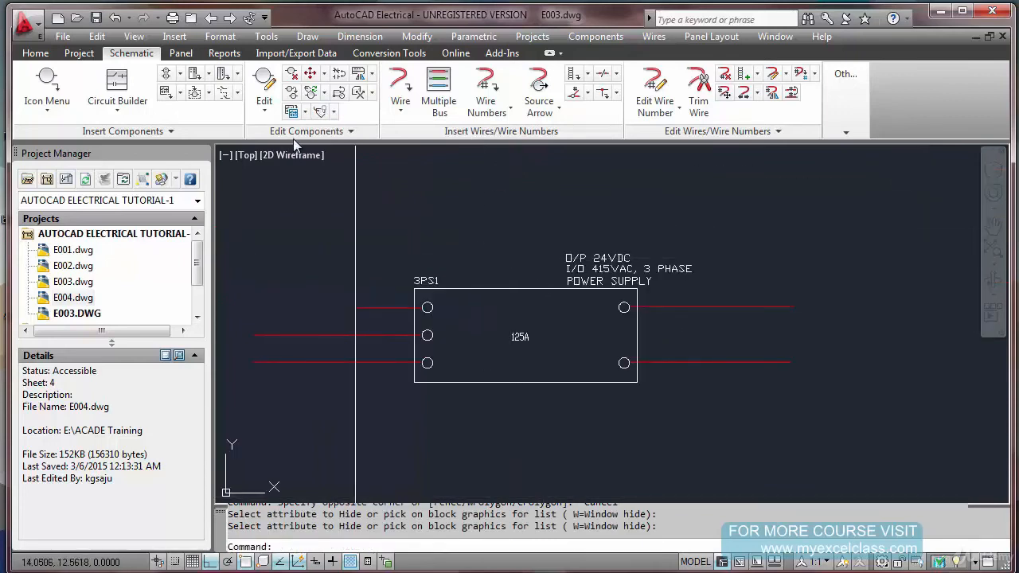
left_click(333, 112)
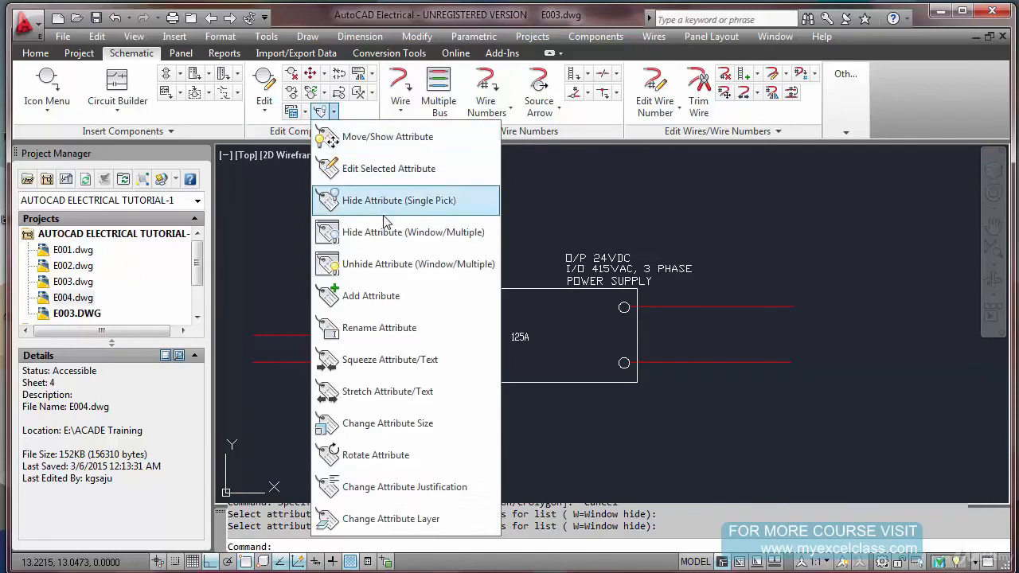
left_click(388, 140)
left_click(573, 262)
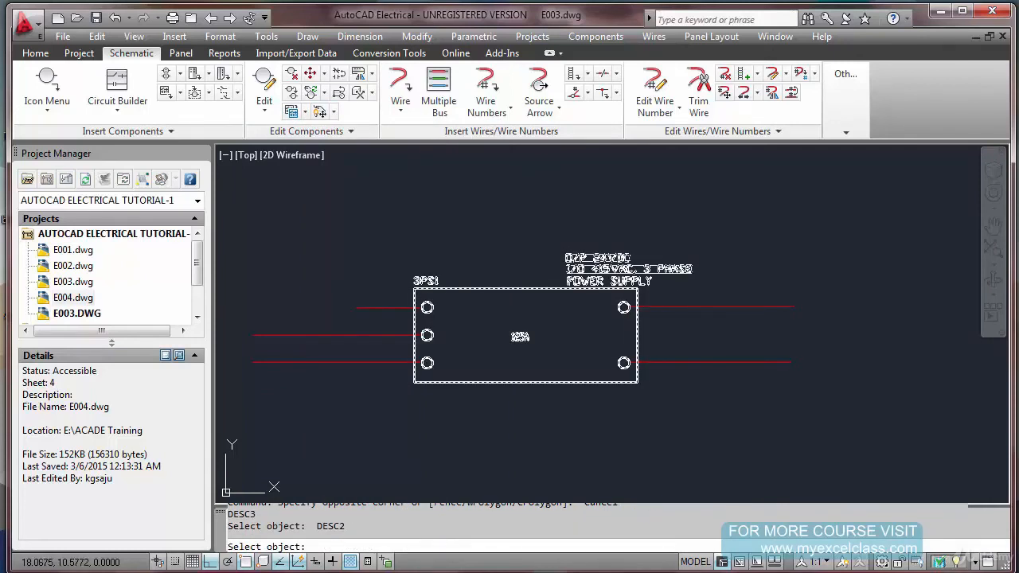
left_click(592, 271)
key("Return")
key("Escape")
Move the three description attributes of 3PS1 straight left, so they start above the 125A rating
key("Return")
left_click(602, 262)
left_click(602, 269)
left_click(597, 280)
key("Return")
left_click(666, 232)
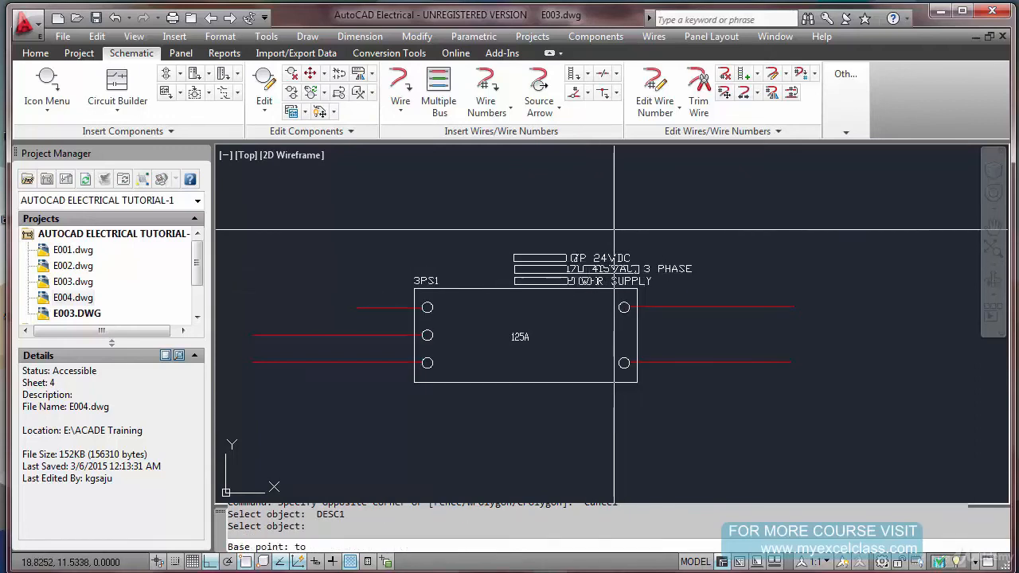
left_click(609, 231)
key("Escape")
key("Escape")
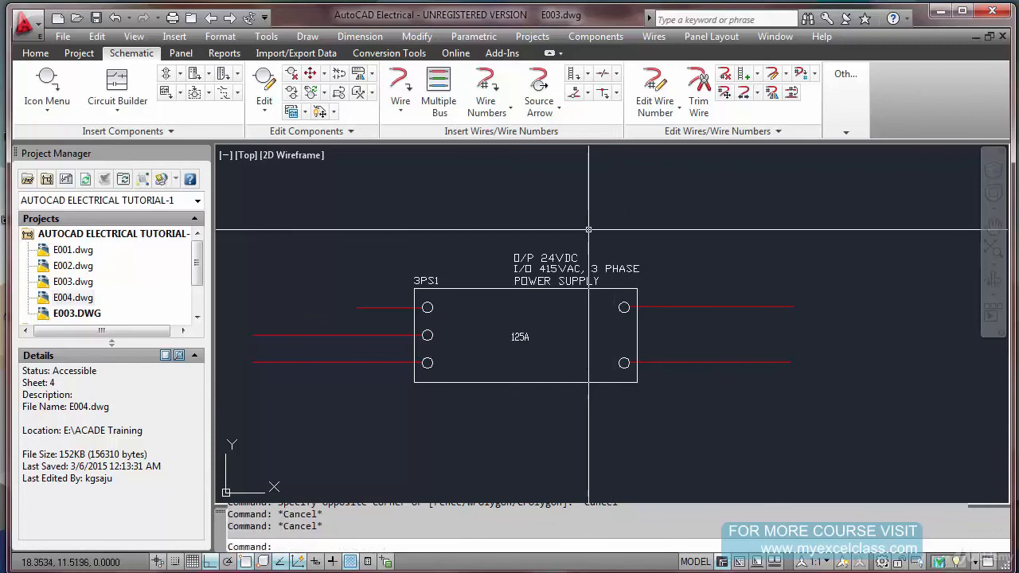
Fit the full sheet in view with Zoom Extents and save E003.dwg with the rearranged attributes
scroll(586, 228, "down", 2)
scroll(522, 266, "up", 2)
type("Z")
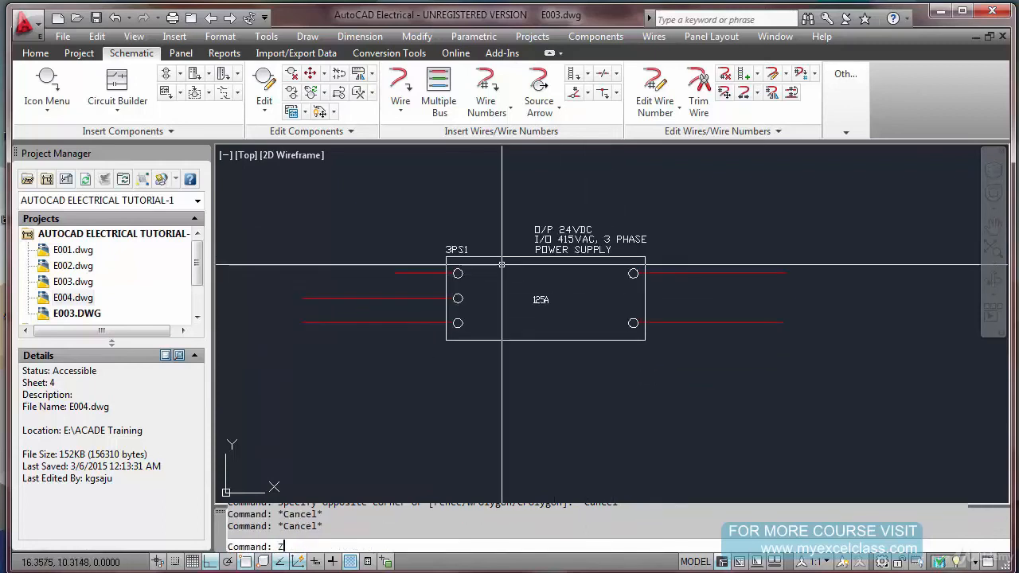
key("Return")
type("E")
key("Return")
key("ctrl+s")
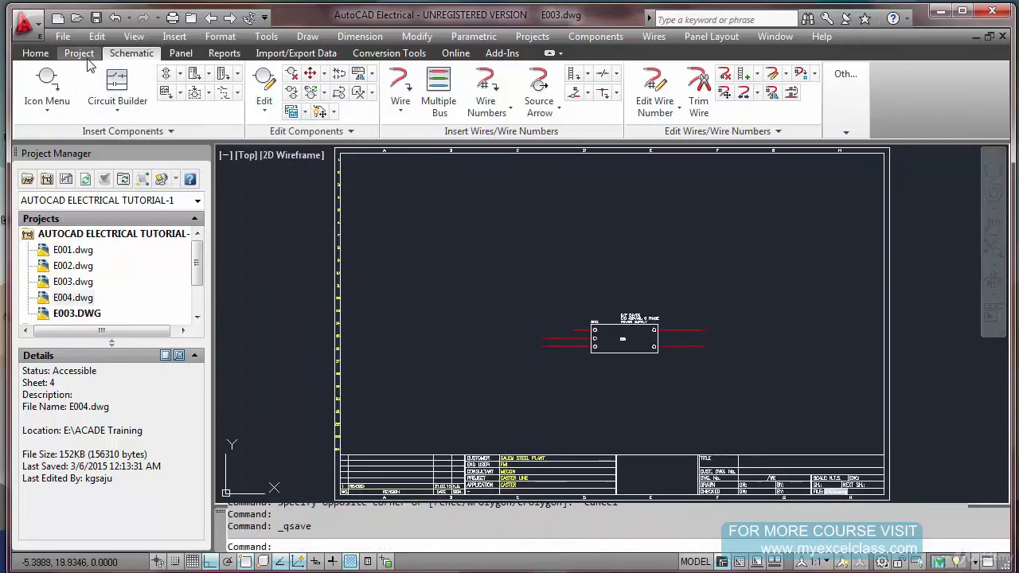
Generate the schematic Bill of Material report for the active drawing
left_click(223, 53)
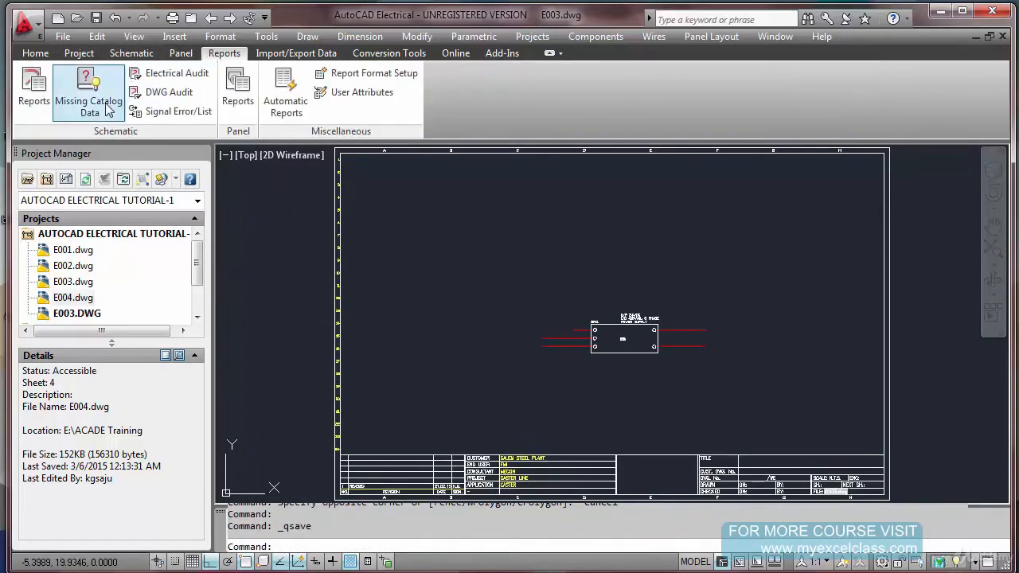
left_click(42, 97)
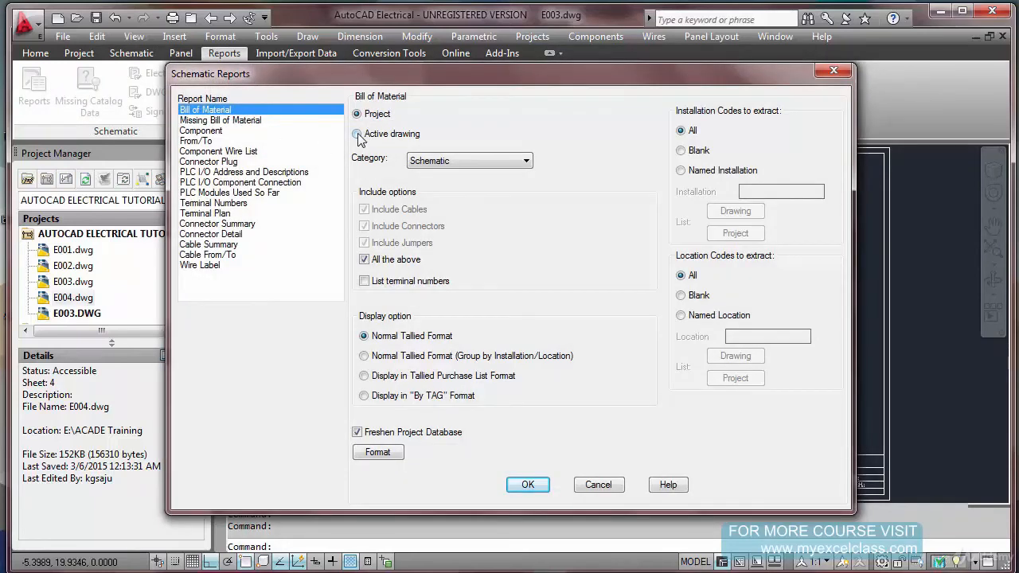
left_click(526, 485)
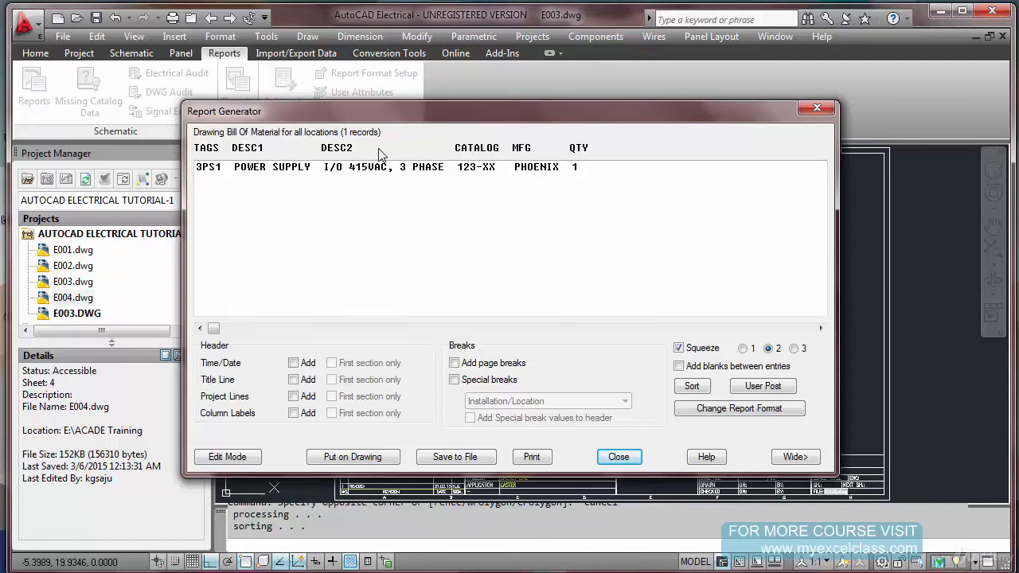
Add the DESC3 field to the Bill of Material report format and place it directly after DESC2
left_click(722, 410)
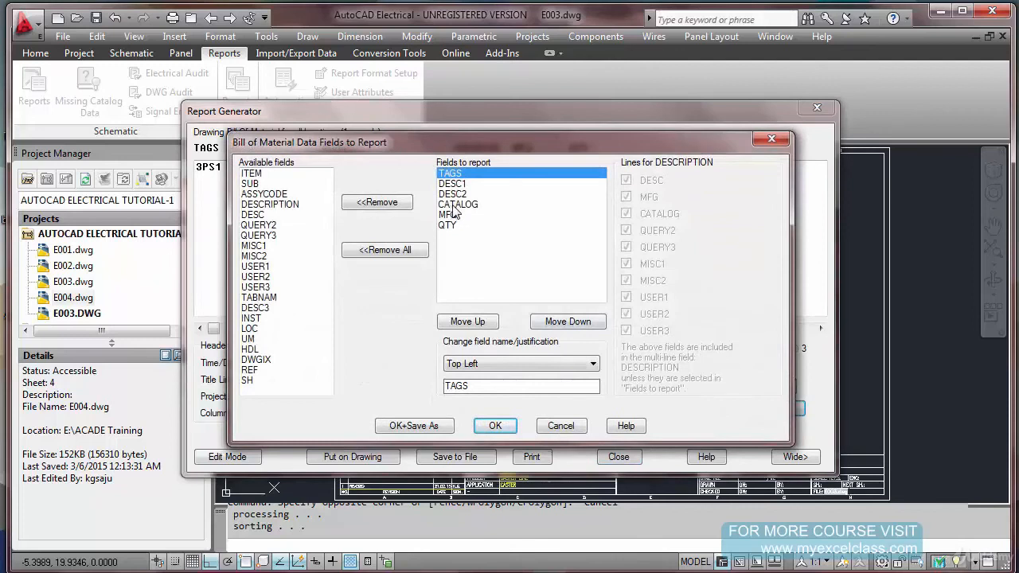
double_click(253, 214)
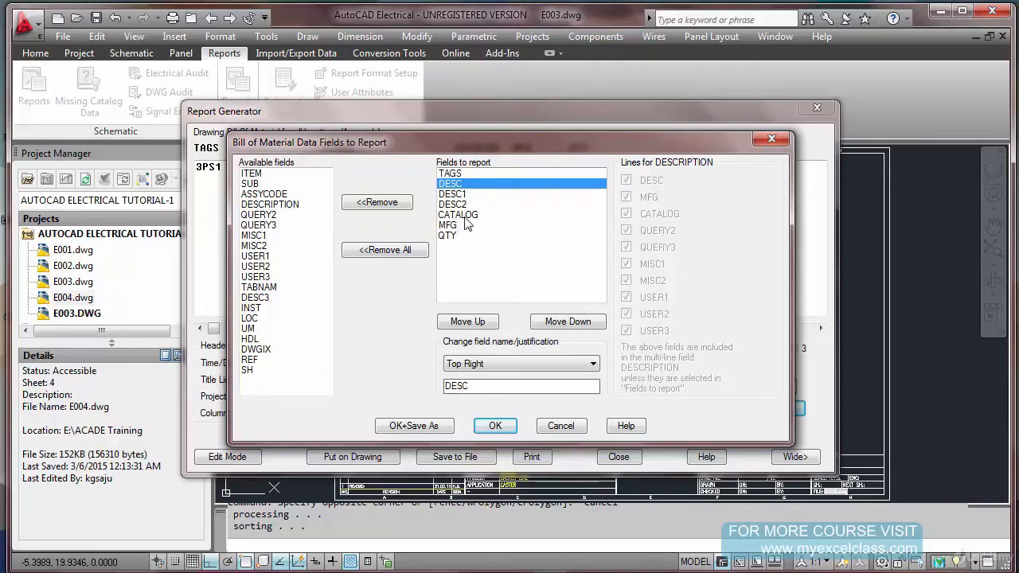
left_click(390, 202)
double_click(265, 308)
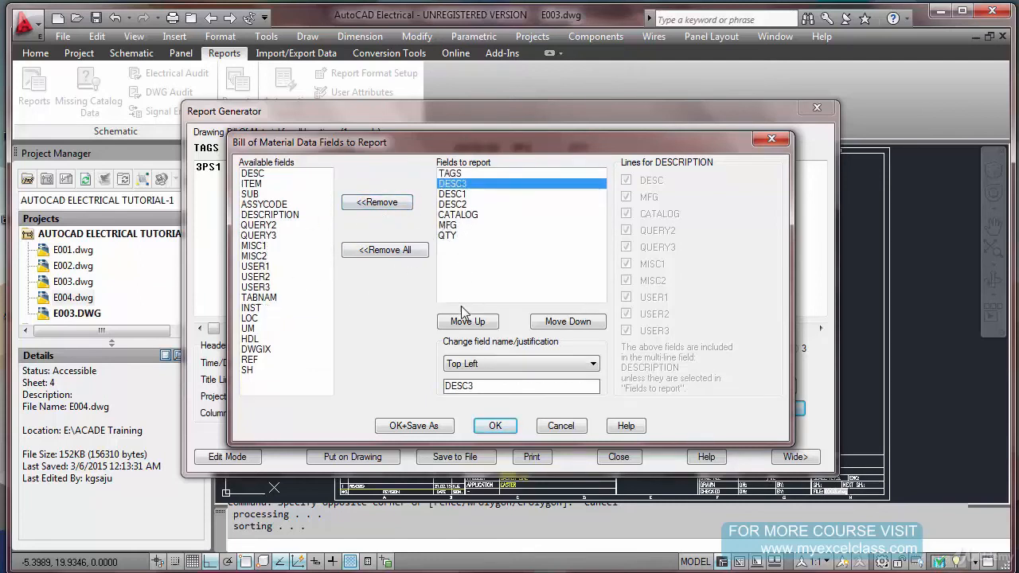
left_click(547, 322)
left_click(547, 322)
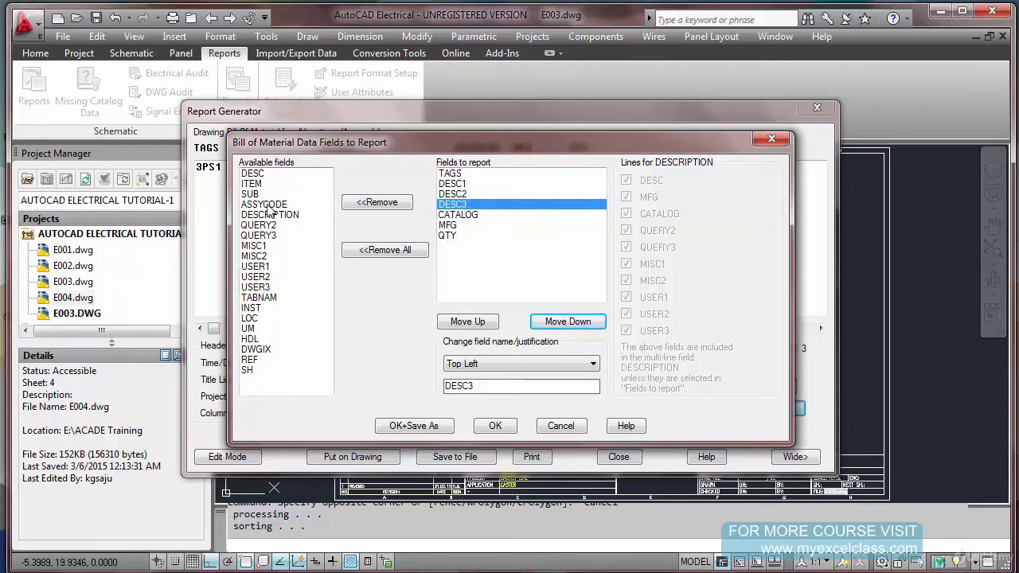
Add the INST and LOC fields after DESC3 and apply the changed report format
double_click(258, 309)
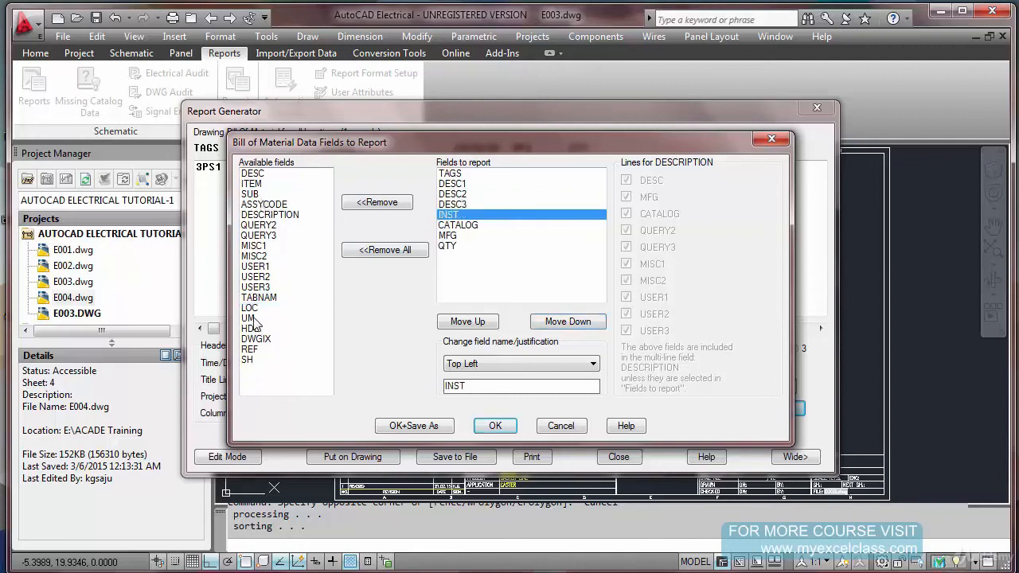
double_click(253, 308)
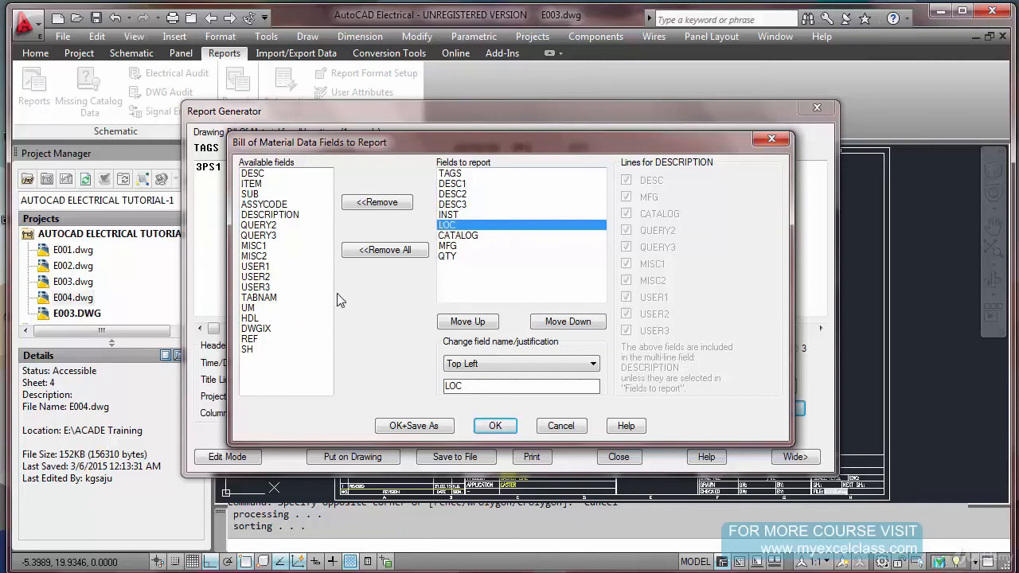
left_click(487, 424)
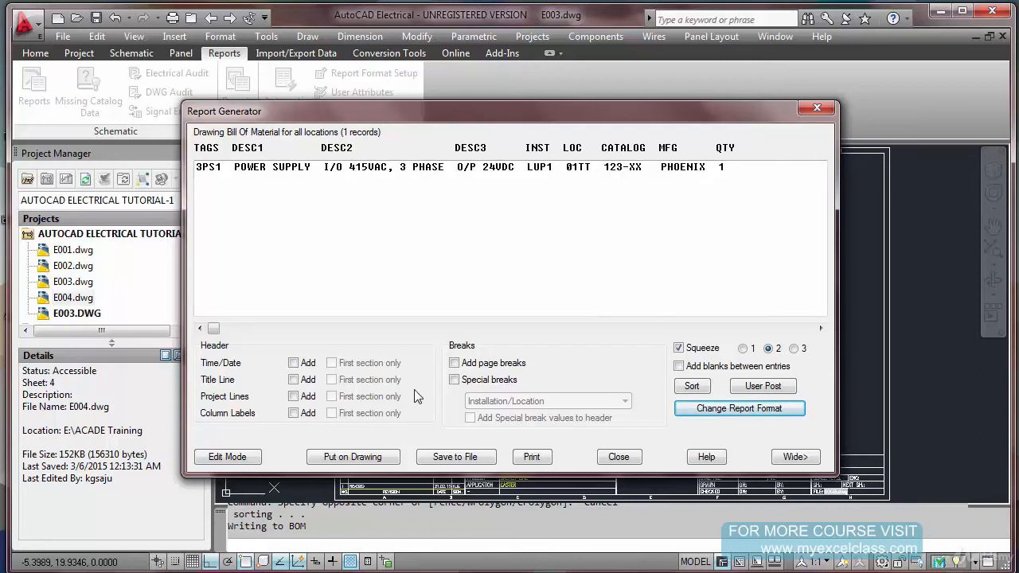
Put the report on the drawing as a new table with column labels below 3PS1, at about X 8.0, Y 7.0
left_click(439, 461)
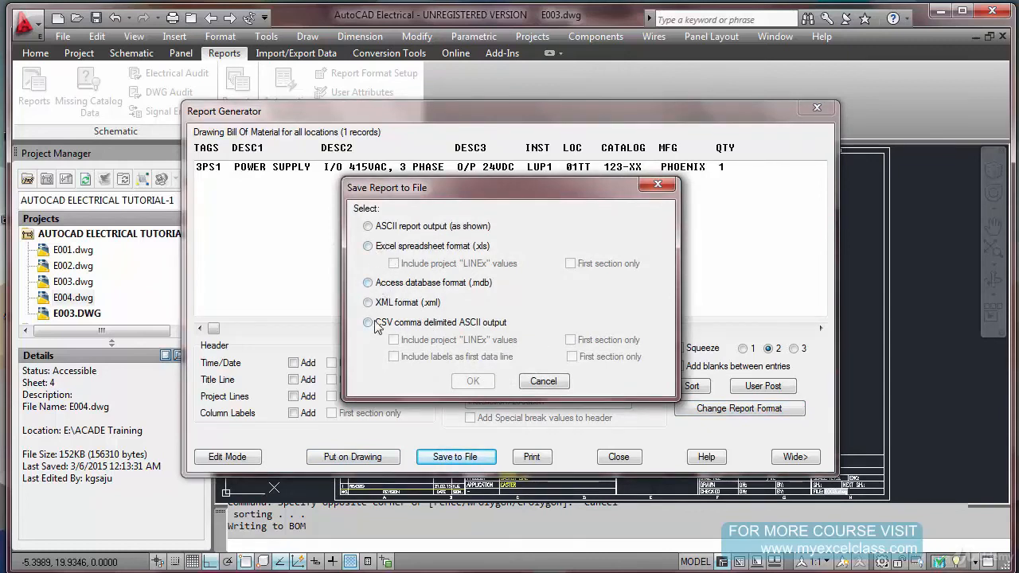
left_click(543, 381)
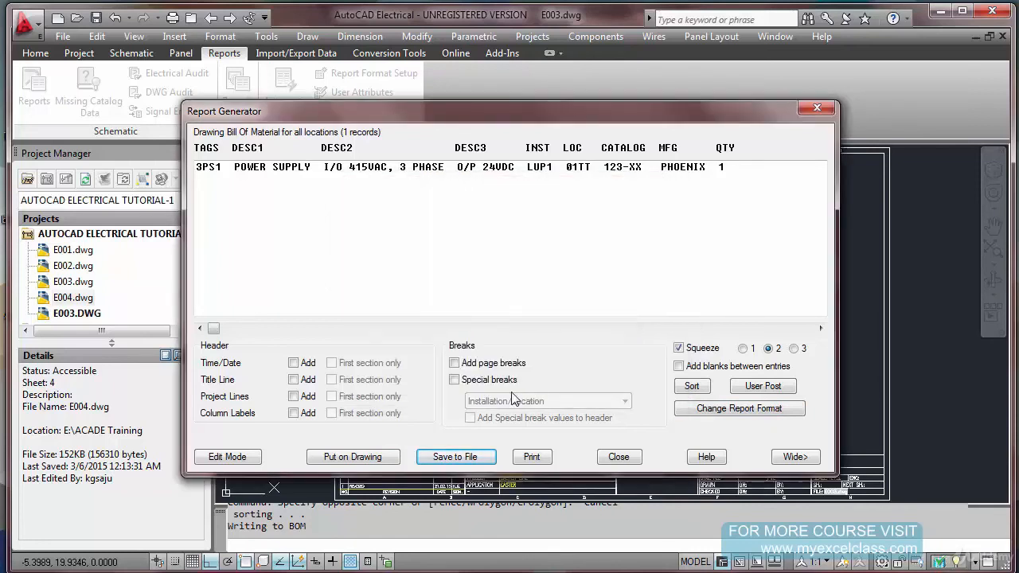
left_click(365, 459)
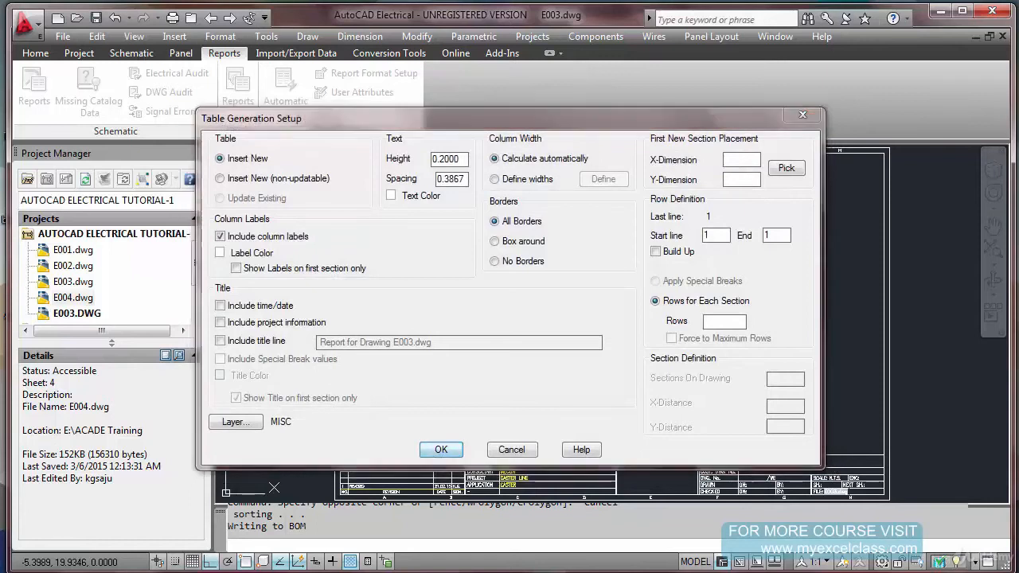
left_click(443, 439)
left_click(464, 382)
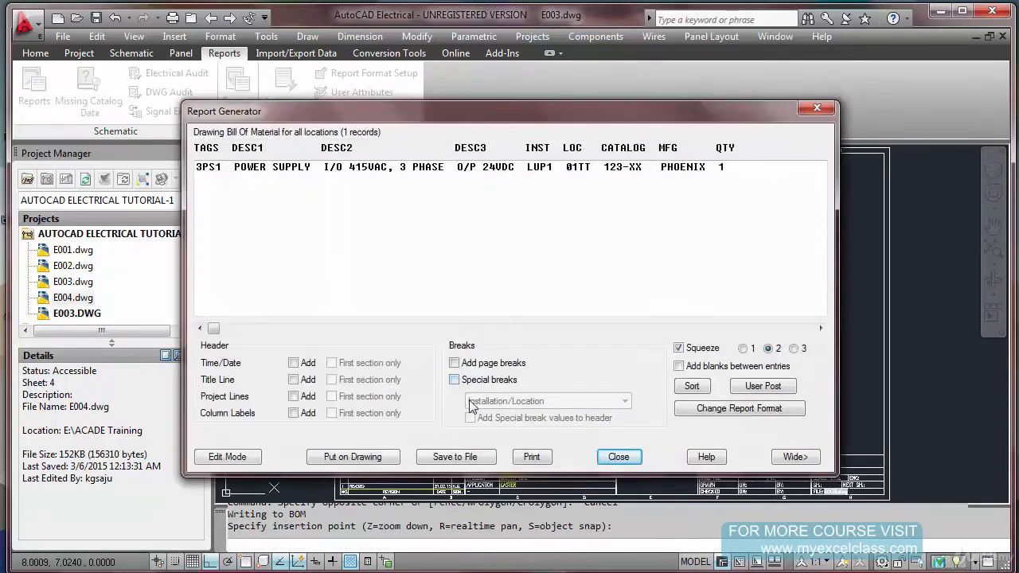
left_click(618, 460)
scroll(581, 416, "up", 5)
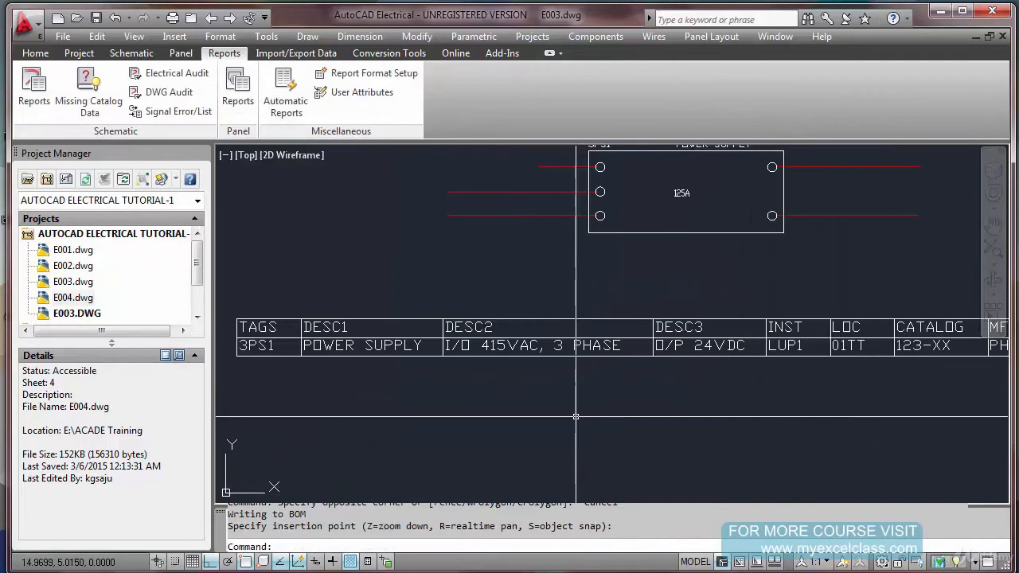
scroll(575, 417, "down", 2)
middle_click_drag(587, 414, 511, 383)
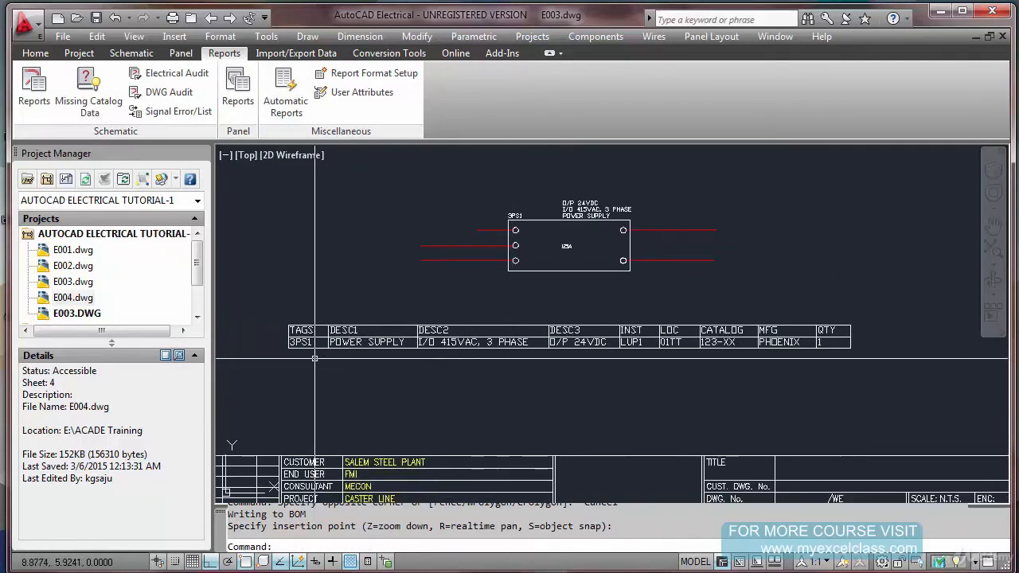
scroll(315, 358, "up", 2)
scroll(317, 358, "down", 2)
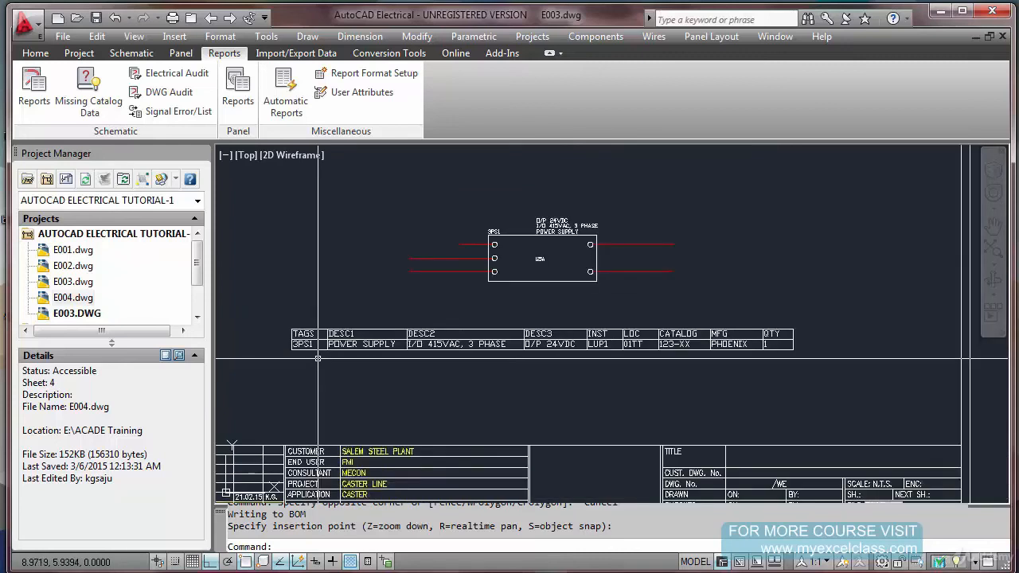
scroll(352, 362, "up", 1)
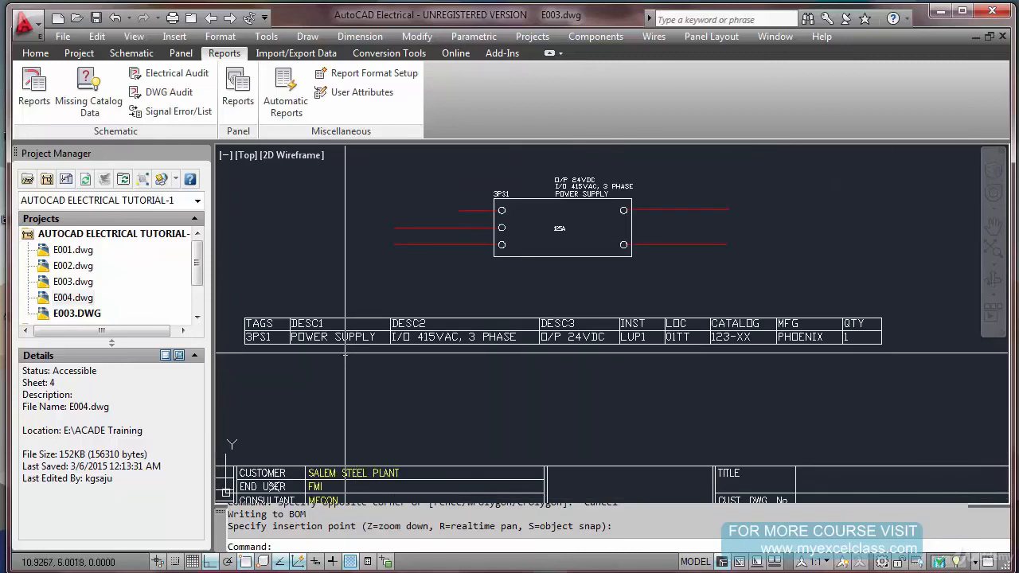
Copy the 3PS1 power supply with Copy Component to the right of its output wires, accepting the proposed component data
left_click(132, 53)
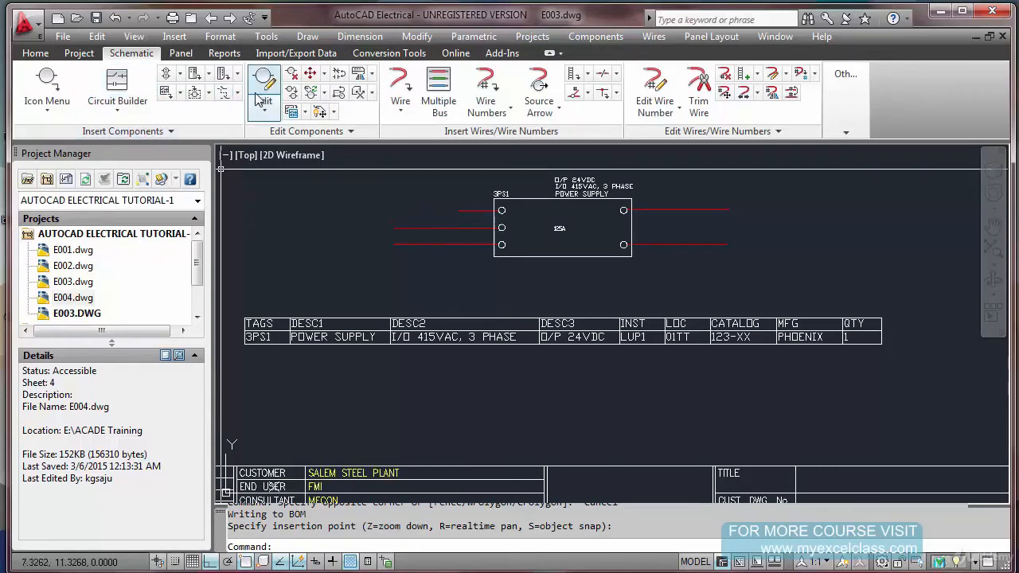
left_click(589, 37)
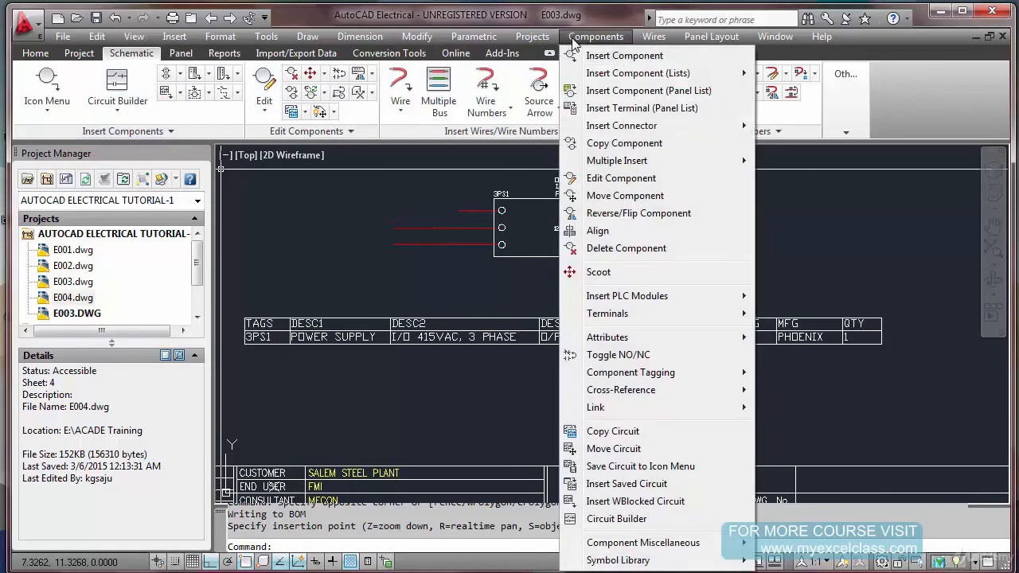
left_click(601, 143)
middle_click_drag(515, 325, 452, 474)
left_click(523, 346)
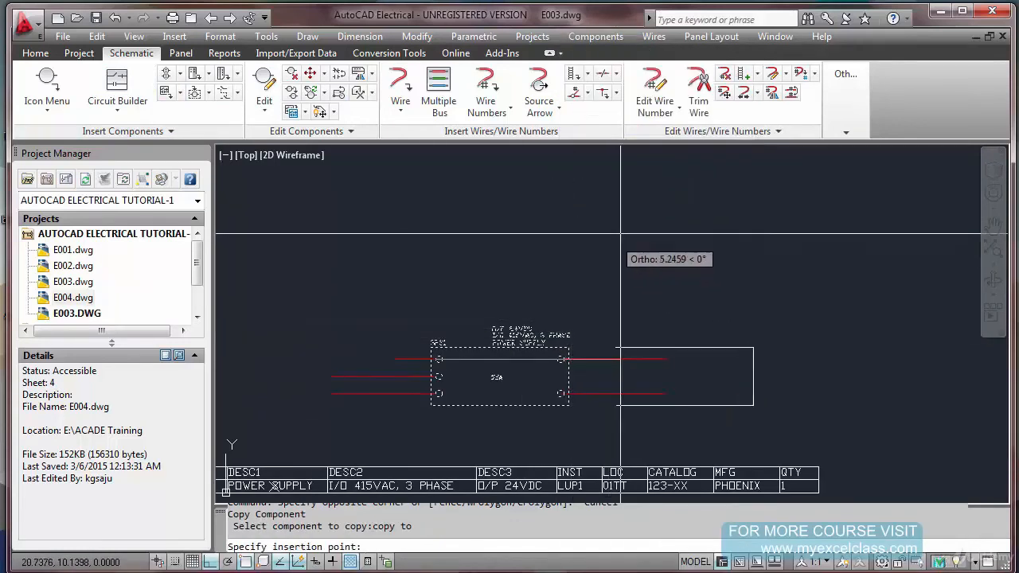
left_click(745, 296)
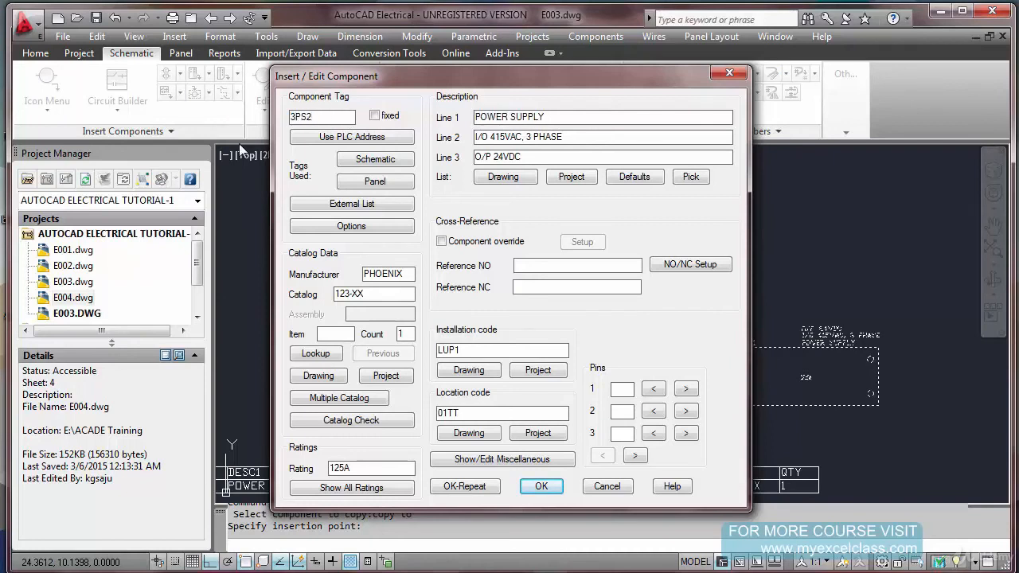
left_click(541, 485)
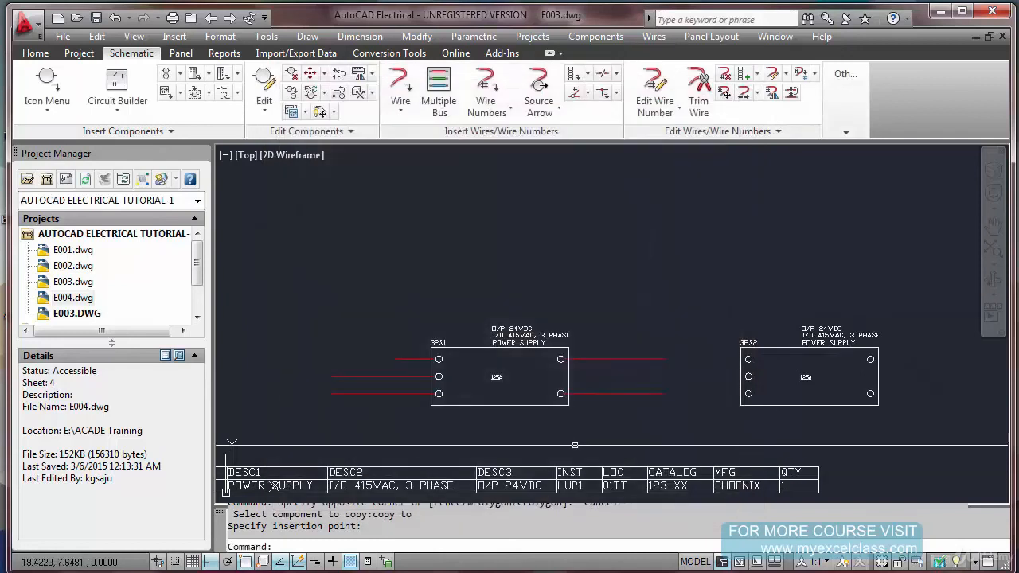
Fit the whole sheet in view with Zoom Extents and save E003.dwg with the copied power supply
scroll(651, 379, "up", 2)
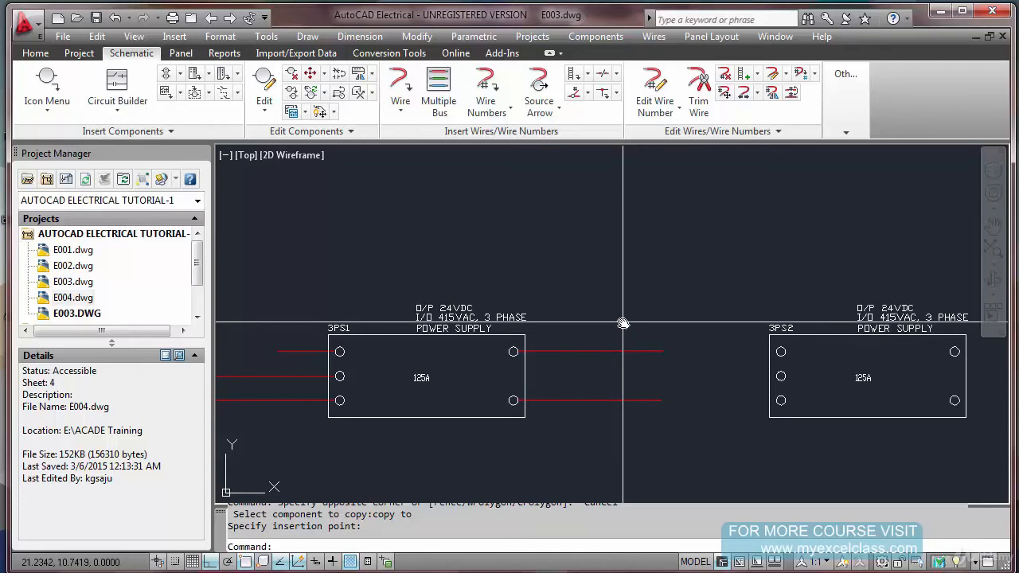
type("ze")
key("Return")
key("Escape")
key("Escape")
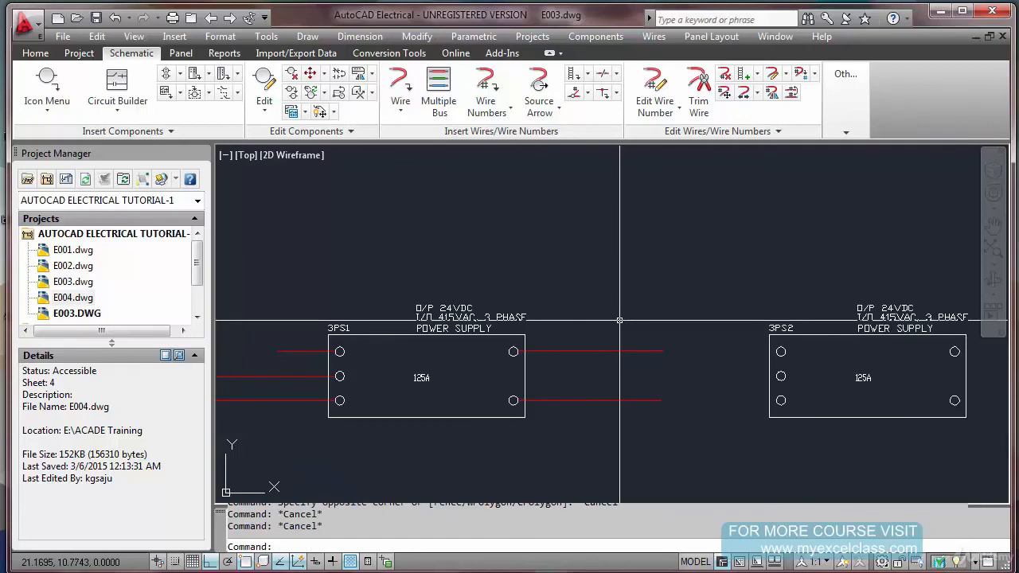
type("z")
key("Return")
type("e")
key("Return")
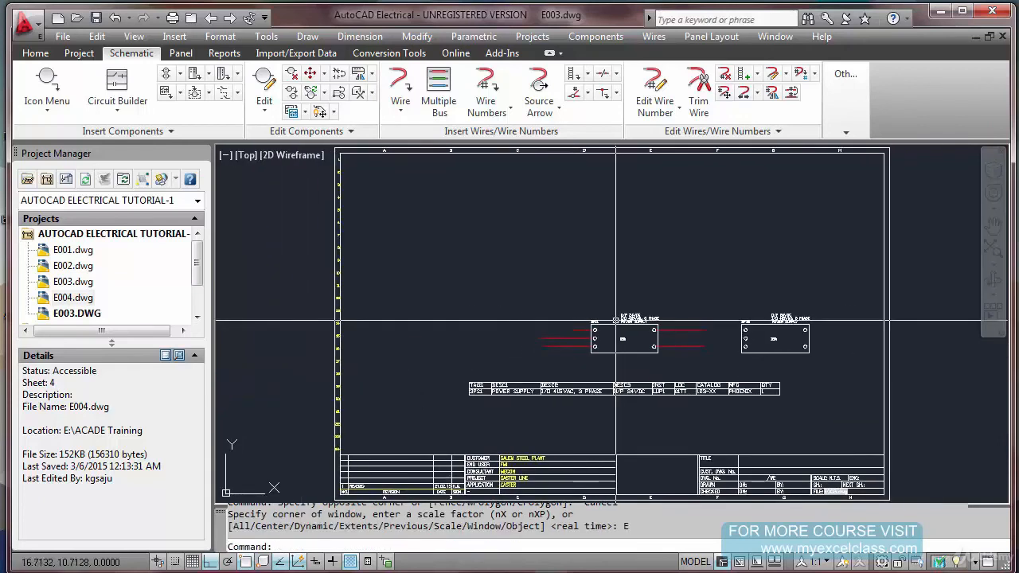
key("ctrl+s")
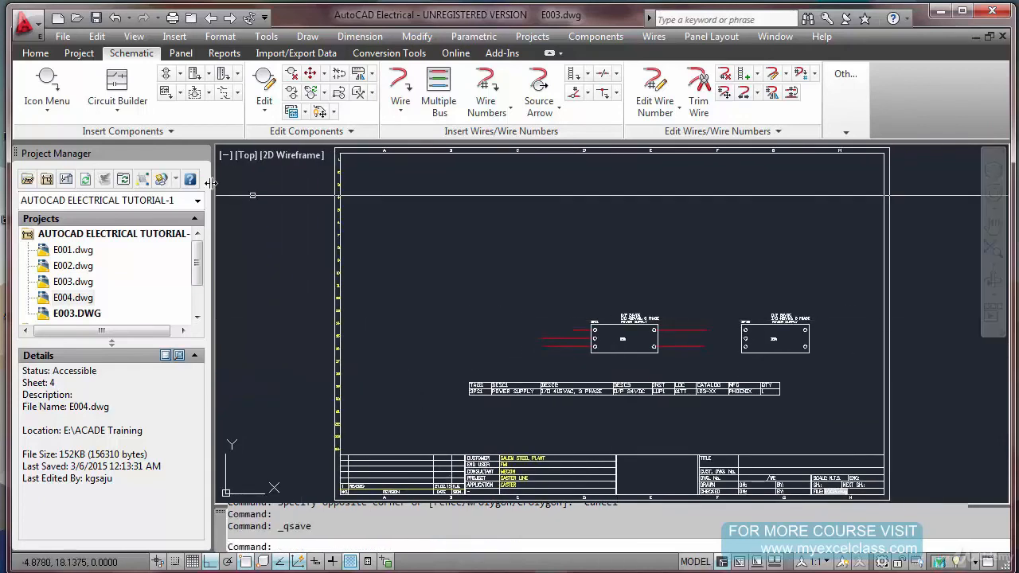
Generate the schematic Bill of Material report again for the active drawing, including the copied power supply
left_click(224, 53)
left_click(39, 91)
left_click(365, 135)
left_click(527, 483)
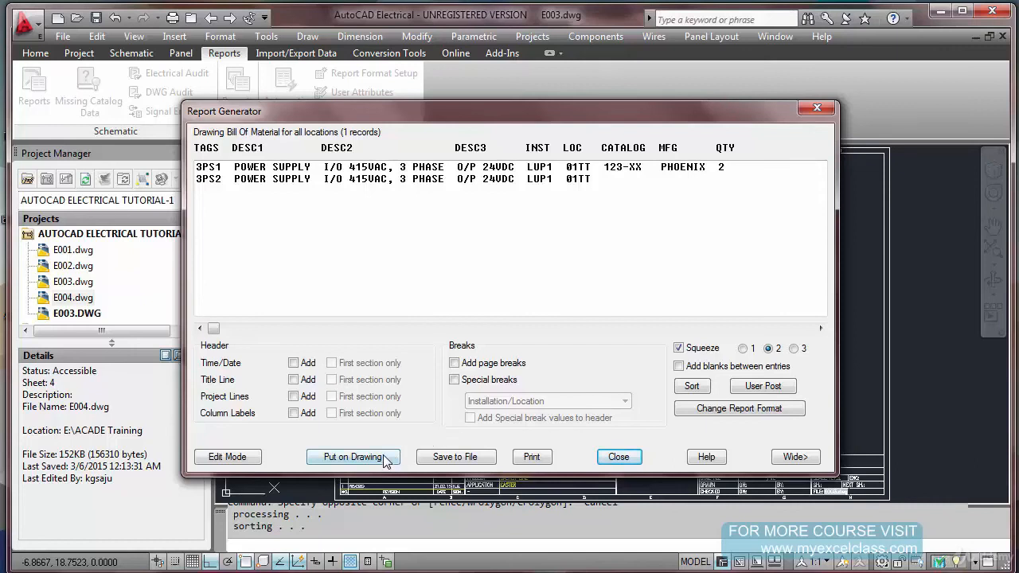
Update the existing Bill of Material table on the drawing with Include time/date enabled, and close the report
left_click(354, 456)
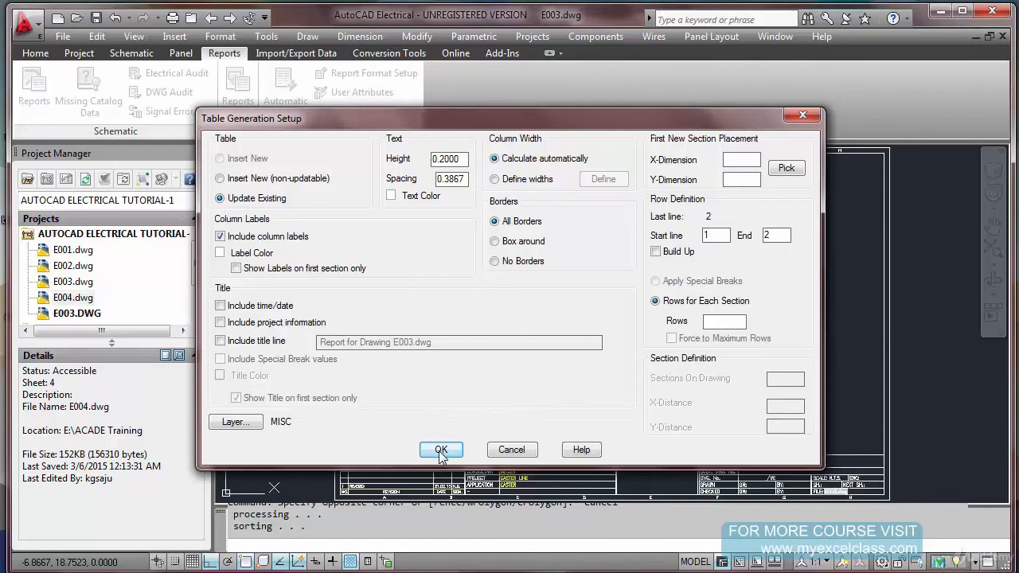
left_click_drag(512, 116, 728, 175)
left_click_drag(621, 177, 197, 18)
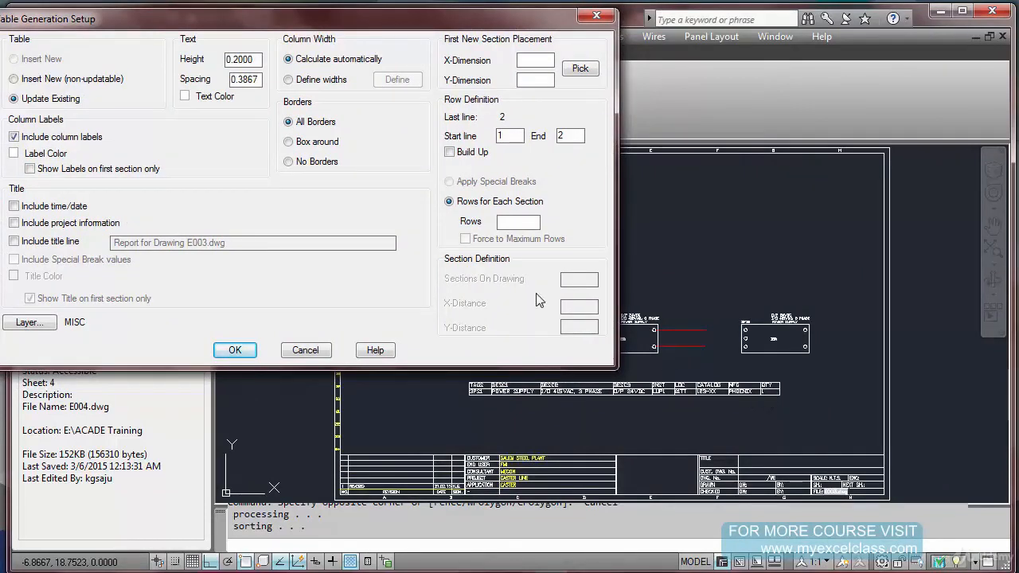
left_click_drag(316, 26, 428, 99)
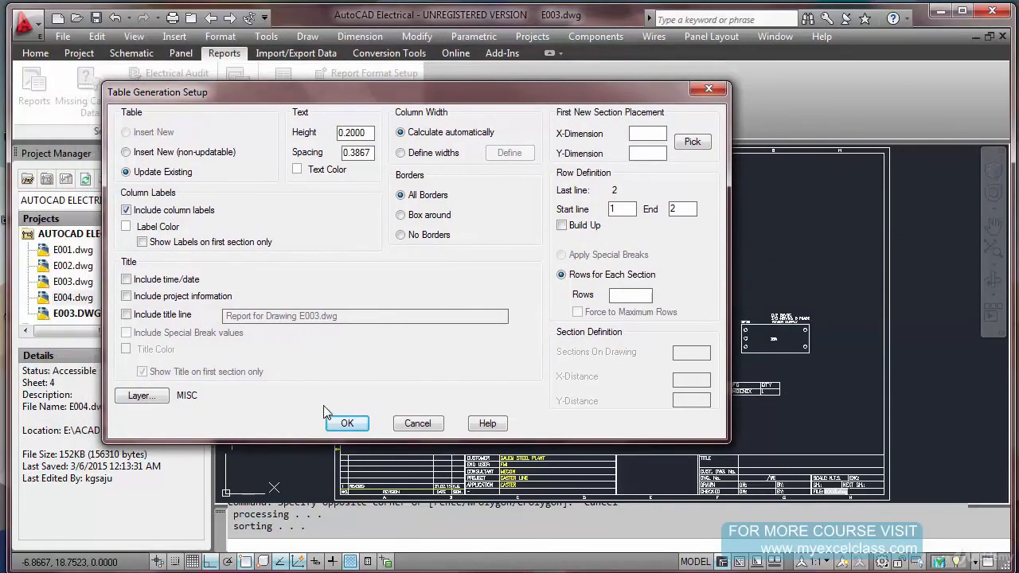
left_click(127, 280)
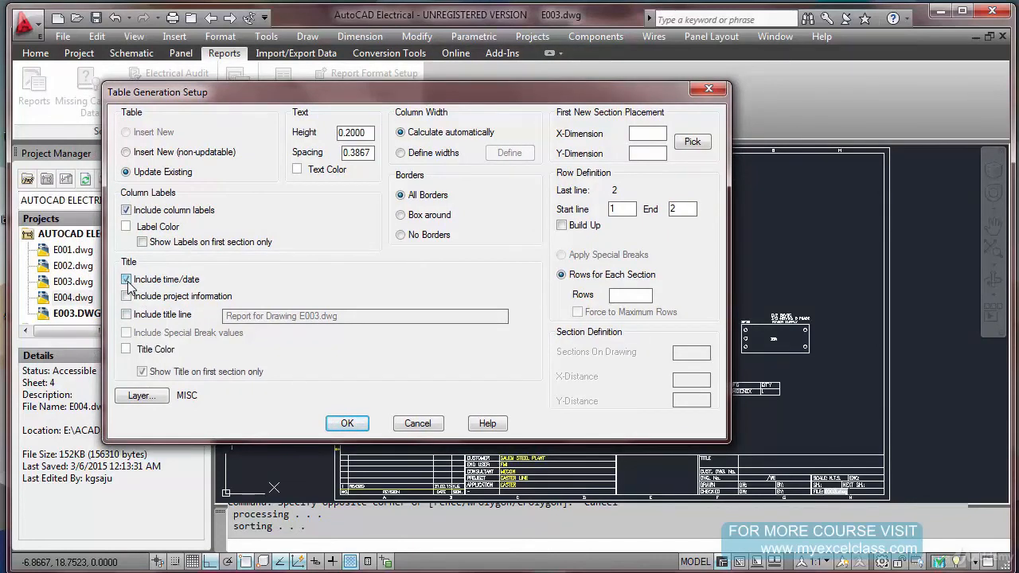
left_click(342, 422)
left_click(618, 457)
Examine the updated Bill of Material table, including its time/date row and the 3PS1 and 3PS2 entries
scroll(760, 424, "up", 4)
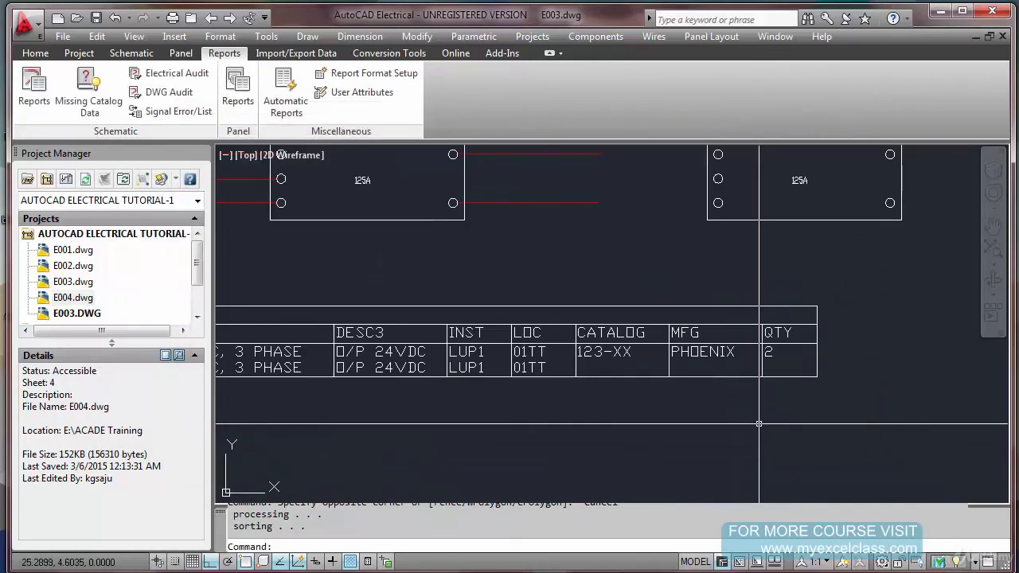
scroll(758, 423, "down", 2)
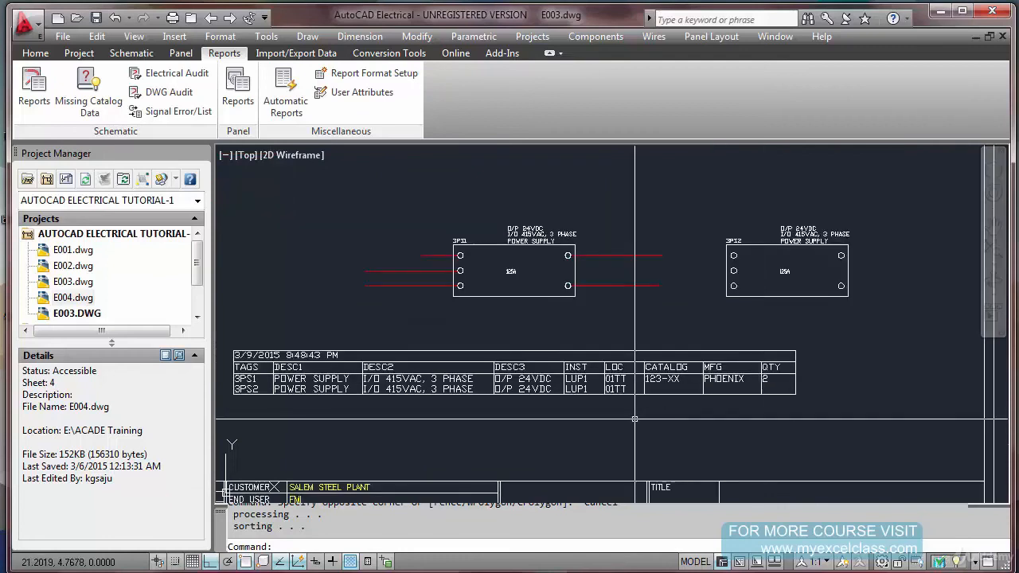
middle_click_drag(635, 422, 712, 427)
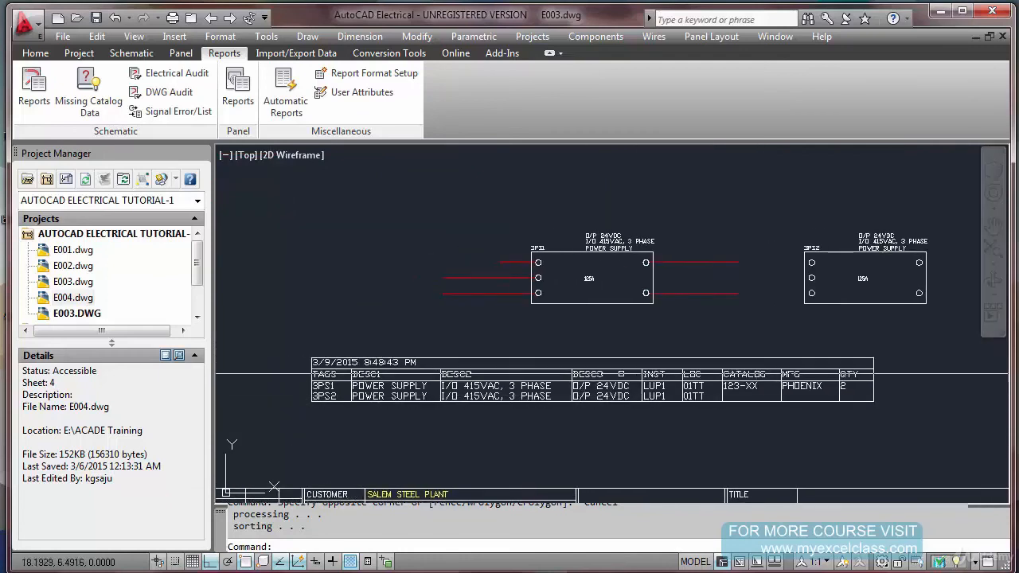
right_click(456, 369)
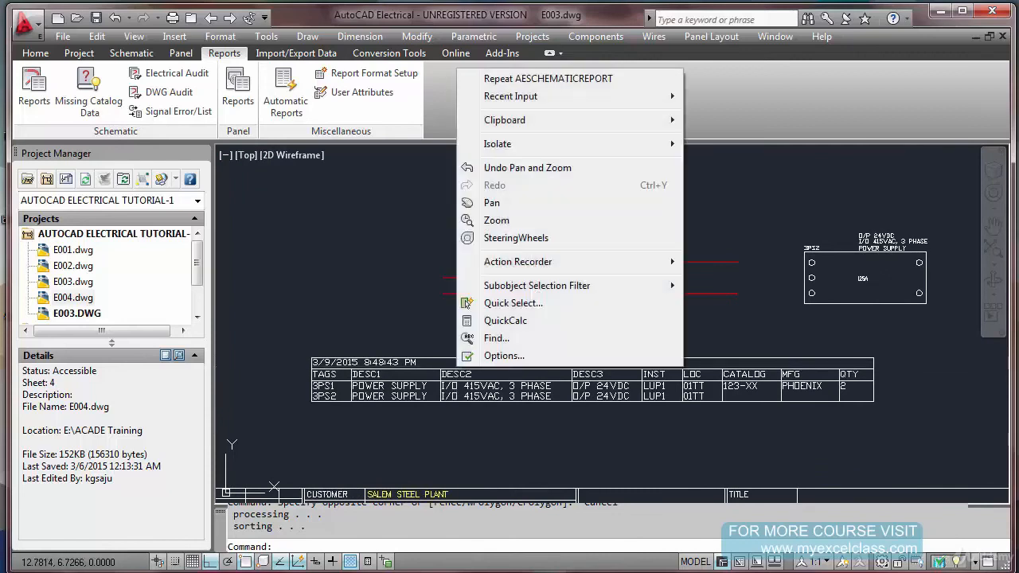
left_click(608, 436)
left_click(549, 439)
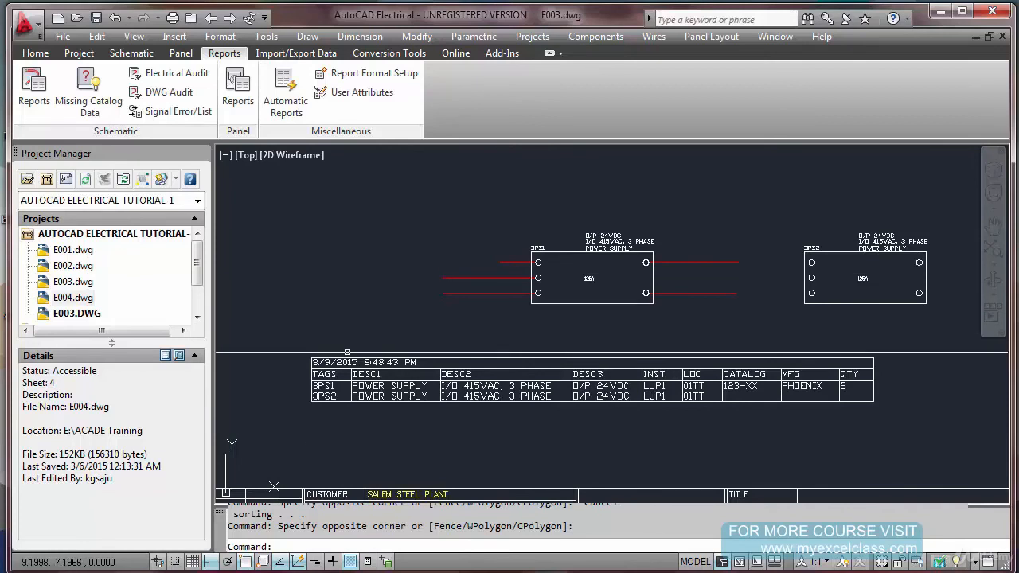
scroll(347, 353, "up", 5)
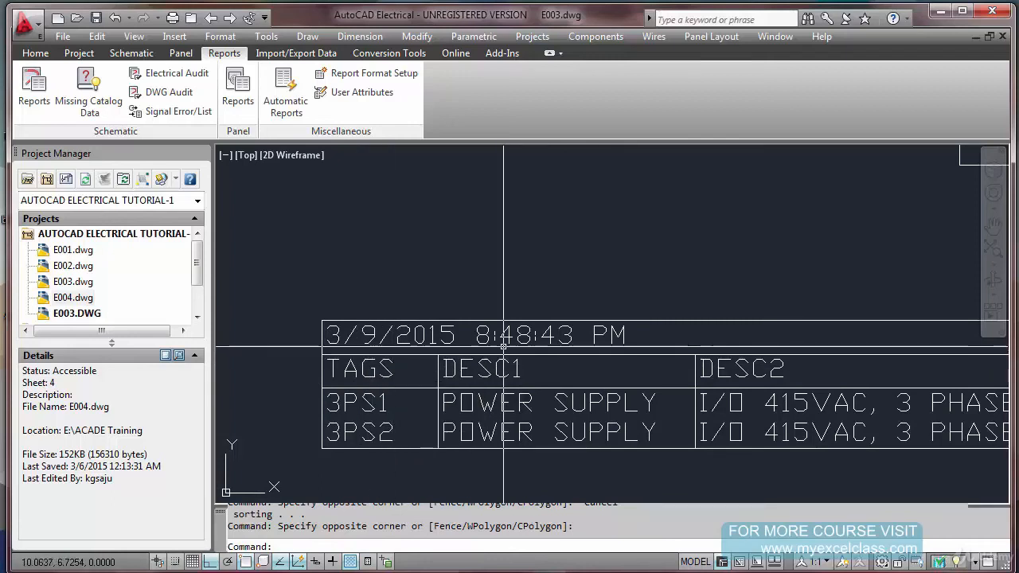
Review the Bill of Material table against the two power supplies on the sheet and fit the whole drawing in view
scroll(503, 345, "down", 3)
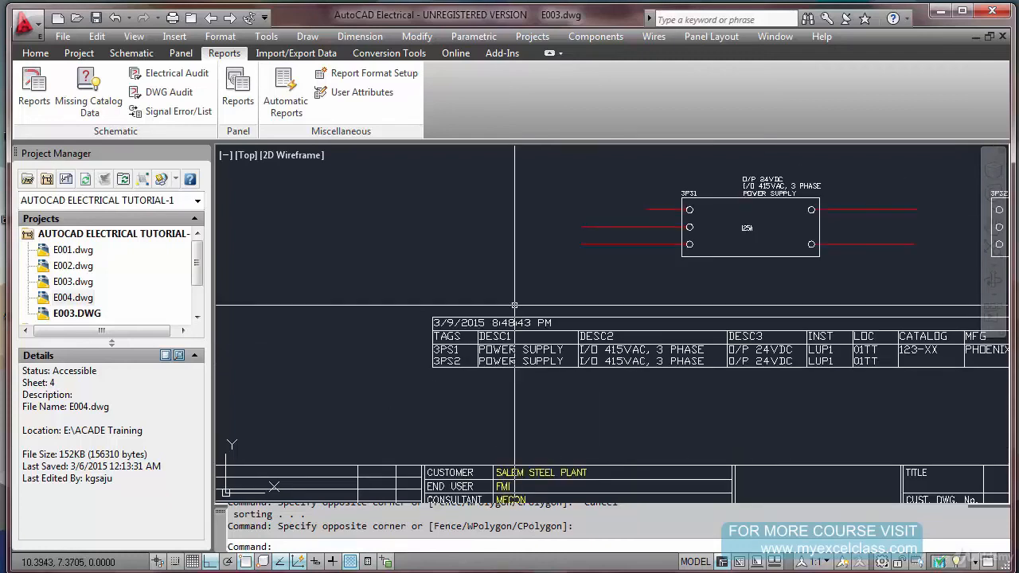
right_click(516, 308)
left_click(500, 309)
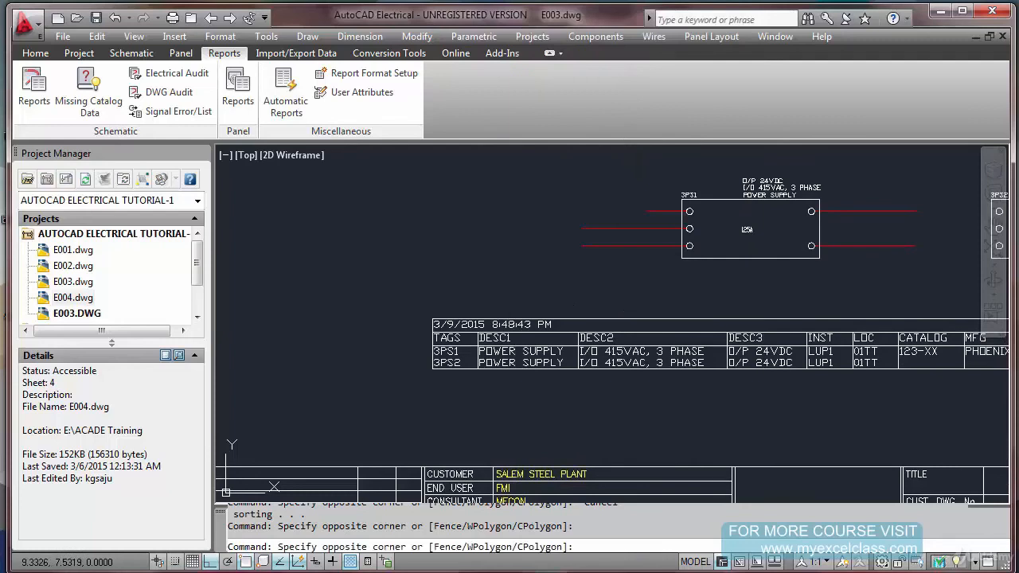
left_click(435, 298)
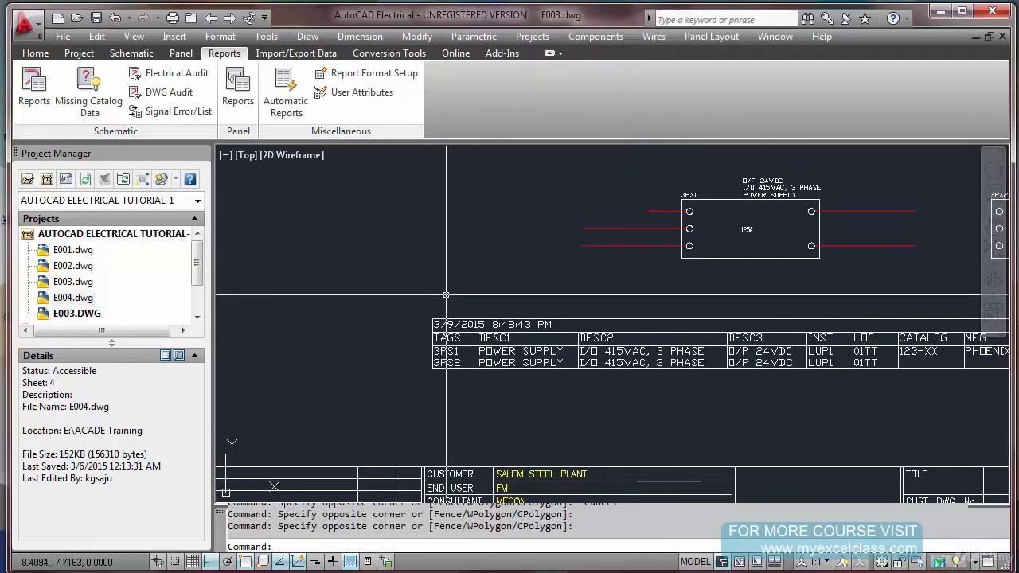
scroll(445, 295, "down", 4)
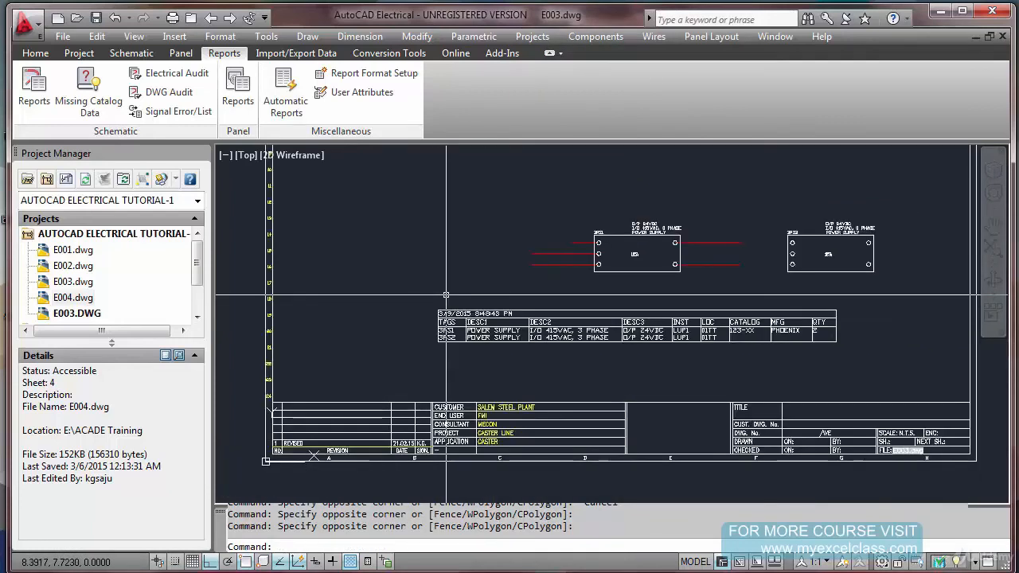
scroll(541, 305, "up", 3)
middle_click_drag(542, 306, 440, 320)
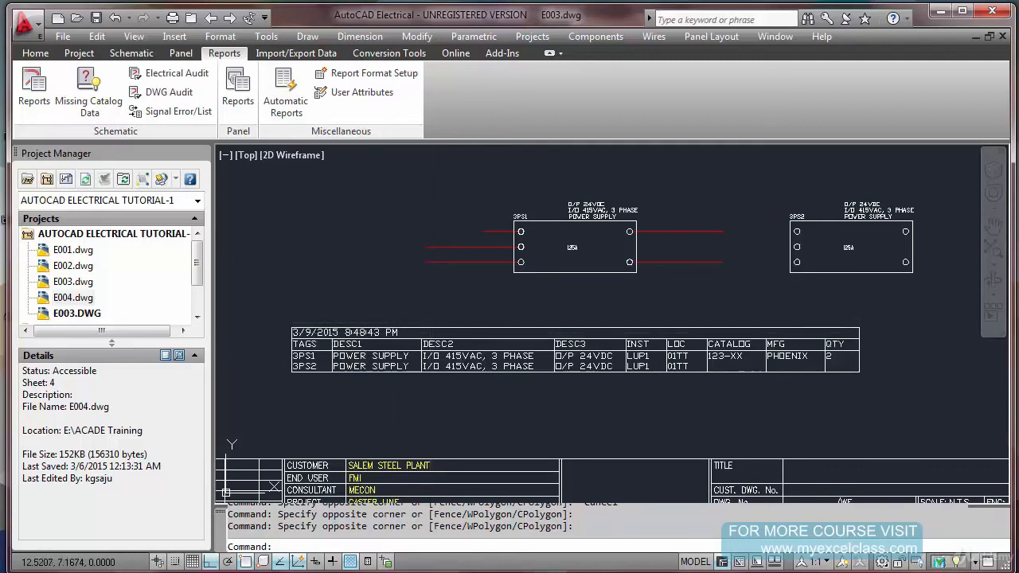
middle_click(429, 322)
middle_click(430, 323)
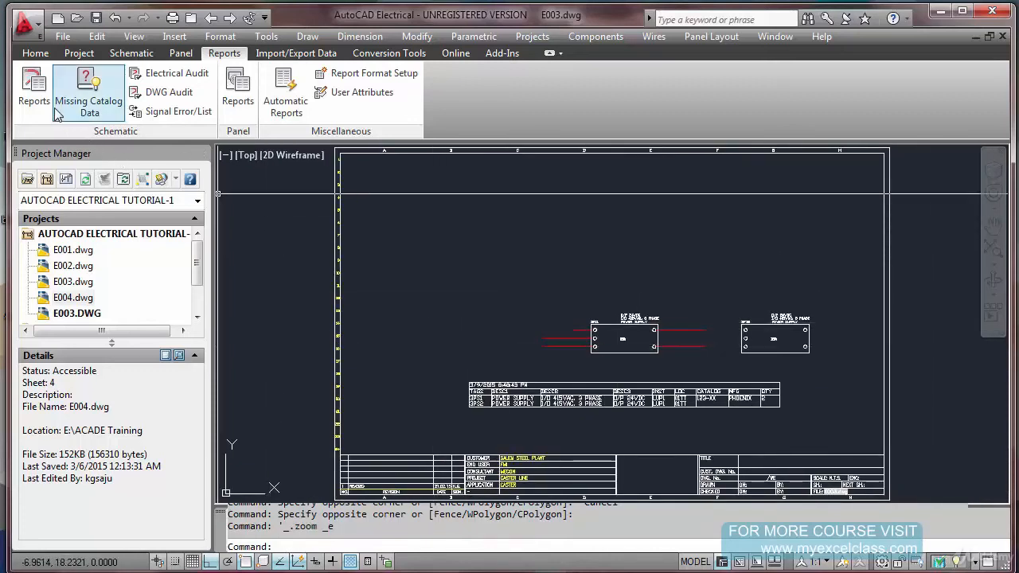
Insert the custom symbol Trail_002 from the Sym folder on drive E above and left of the existing power supplies
left_click(134, 54)
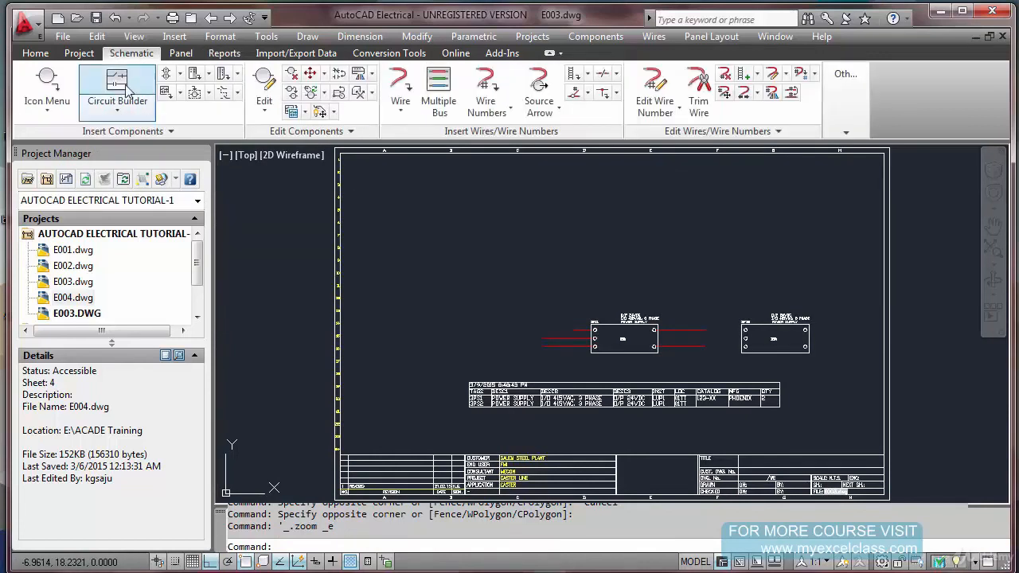
left_click(48, 88)
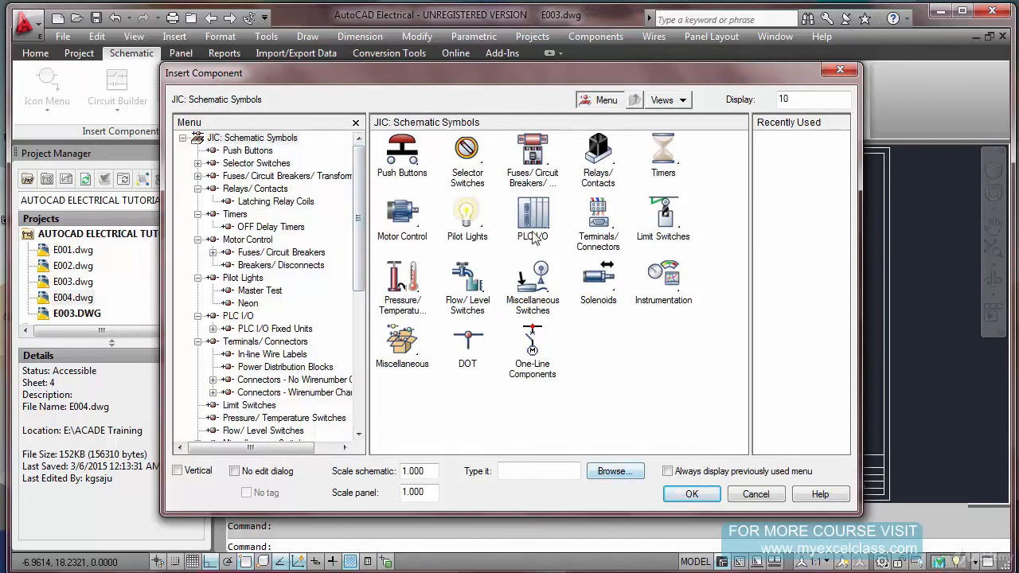
left_click(636, 474)
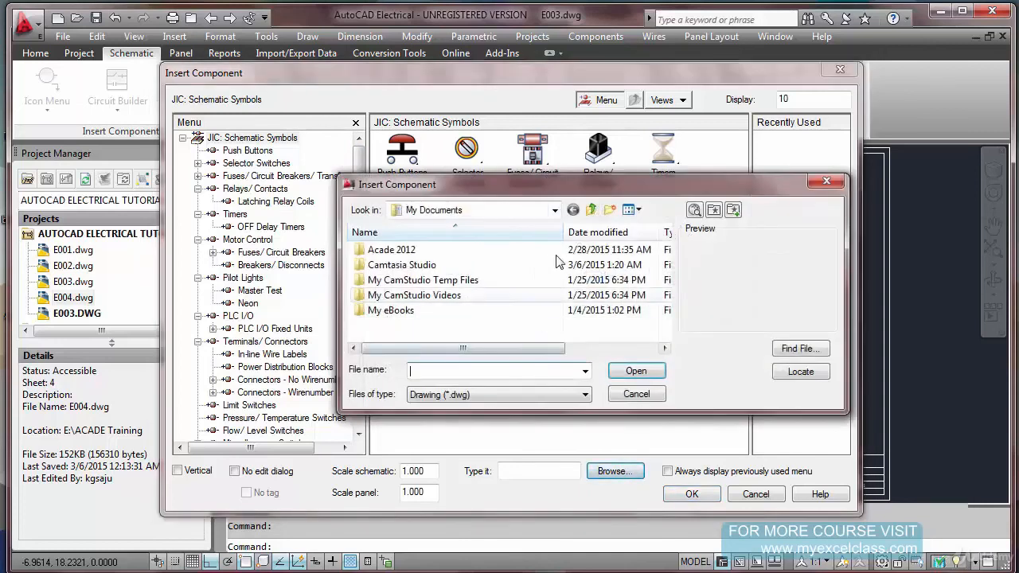
left_click(555, 209)
left_click(450, 342)
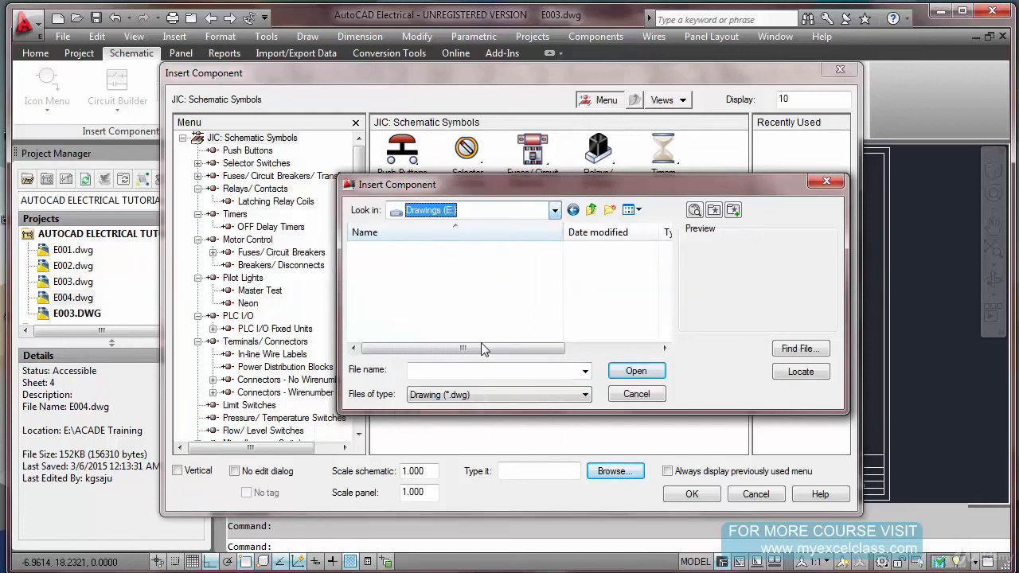
left_click(521, 296)
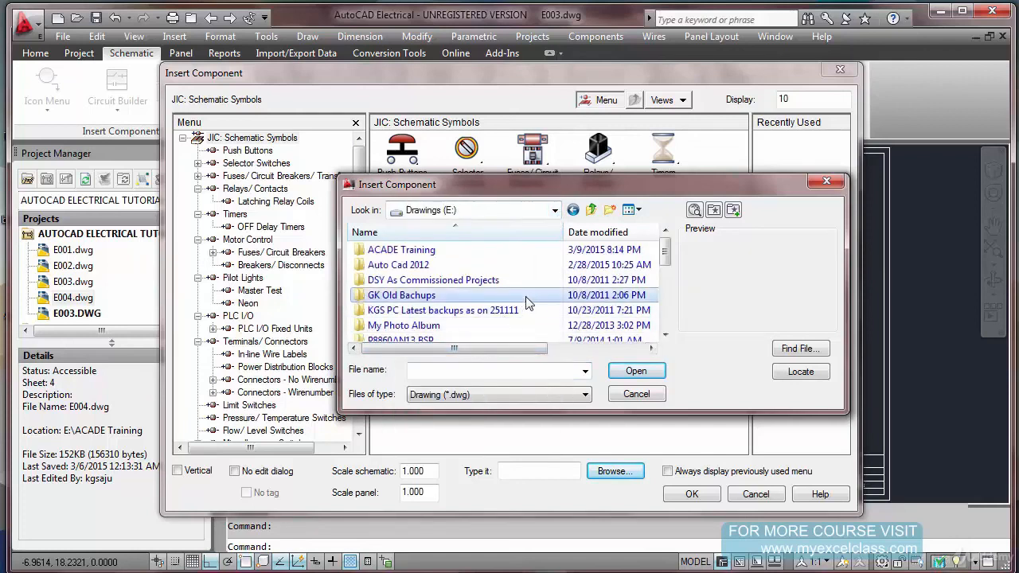
scroll(526, 300, "down", 5)
double_click(519, 293)
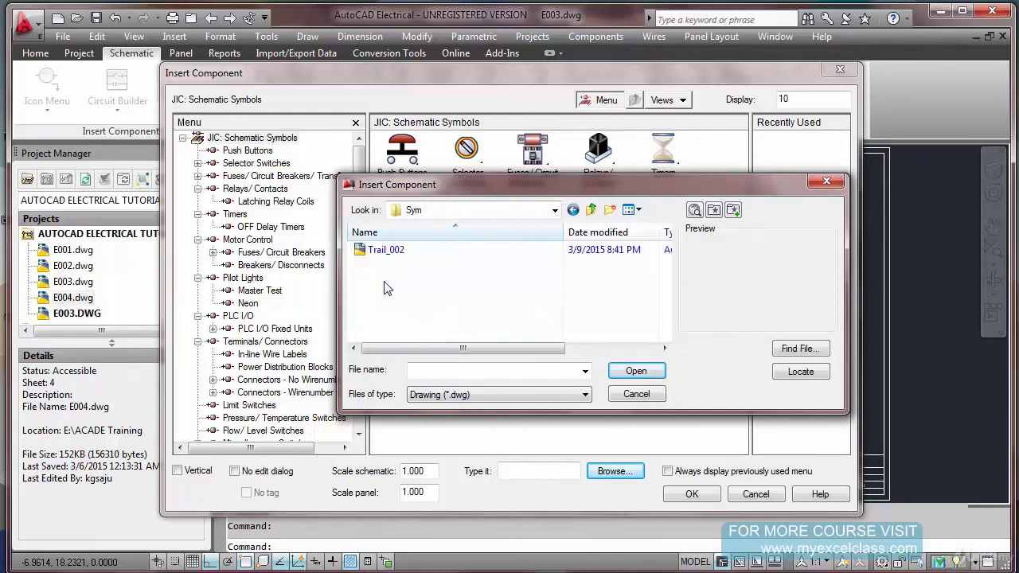
left_click(397, 253)
left_click(634, 372)
scroll(452, 238, "up", 2)
left_click(449, 230)
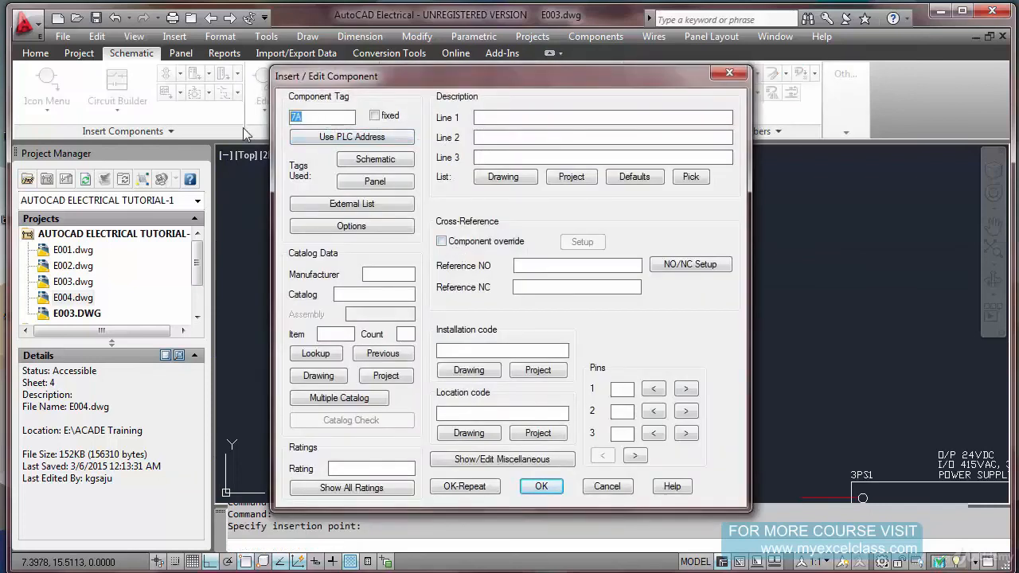
Tag the inserted component 3PS3 and set its descriptions to "I/P 415VAC, 3PHSE" on line 1 and "O/P 24VDC" on line 2
type("3PS3")
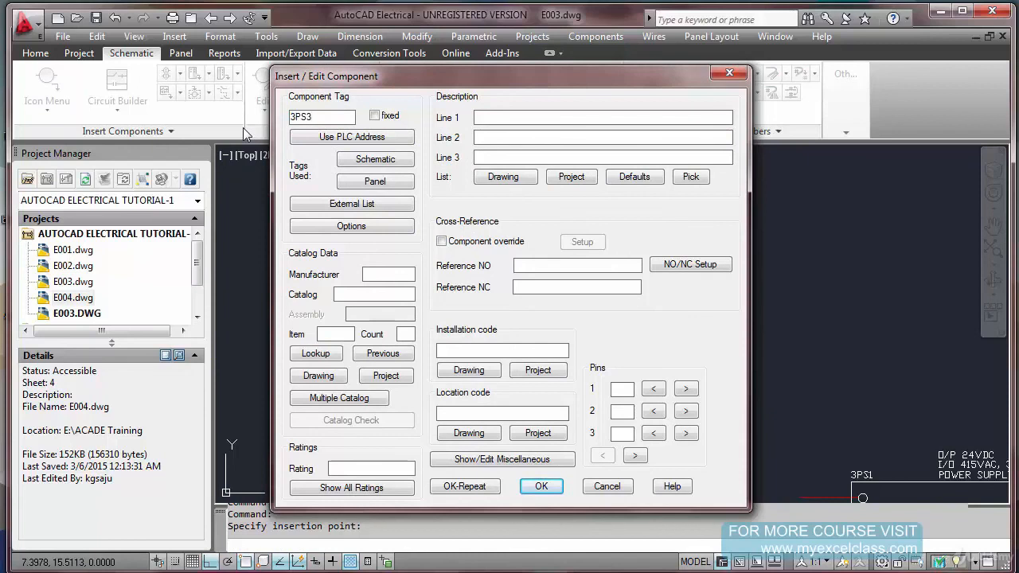
left_click(487, 117)
type(", 3PHSE")
key("Tab")
type("O")
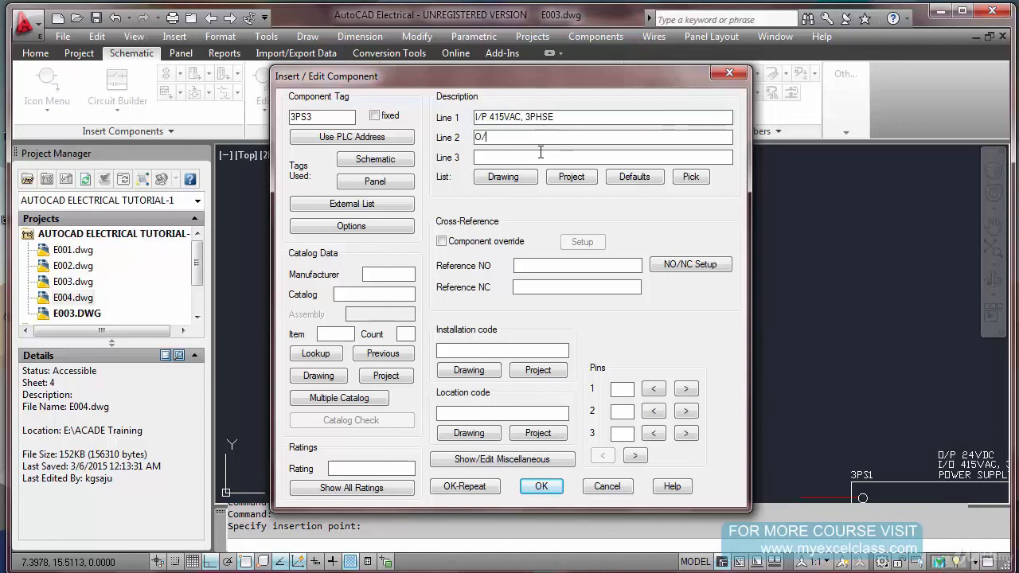
type("/P 24VDC")
key("Tab")
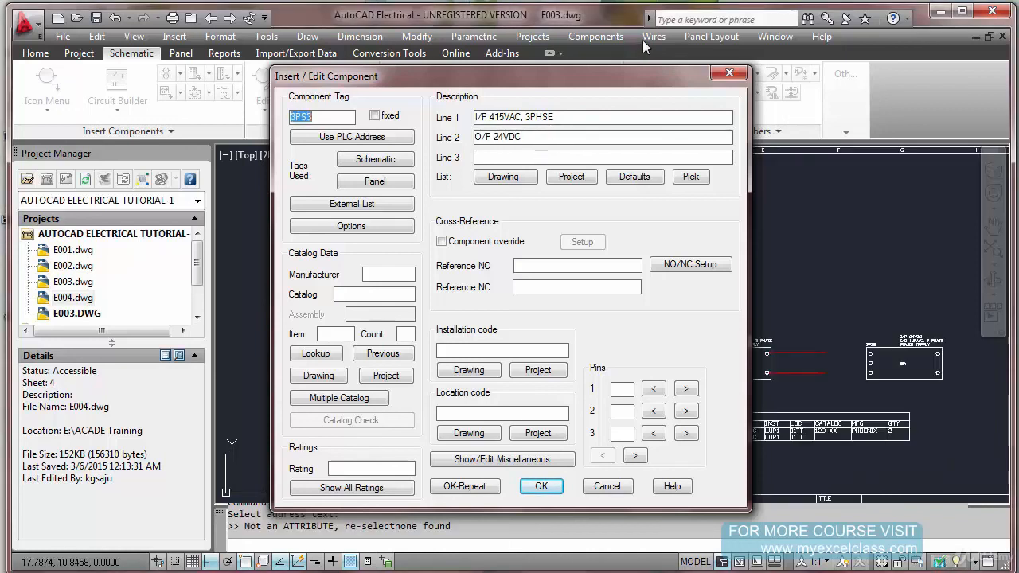
left_click(558, 140)
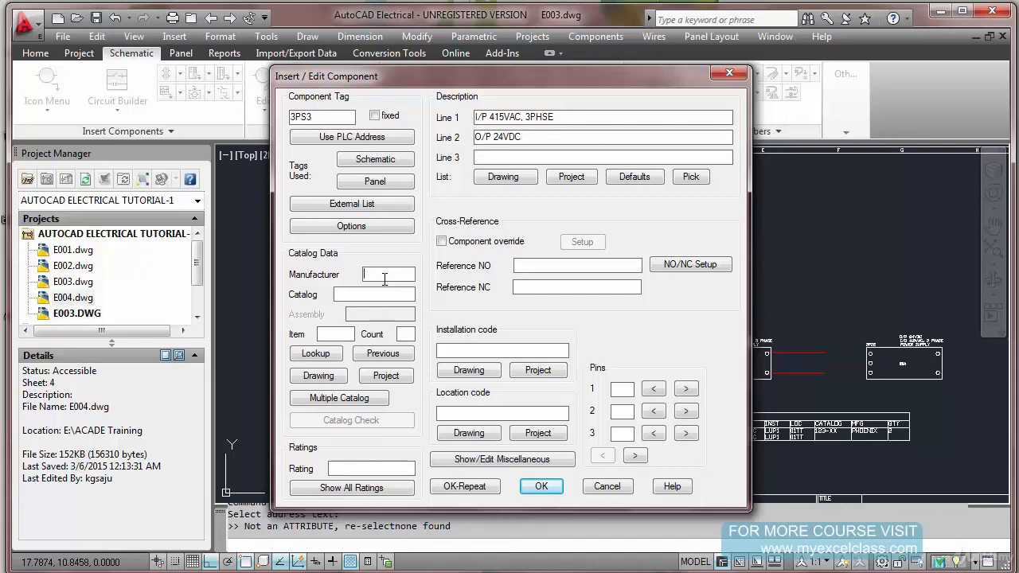
Complete 3PS3 with manufacturer PHOENIX, catalog 123-UUU, installation code LUP1, location code 01TT and rating 80A
type("PHOENIX")
left_click(491, 351)
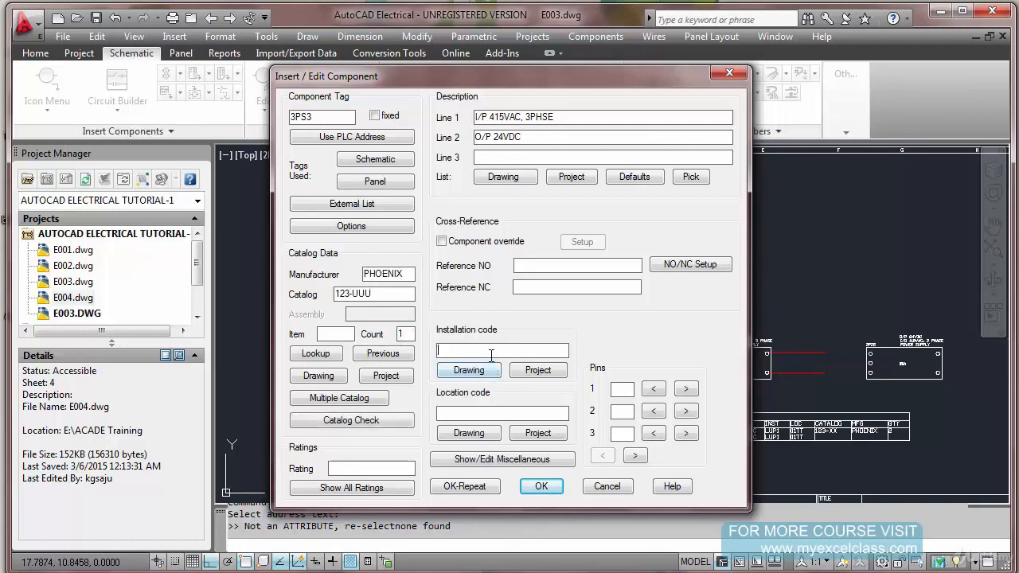
type("LUP1")
left_click(379, 469)
left_click(539, 487)
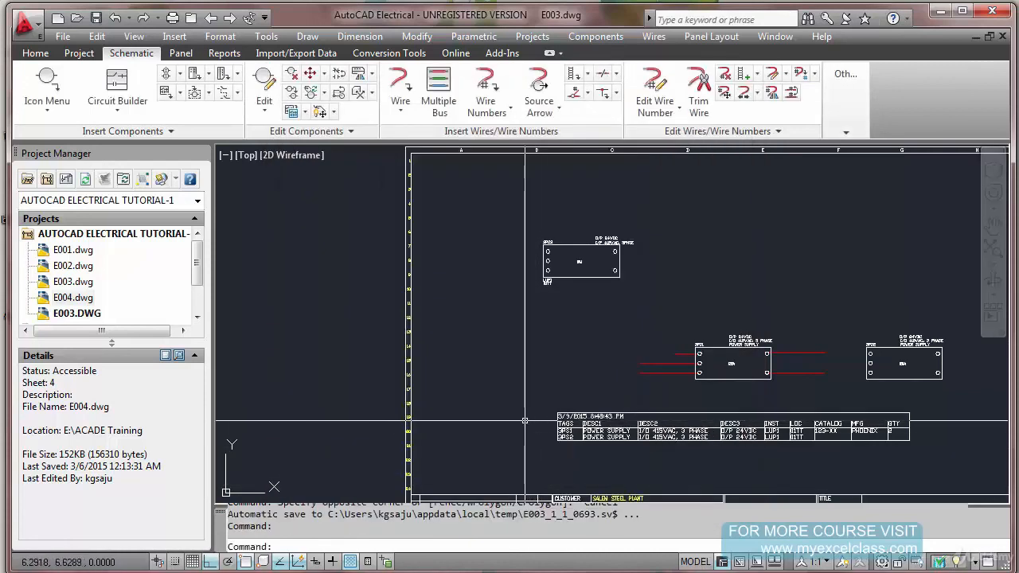
Draw one horizontal wire through the upper terminals of 3PS3, extending past both sides of the symbol, and save the drawing
scroll(592, 258, "up", 5)
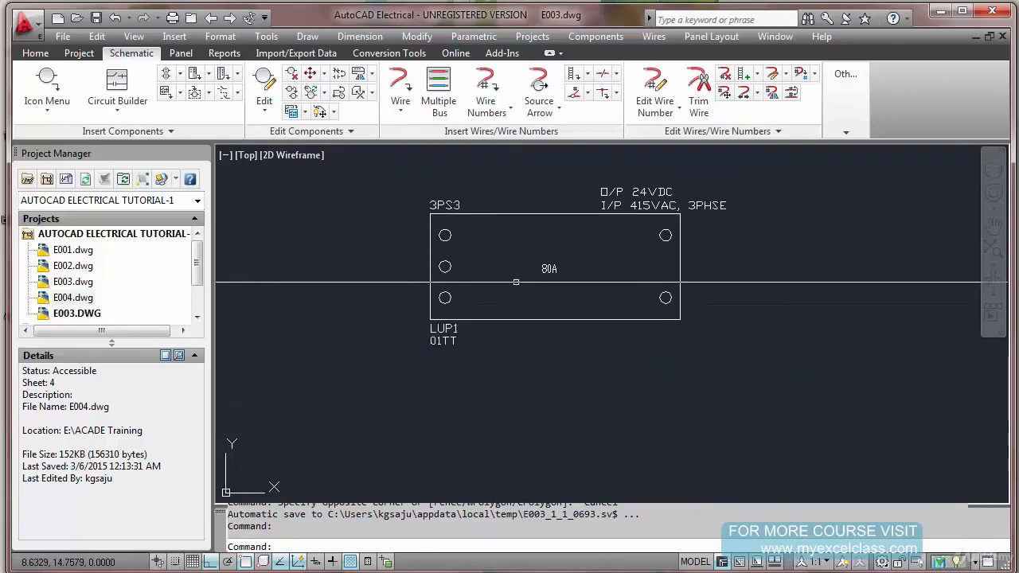
scroll(512, 262, "down", 2)
scroll(520, 258, "up", 2)
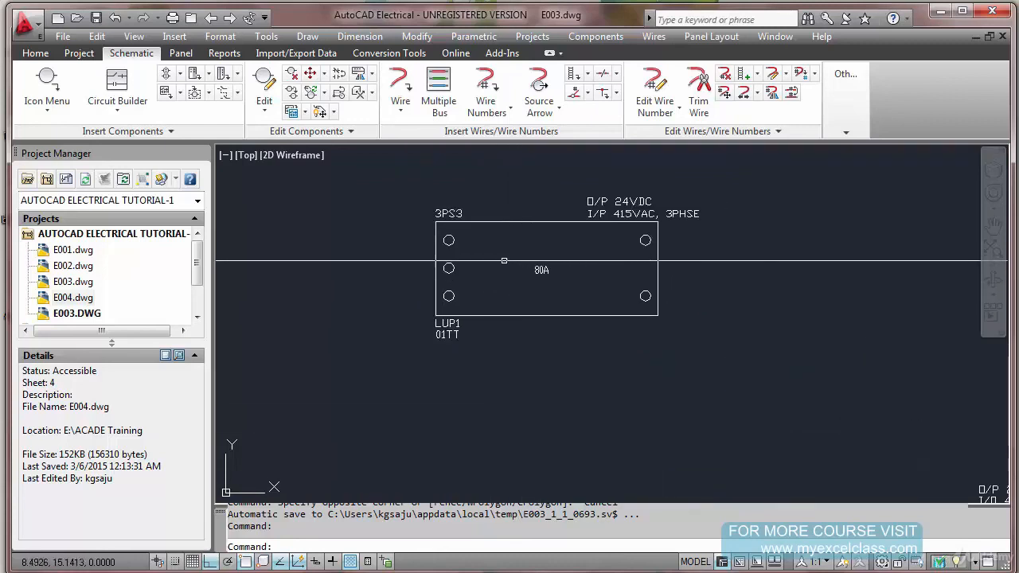
scroll(509, 263, "down", 5)
scroll(490, 270, "up", 3)
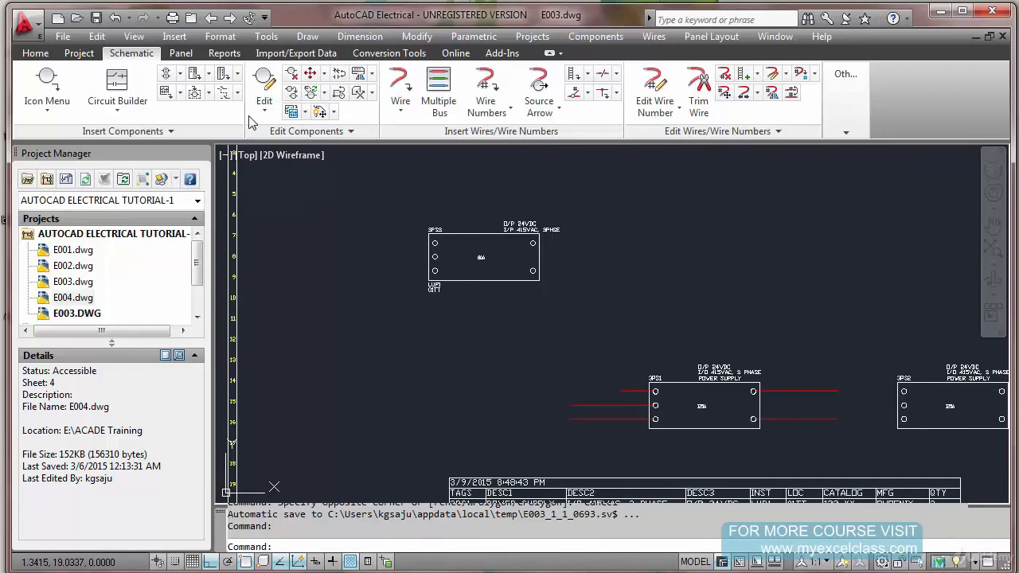
left_click(400, 88)
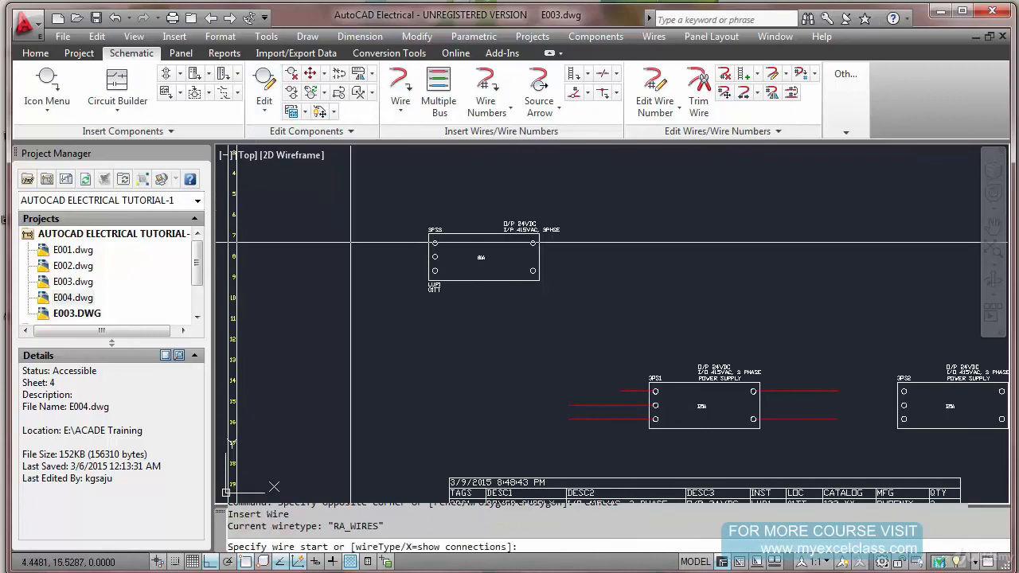
left_click(435, 243)
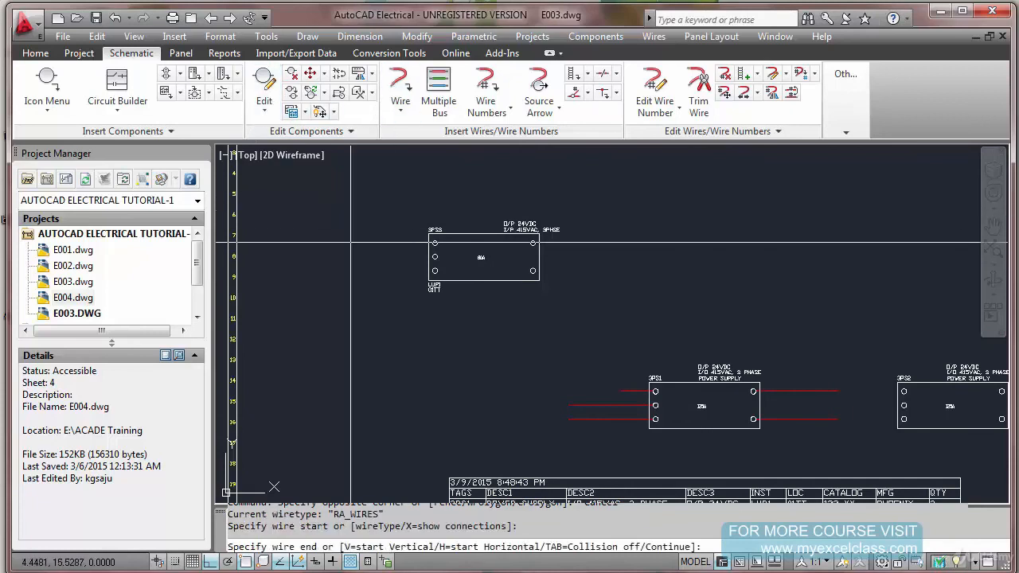
left_click(625, 244)
key("Return")
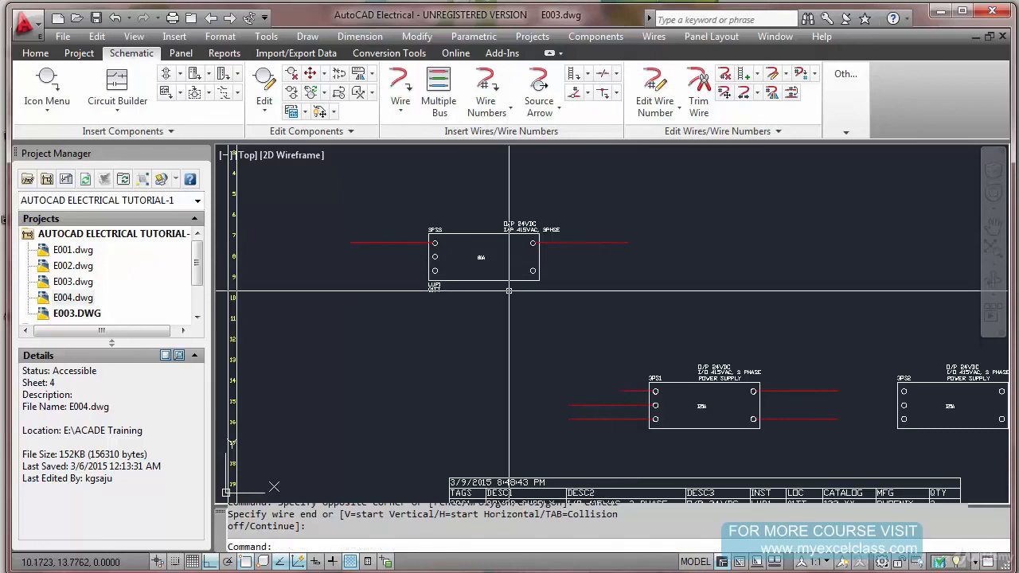
key("ctrl+s")
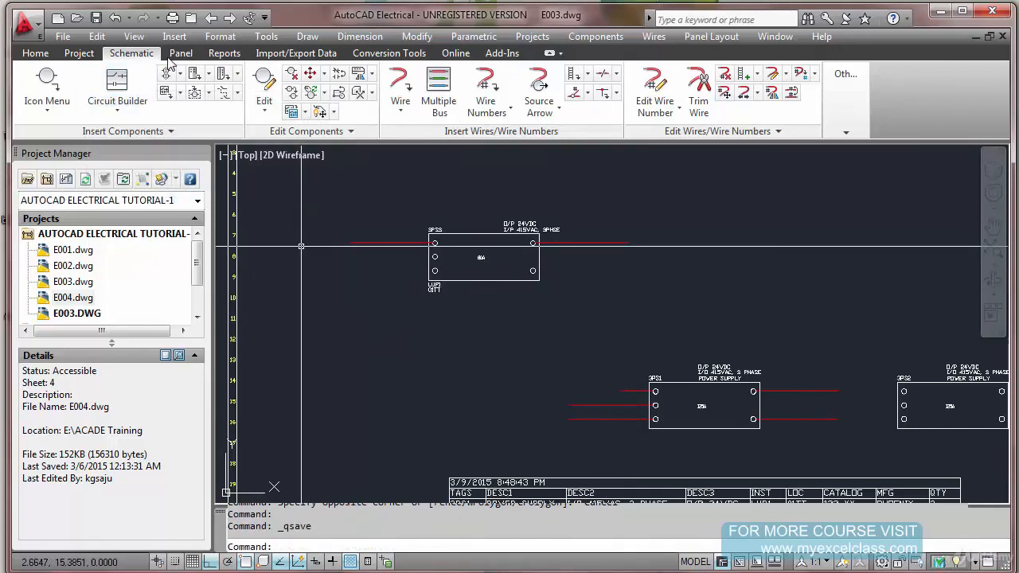
Generate the schematic Bill of Material report for the active drawing with the newly added 3PS3
left_click(224, 52)
left_click(34, 87)
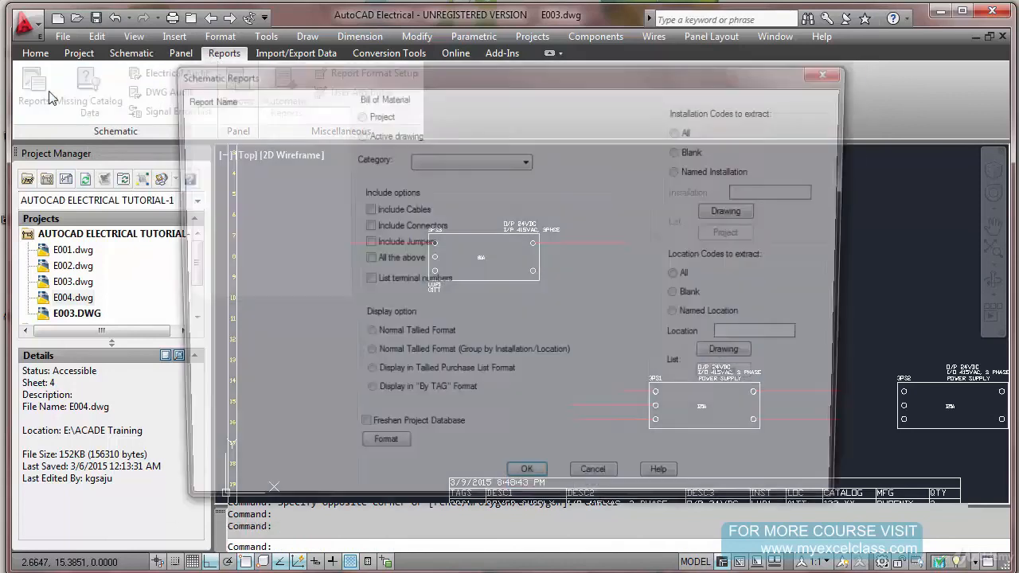
left_click(357, 136)
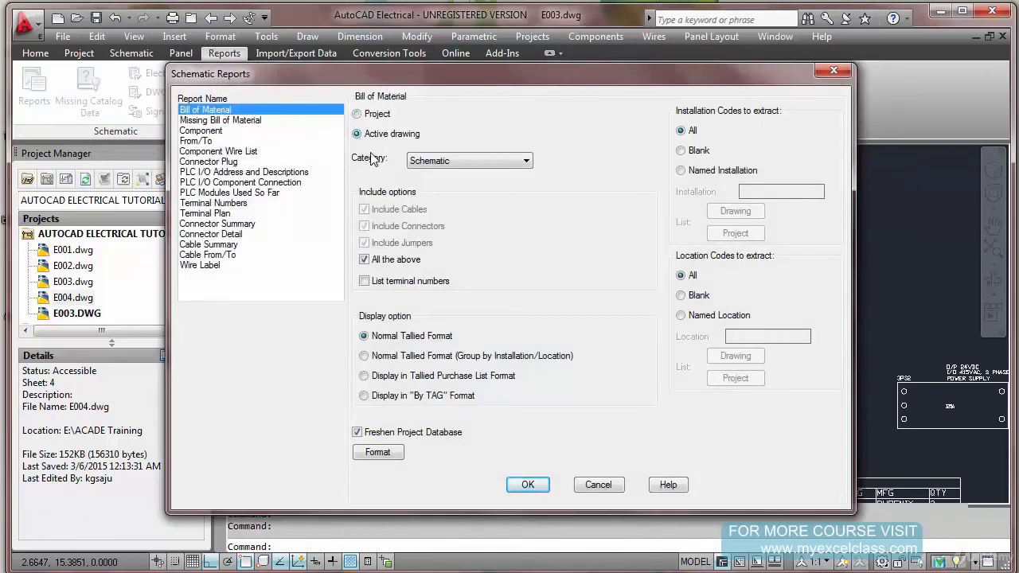
left_click(528, 485)
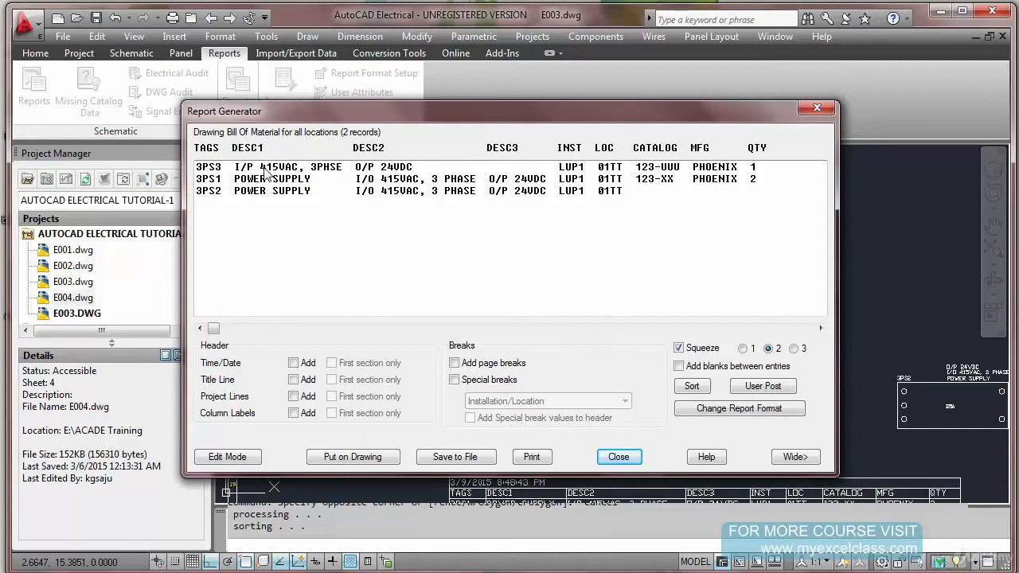
Put the report on the drawing with Update Existing selected to refresh the placed Bill of Material table
left_click(377, 458)
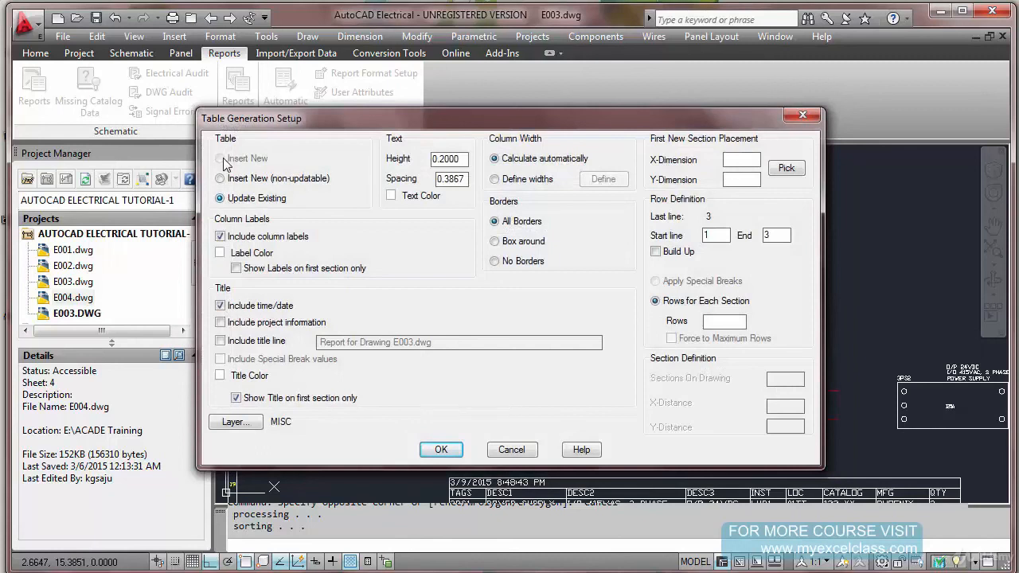
left_click(227, 181)
left_click(222, 199)
left_click(441, 451)
Try the Time/Date, Title Line and Project Lines headers in the report, leaving Project Lines switched off
left_click(293, 363)
left_click(293, 380)
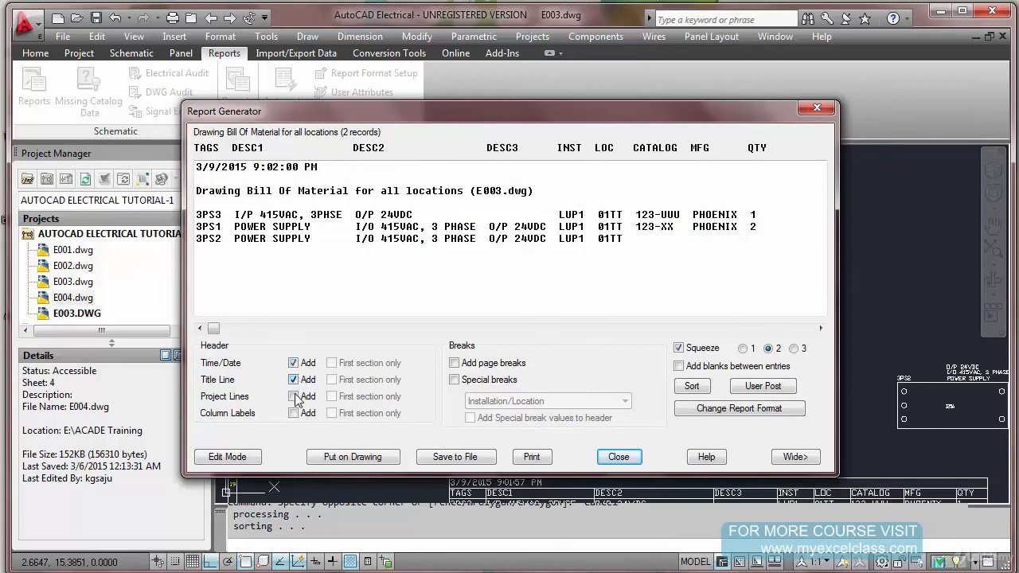
left_click(293, 396)
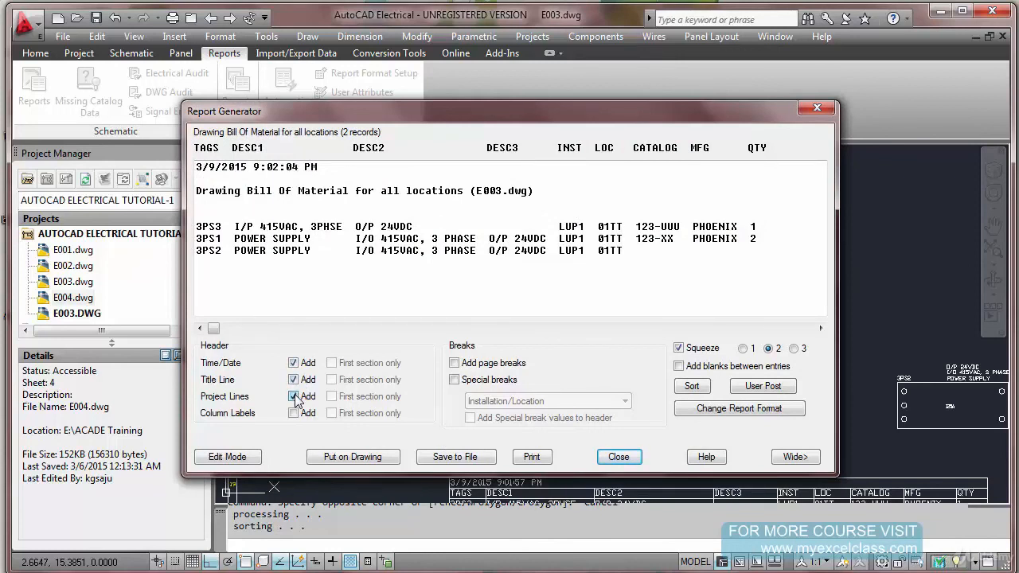
left_click(294, 396)
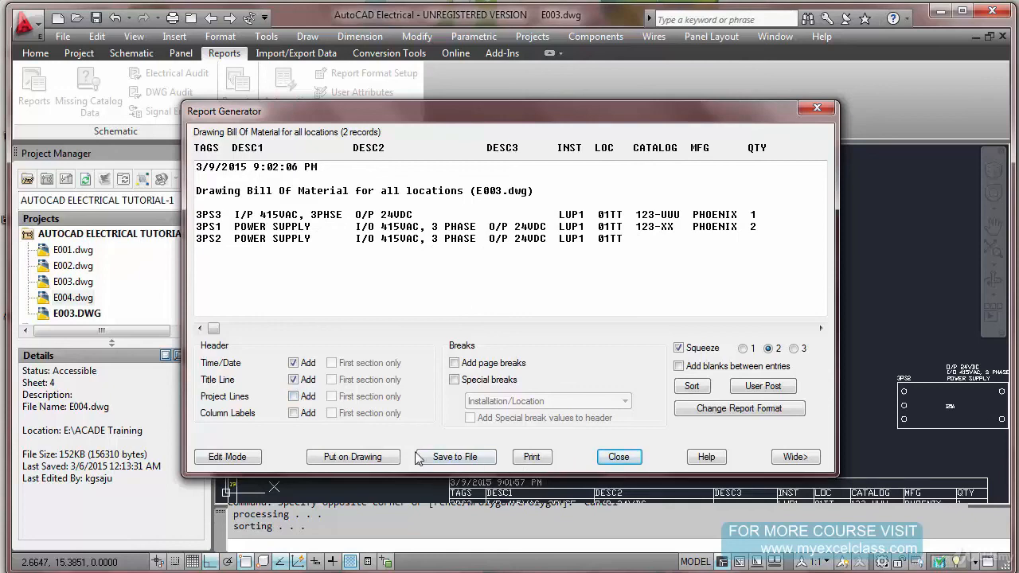
Update the existing Bill of Material table once more with time/date included and close the report
left_click(379, 458)
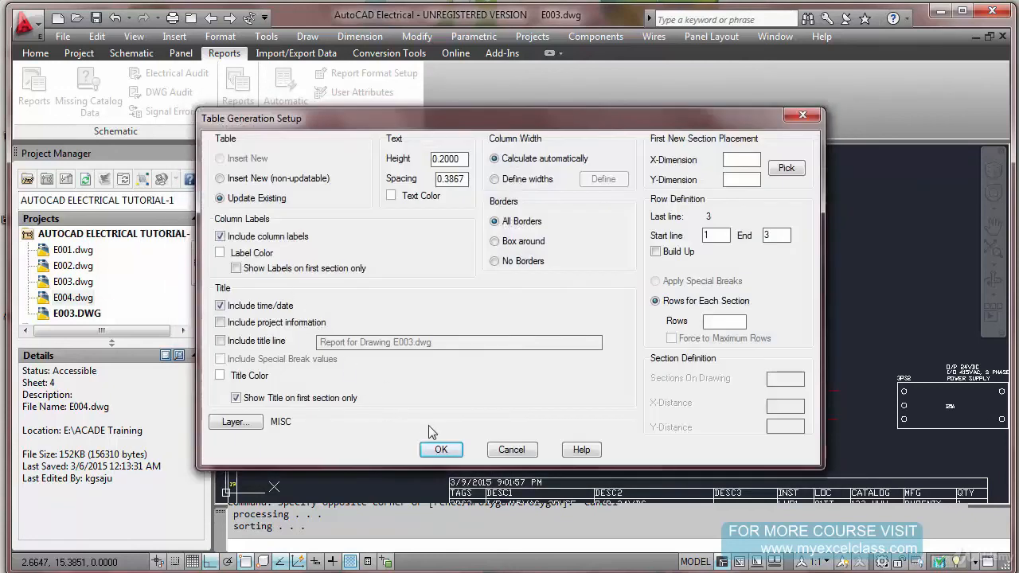
left_click(443, 448)
left_click(606, 458)
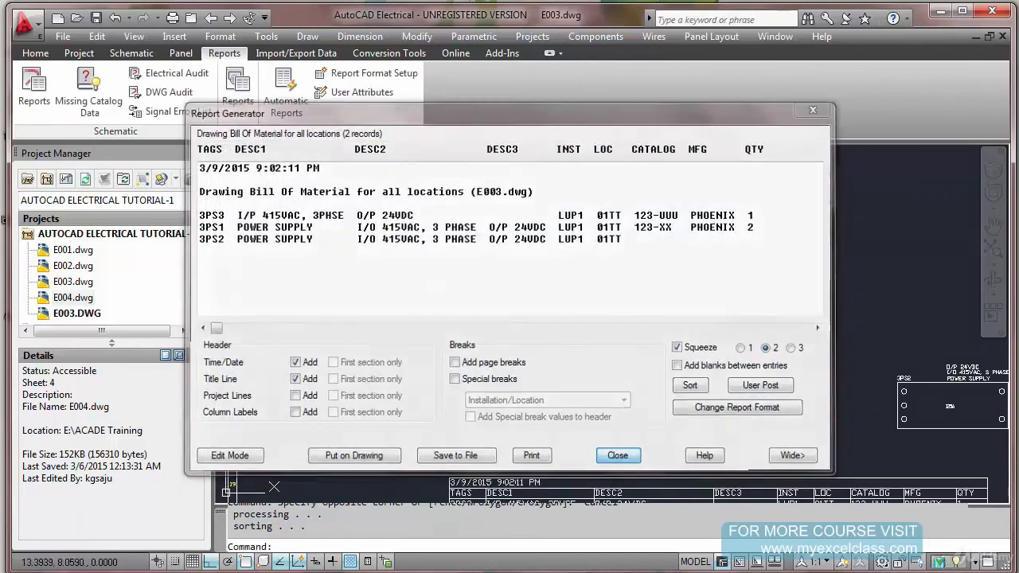
Check the refreshed Bill of Material table, including the 3PS3 row, and fit the whole sheet in view with Zoom Extents
middle_click_drag(585, 438, 488, 284)
scroll(487, 358, "up", 2)
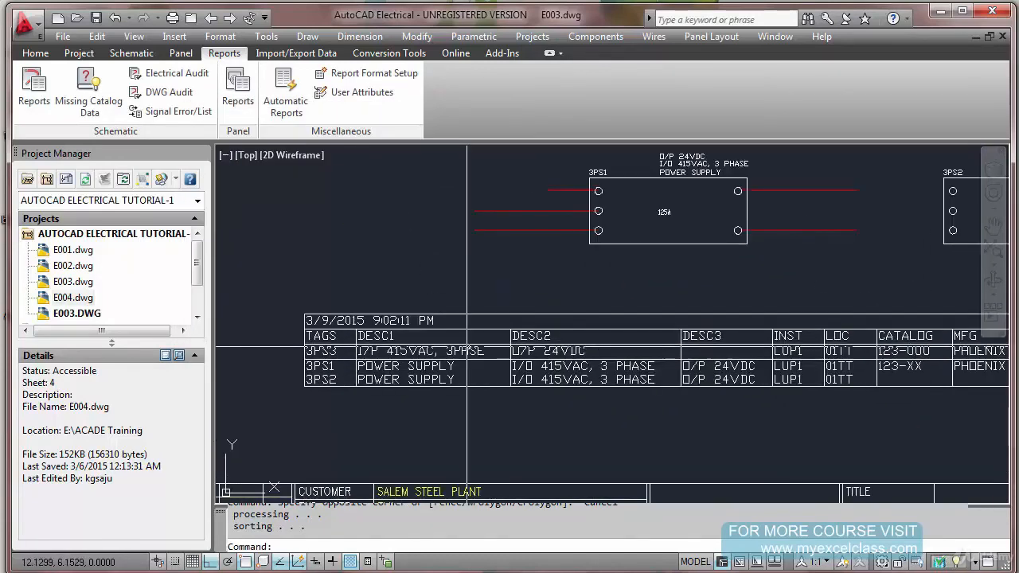
scroll(465, 370, "down", 1)
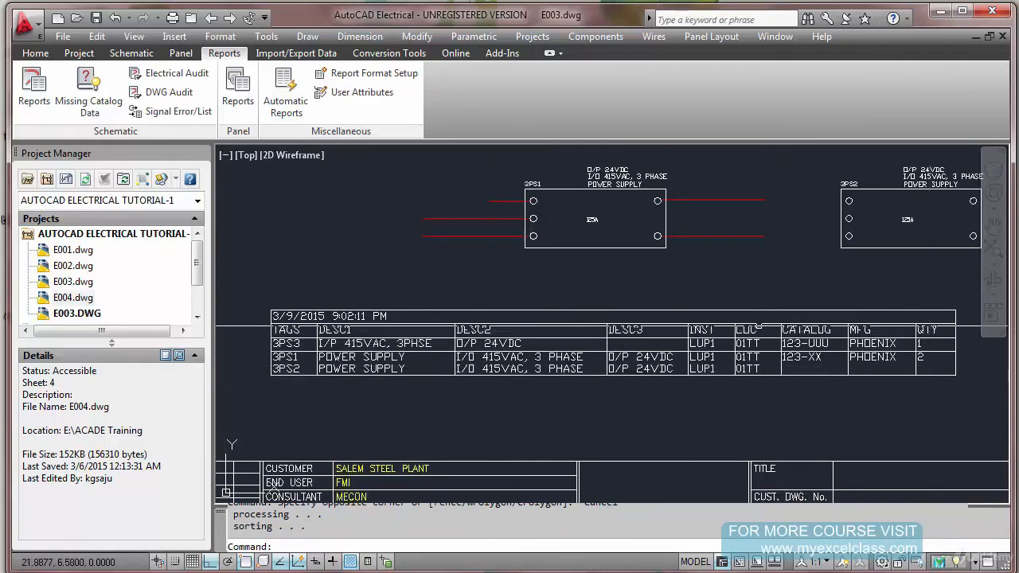
scroll(727, 284, "down", 6)
middle_click_drag(728, 283, 564, 303)
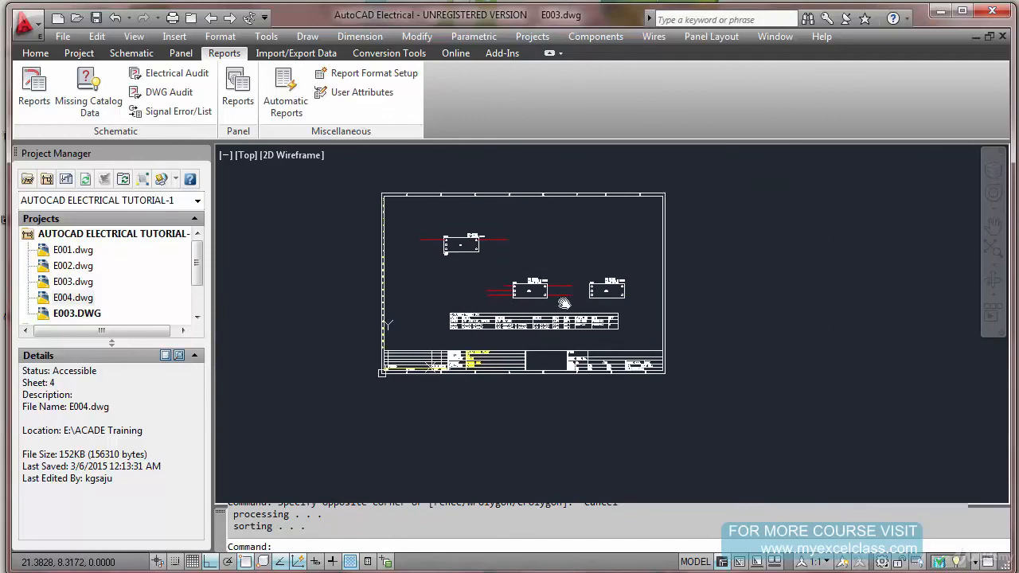
scroll(788, 303, "up", 3)
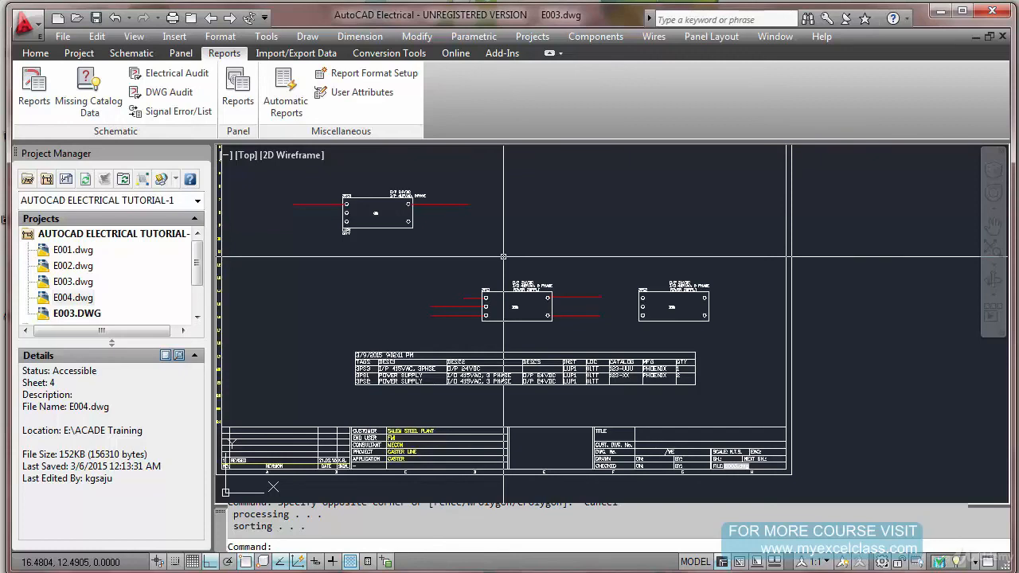
type("z")
key("Return")
type("e")
key("Return")
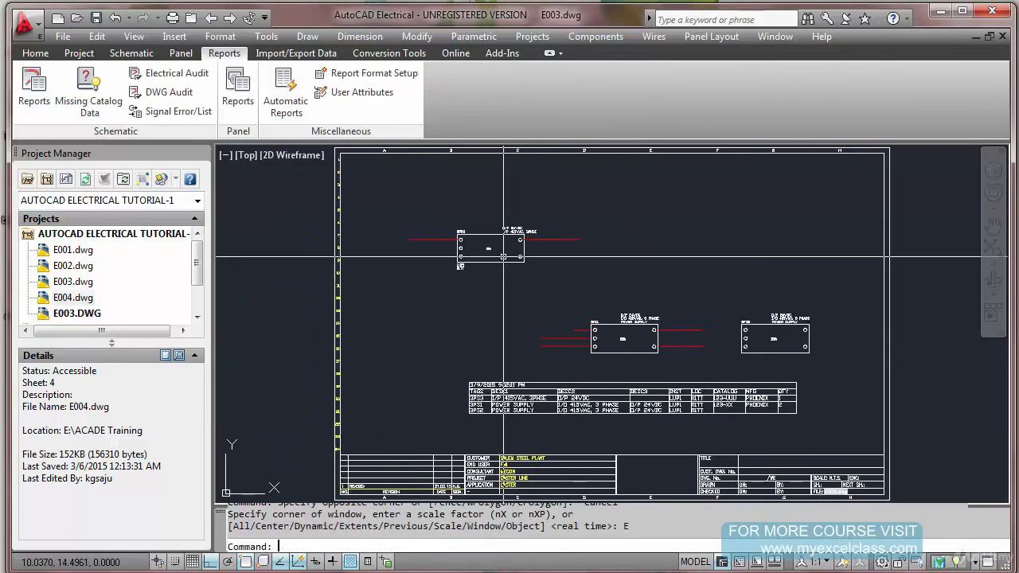